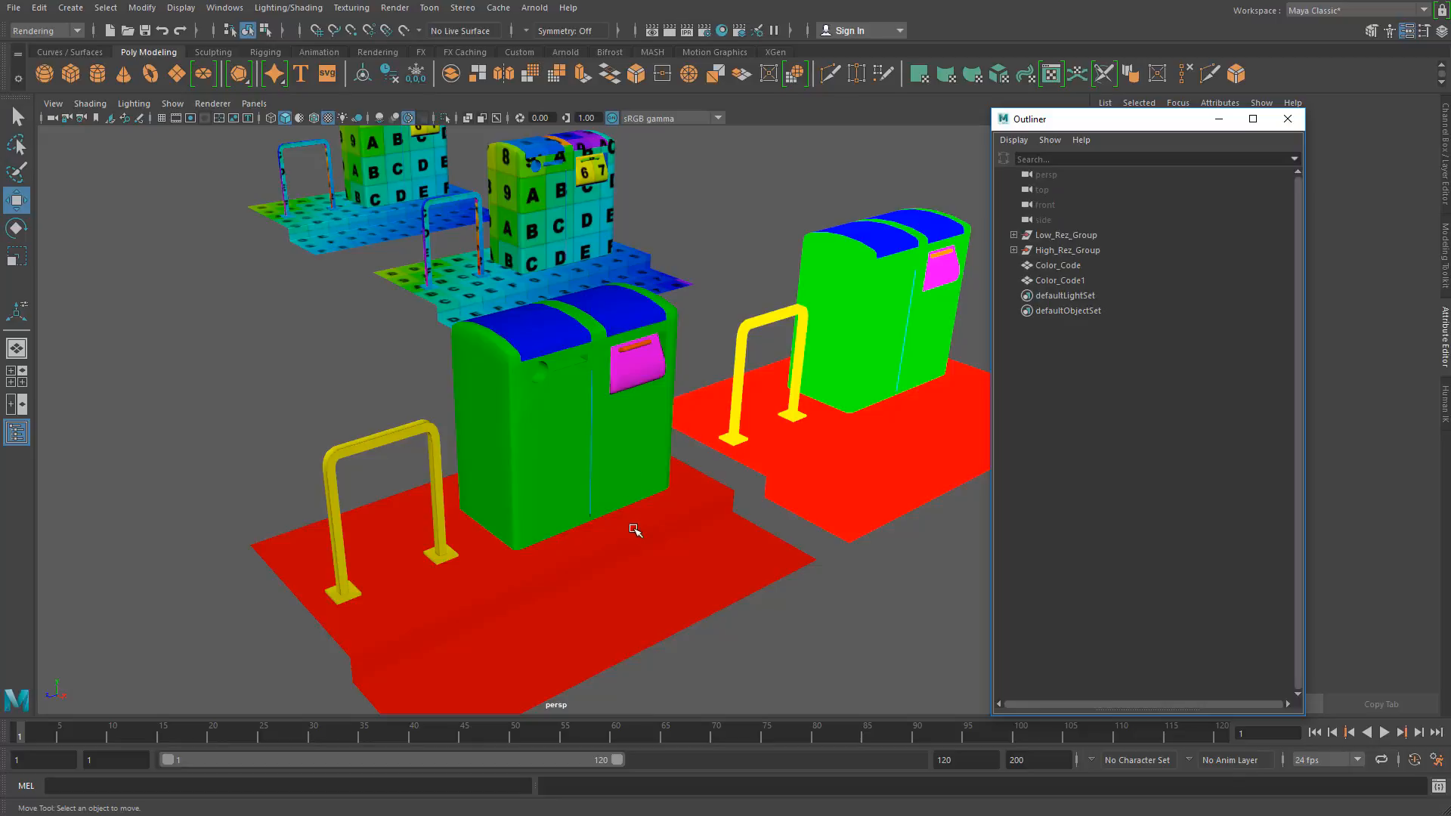
# Step: Group the Color_Code and Color_Code1 meshes together and name the group Color_Code_Group
pyautogui.keyDown('alt'); pyautogui.moveTo(552, 522); pyautogui.dragTo(582, 461); pyautogui.keyUp('alt')
pyautogui.click(787, 352)
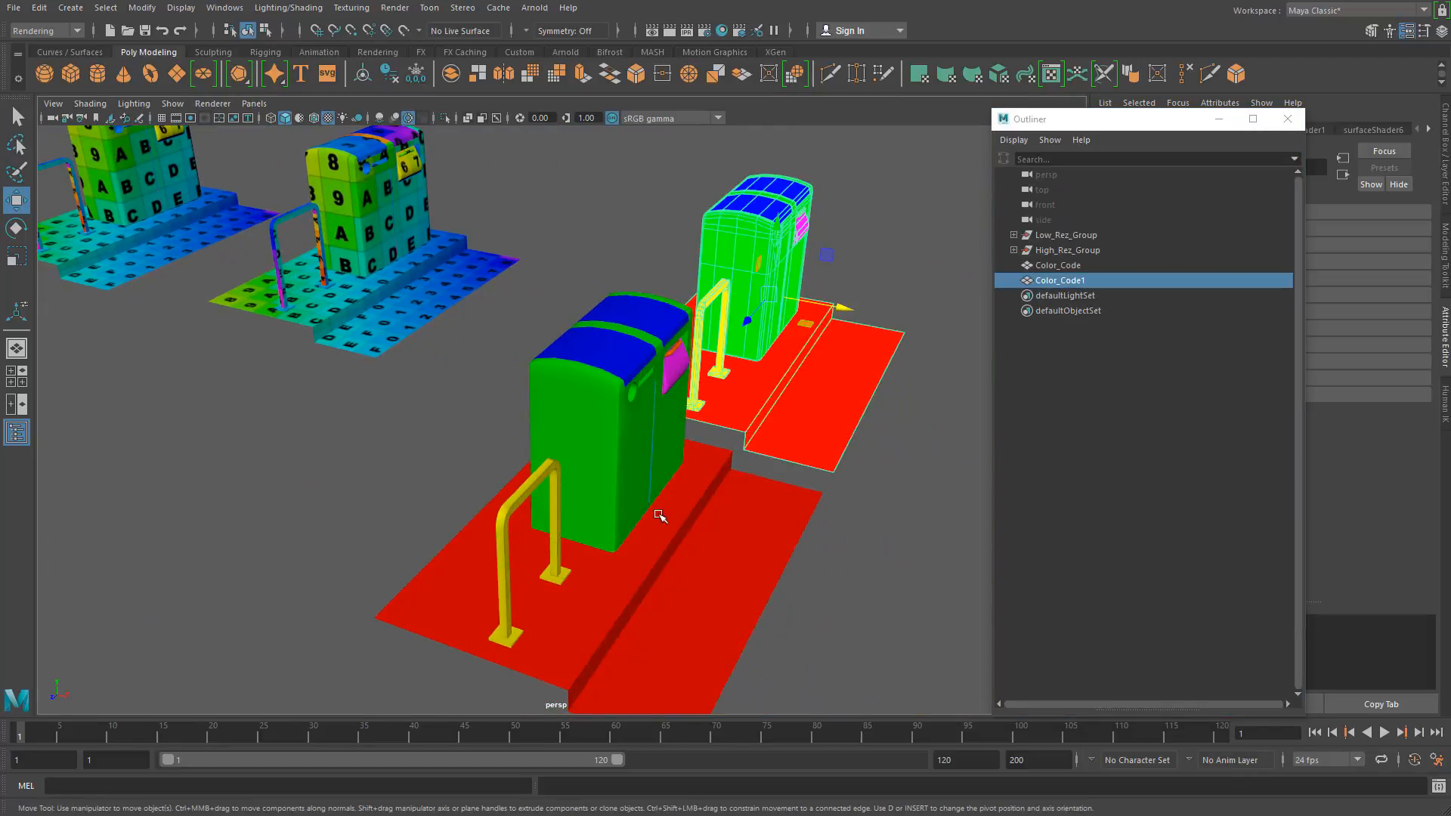
pyautogui.keyDown('shift'); pyautogui.click(680, 569); pyautogui.keyUp('shift')
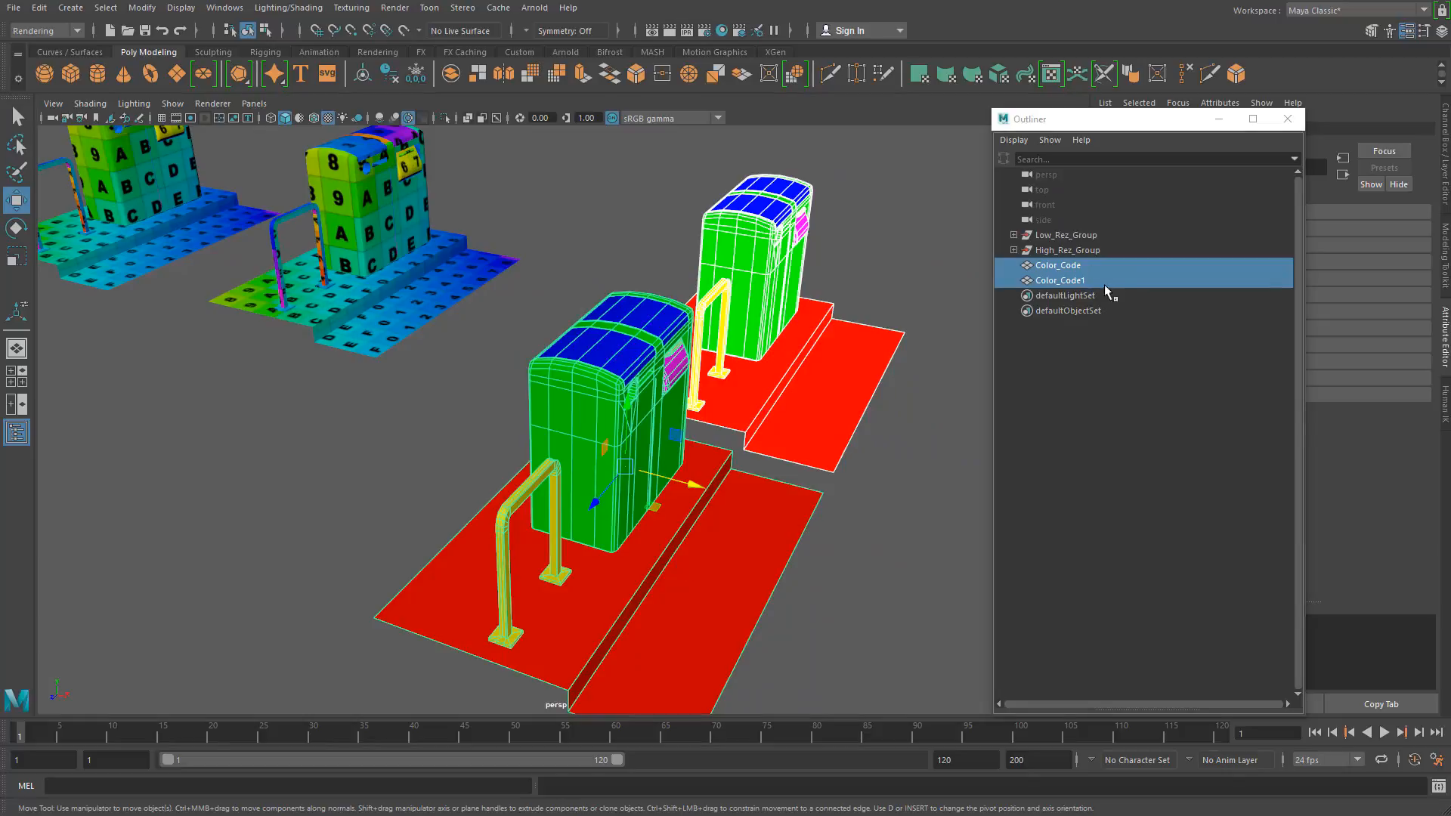
pyautogui.hotkey('ctrl', 'g')
pyautogui.doubleClick(1050, 266)
pyautogui.write('C')
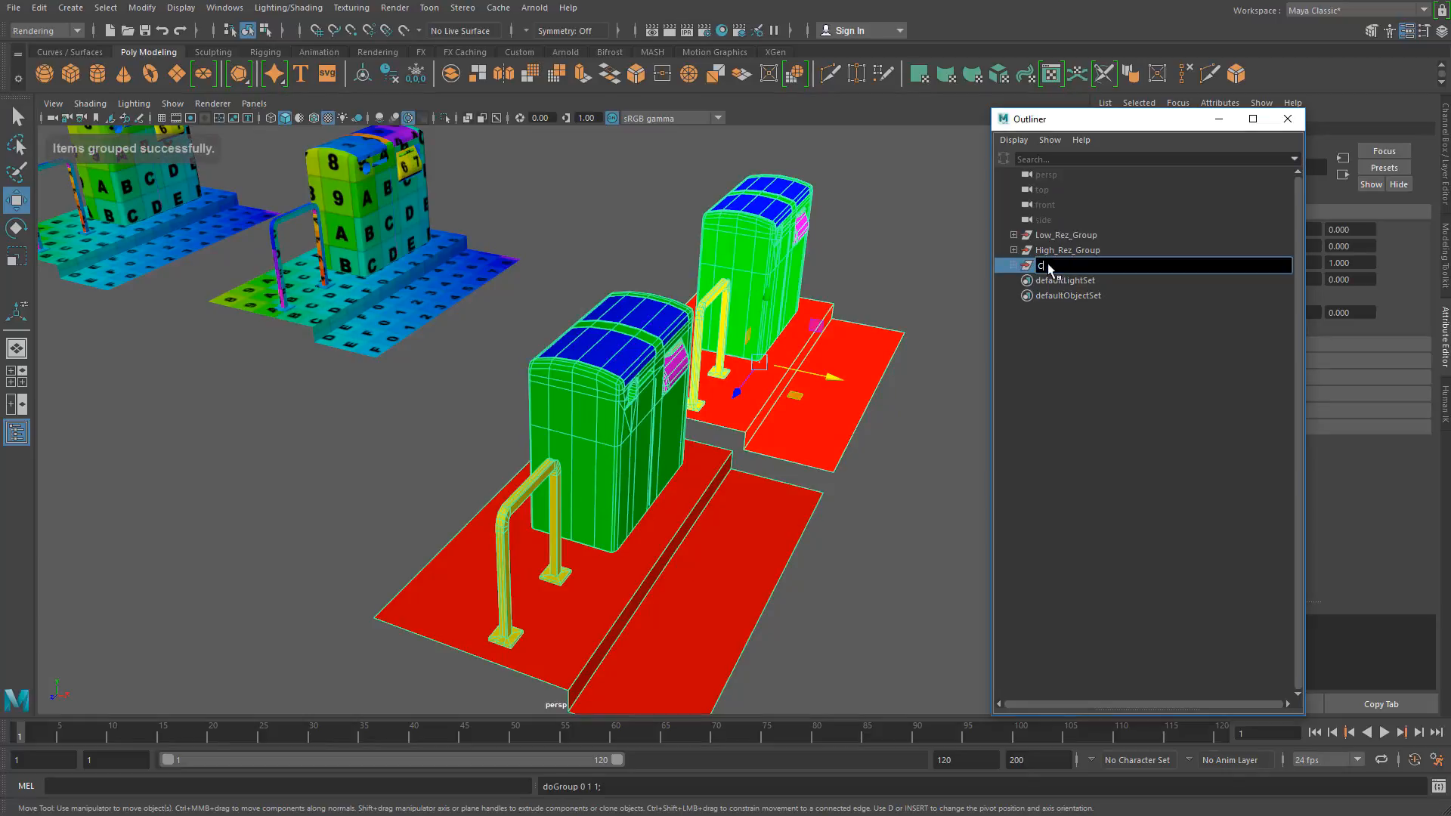
pyautogui.write('olor_Code_Group')
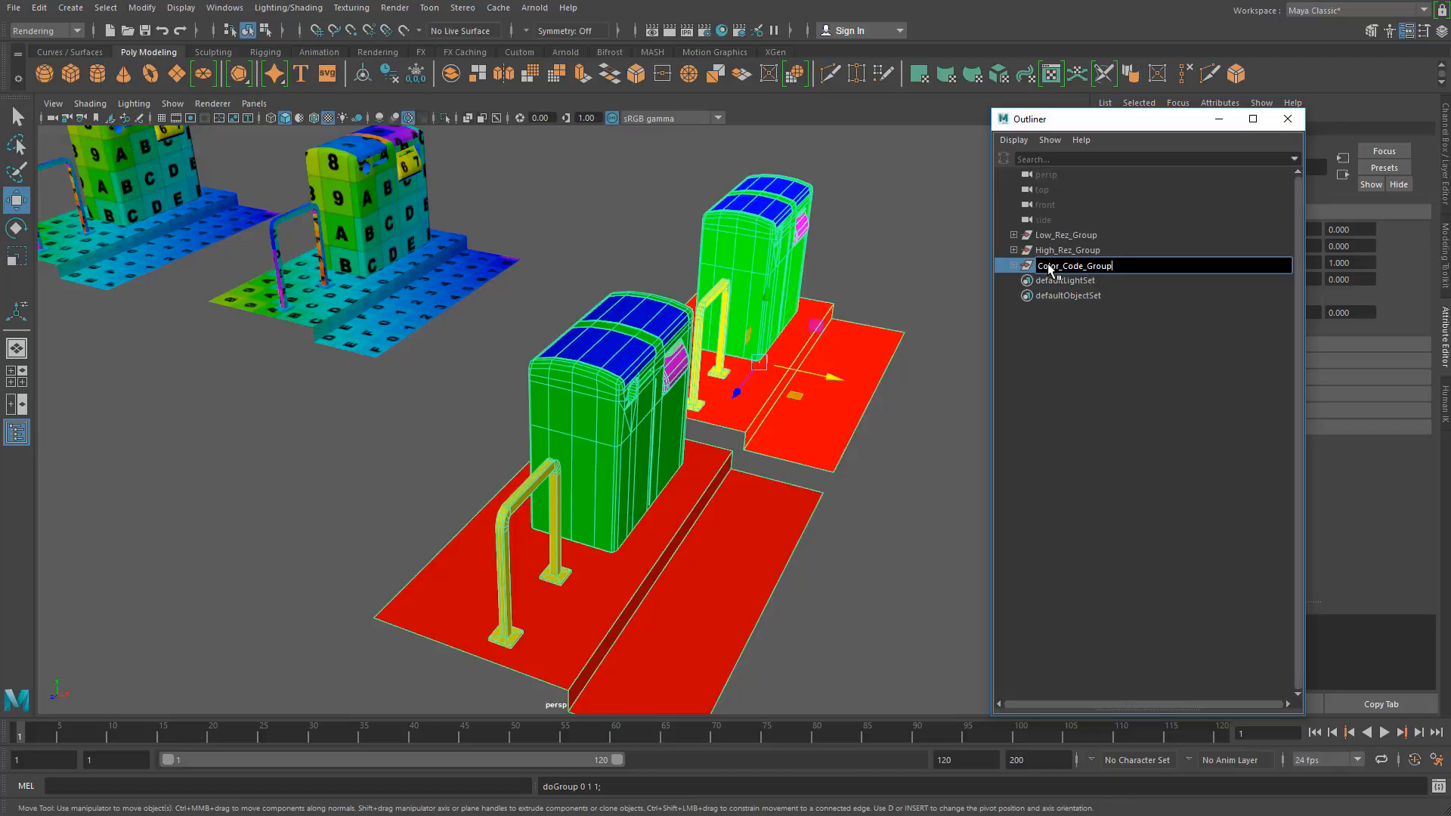
pyautogui.press('Return')
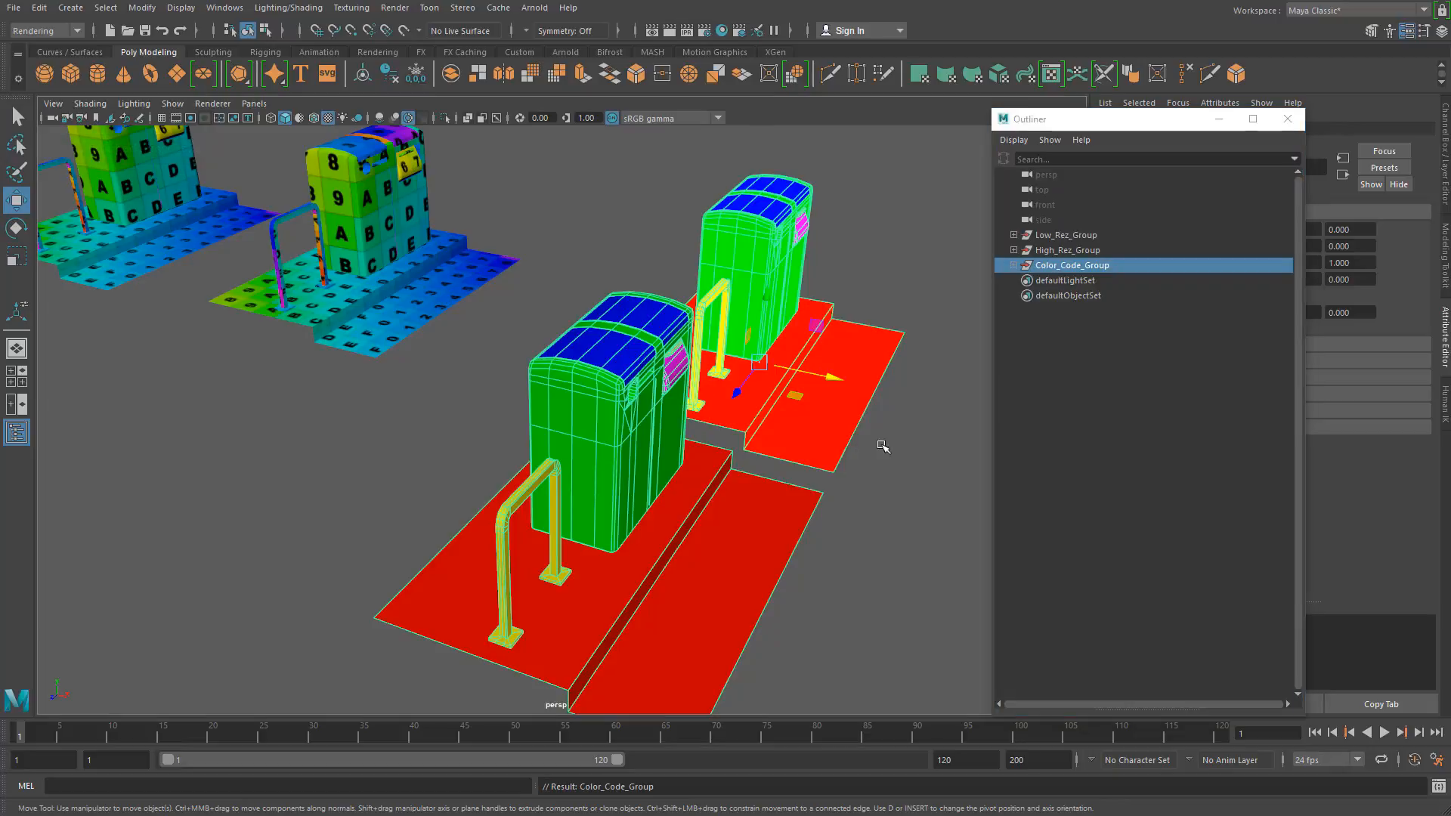
# Step: Set the Translate X of Low_Rez_Group to 0
pyautogui.scroll(-5, 673, 443)
pyautogui.moveTo(685, 439); pyautogui.dragTo(314, 248)
pyautogui.keyDown('alt'); pyautogui.moveTo(375, 353); pyautogui.dragTo(427, 388); pyautogui.keyUp('alt')
pyautogui.keyDown('alt'); pyautogui.moveTo(427, 388); pyautogui.dragTo(584, 424, button='middle'); pyautogui.keyUp('alt')
pyautogui.scroll(5, 584, 424)
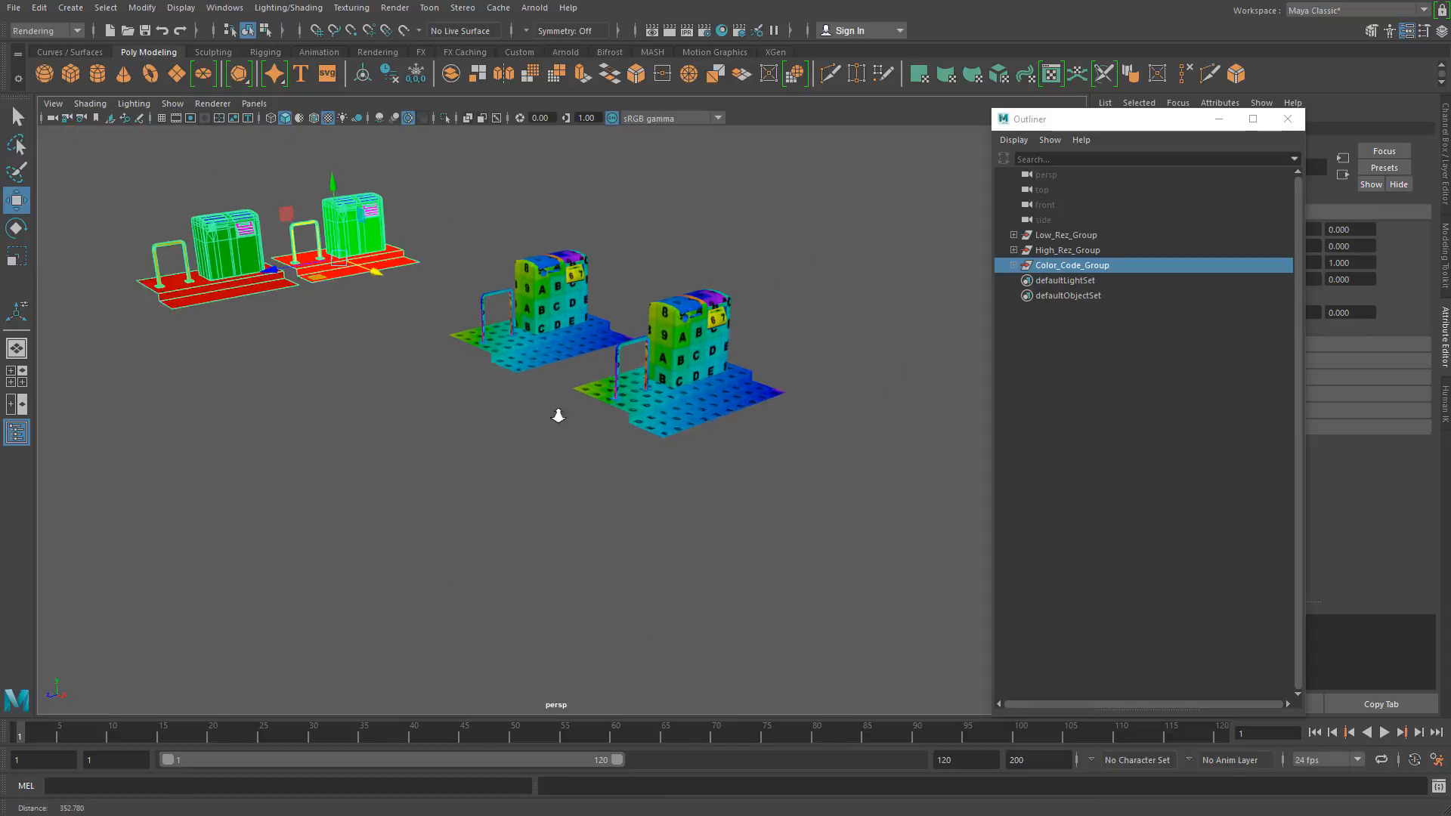
pyautogui.click(1061, 239)
pyautogui.moveTo(1145, 123); pyautogui.dragTo(900, 109)
pyautogui.click(1442, 30)
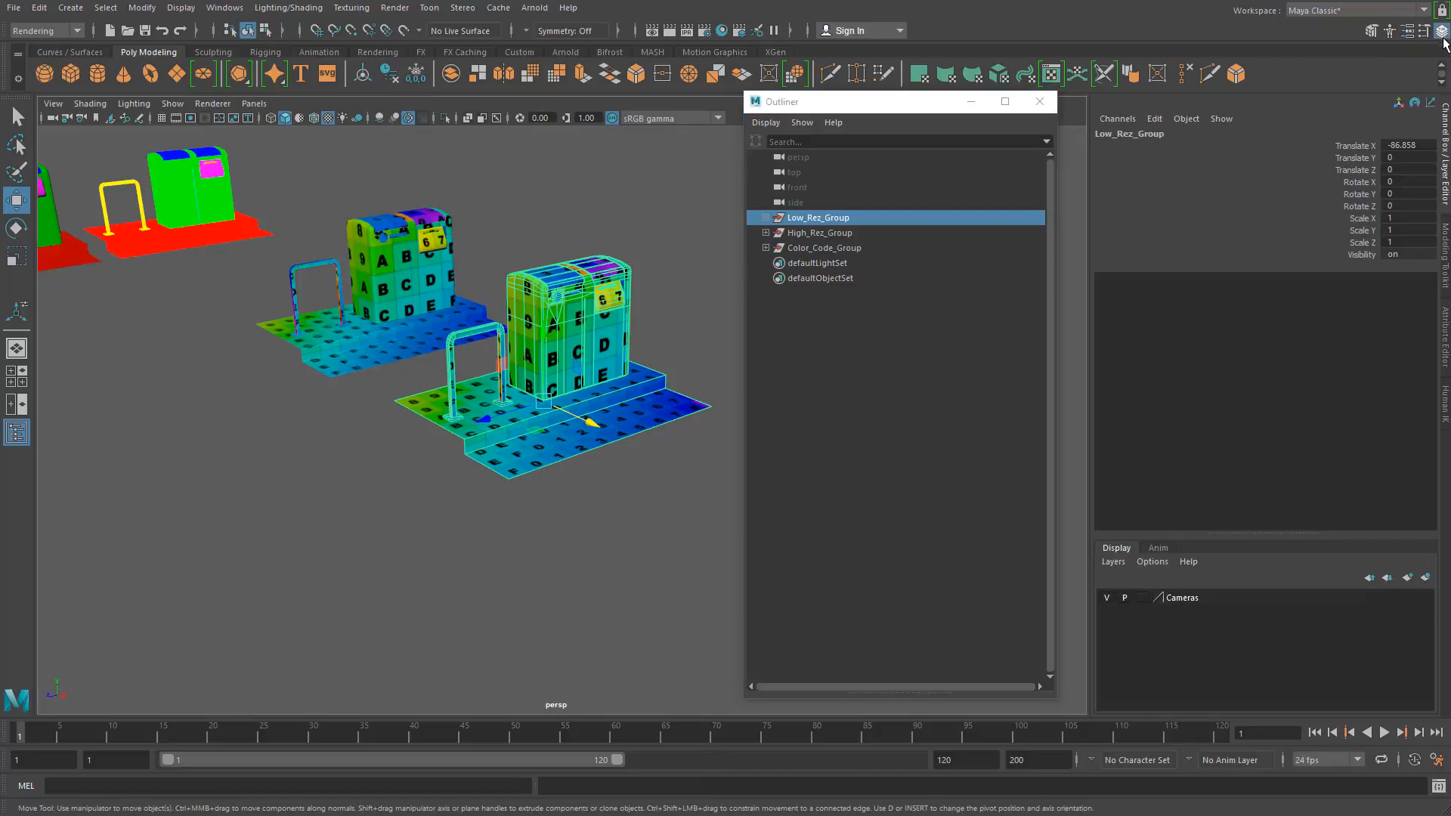
pyautogui.doubleClick(1406, 145)
pyautogui.write('0')
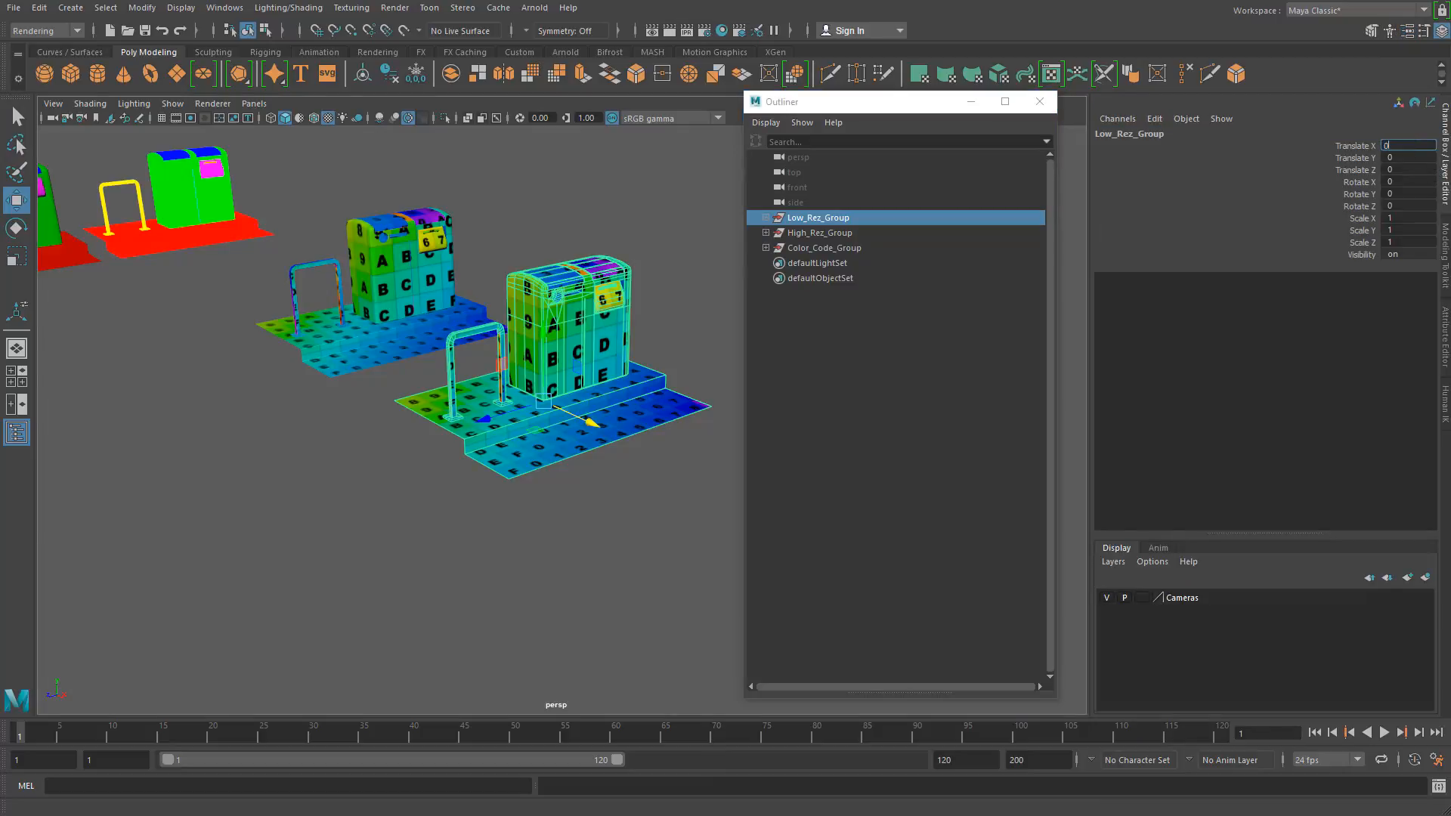
pyautogui.press('Return')
# Step: Examine the low-res model up close and pick out its separate ground and receptacle meshes
pyautogui.keyDown('alt'); pyautogui.moveTo(592, 463); pyautogui.dragTo(327, 482, button='middle'); pyautogui.keyUp('alt')
pyautogui.keyDown('alt'); pyautogui.moveTo(326, 481); pyautogui.dragTo(415, 544, button='right'); pyautogui.keyUp('alt')
pyautogui.moveTo(355, 484)
pyautogui.keyDown('alt'); pyautogui.mouseDown()
pyautogui.moveTo(347, 522)
pyautogui.moveTo(360, 498)
pyautogui.mouseUp(); pyautogui.keyUp('alt')
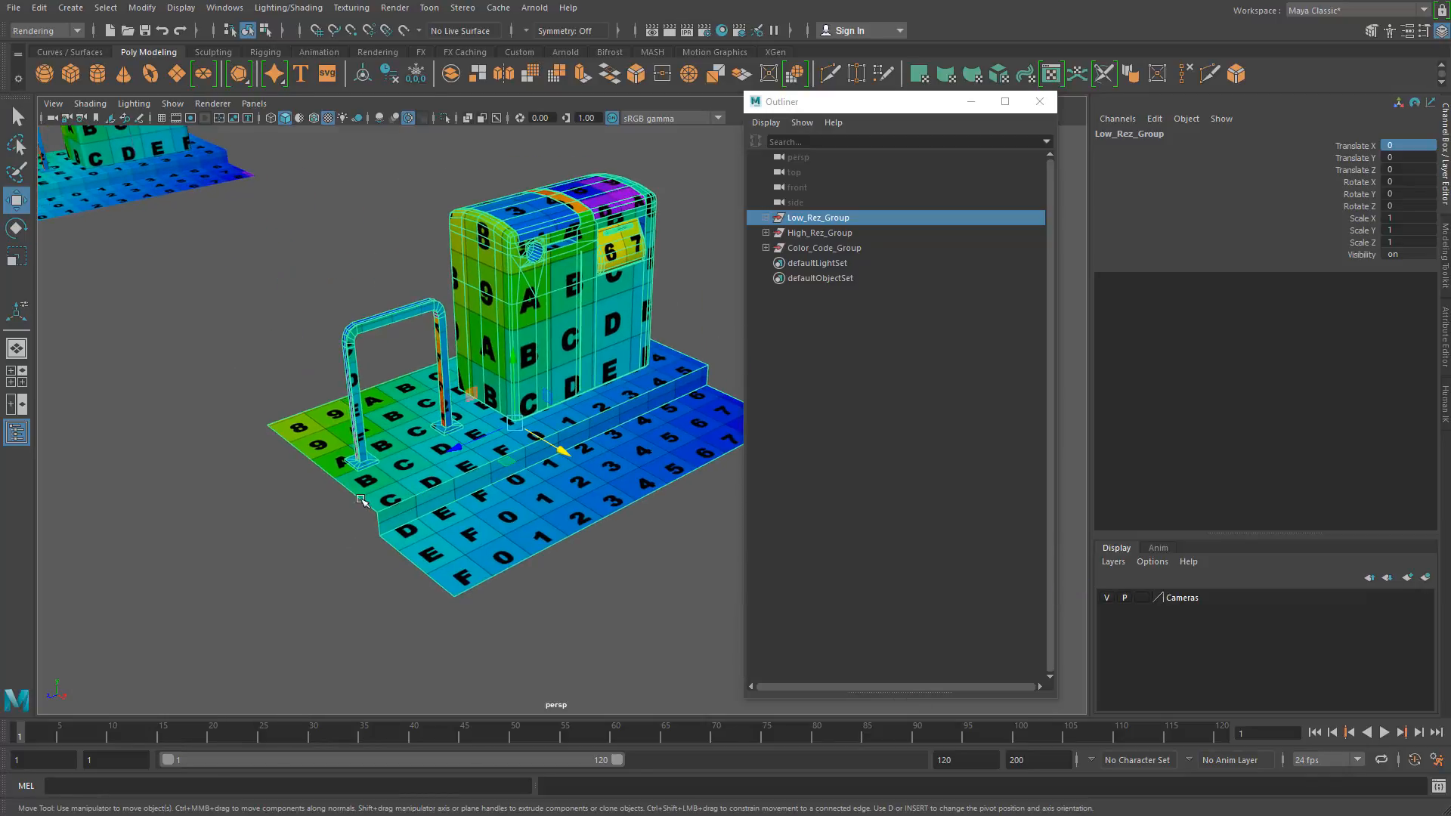
pyautogui.keyDown('alt'); pyautogui.moveTo(360, 499); pyautogui.dragTo(316, 485, button='right'); pyautogui.keyUp('alt')
pyautogui.moveTo(316, 486)
pyautogui.keyDown('alt'); pyautogui.mouseDown(button='middle')
pyautogui.moveTo(324, 450)
pyautogui.moveTo(327, 489)
pyautogui.moveTo(356, 451)
pyautogui.moveTo(329, 474)
pyautogui.mouseUp(button='middle'); pyautogui.keyUp('alt')
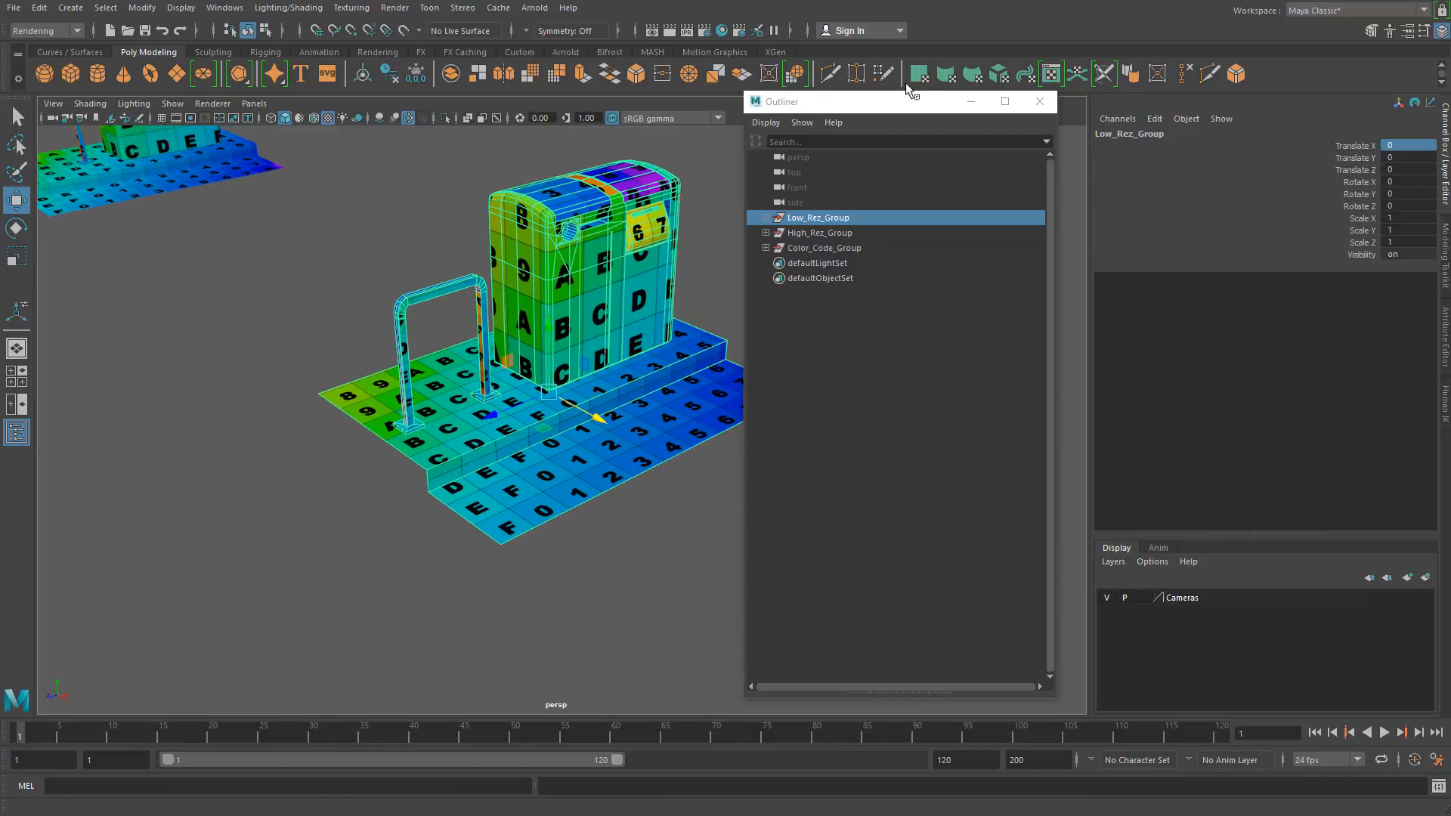
pyautogui.moveTo(929, 101); pyautogui.dragTo(1026, 104)
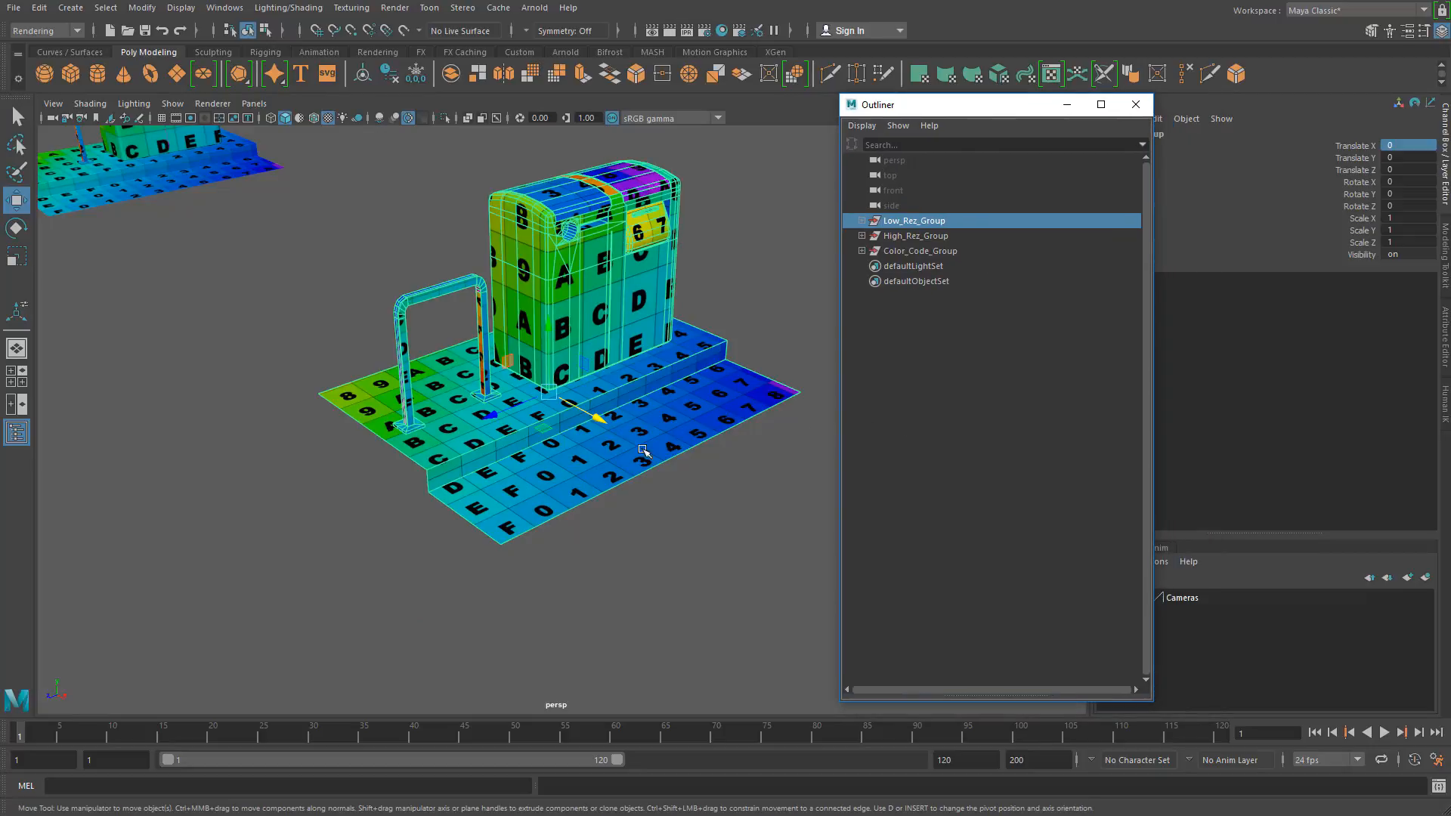
pyautogui.click(324, 553)
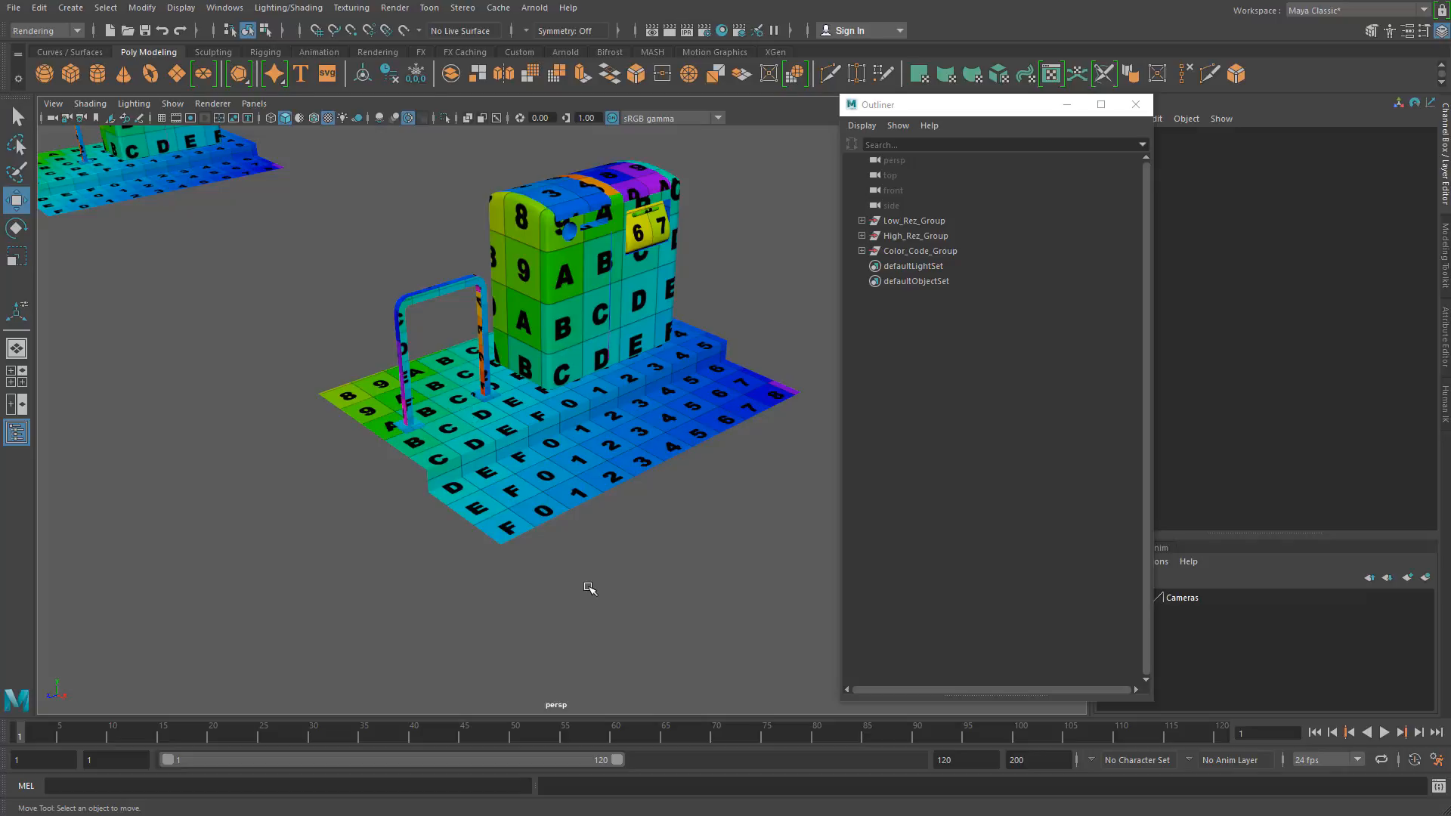
pyautogui.click(518, 302)
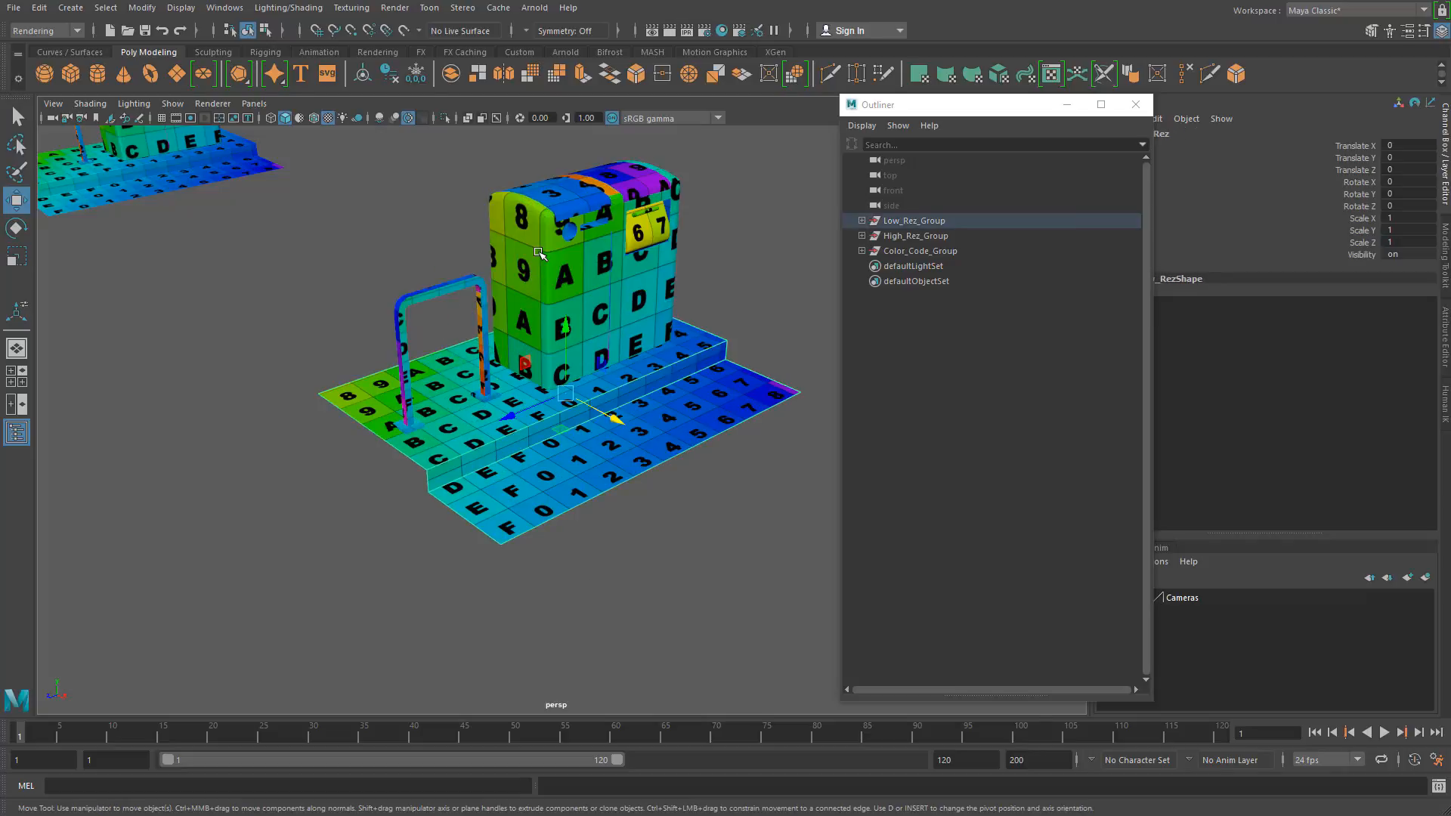
pyautogui.click(531, 324)
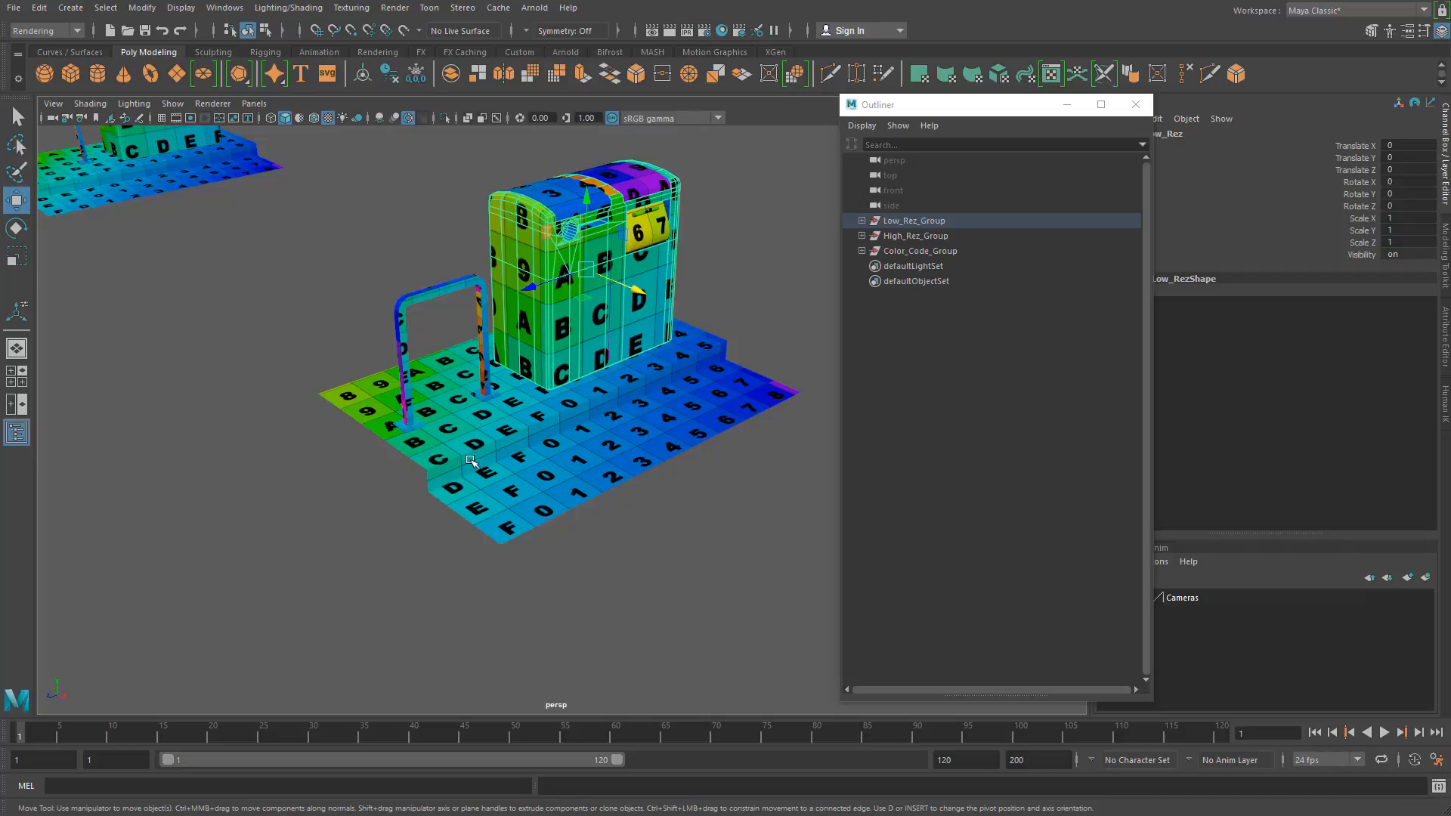
pyautogui.click(341, 233)
# Step: Select all the low-res meshes and assign them a new Lambert material
pyautogui.moveTo(346, 150); pyautogui.dragTo(754, 508)
pyautogui.rightClick(511, 284)
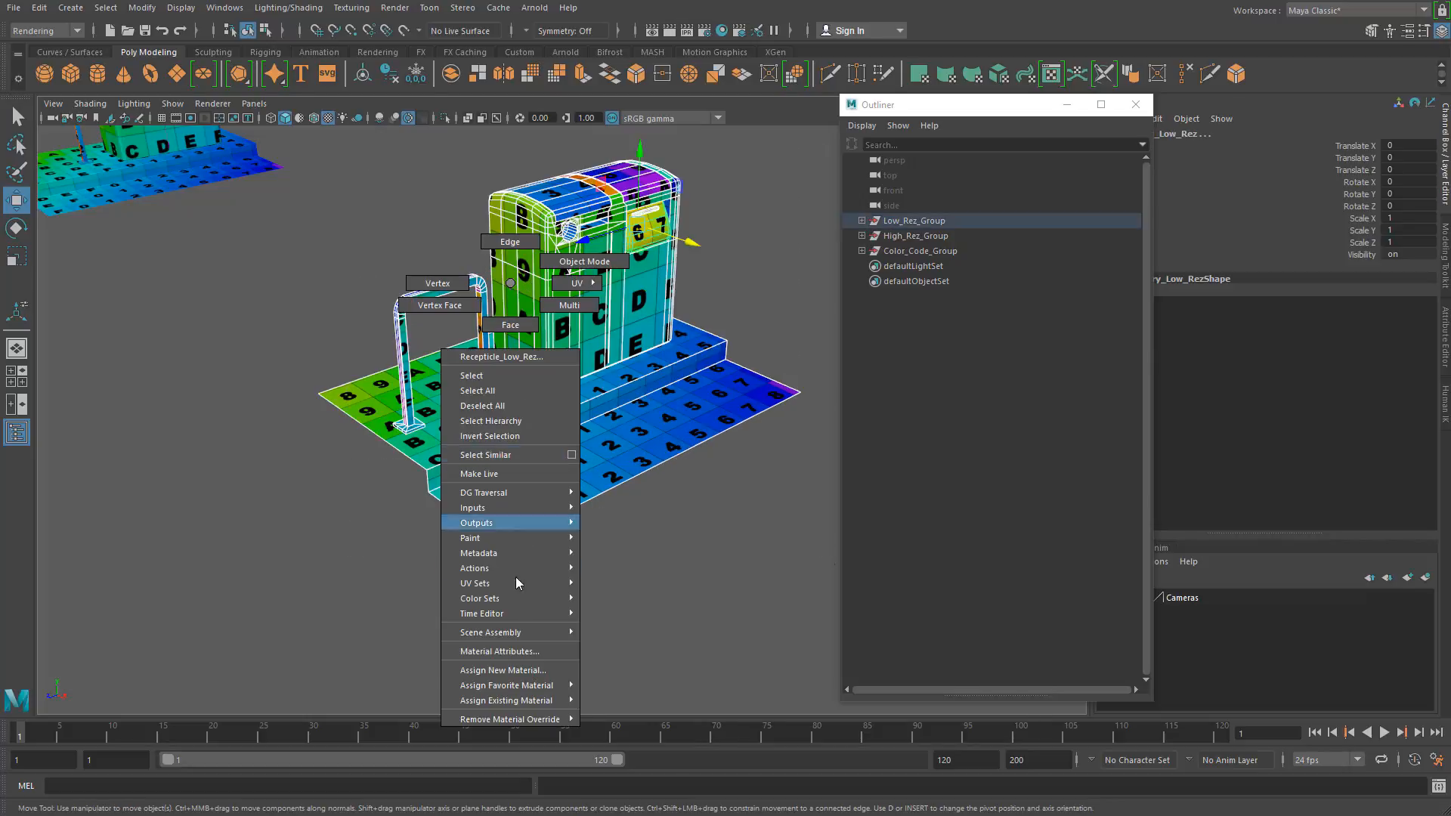
pyautogui.click(503, 670)
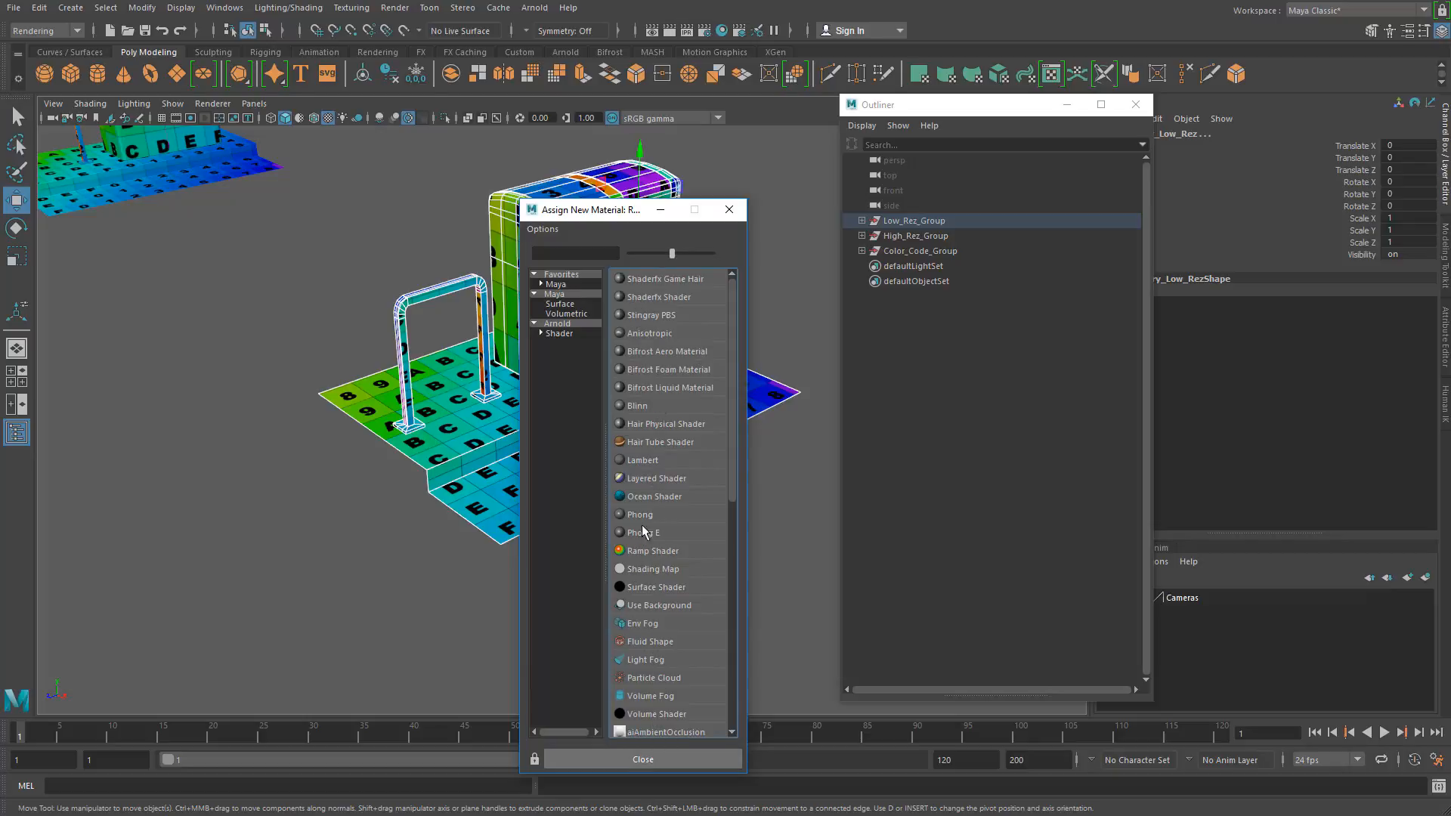
pyautogui.click(641, 461)
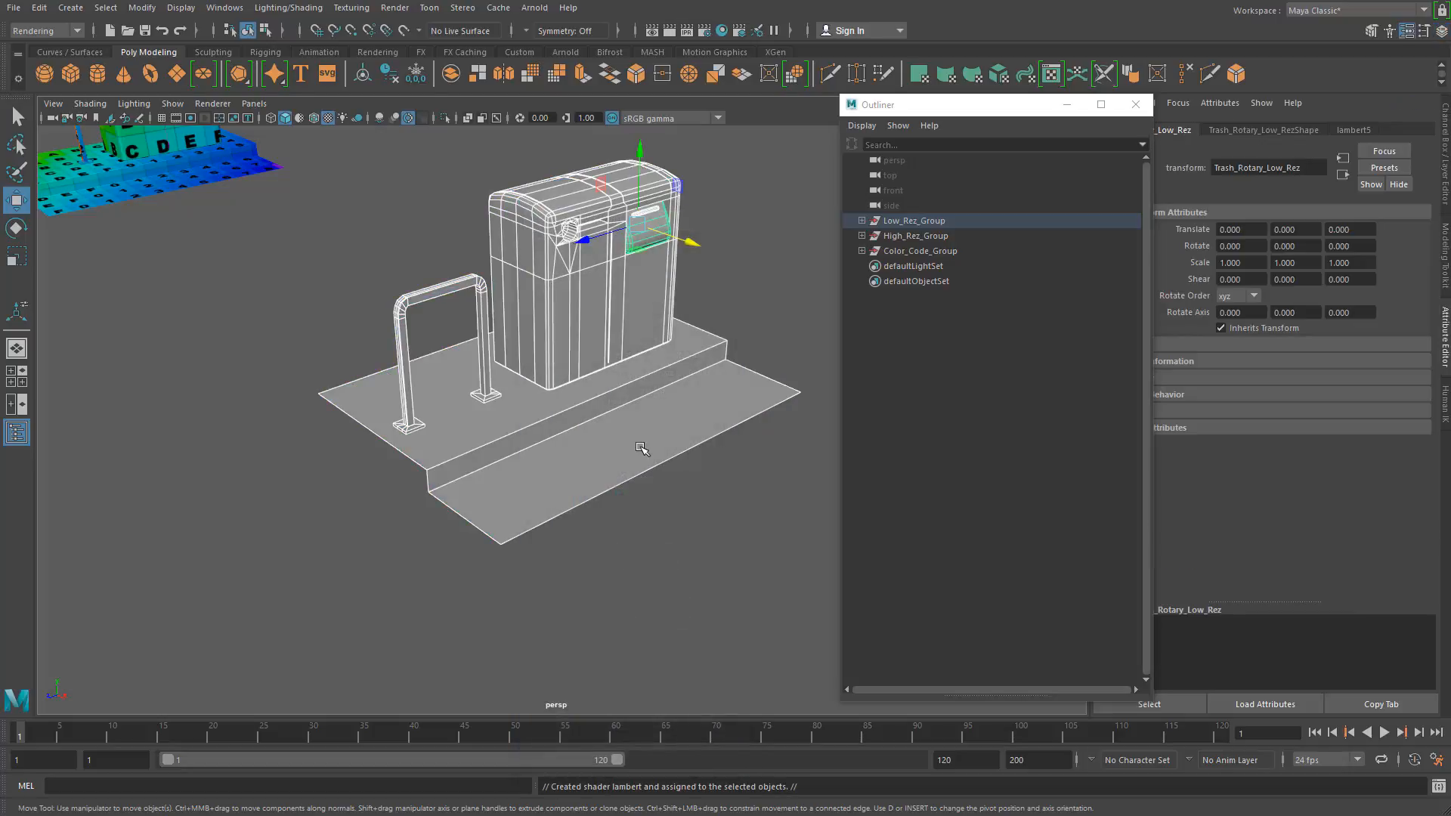
# Step: Rename the new Lambert material shared by the low-res meshes to Group_1
pyautogui.click(1355, 130)
pyautogui.doubleClick(1277, 168)
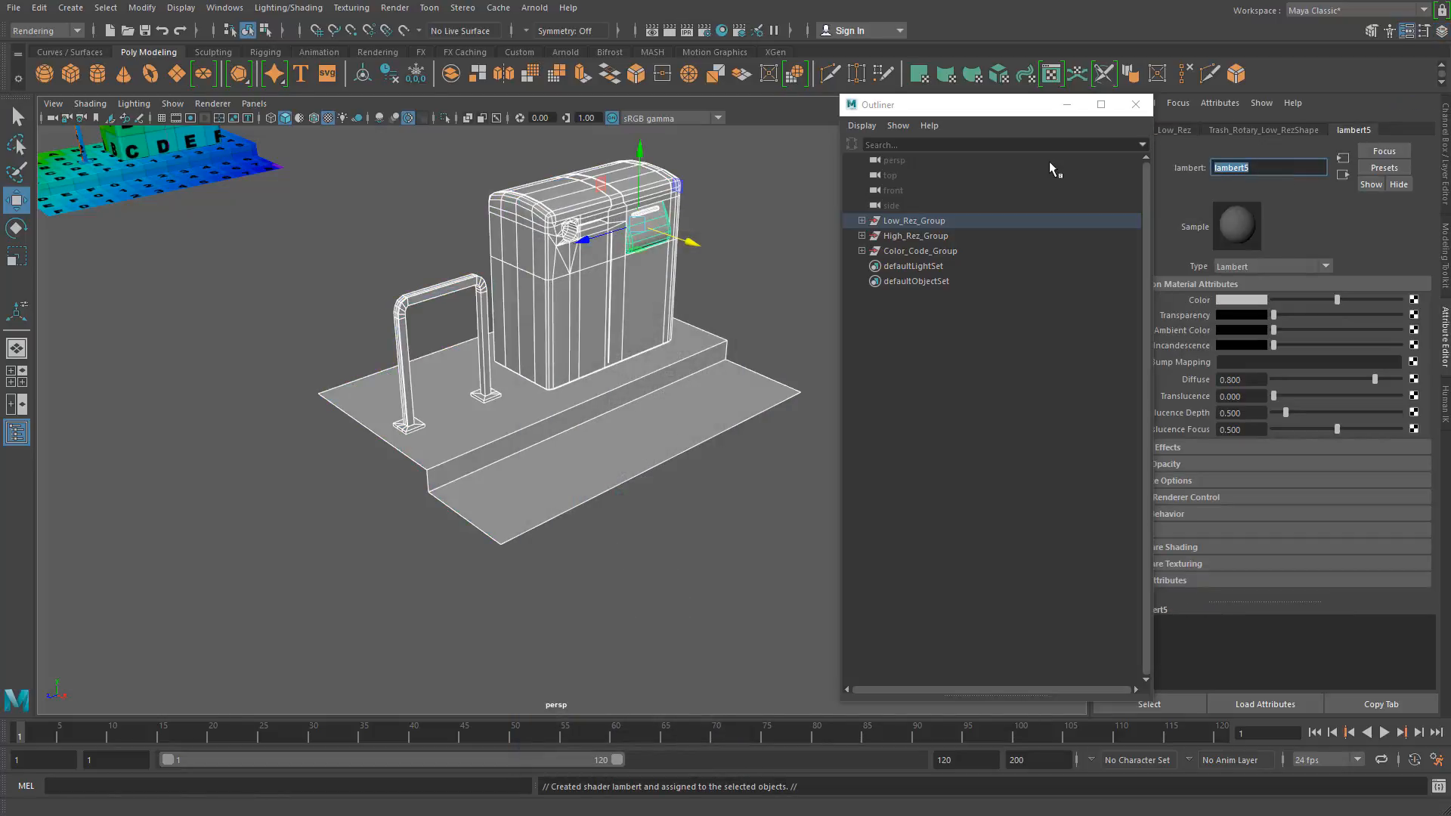
pyautogui.write('Gtoup')
pyautogui.press('BackSpace')
pyautogui.press('BackSpace')
pyautogui.press('BackSpace')
pyautogui.press('BackSpace')
pyautogui.write('roup_1')
pyautogui.press('Return')
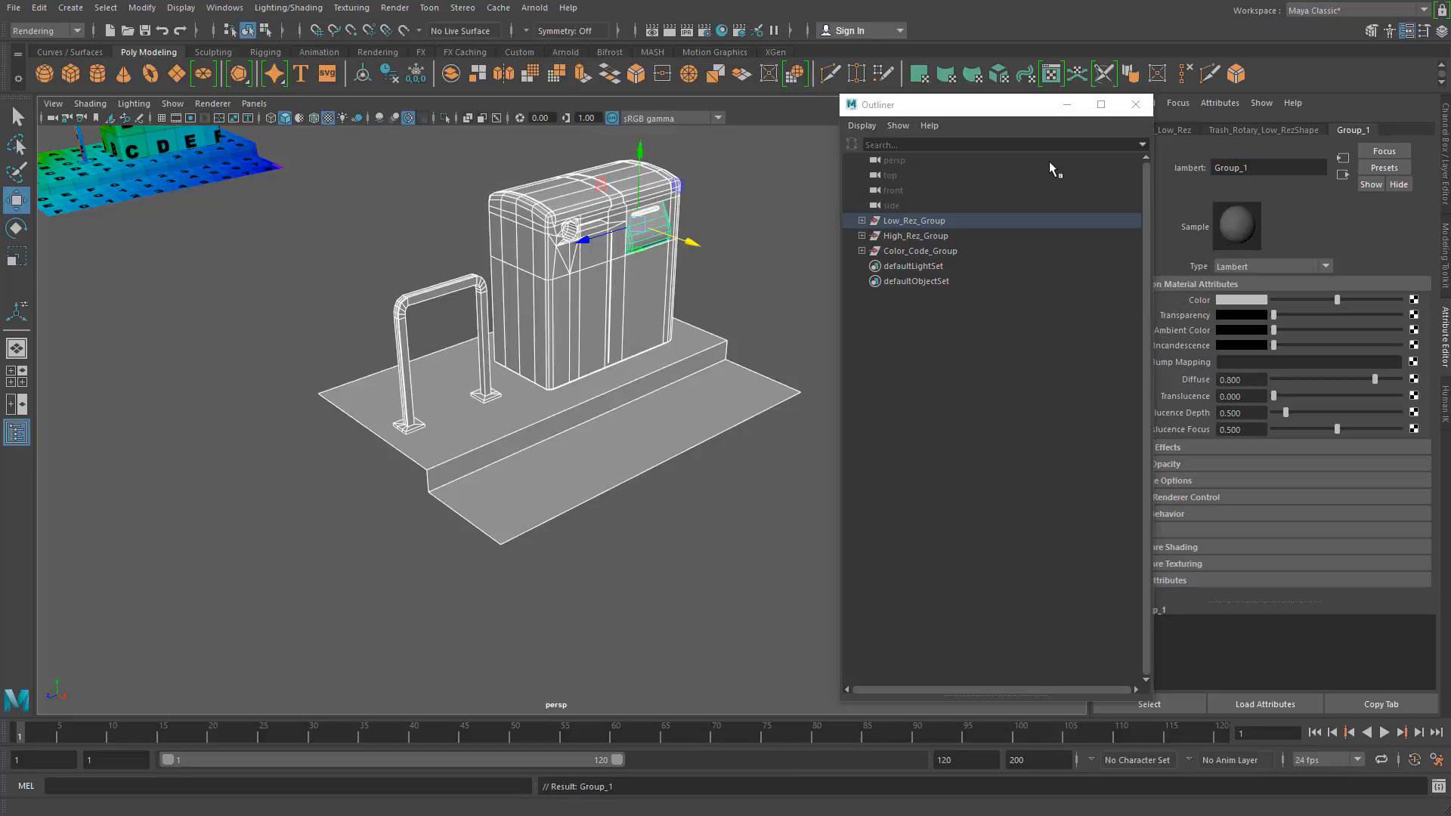
# Step: Check which material is assigned to the low-res receptacle, ground, rail and trash rotary meshes one by one
pyautogui.click(403, 278)
pyautogui.click(526, 238)
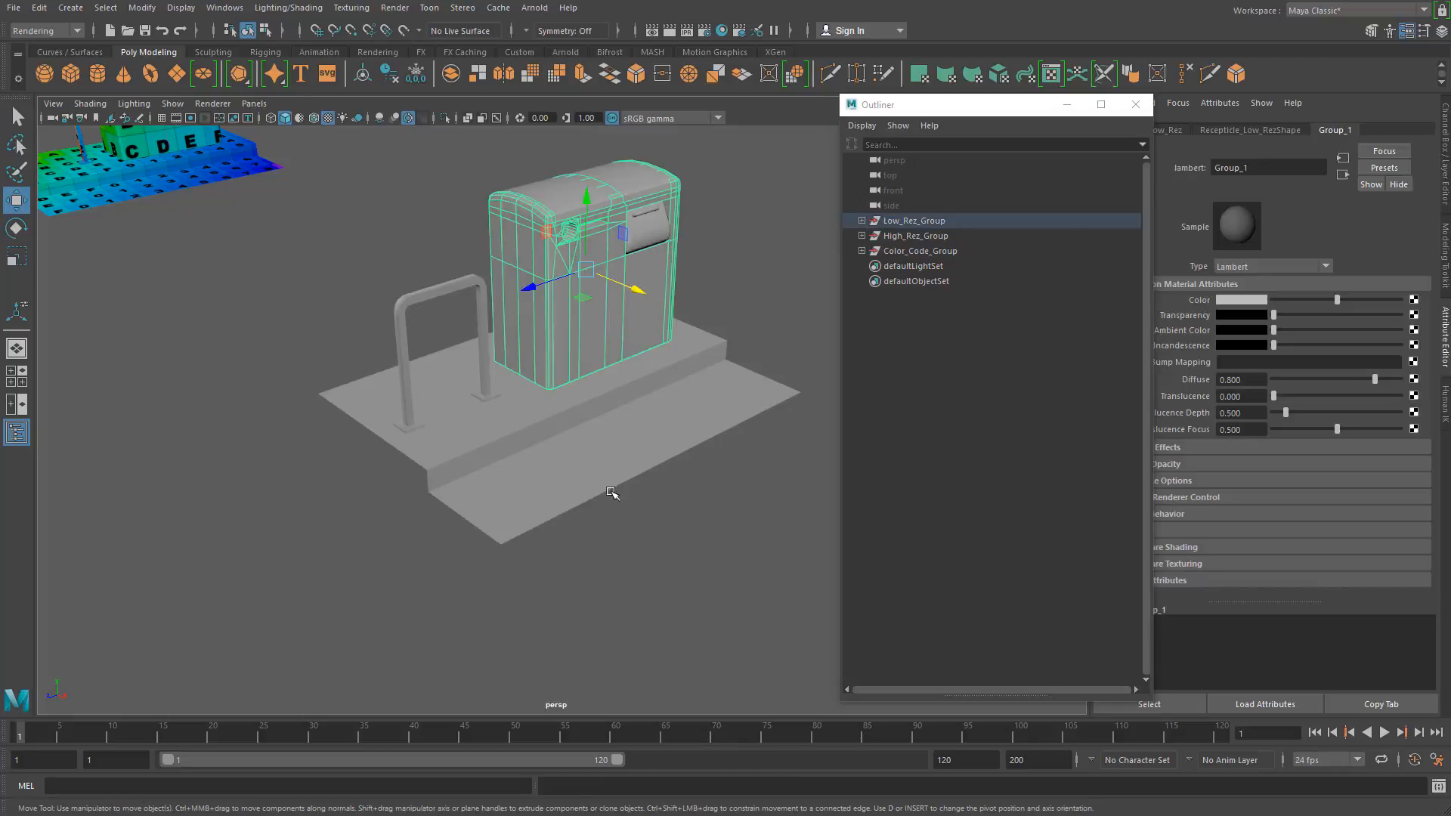
pyautogui.click(609, 490)
pyautogui.click(648, 219)
pyautogui.click(635, 442)
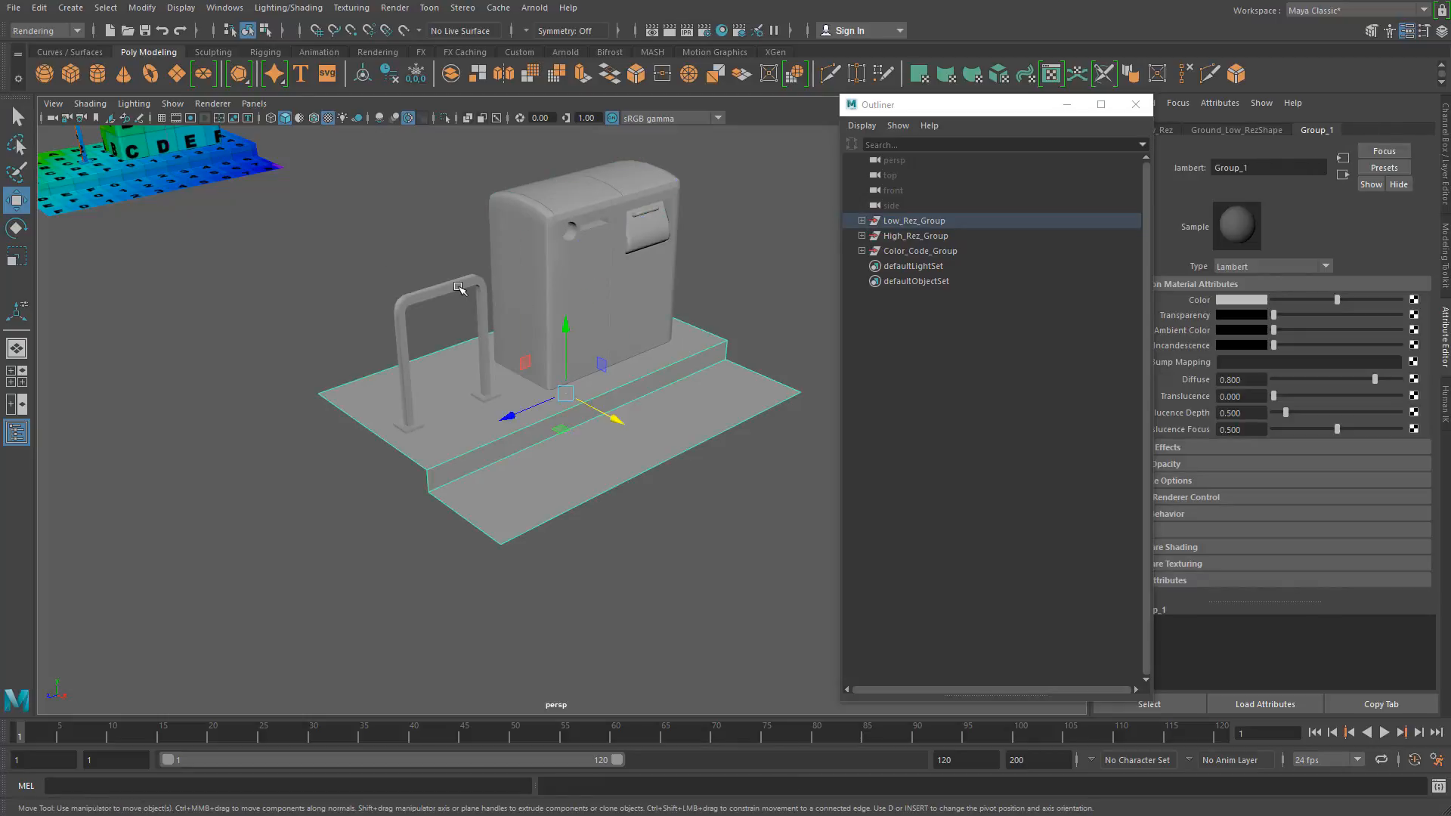
pyautogui.click(476, 281)
pyautogui.click(608, 329)
pyautogui.click(586, 447)
pyautogui.click(643, 237)
pyautogui.click(589, 251)
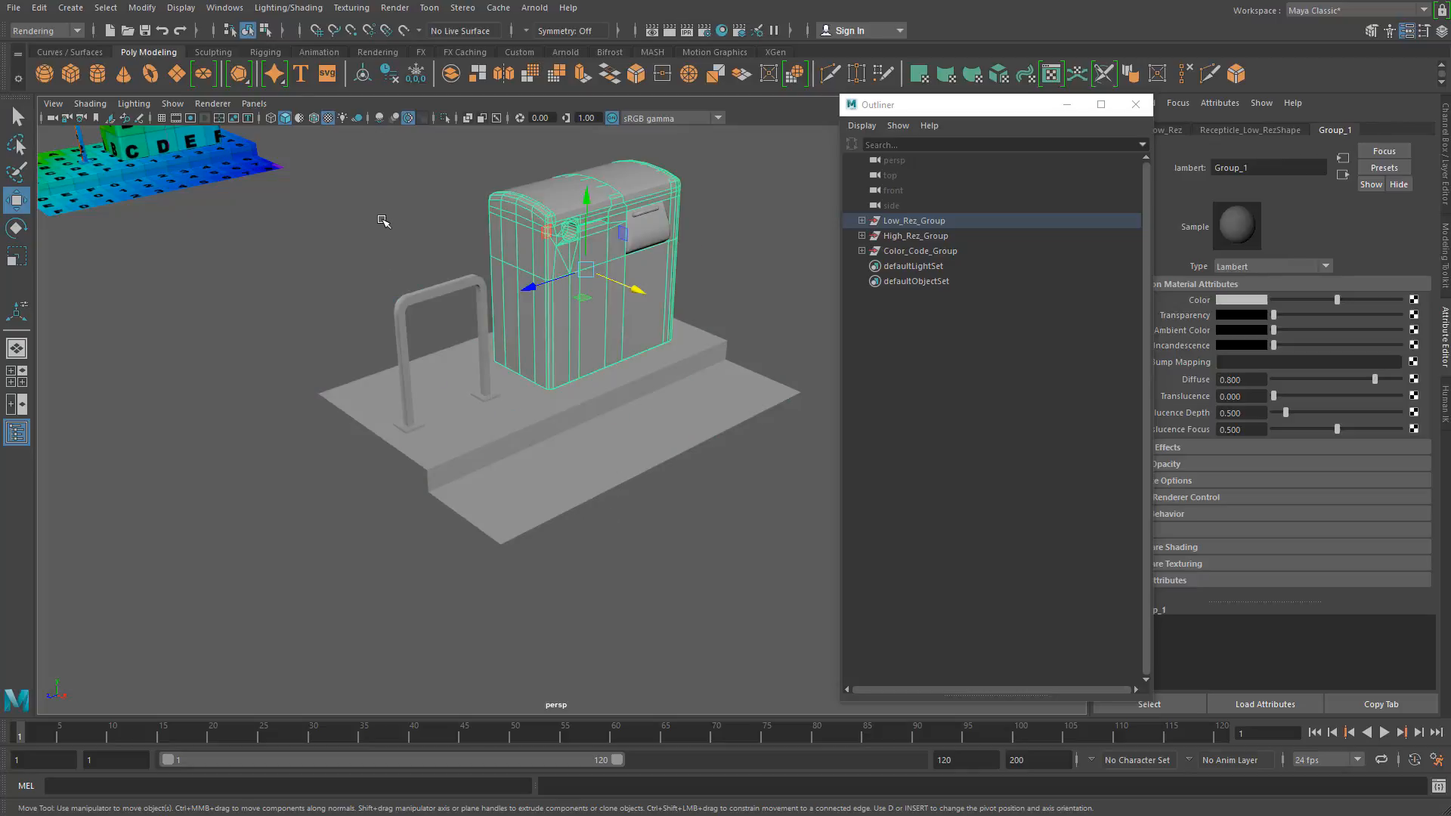
pyautogui.click(463, 213)
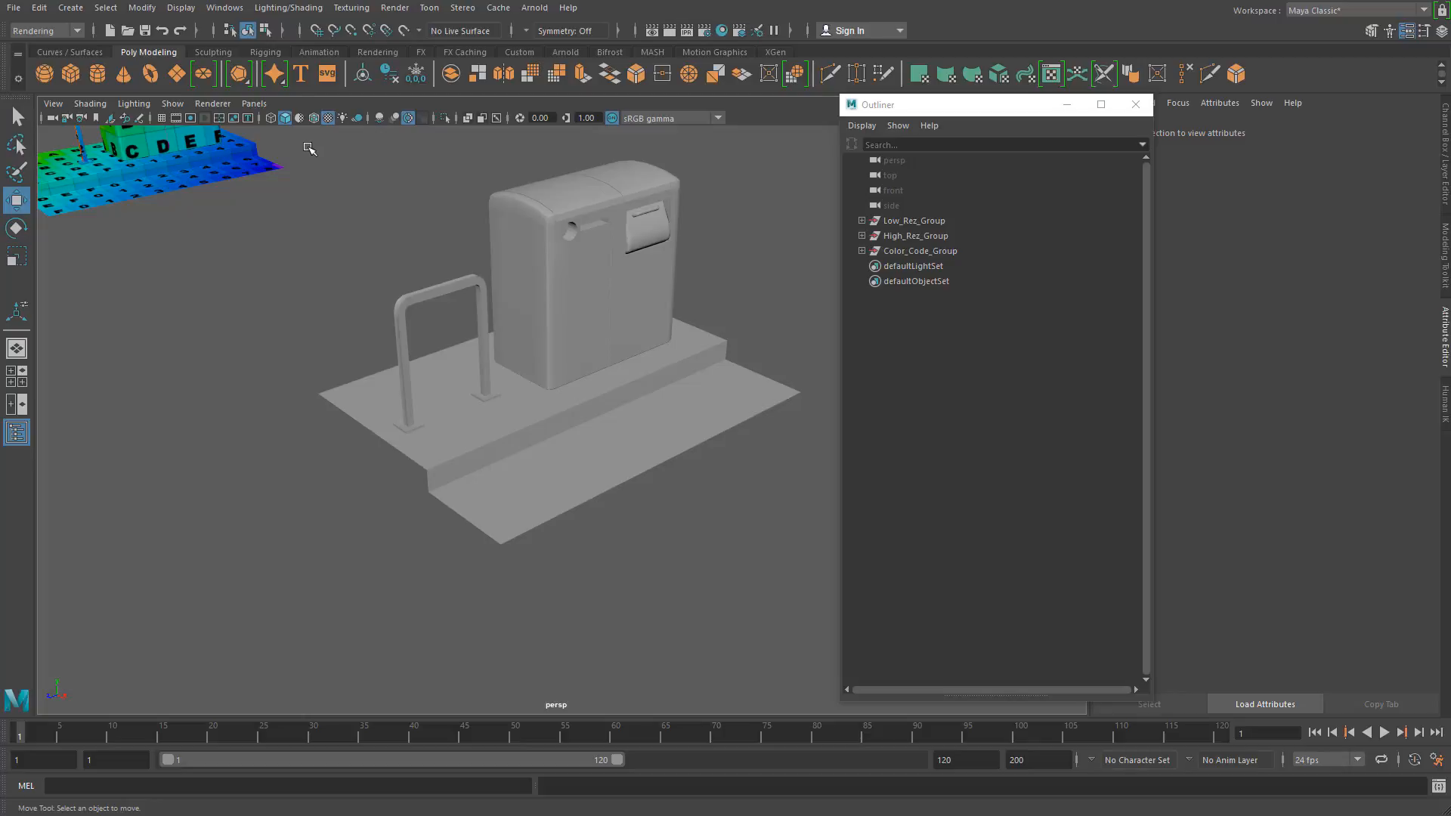
# Step: Select all the low-res meshes together, covering the receptacle, rotary, rail and ground
pyautogui.click(602, 301)
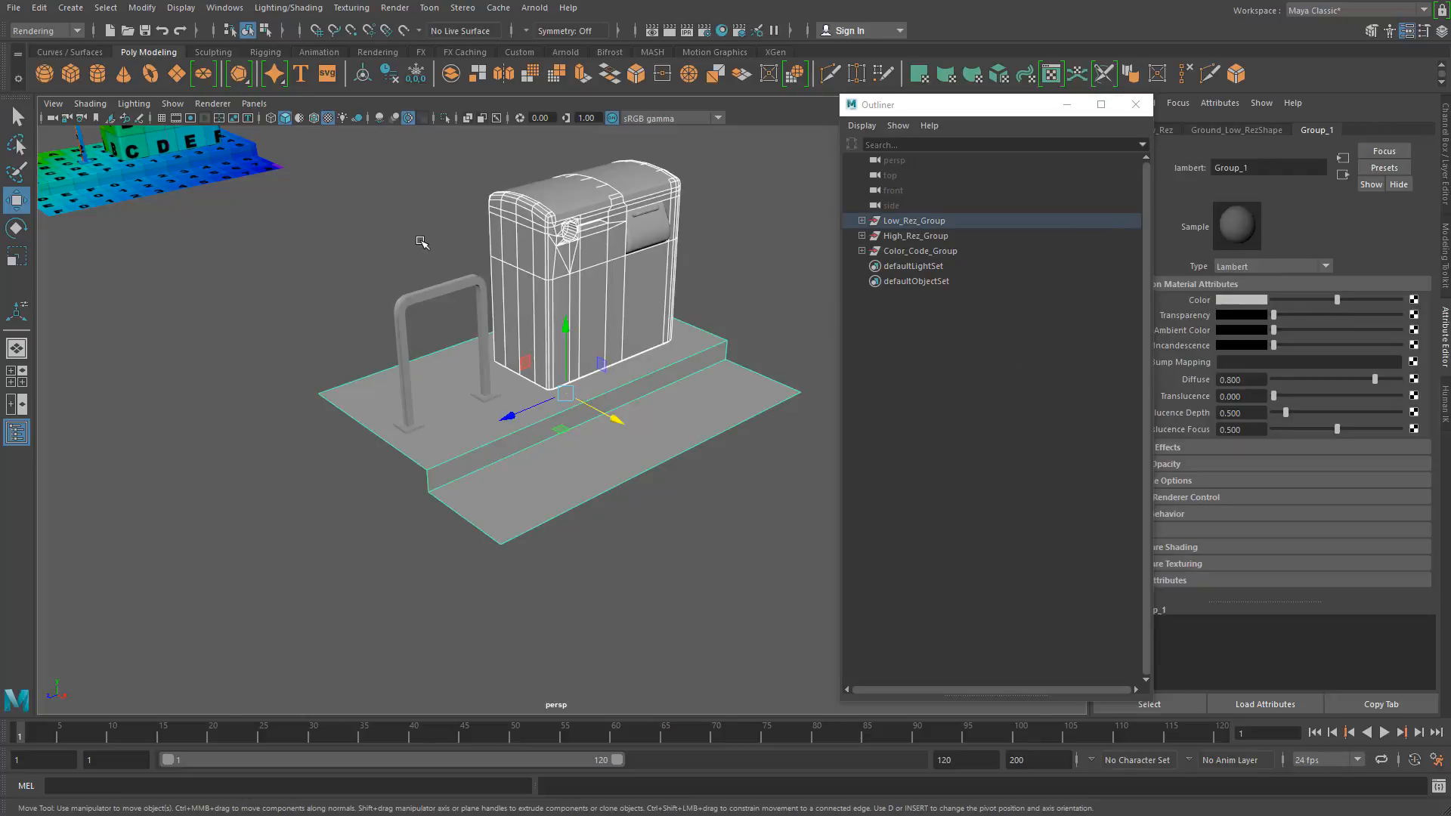
pyautogui.click(330, 157)
pyautogui.moveTo(304, 137); pyautogui.dragTo(826, 545)
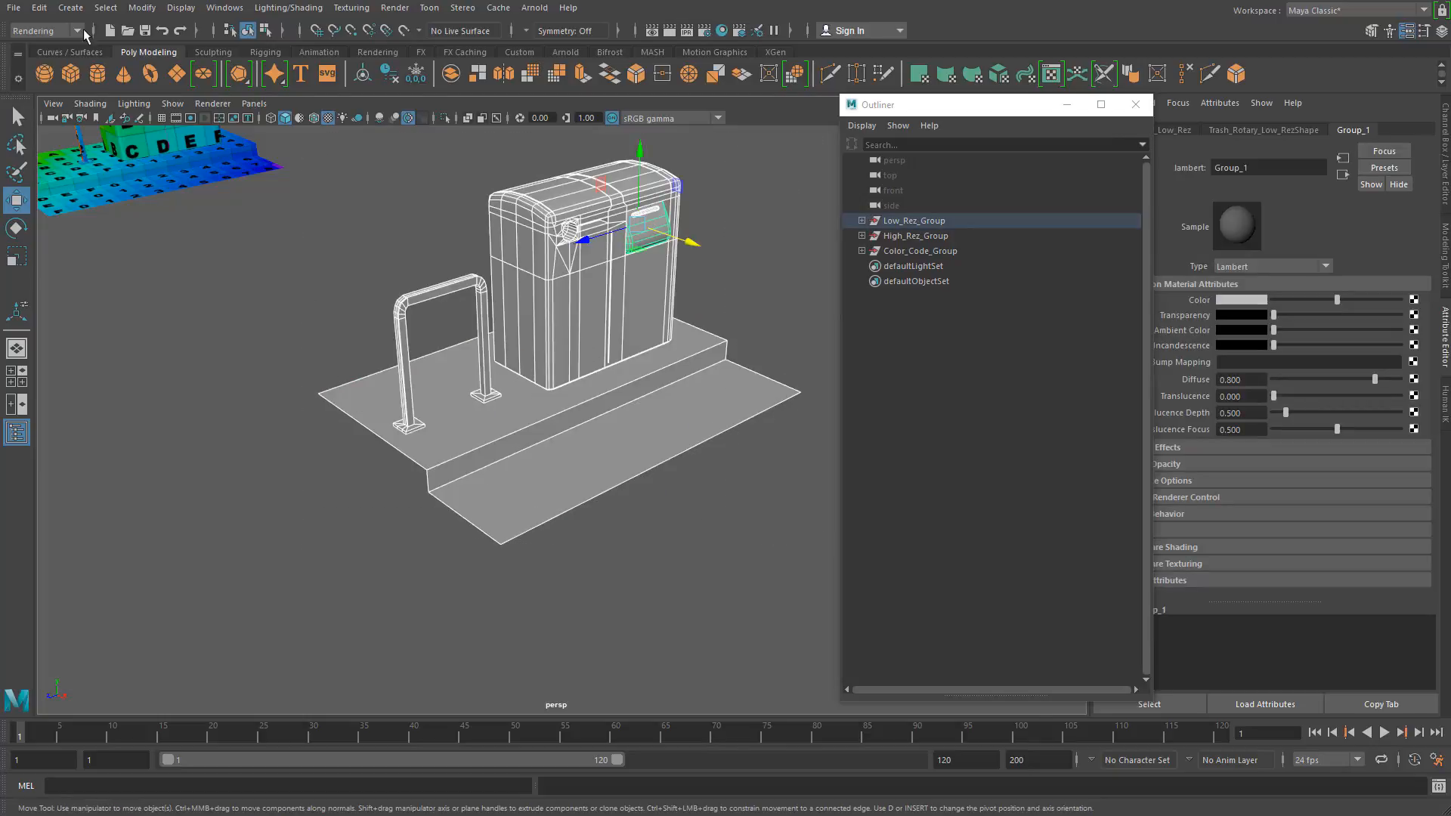
# Step: Check the Export Selection options for the FBX export file type and close the options without exporting
pyautogui.click(15, 10)
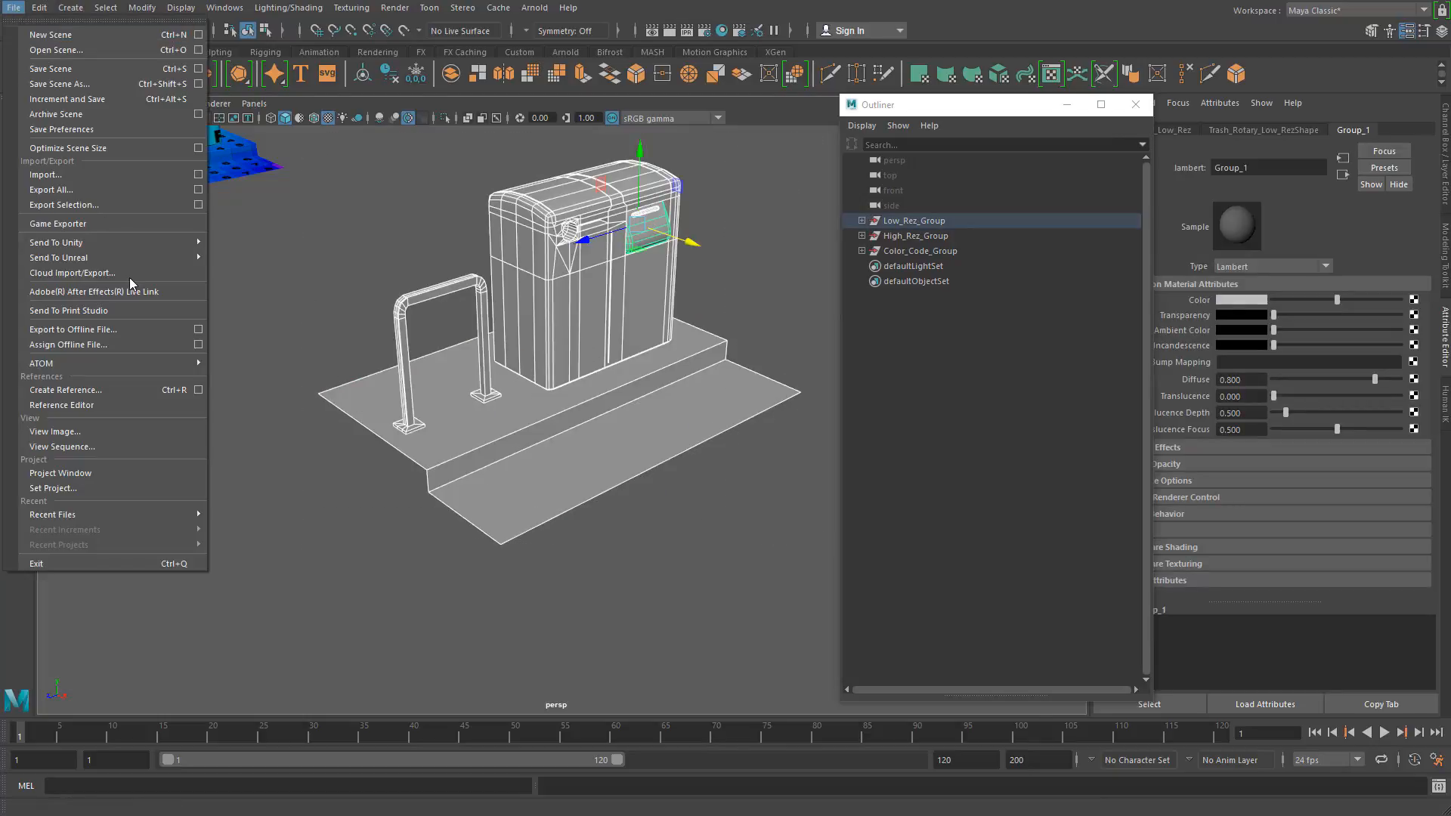
pyautogui.click(199, 205)
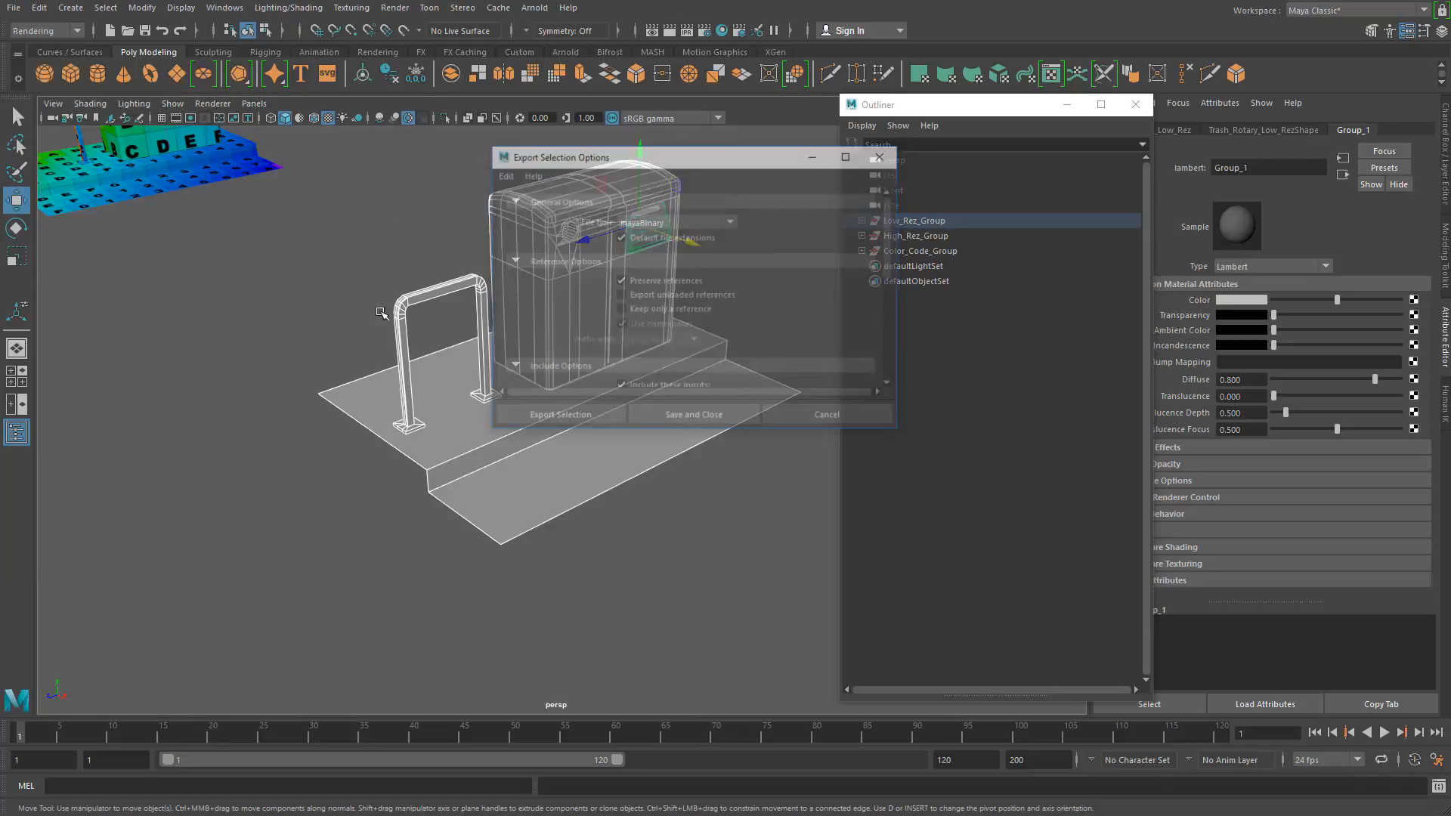
pyautogui.click(659, 219)
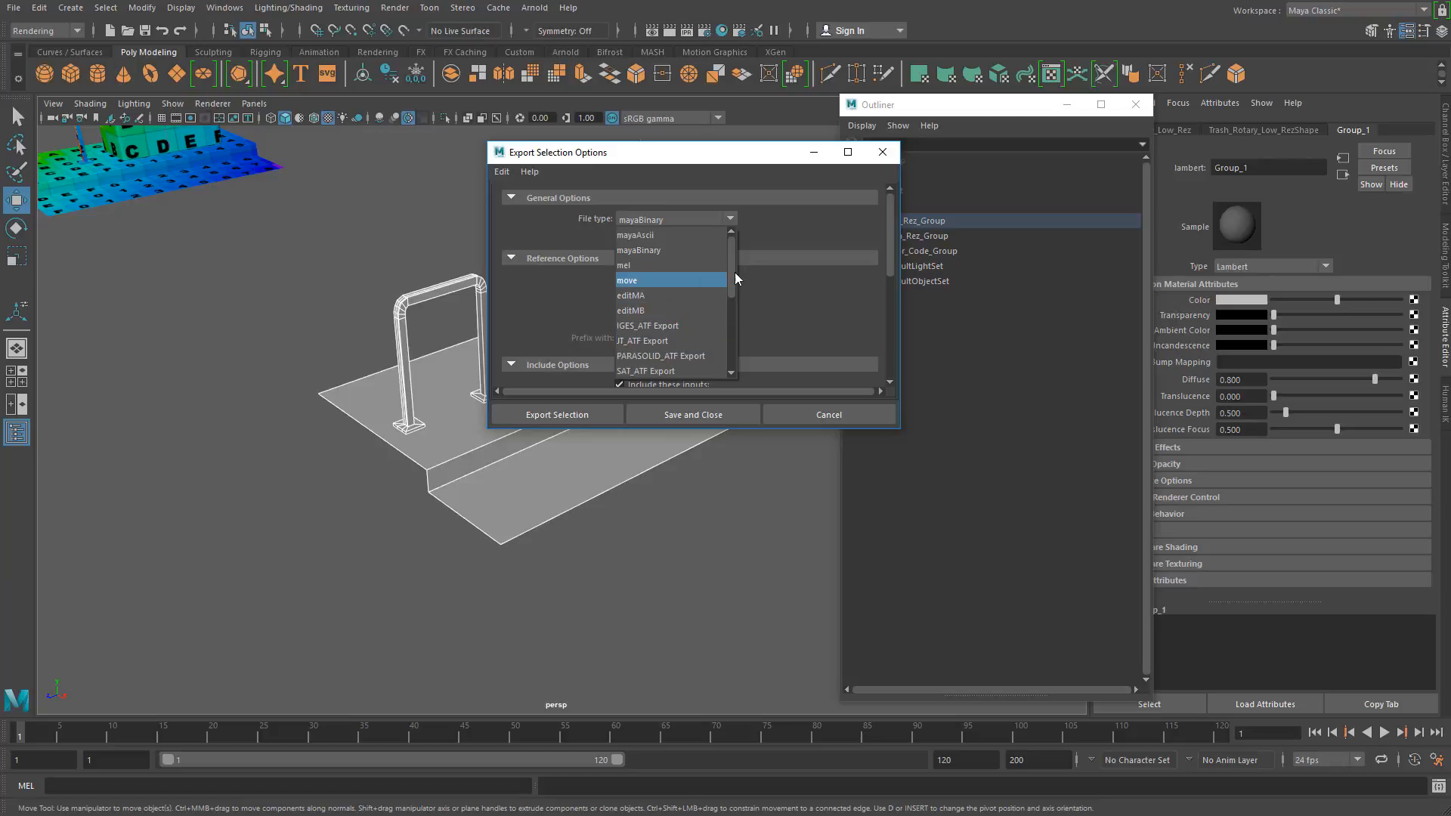
pyautogui.moveTo(734, 279); pyautogui.dragTo(733, 350)
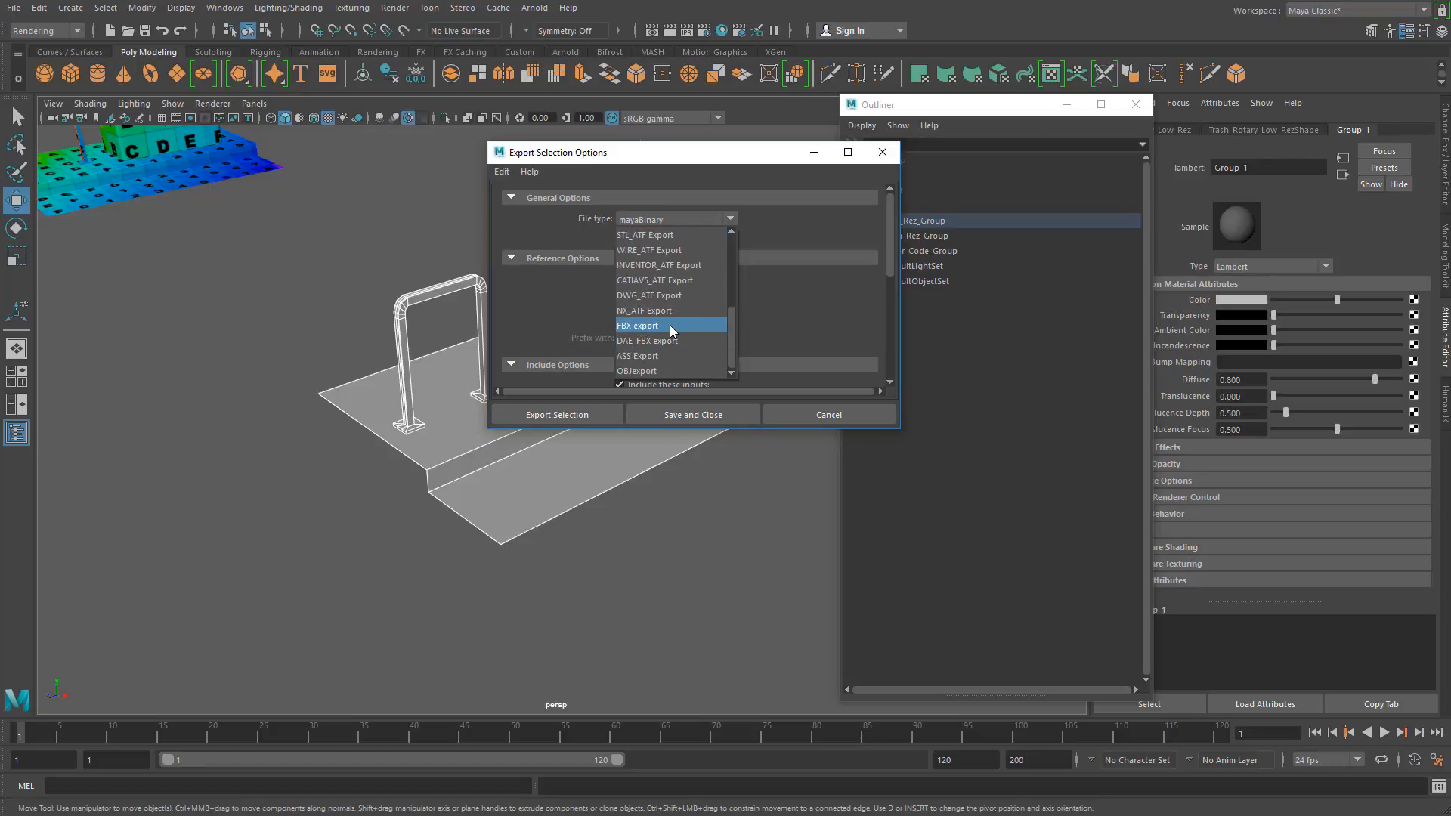
pyautogui.click(882, 156)
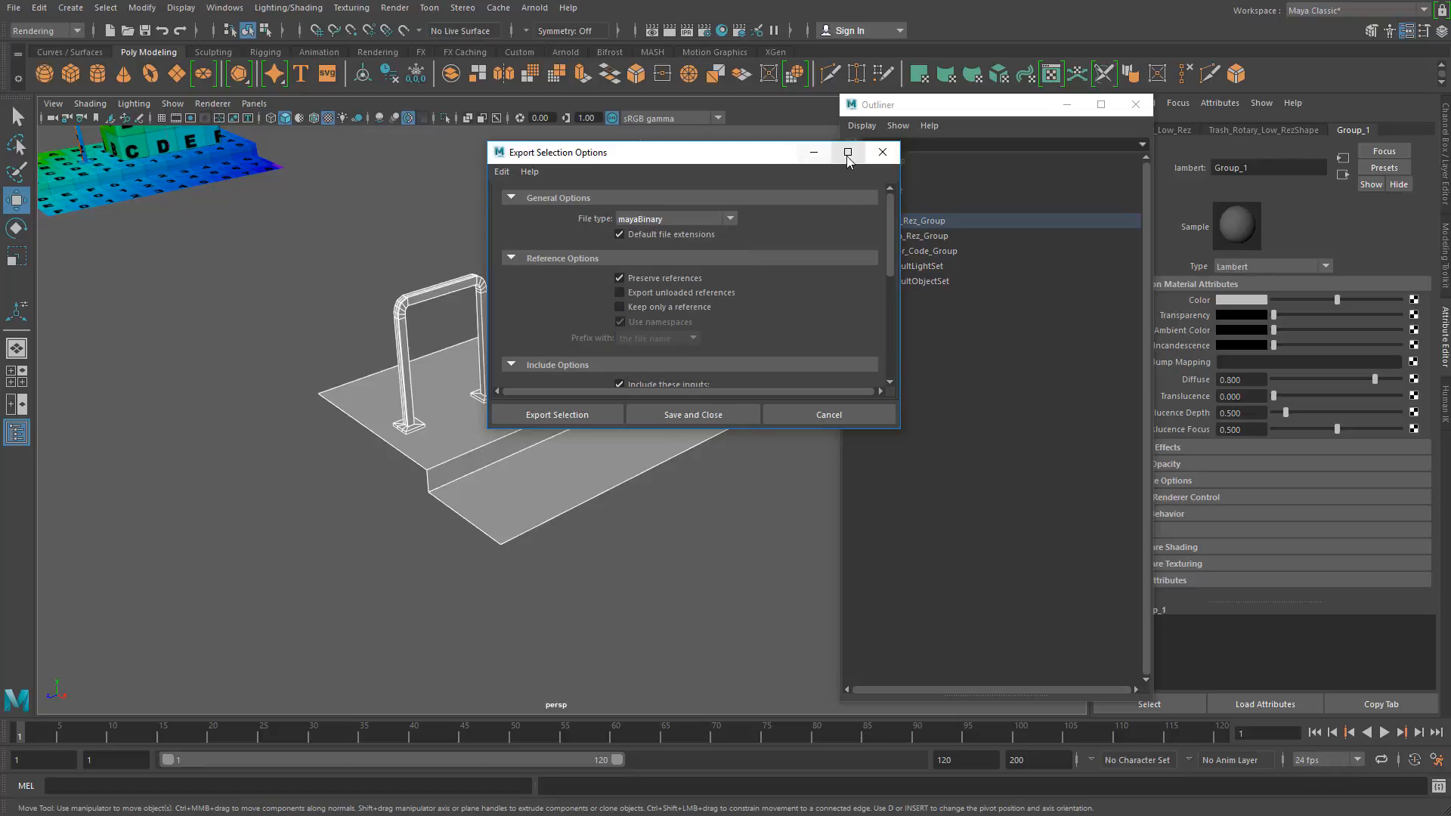
pyautogui.click(882, 151)
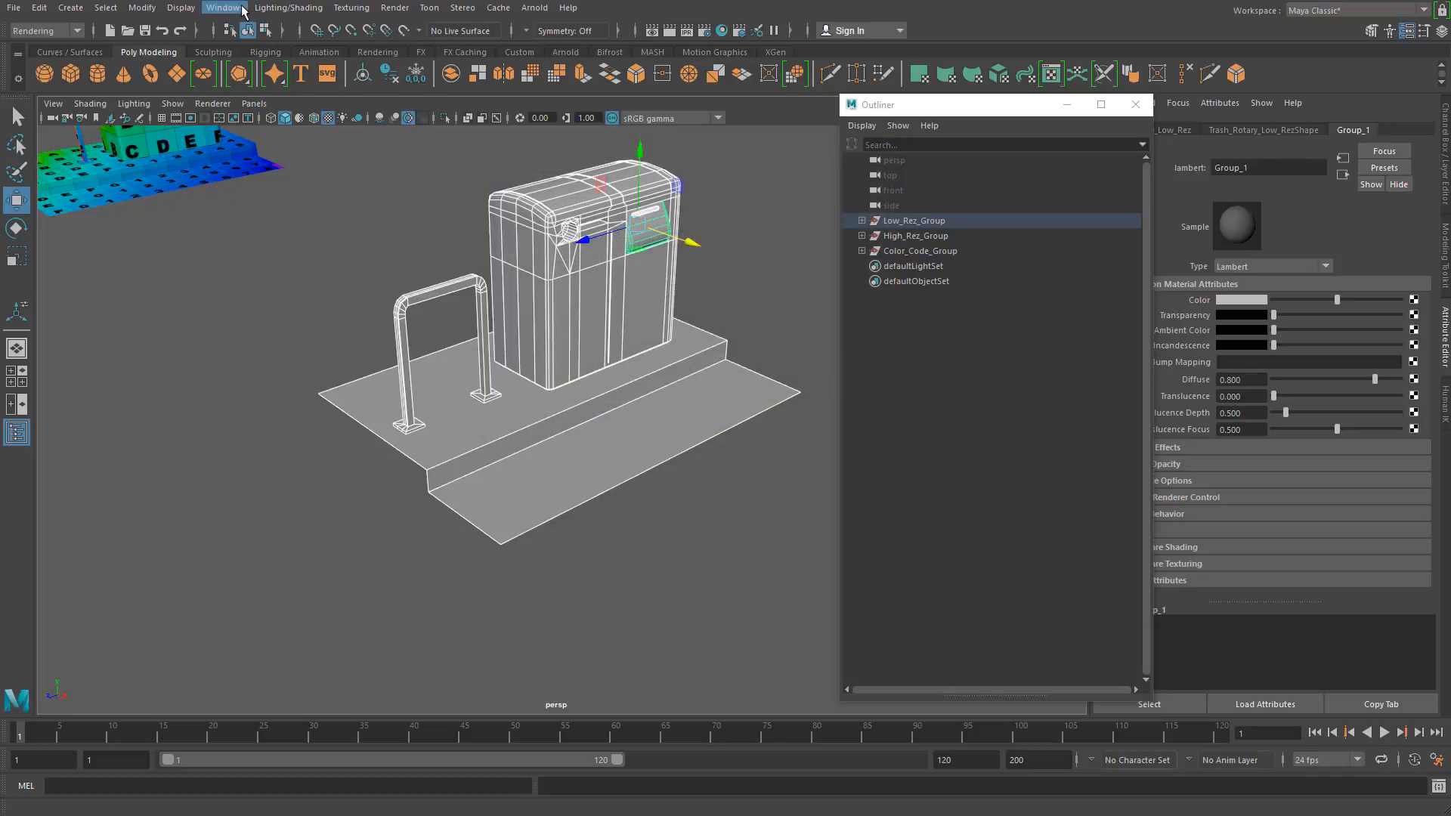
# Step: Check in the Plug-in Manager whether the fbxmaya.mll plug-in is set to Loaded and Auto load, and close the manager
pyautogui.click(225, 7)
pyautogui.moveTo(304, 153)
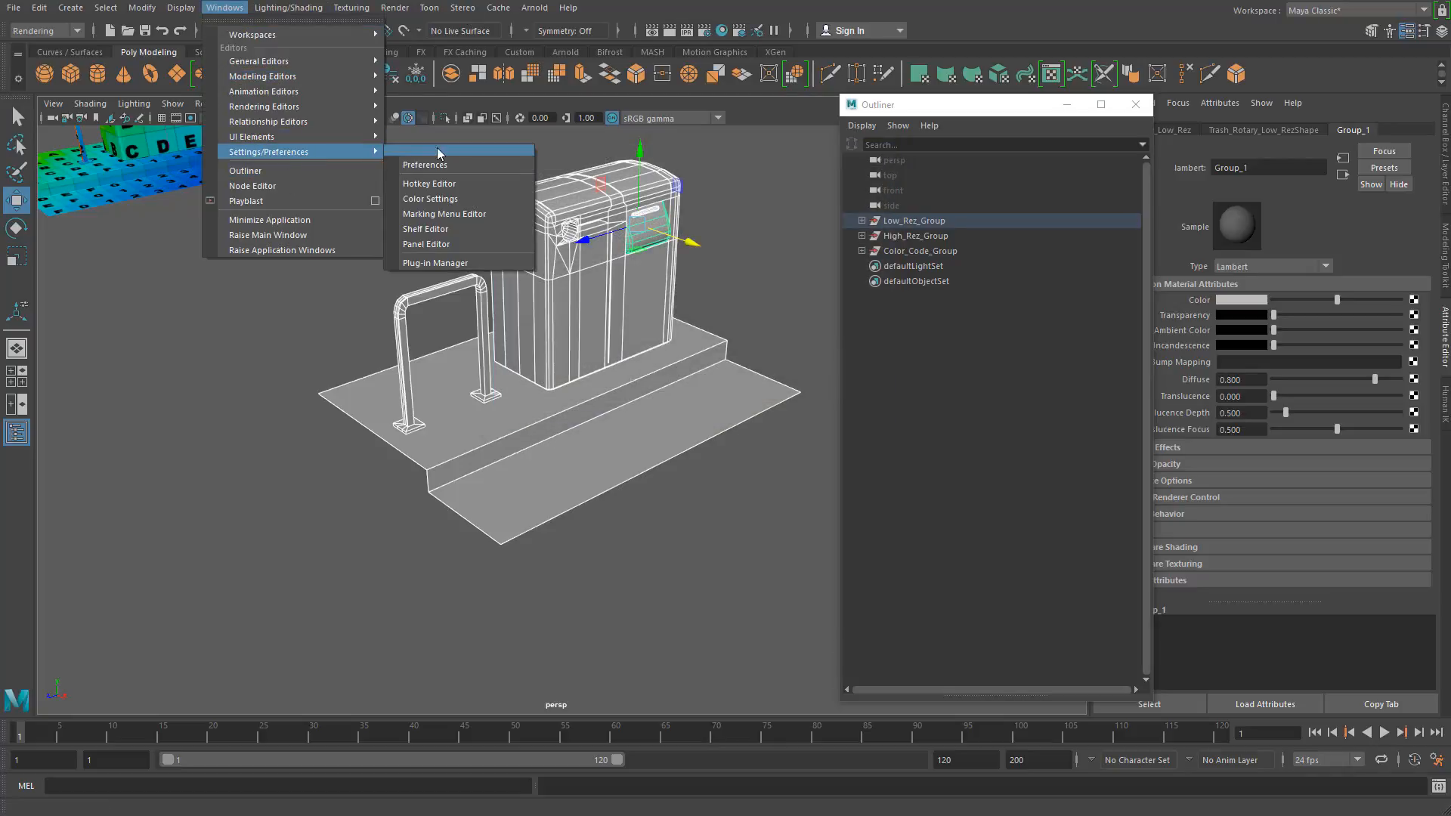
pyautogui.click(444, 263)
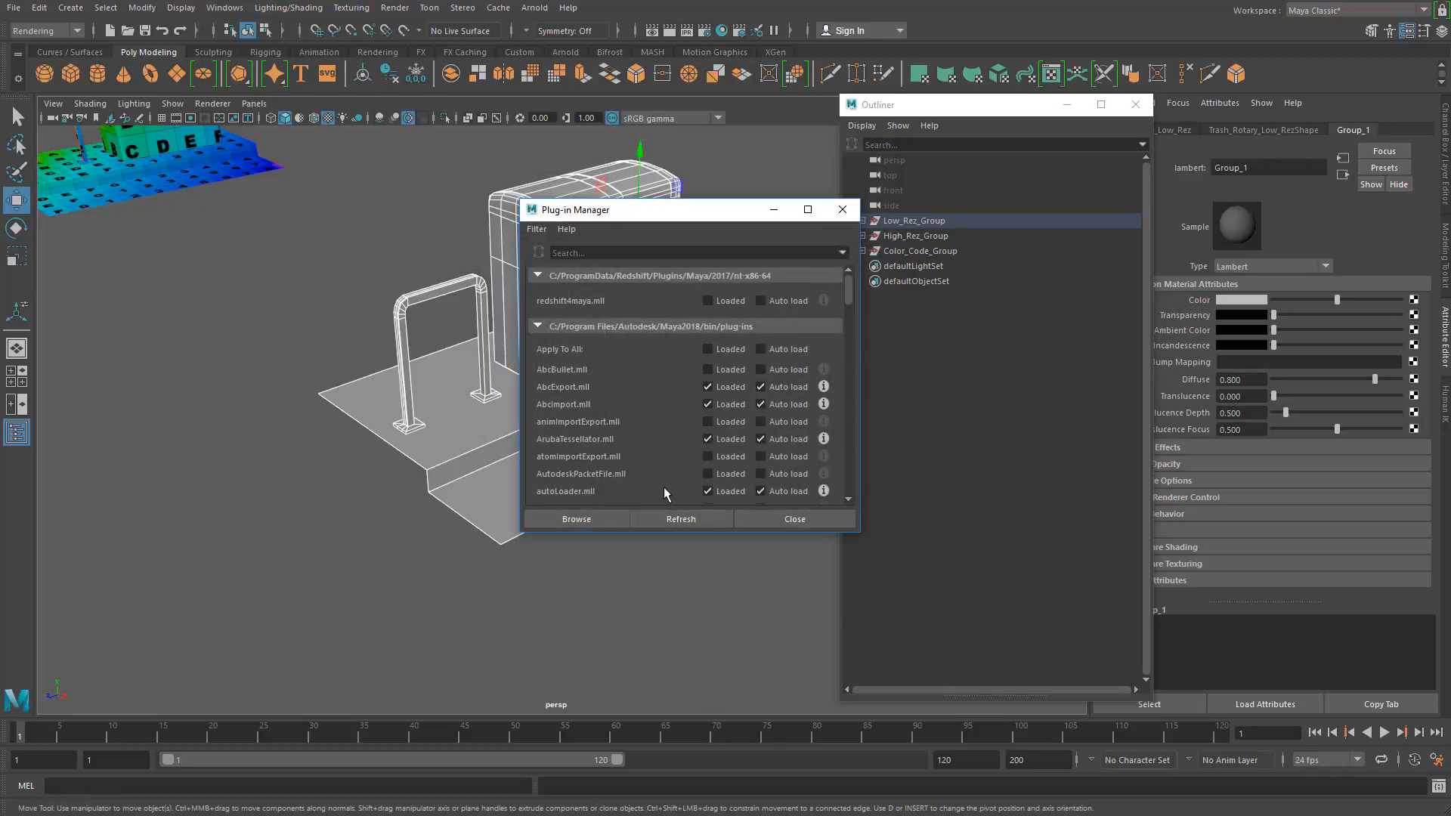
pyautogui.scroll(-8, 657, 463)
pyautogui.scroll(4, 650, 454)
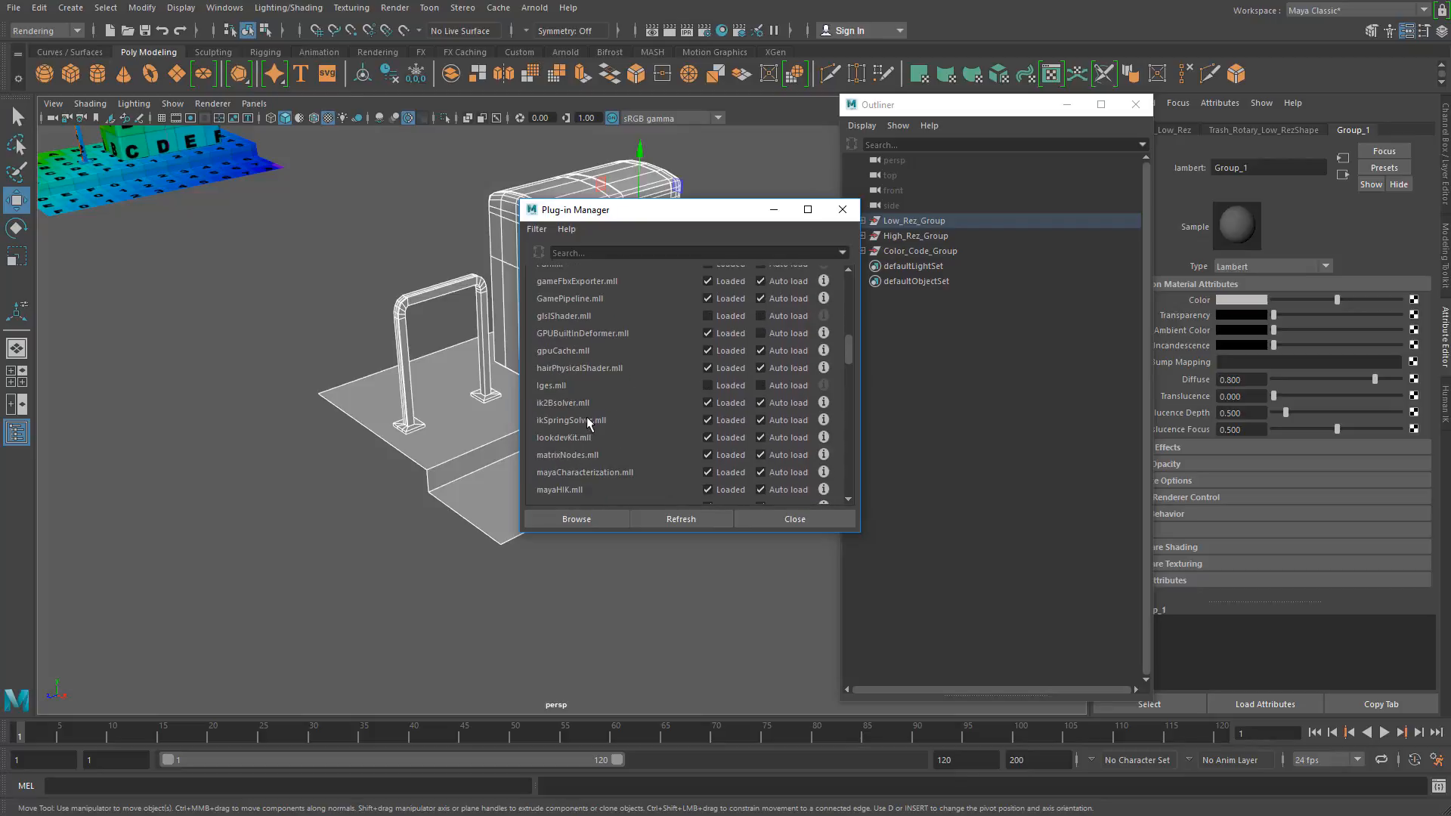
pyautogui.scroll(2, 589, 423)
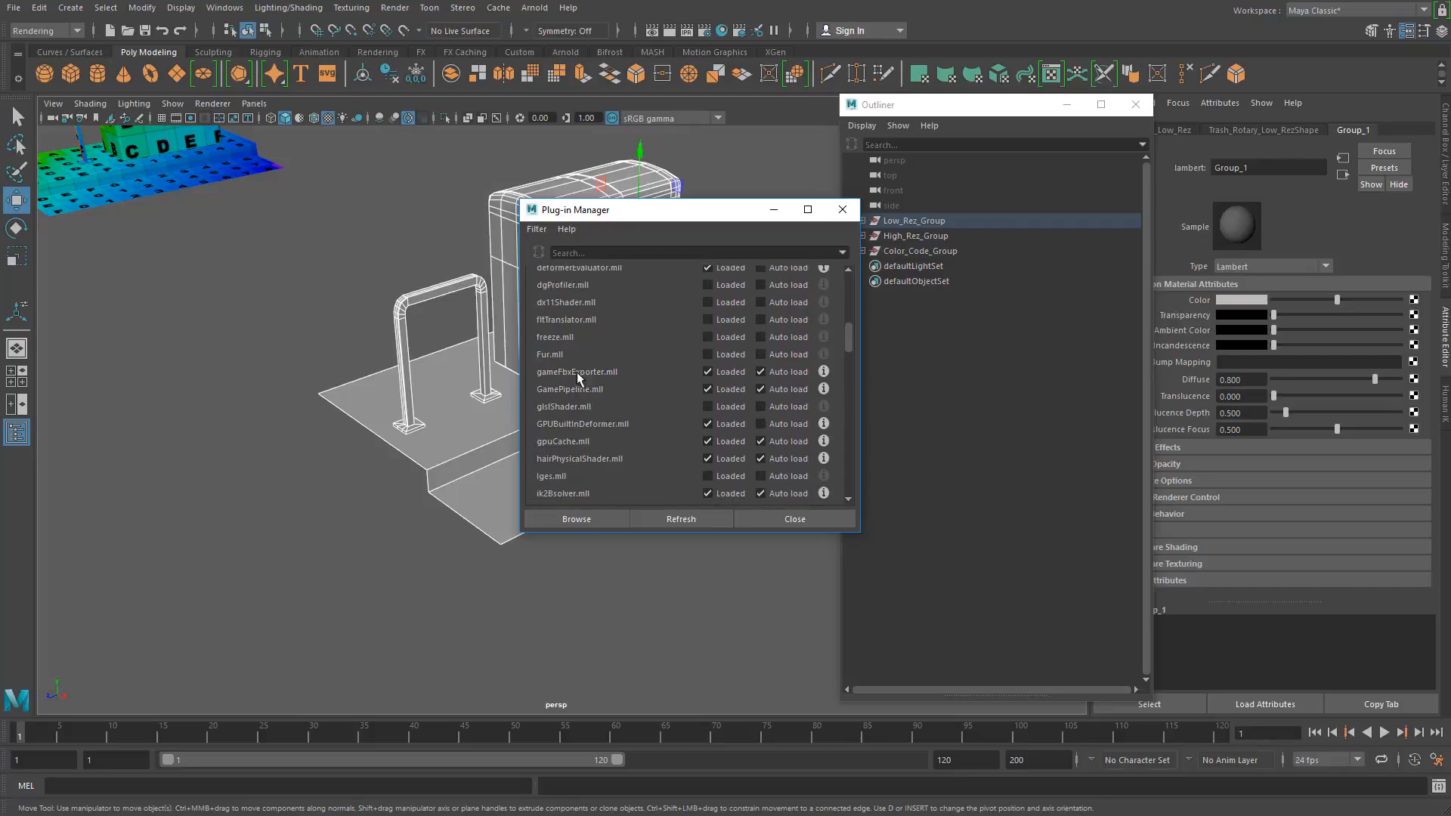
pyautogui.scroll(-10, 582, 427)
pyautogui.scroll(-4, 586, 446)
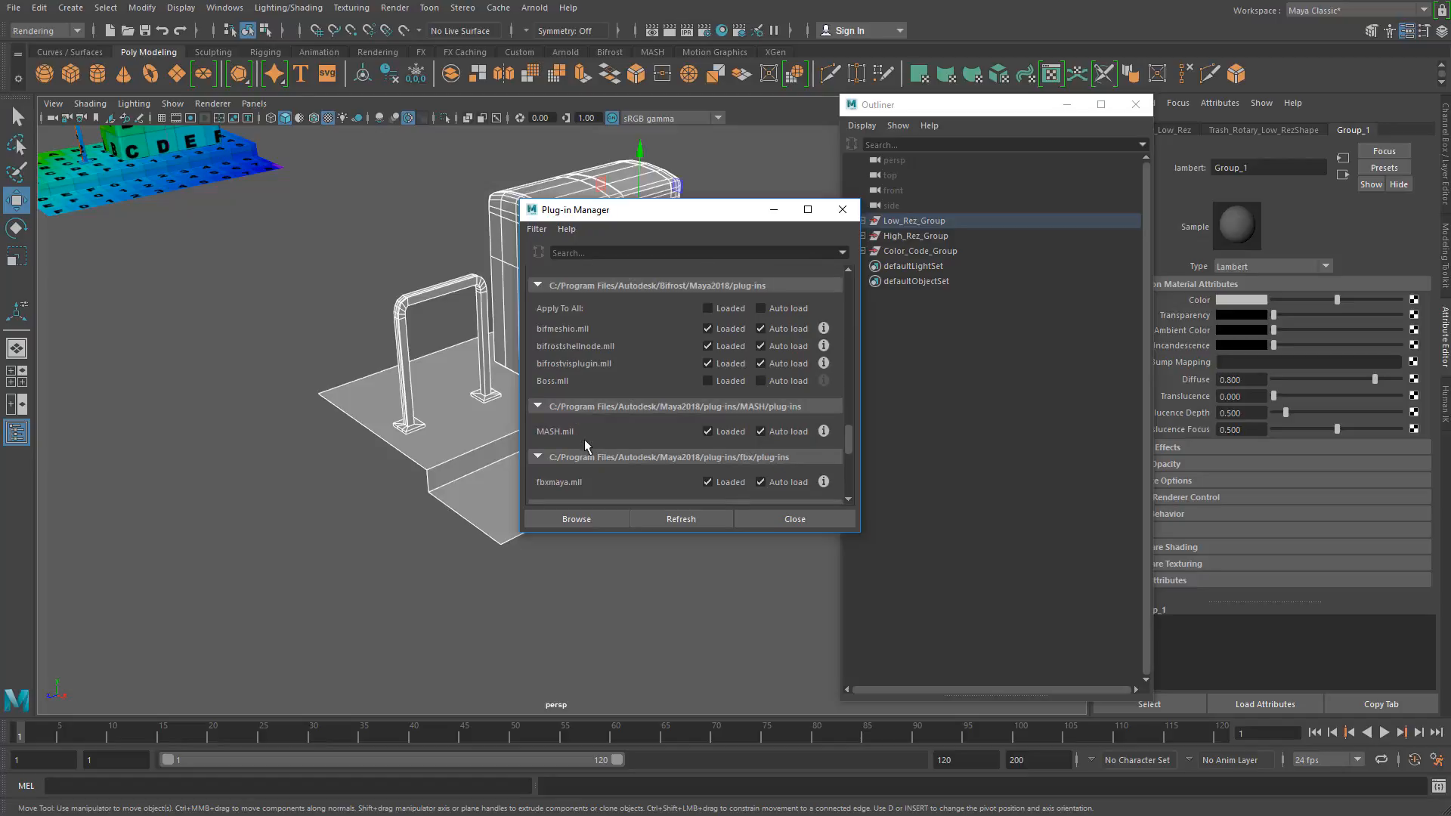
pyautogui.scroll(-2, 651, 453)
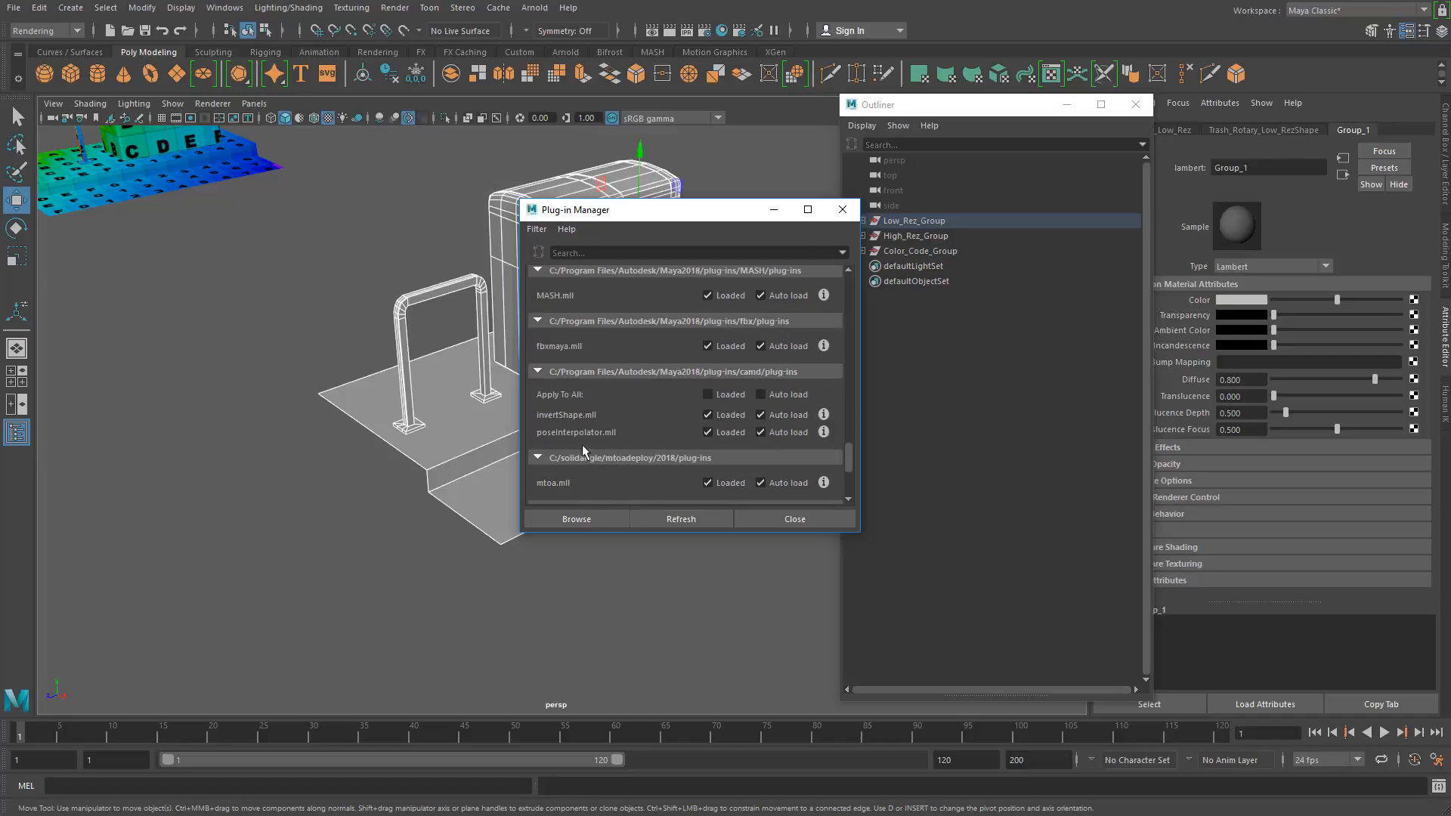
pyautogui.scroll(1, 579, 401)
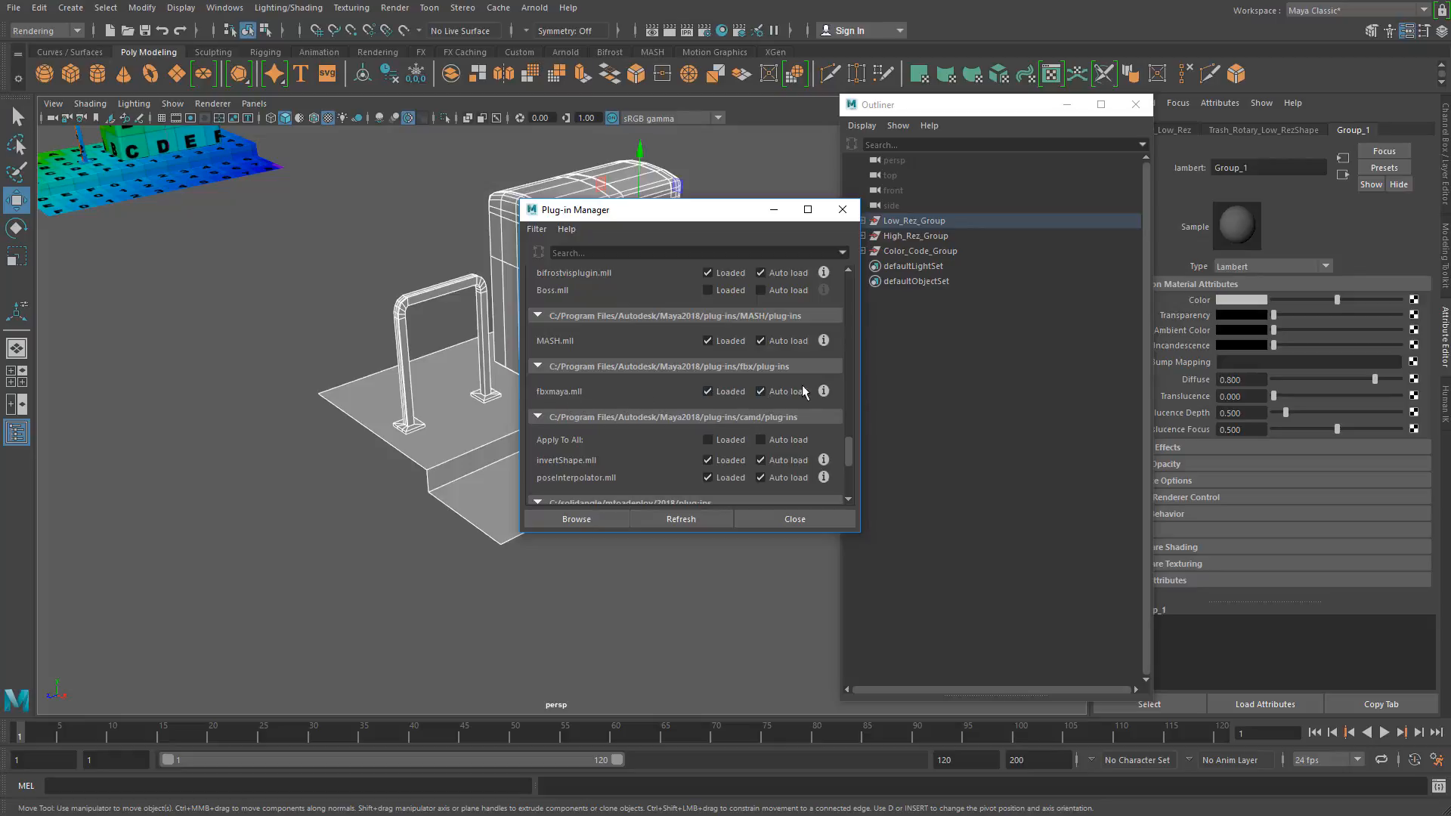
pyautogui.click(843, 209)
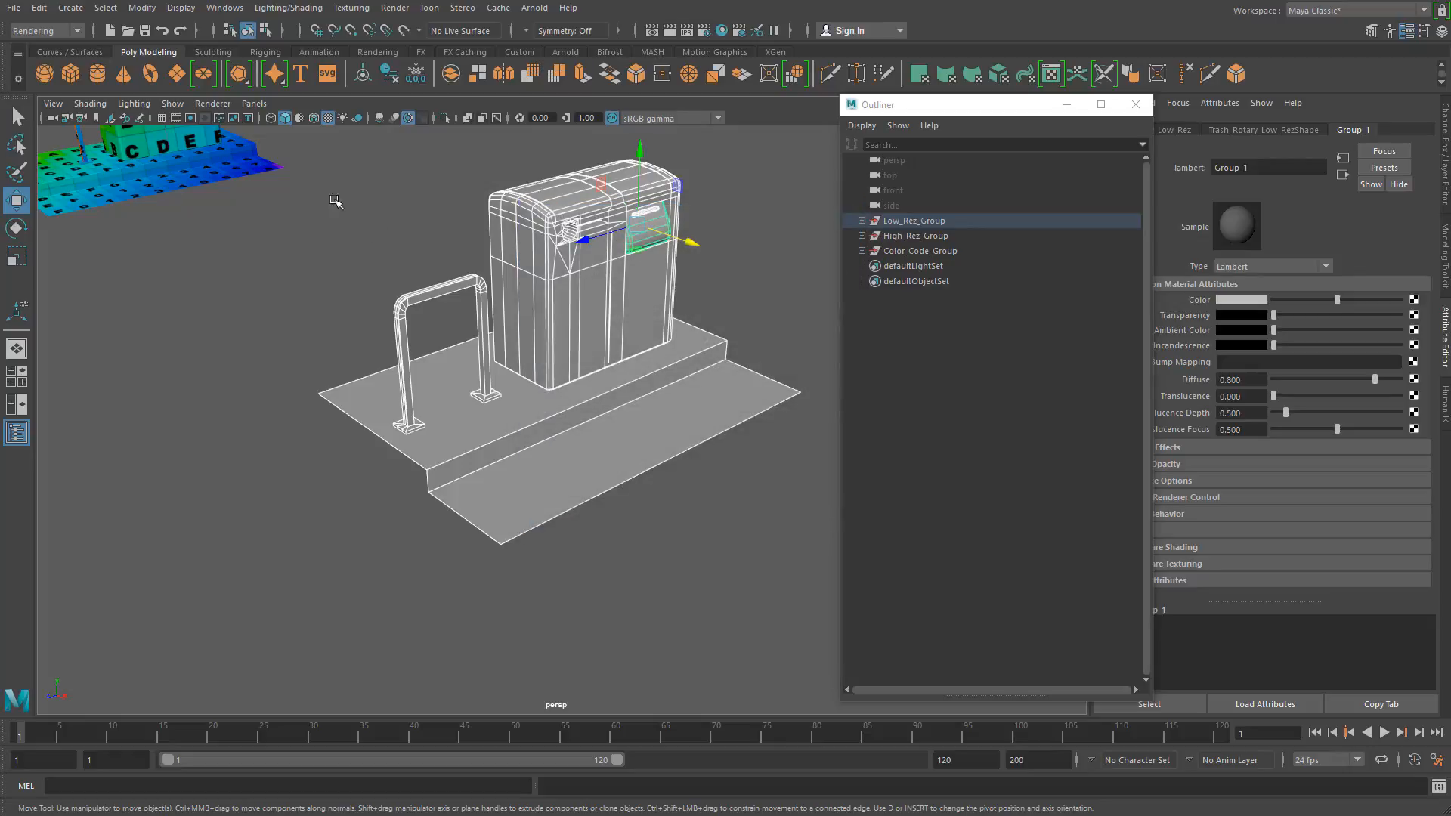
# Step: Pick the low-res meshes individually, deselect them, and select the receptacle, rotary, rail and ground together again
pyautogui.click(319, 219)
pyautogui.moveTo(322, 149); pyautogui.dragTo(754, 542)
pyautogui.click(285, 296)
pyautogui.click(520, 294)
pyautogui.click(532, 416)
pyautogui.click(475, 309)
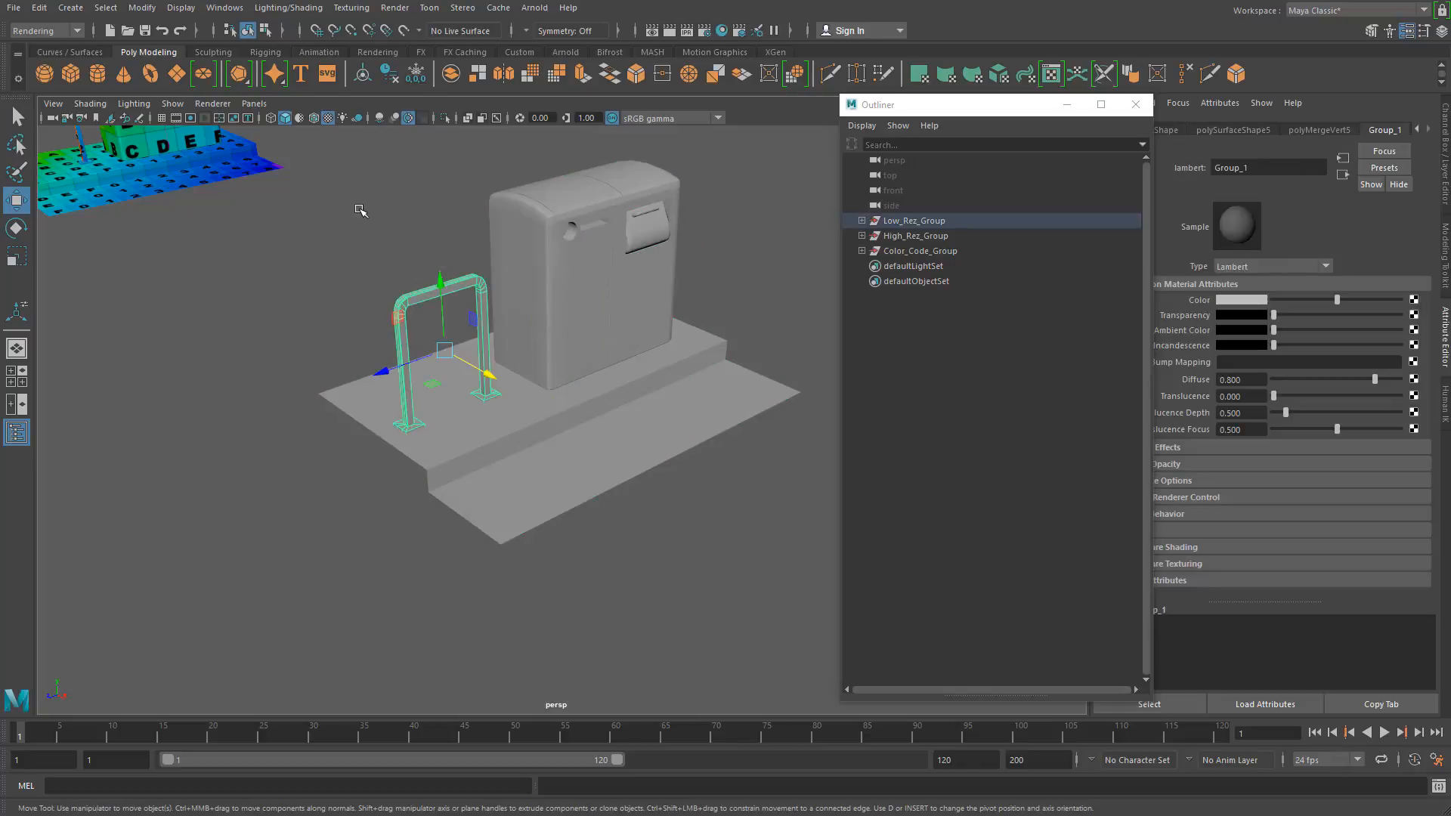
pyautogui.click(361, 210)
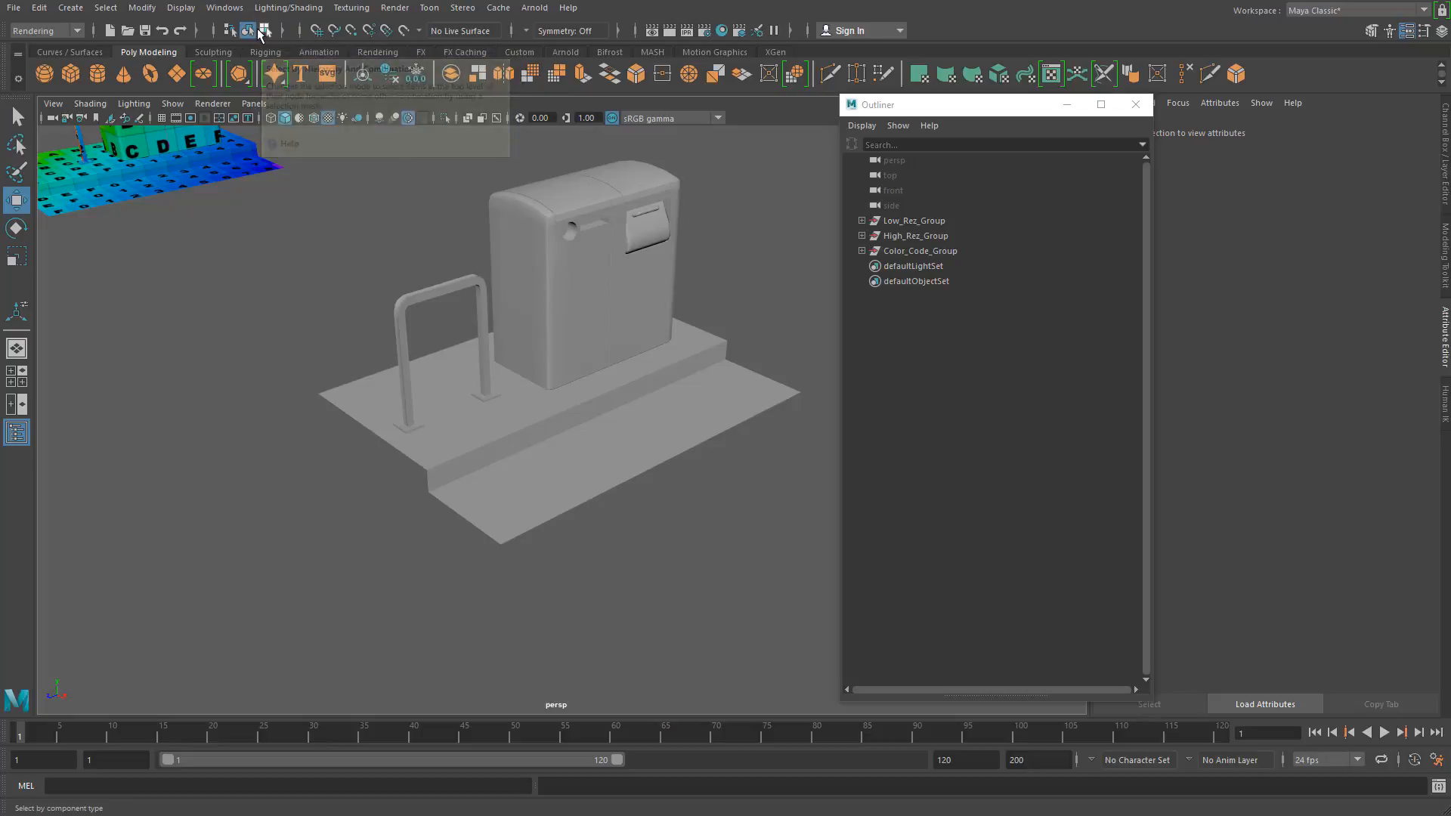
pyautogui.moveTo(332, 160); pyautogui.dragTo(786, 568)
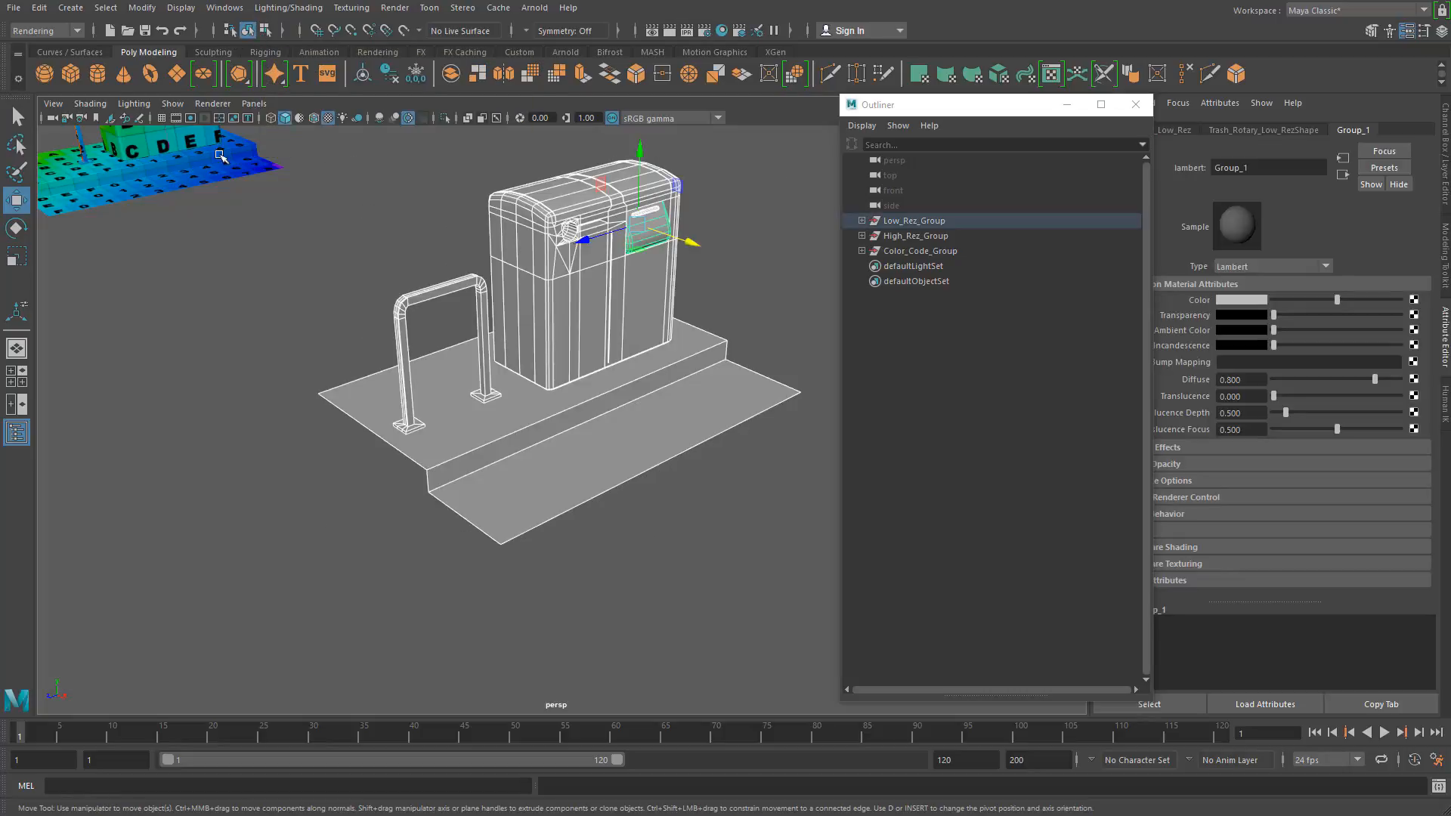
# Step: Set the Export Selection file type to FBX export and enlarge the options window
pyautogui.click(13, 9)
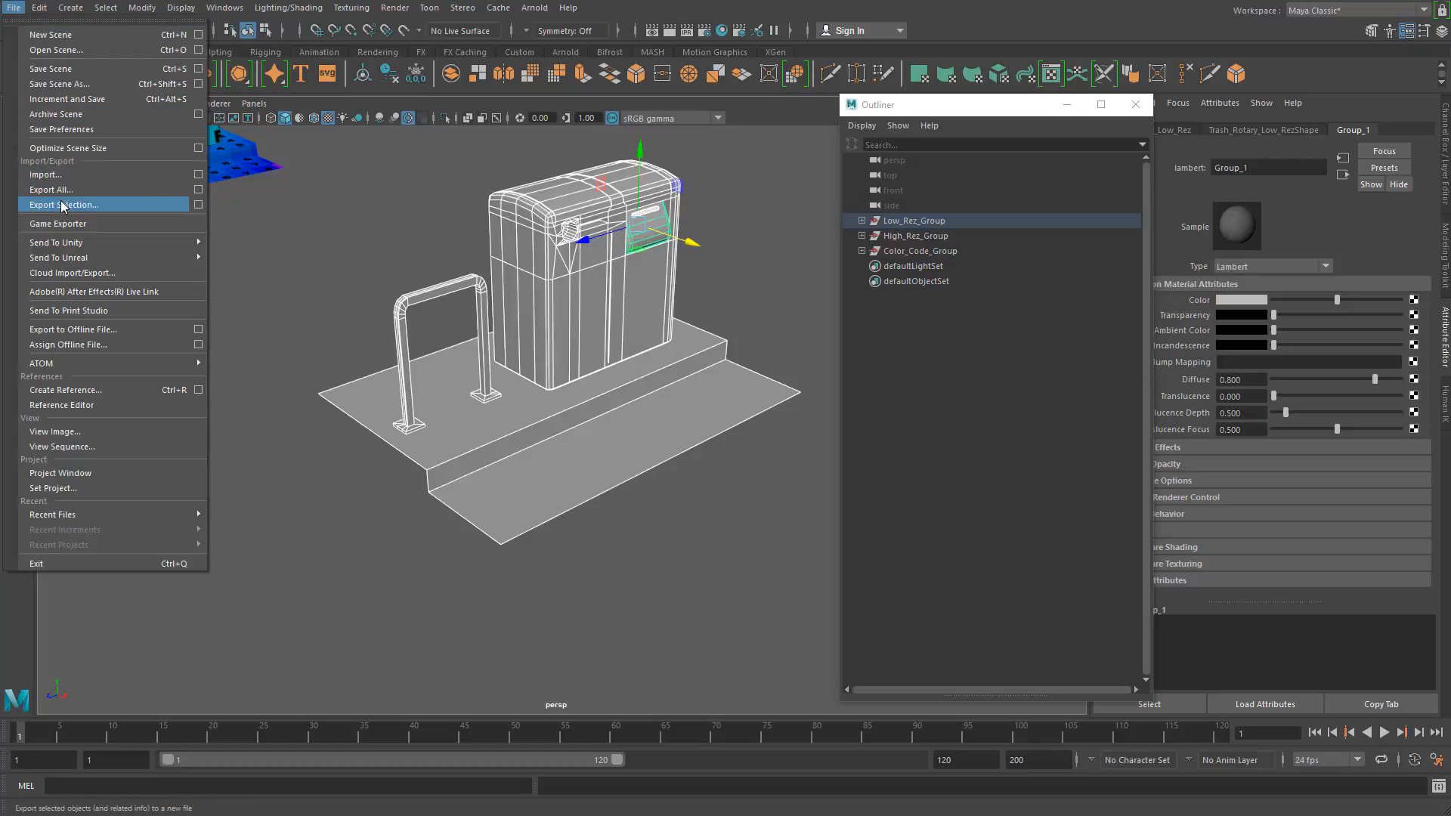
pyautogui.click(198, 206)
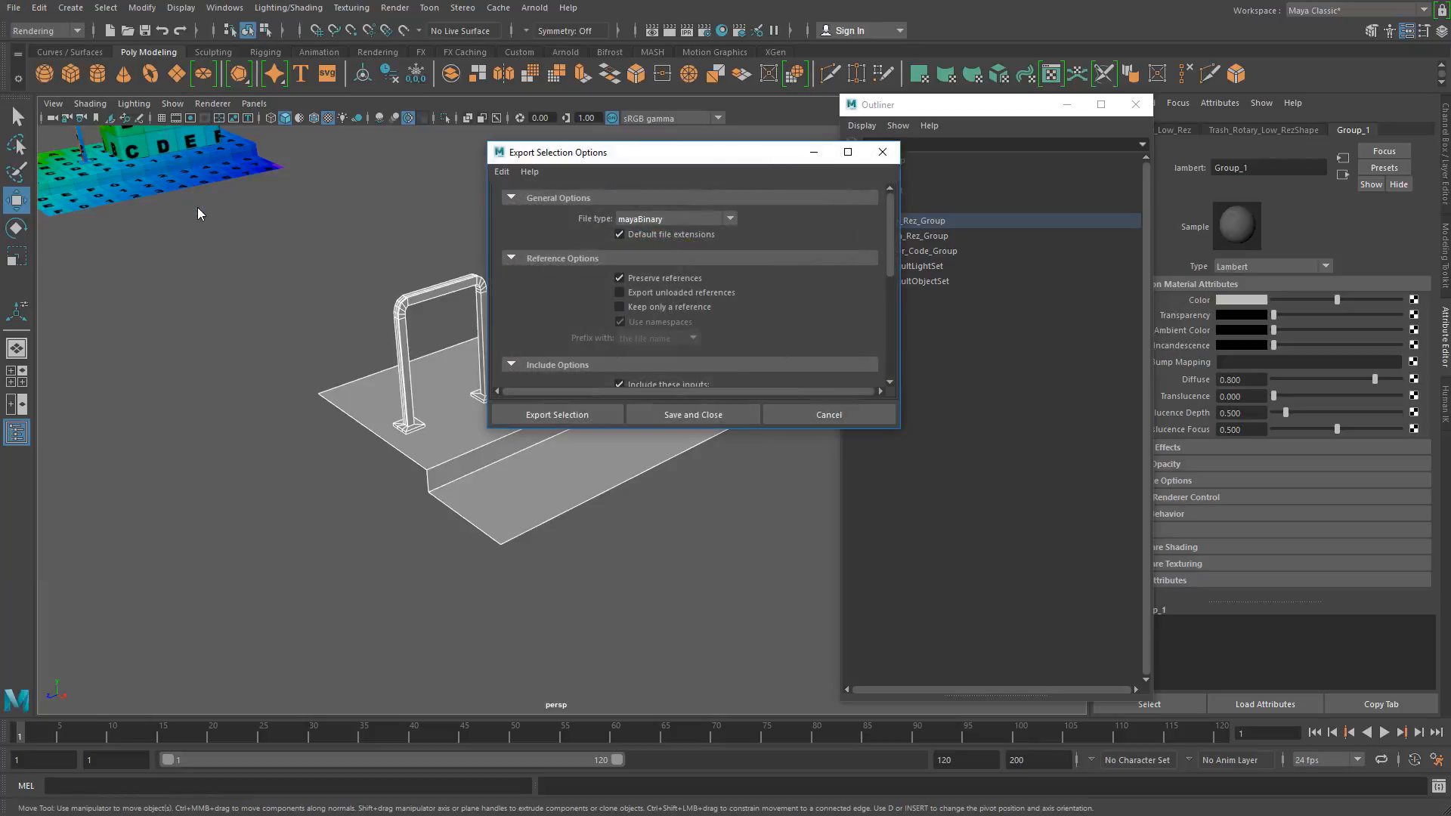
pyautogui.click(691, 220)
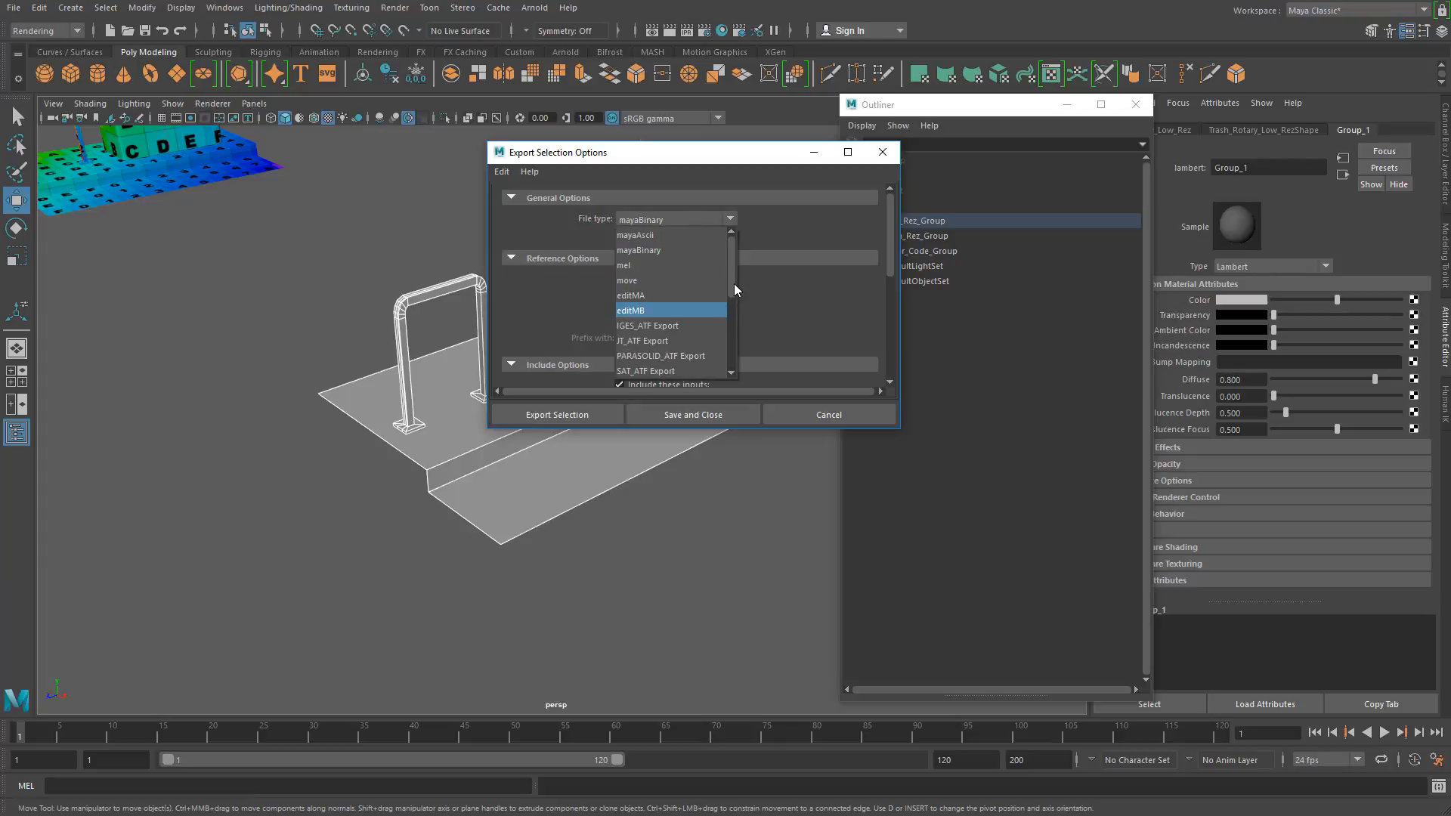
pyautogui.moveTo(735, 289); pyautogui.dragTo(733, 361)
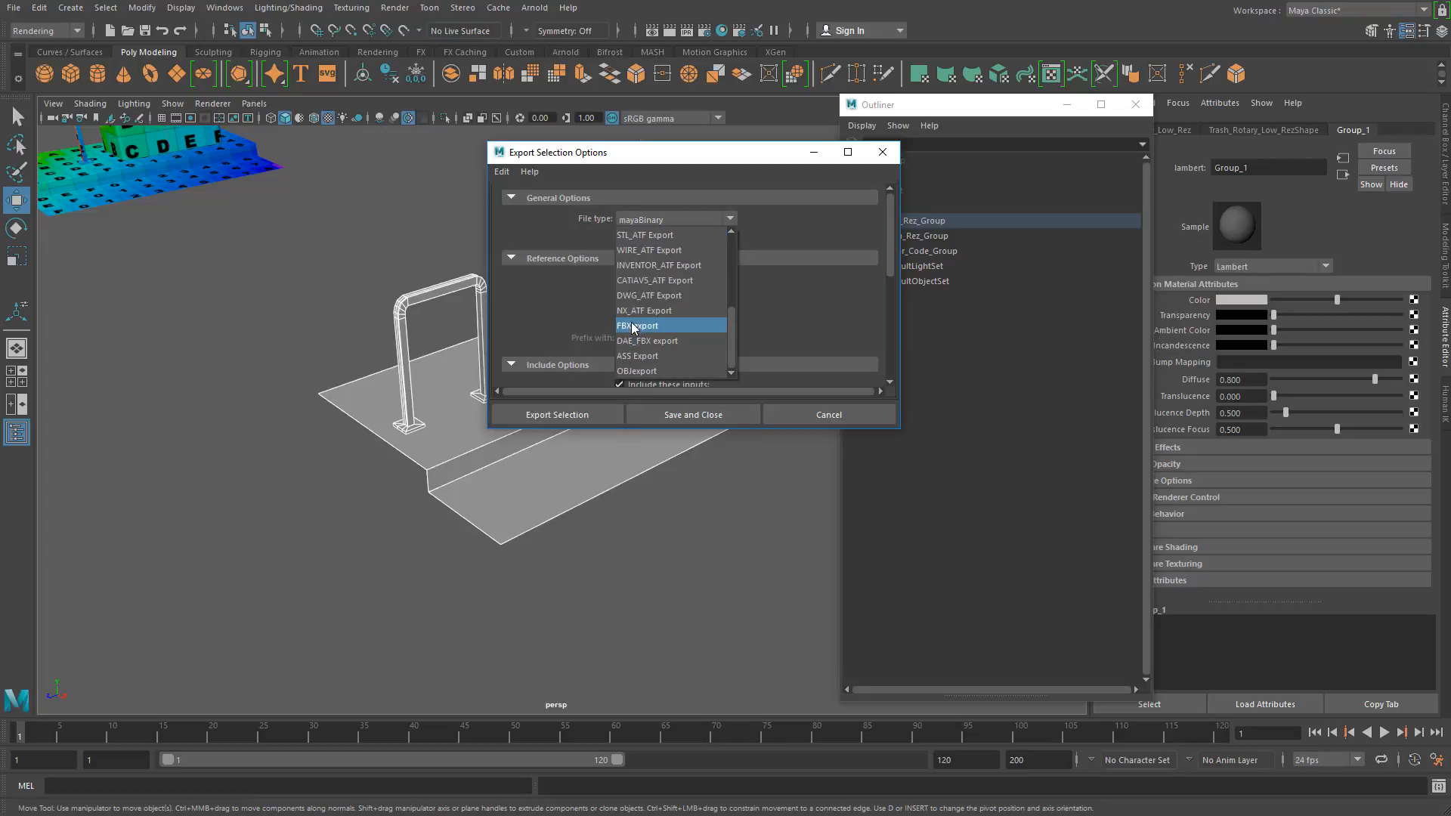
pyautogui.click(633, 327)
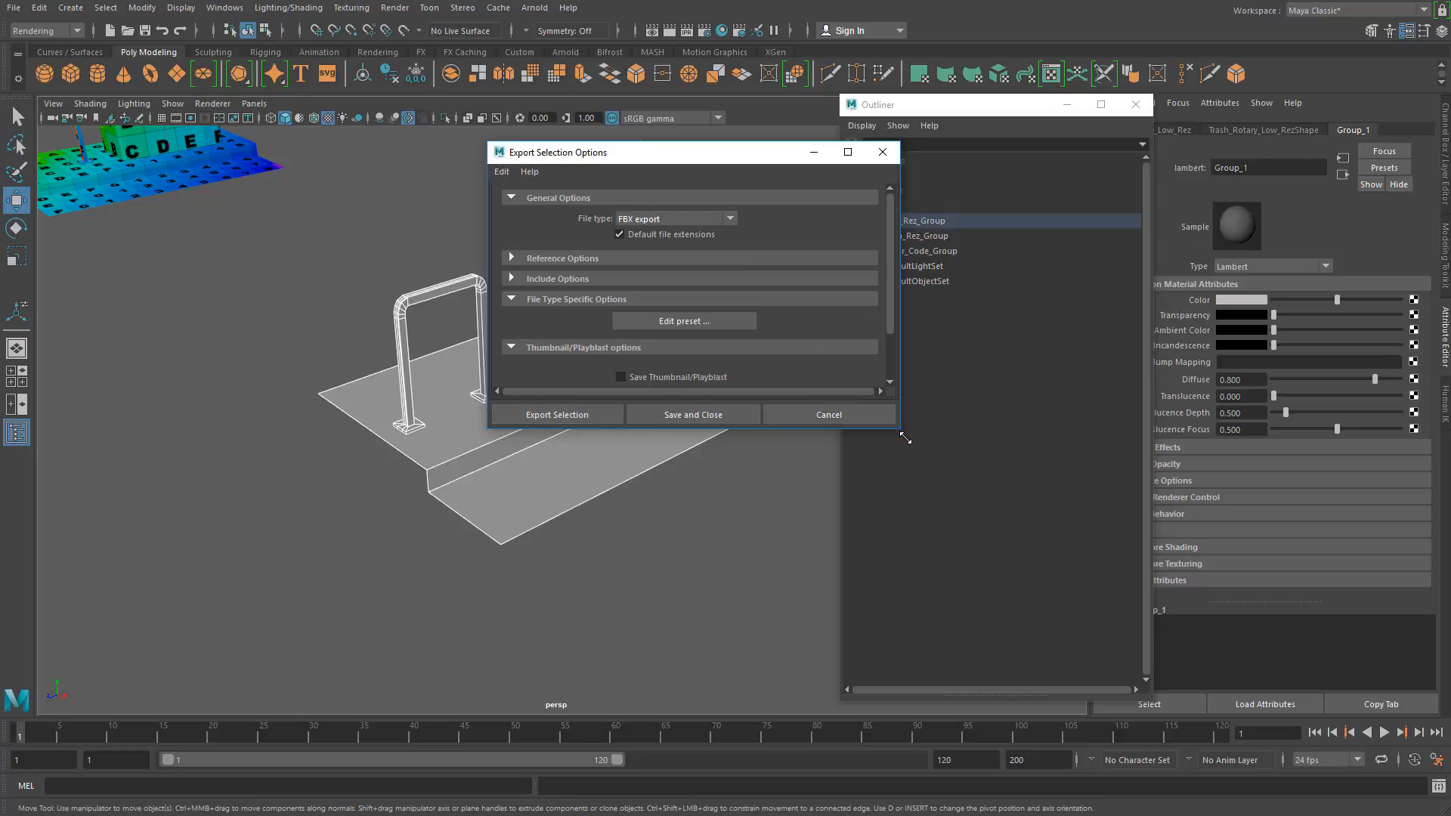
pyautogui.moveTo(899, 427); pyautogui.dragTo(987, 654)
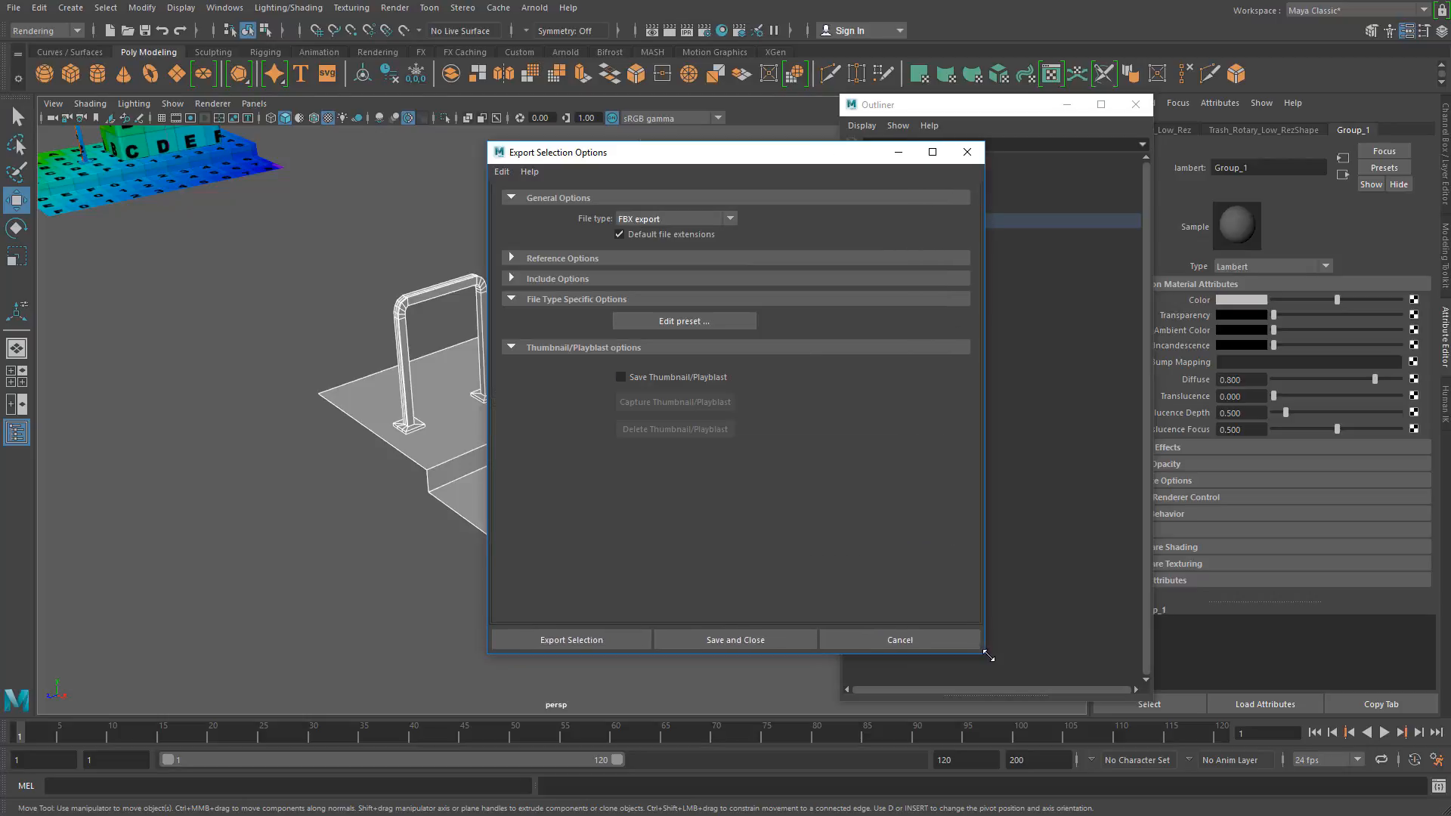
# Step: Enable Smoothing Groups and Triangulate in the Geometry section of the FBX export preset, and close the preset editor
pyautogui.click(702, 324)
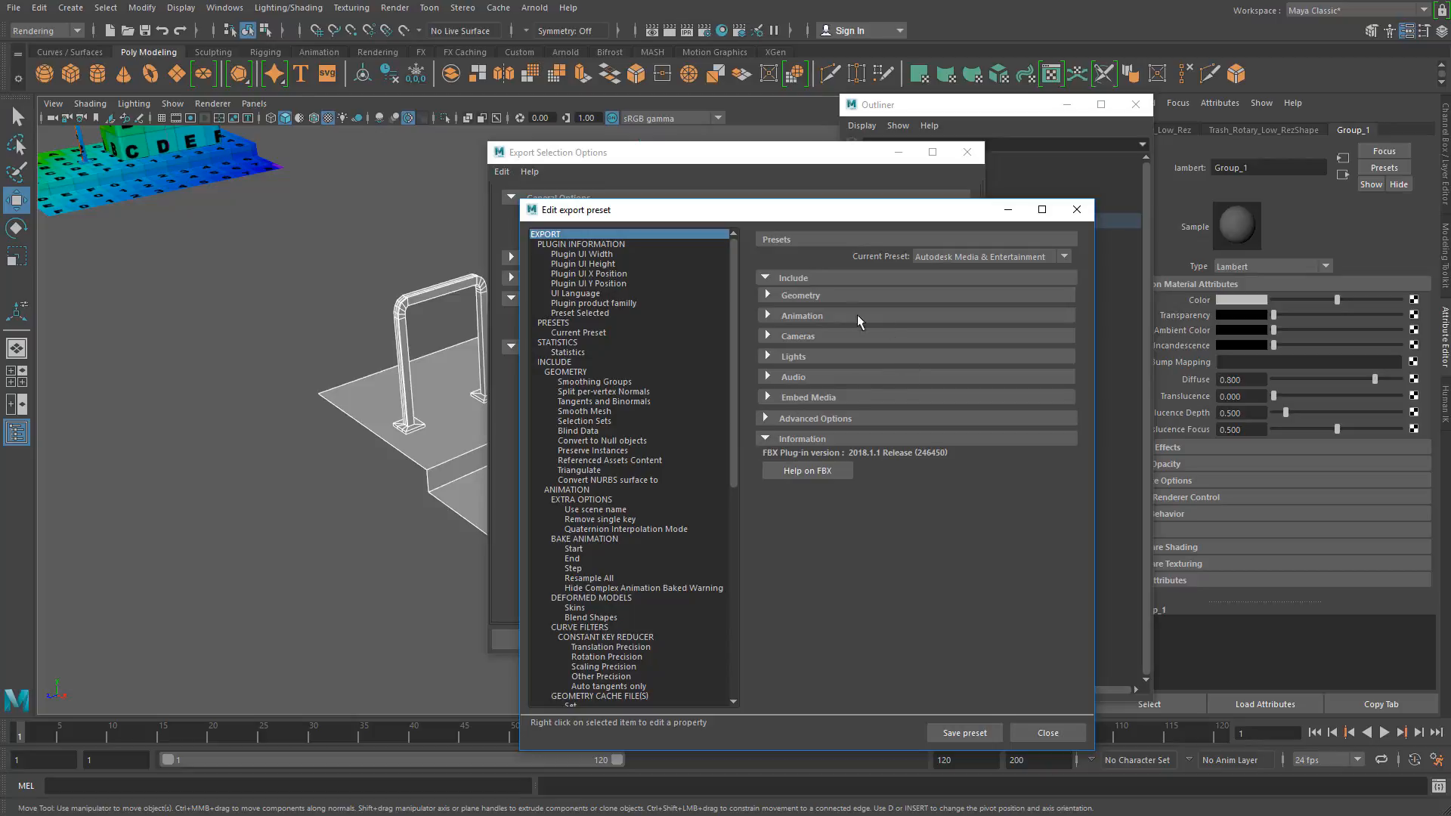
pyautogui.click(772, 296)
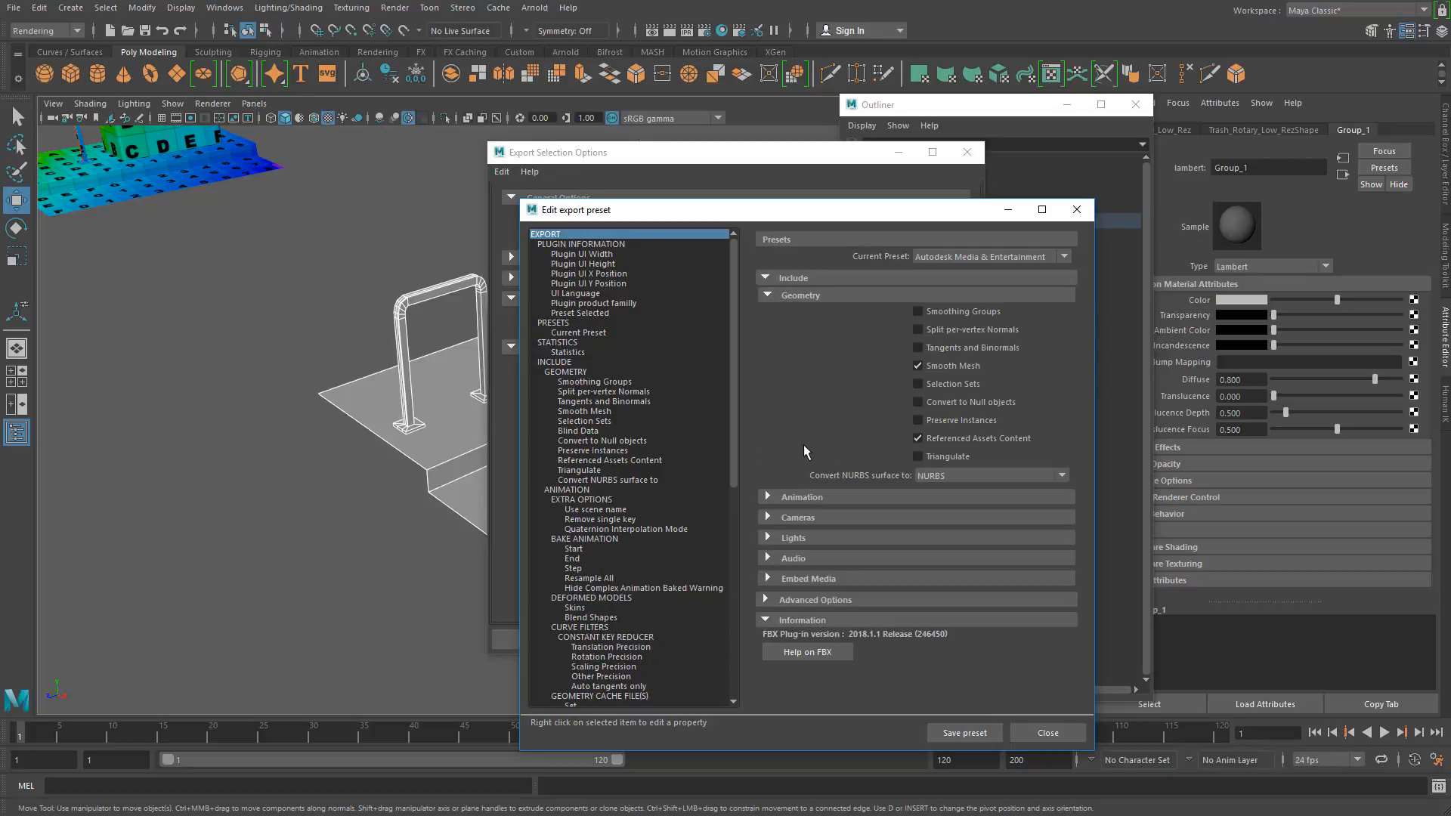
pyautogui.click(918, 457)
pyautogui.click(1047, 733)
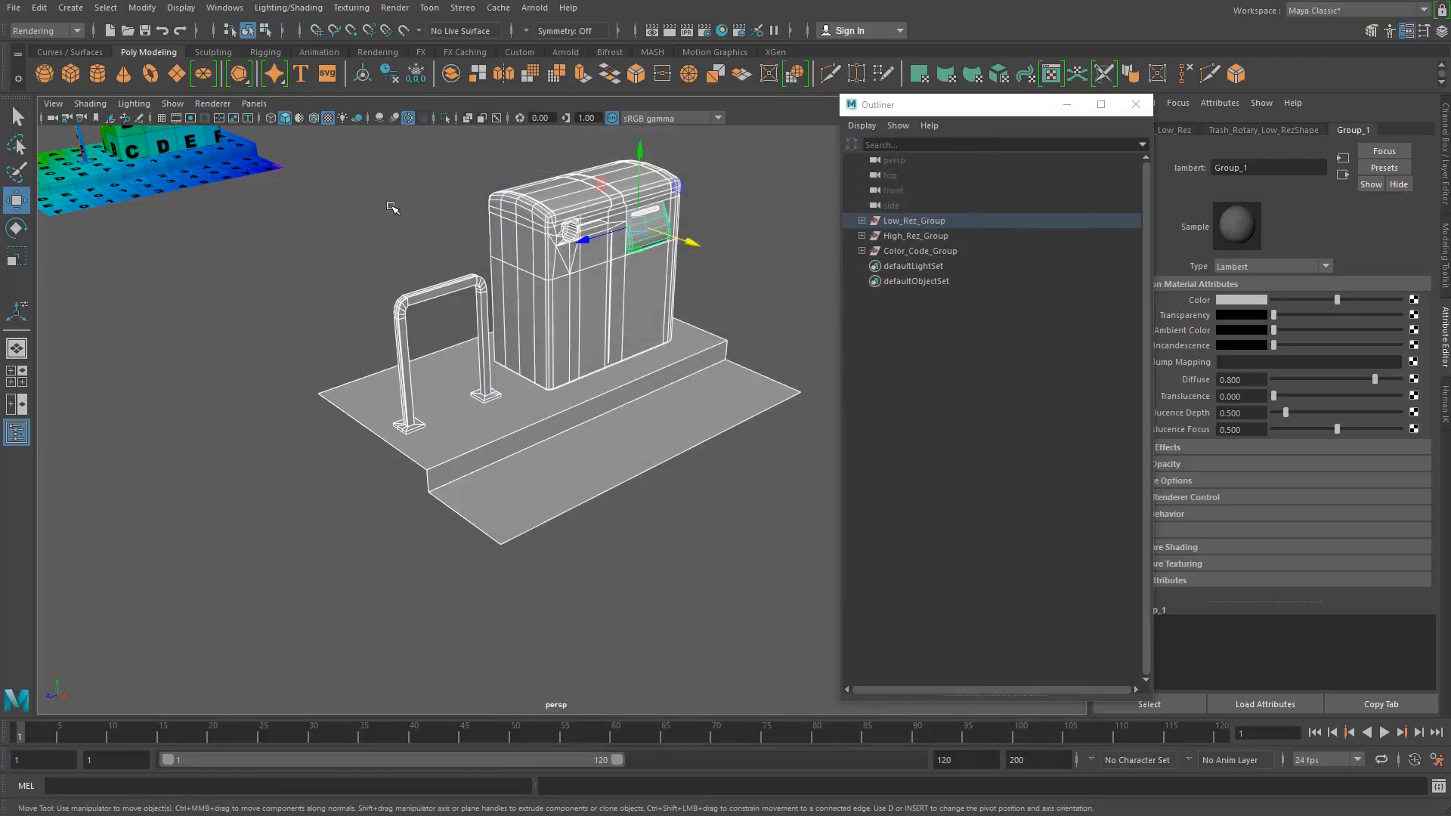
# Step: Reselect all the low-res meshes and set the Export Selection file type to FBX export again
pyautogui.click(329, 153)
pyautogui.moveTo(330, 153); pyautogui.dragTo(787, 543)
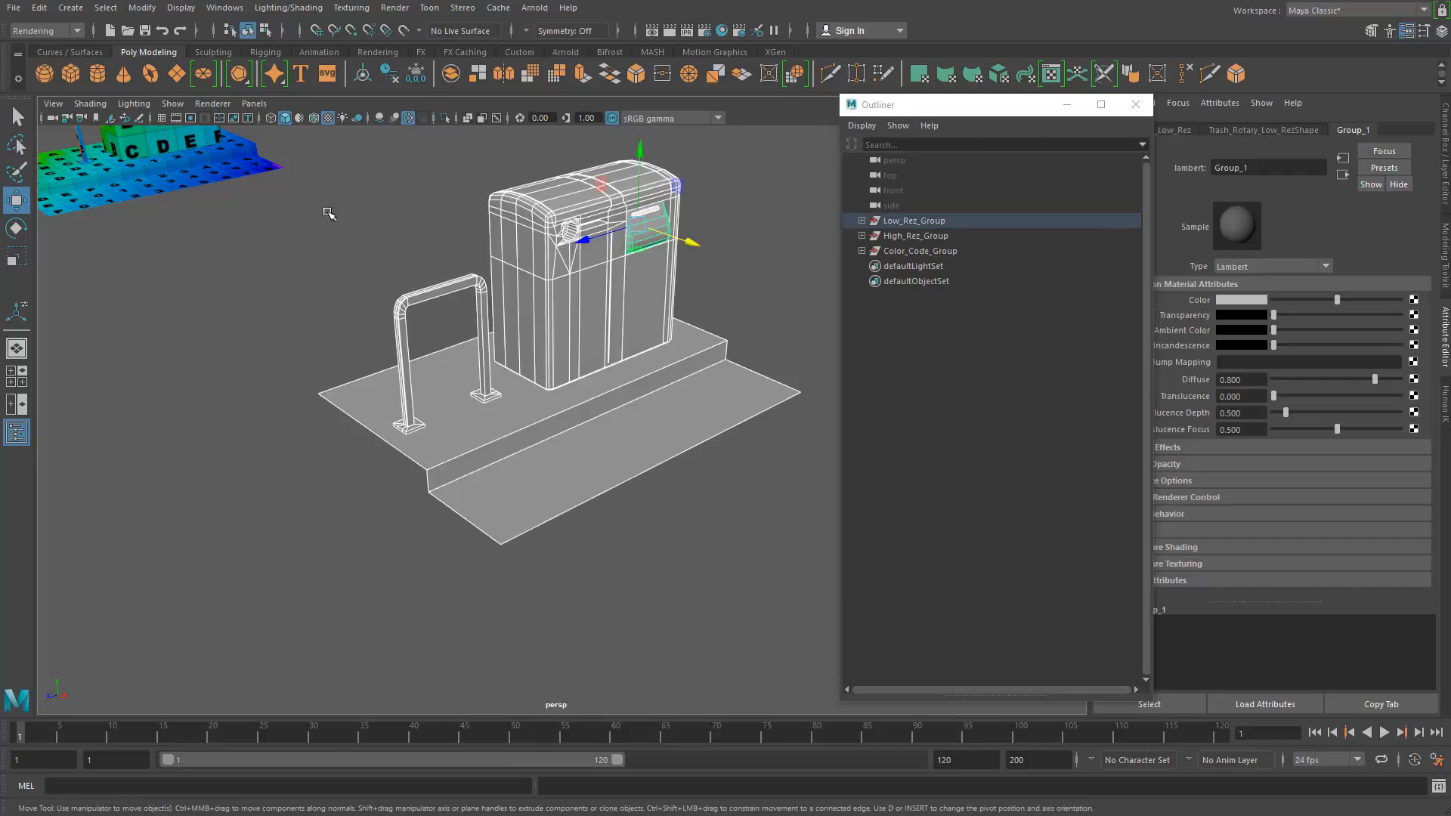
pyautogui.click(13, 7)
pyautogui.click(199, 205)
pyautogui.click(720, 220)
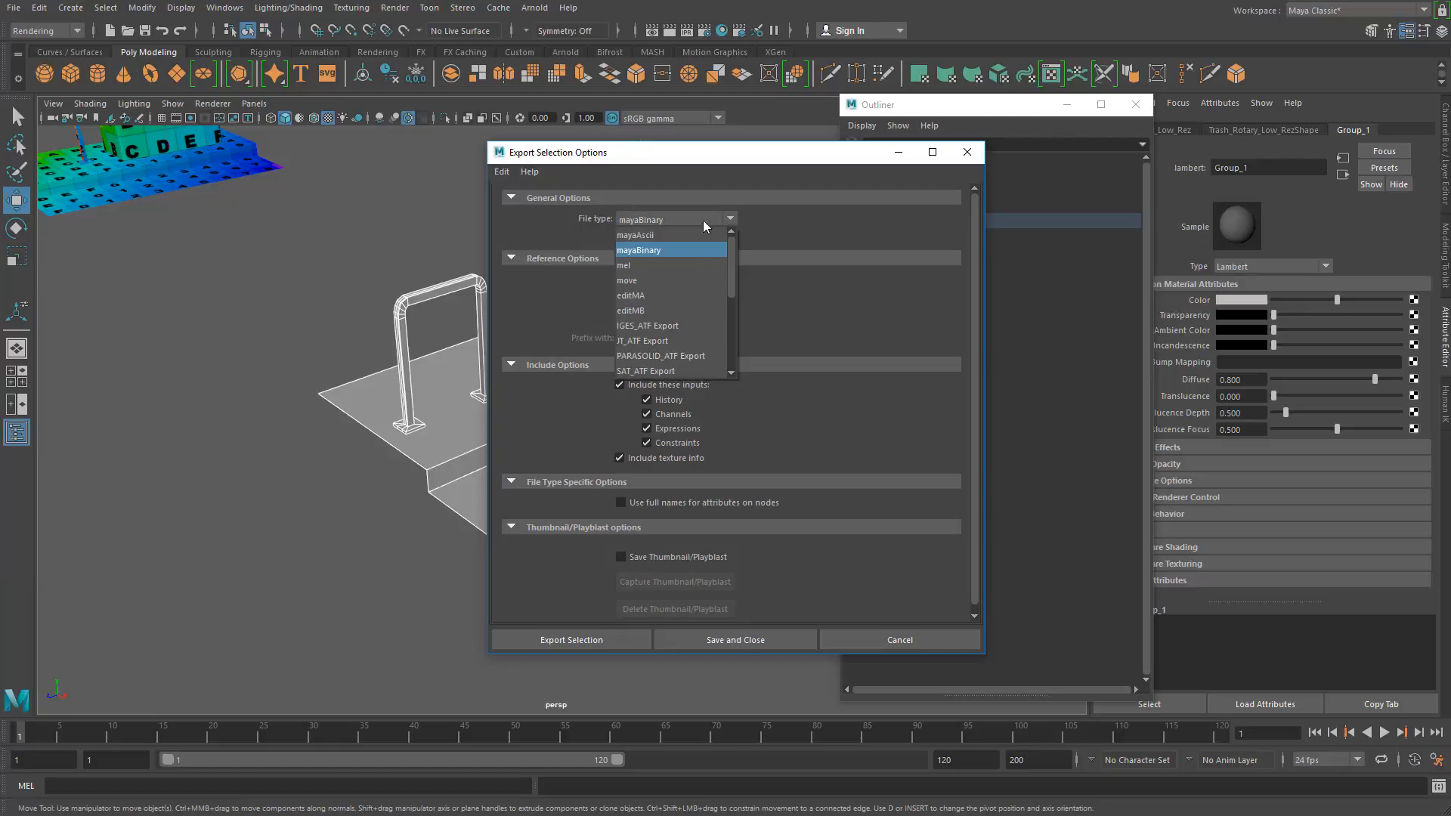
pyautogui.scroll(-3, 672, 313)
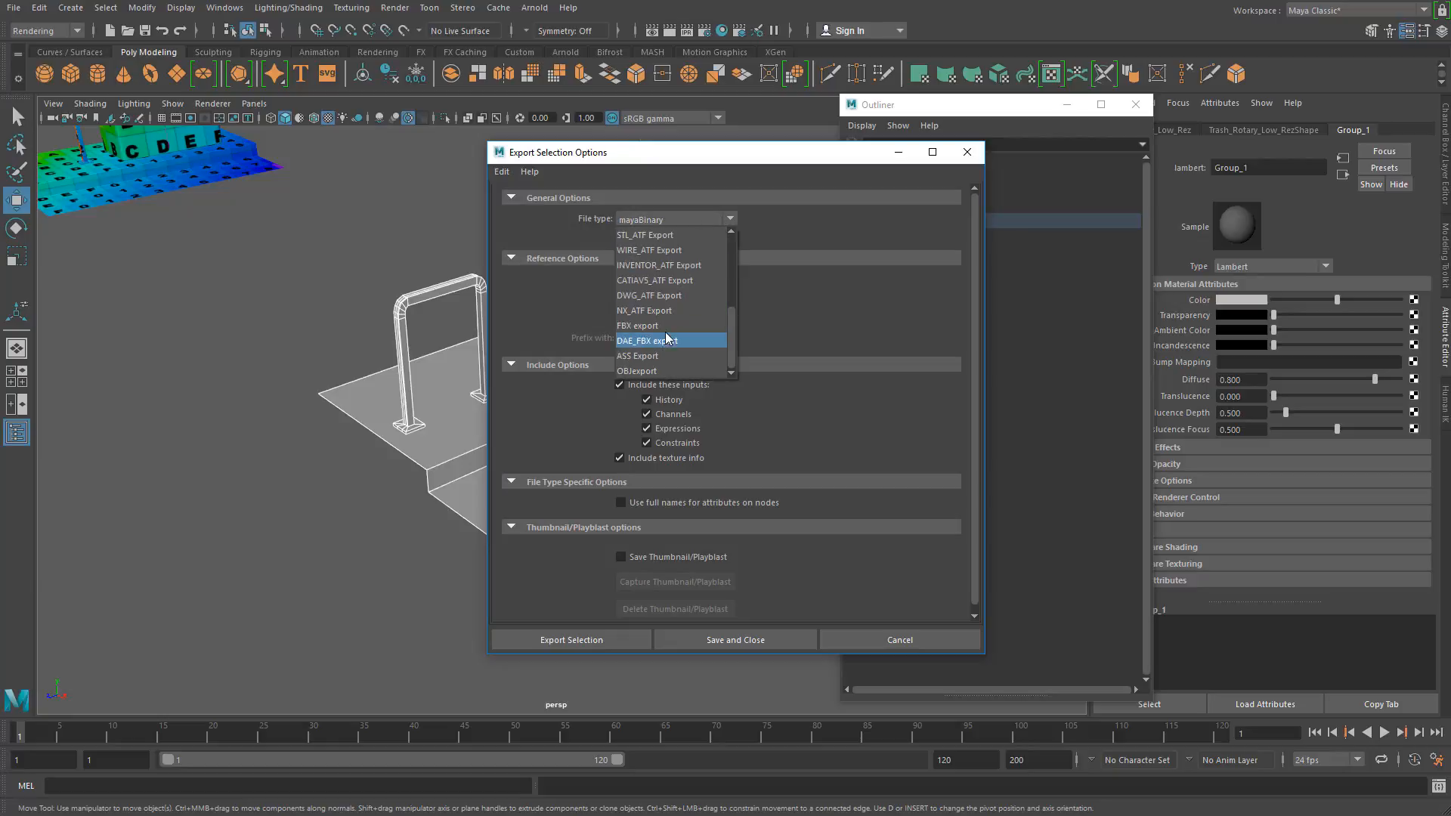
pyautogui.click(665, 327)
# Step: Review the Geometry settings of the FBX export preset and close the preset editor
pyautogui.click(708, 325)
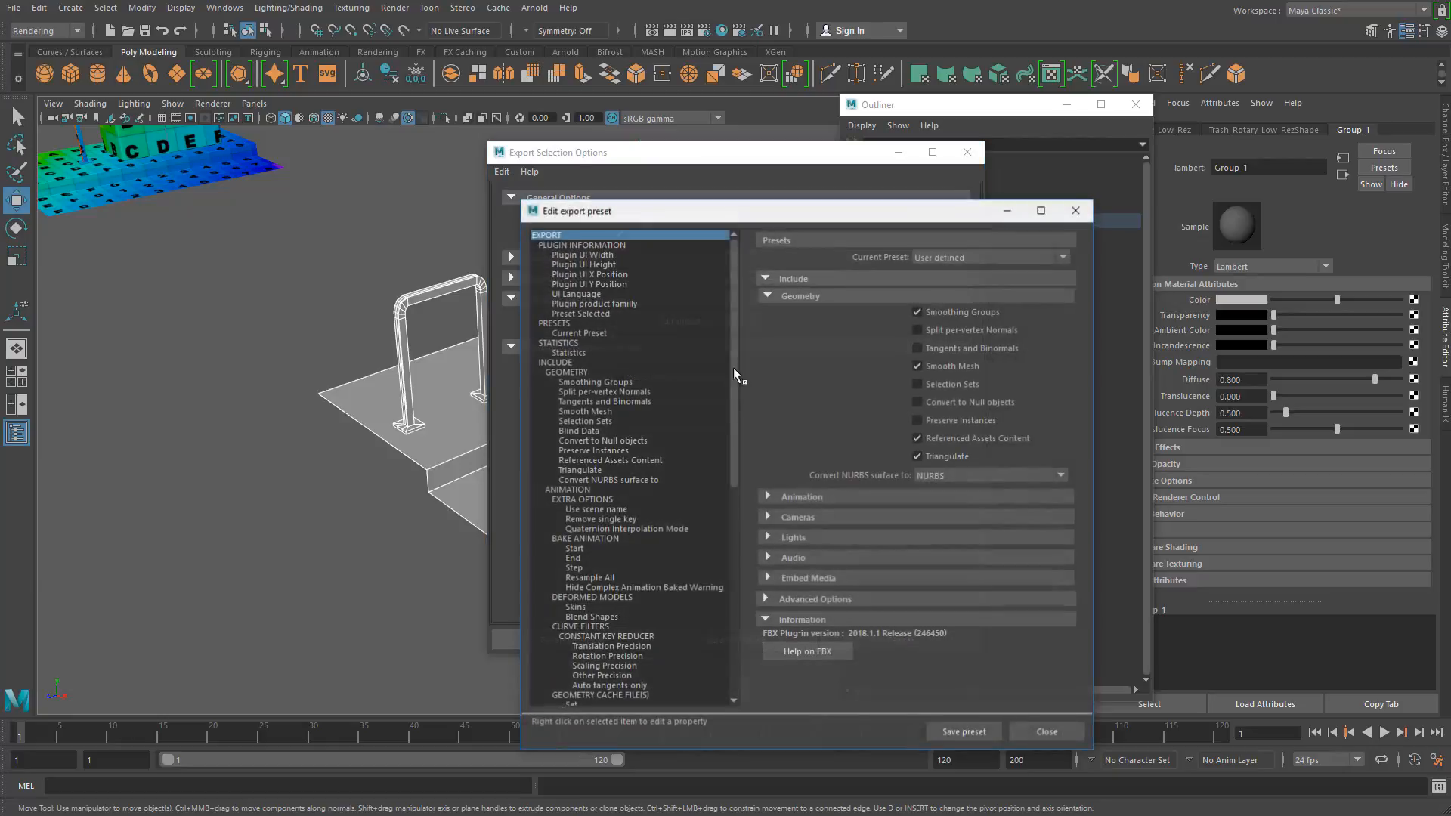
pyautogui.click(765, 296)
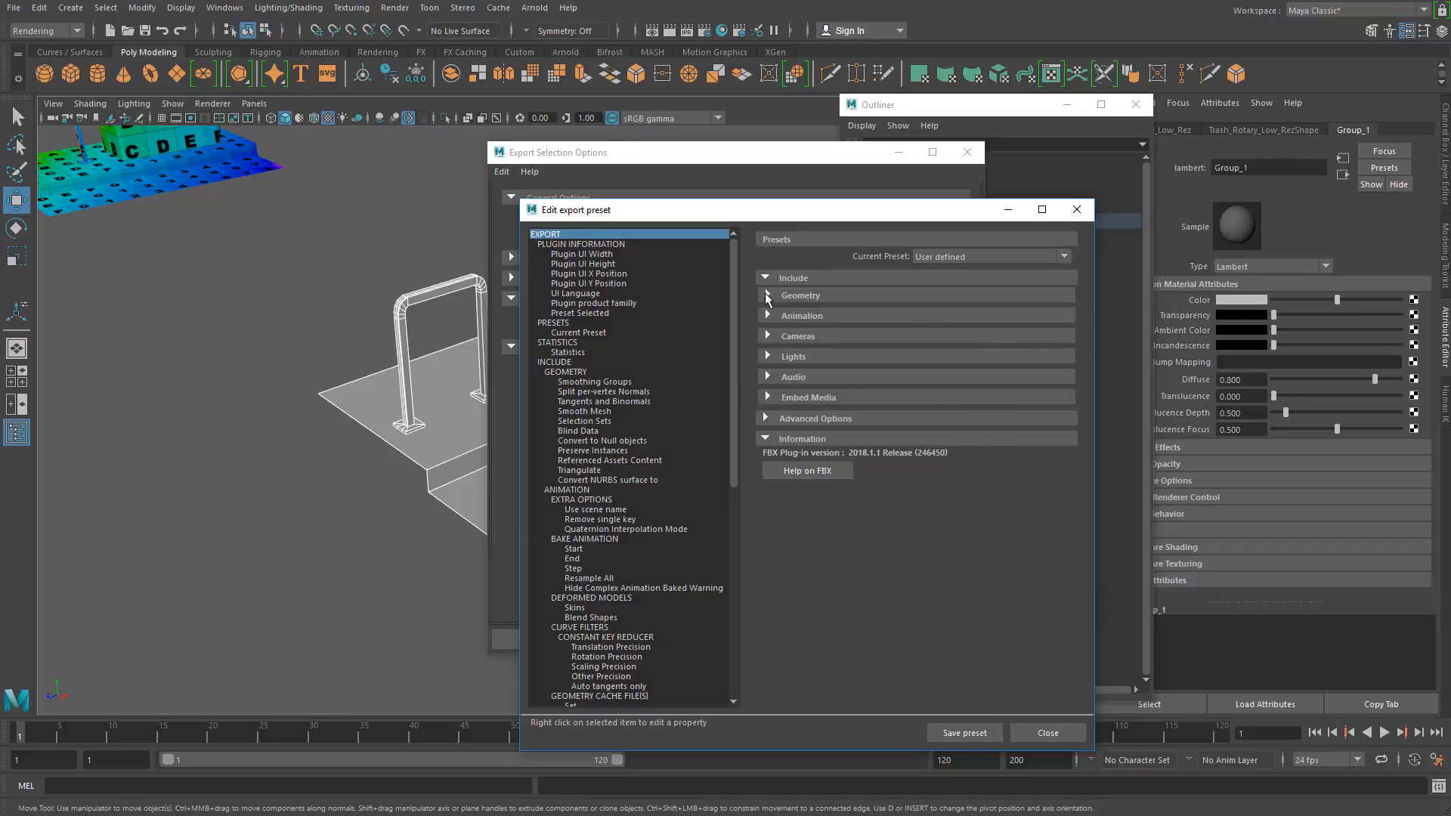
pyautogui.click(766, 295)
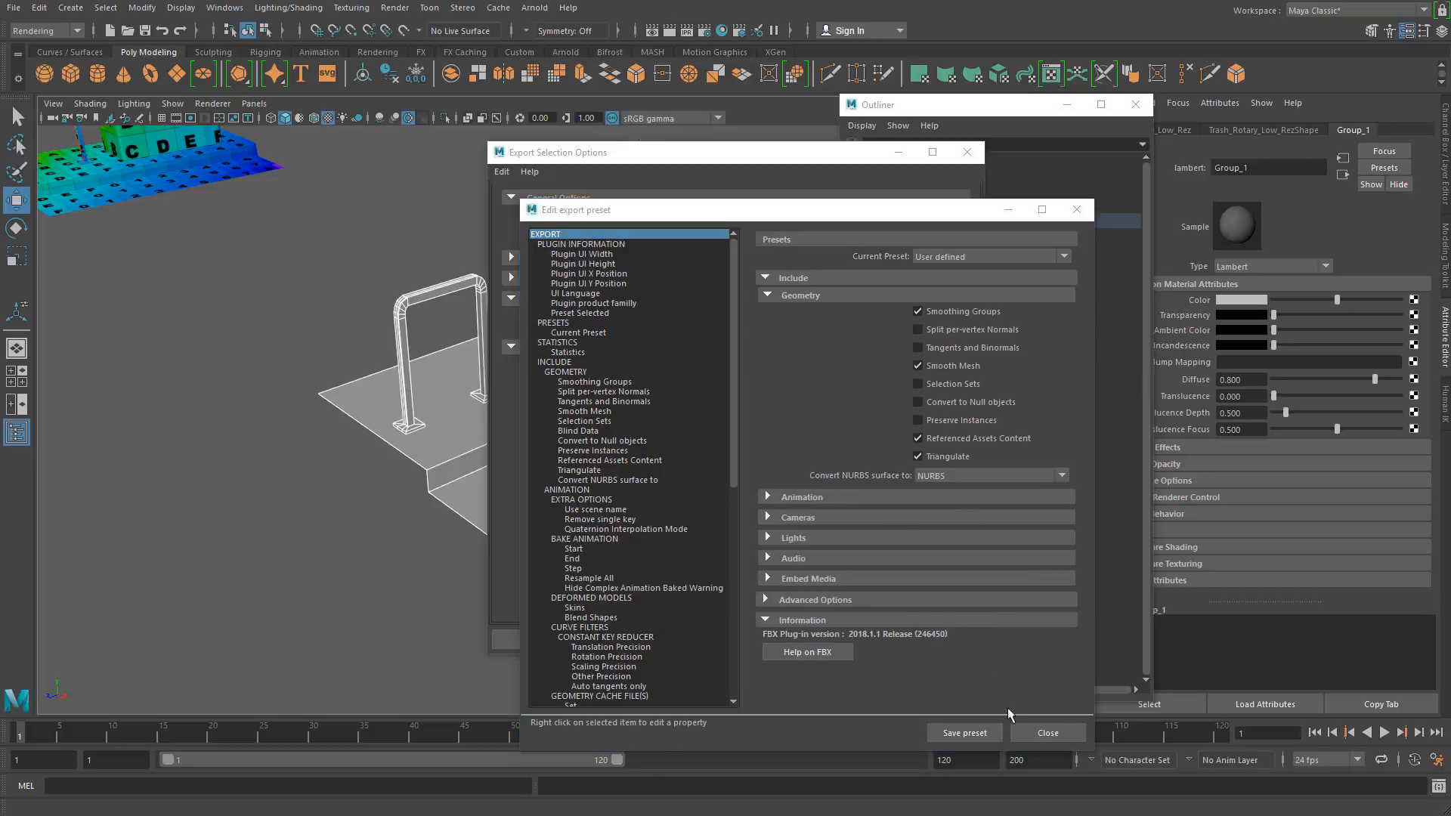
pyautogui.click(1035, 728)
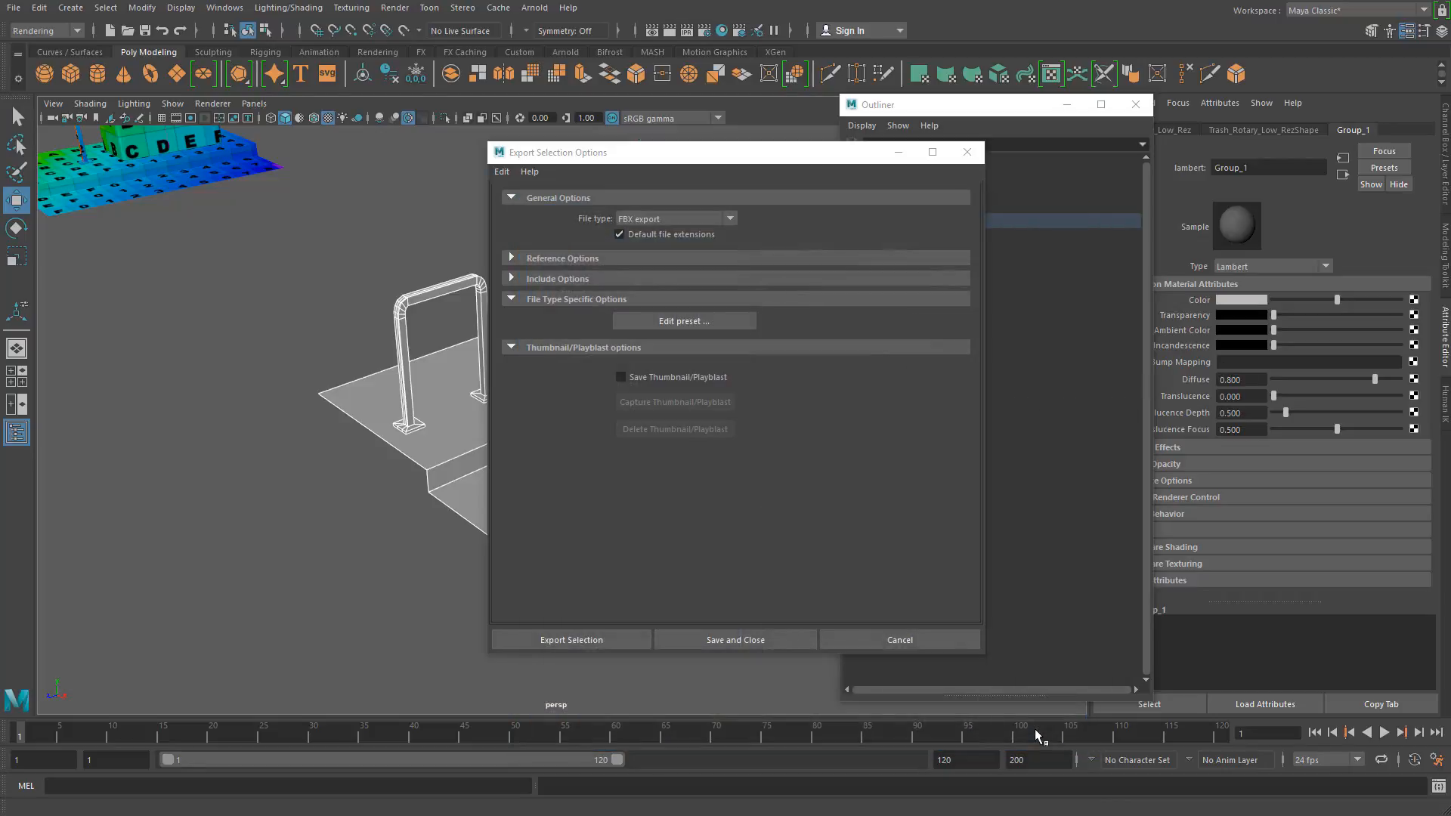
# Step: Start exporting the selected meshes and go to the Bakes folder inside DMA_375_Class_Files
pyautogui.click(583, 641)
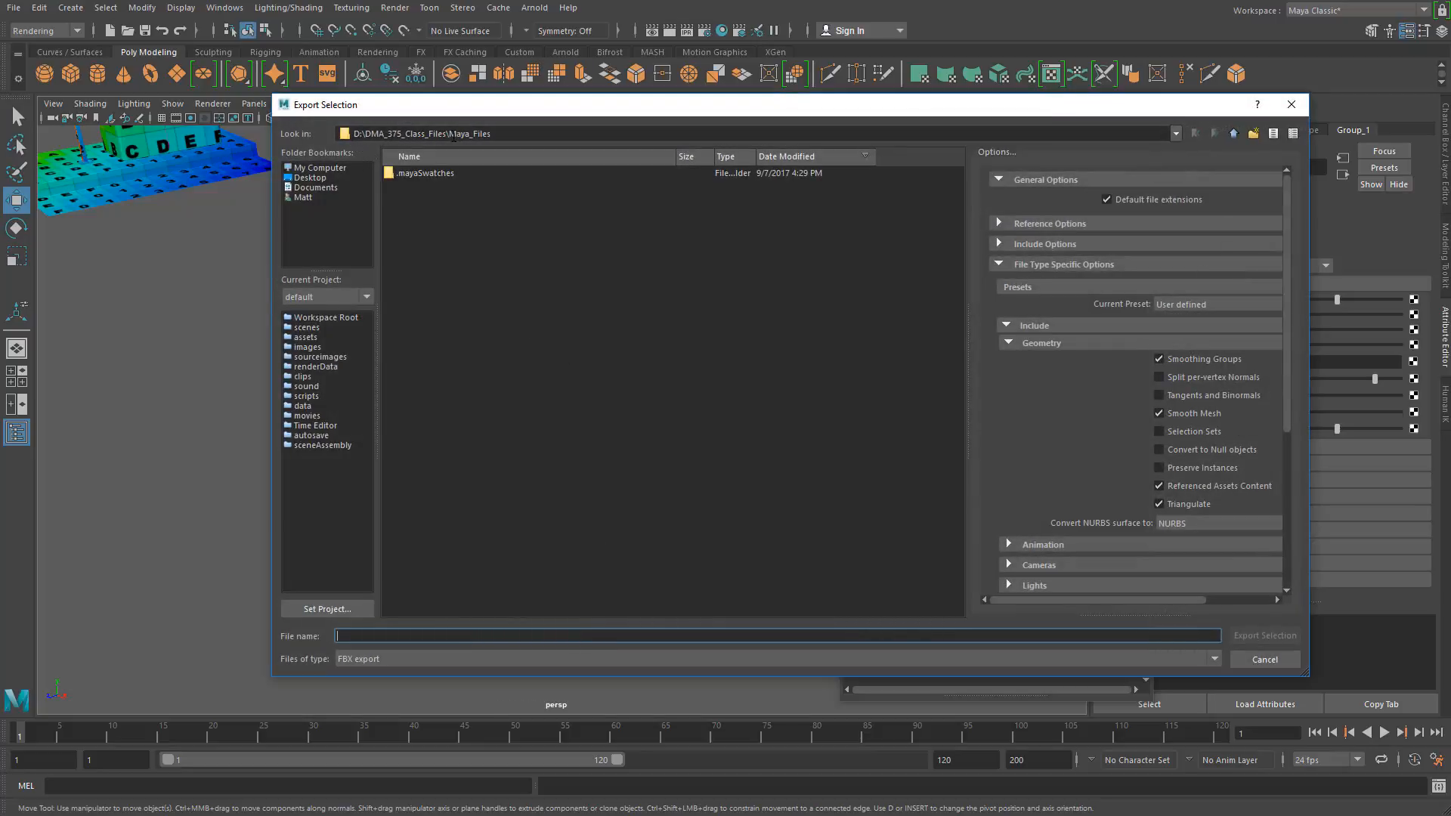
pyautogui.click(1232, 134)
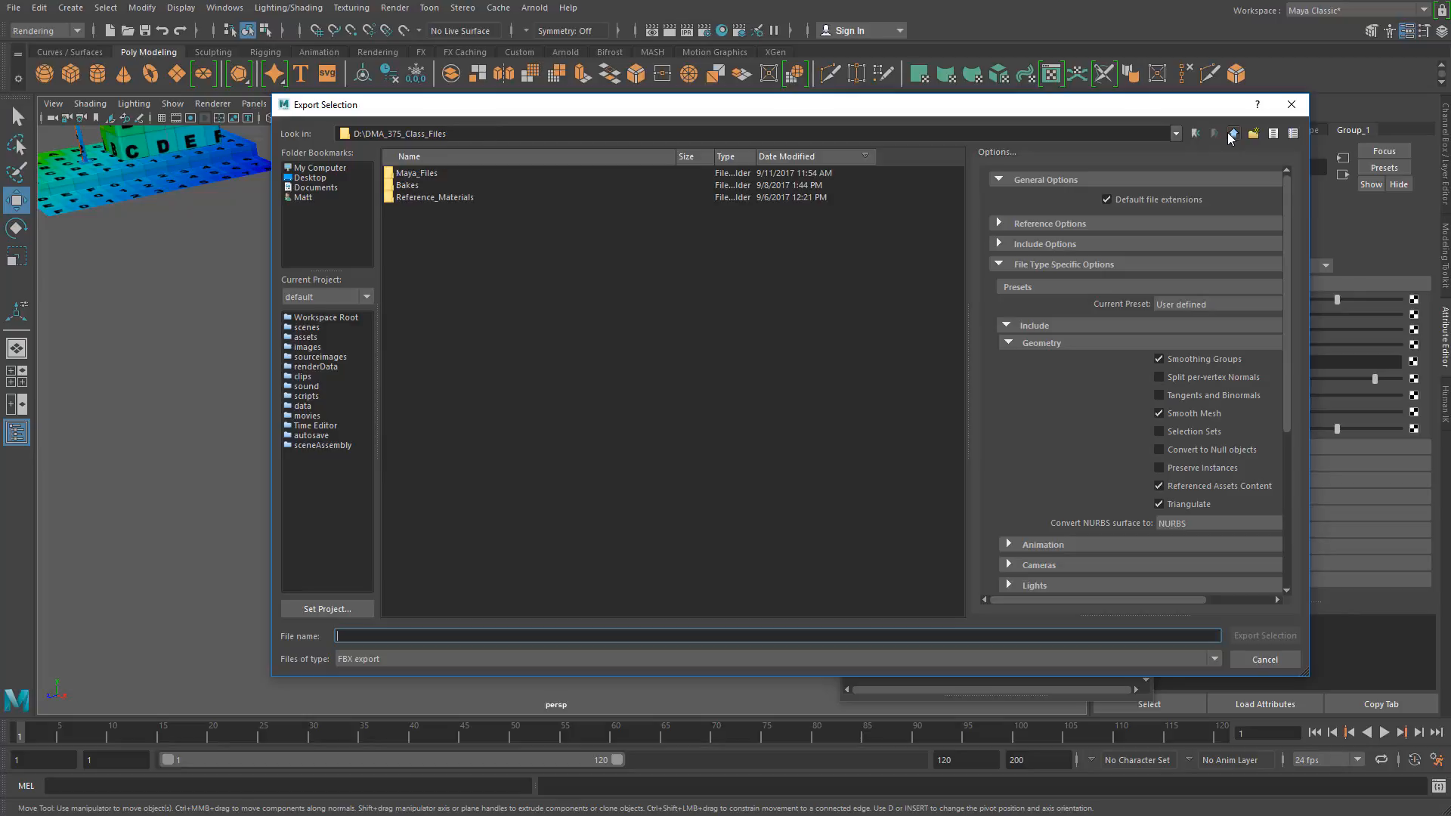
pyautogui.doubleClick(414, 188)
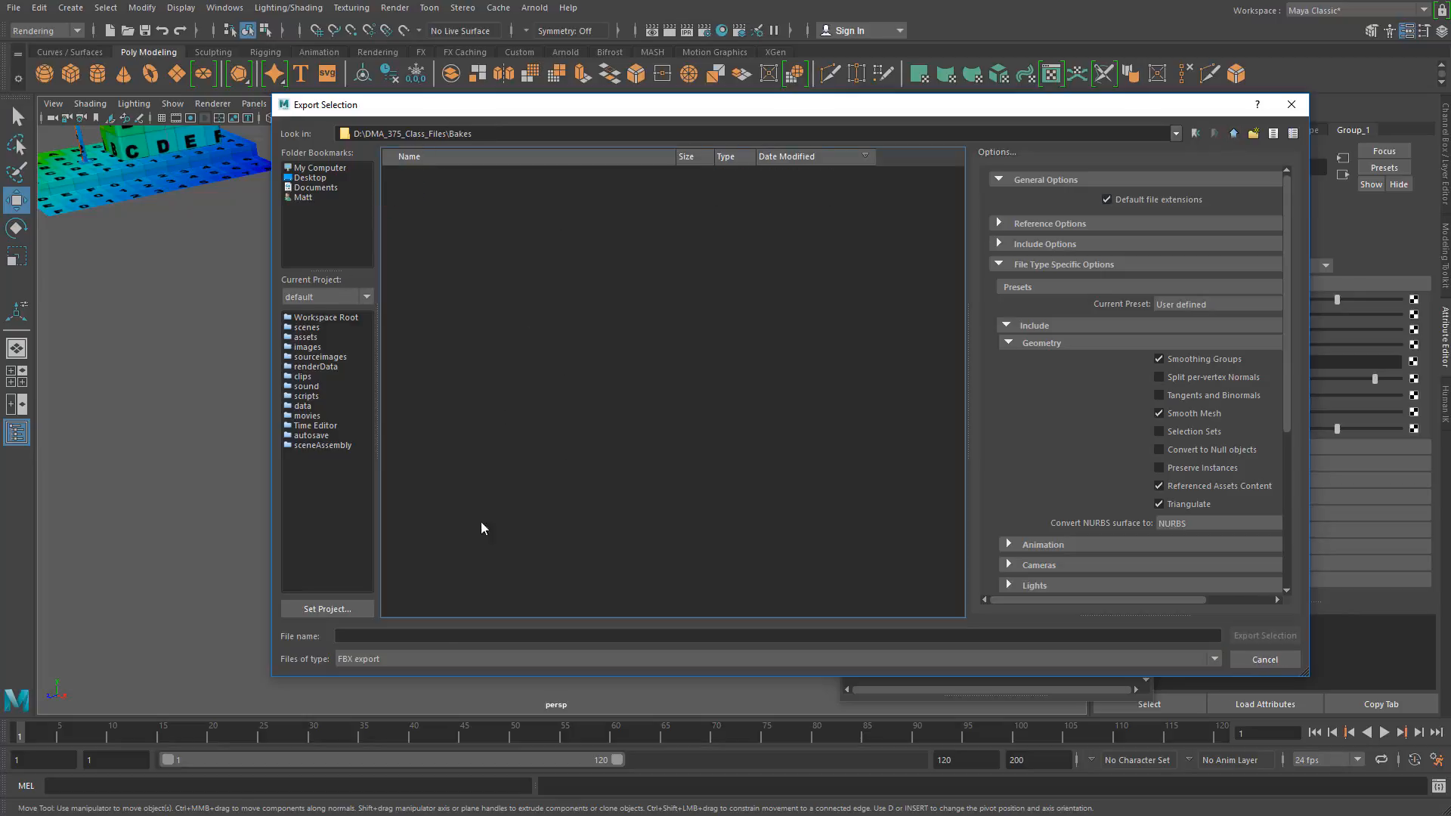
# Step: Export the selected low-res meshes as an FBX file named Garbage_LR and close the Warnings and Errors window
pyautogui.click(414, 639)
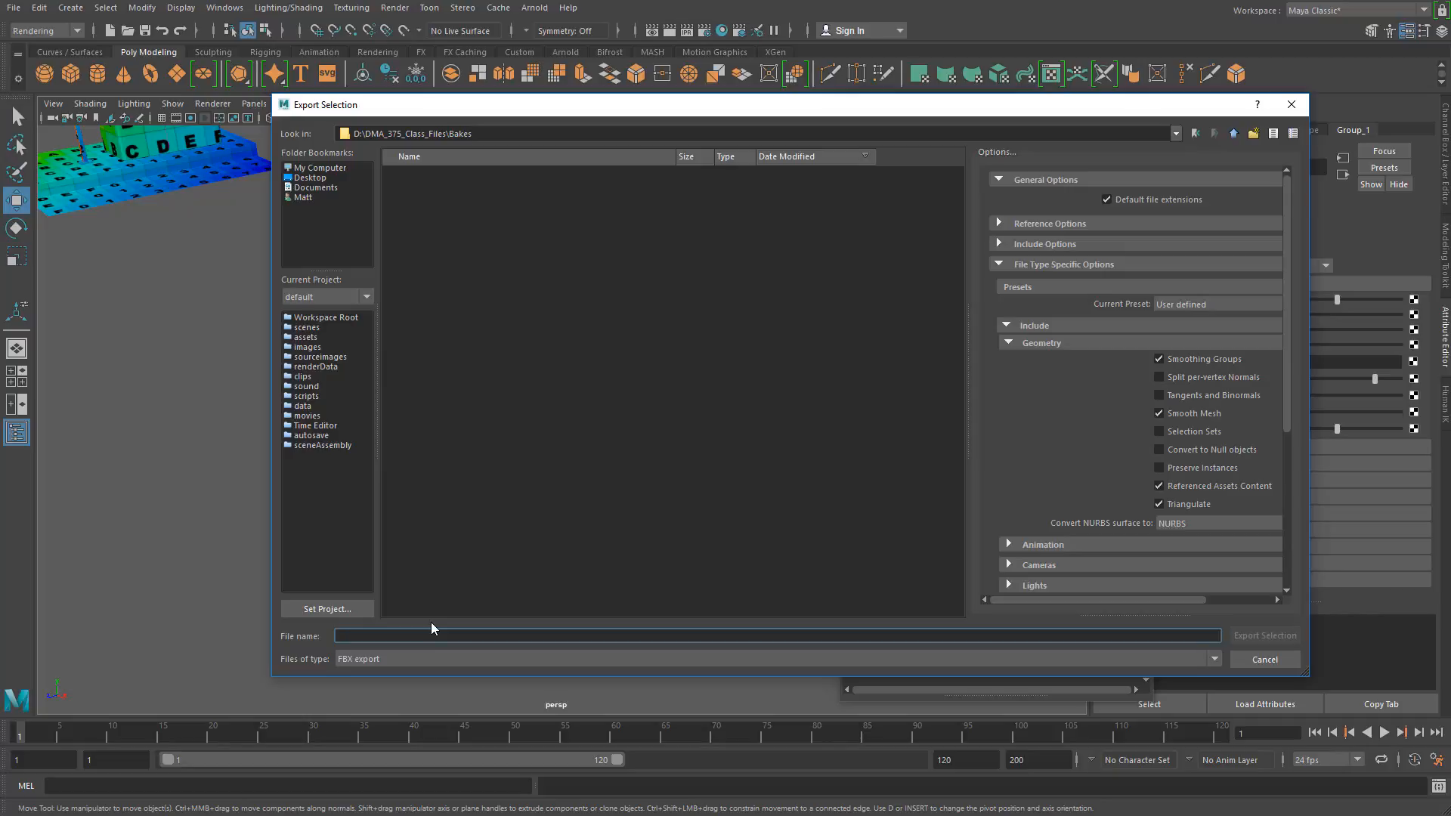
pyautogui.write('Gargabe')
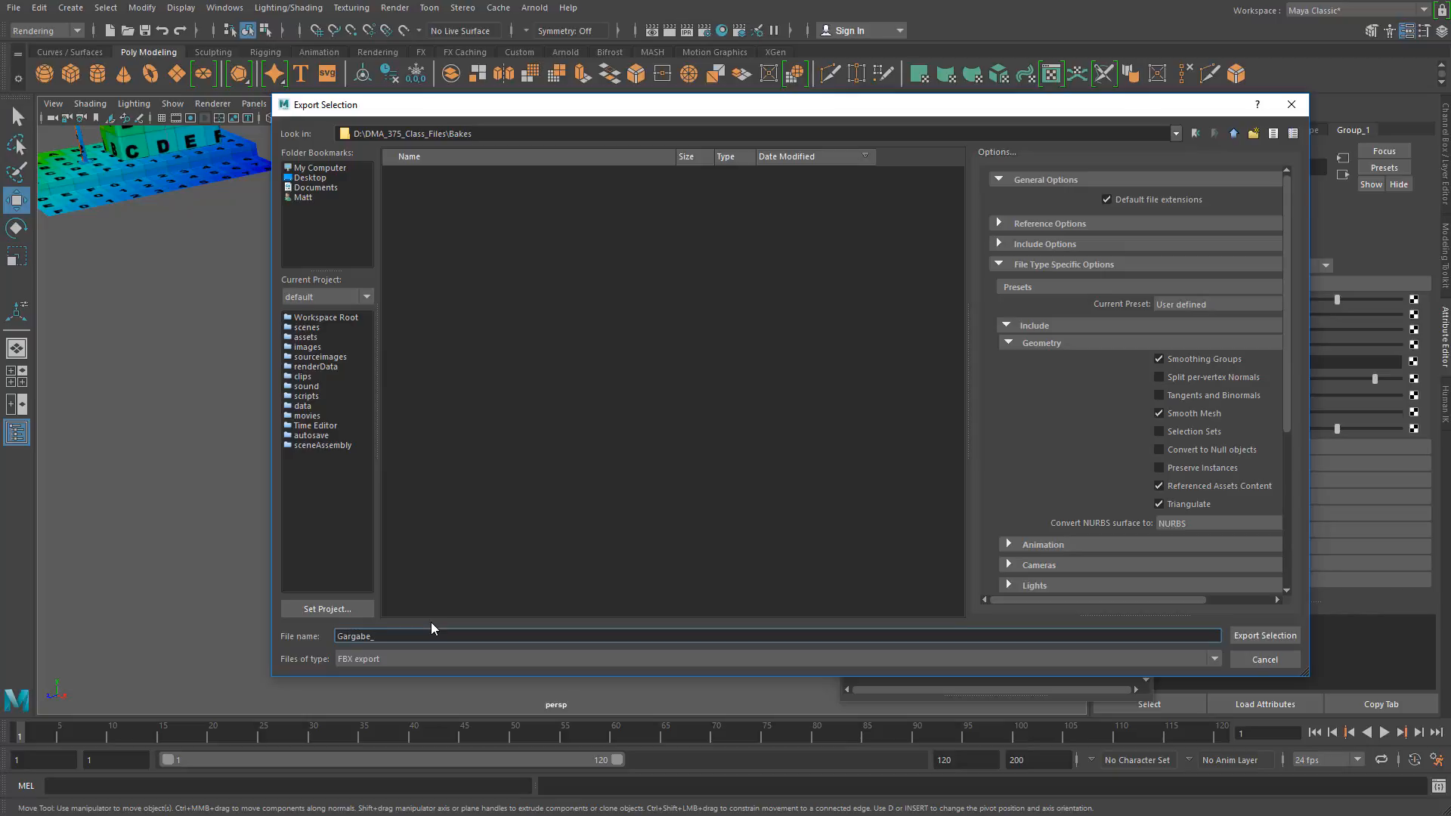
pyautogui.write('_LR')
pyautogui.doubleClick(418, 635)
pyautogui.write('Garbage_LR')
pyautogui.hotkey('ctrl', 'a')
pyautogui.click(431, 638)
pyautogui.click(1264, 636)
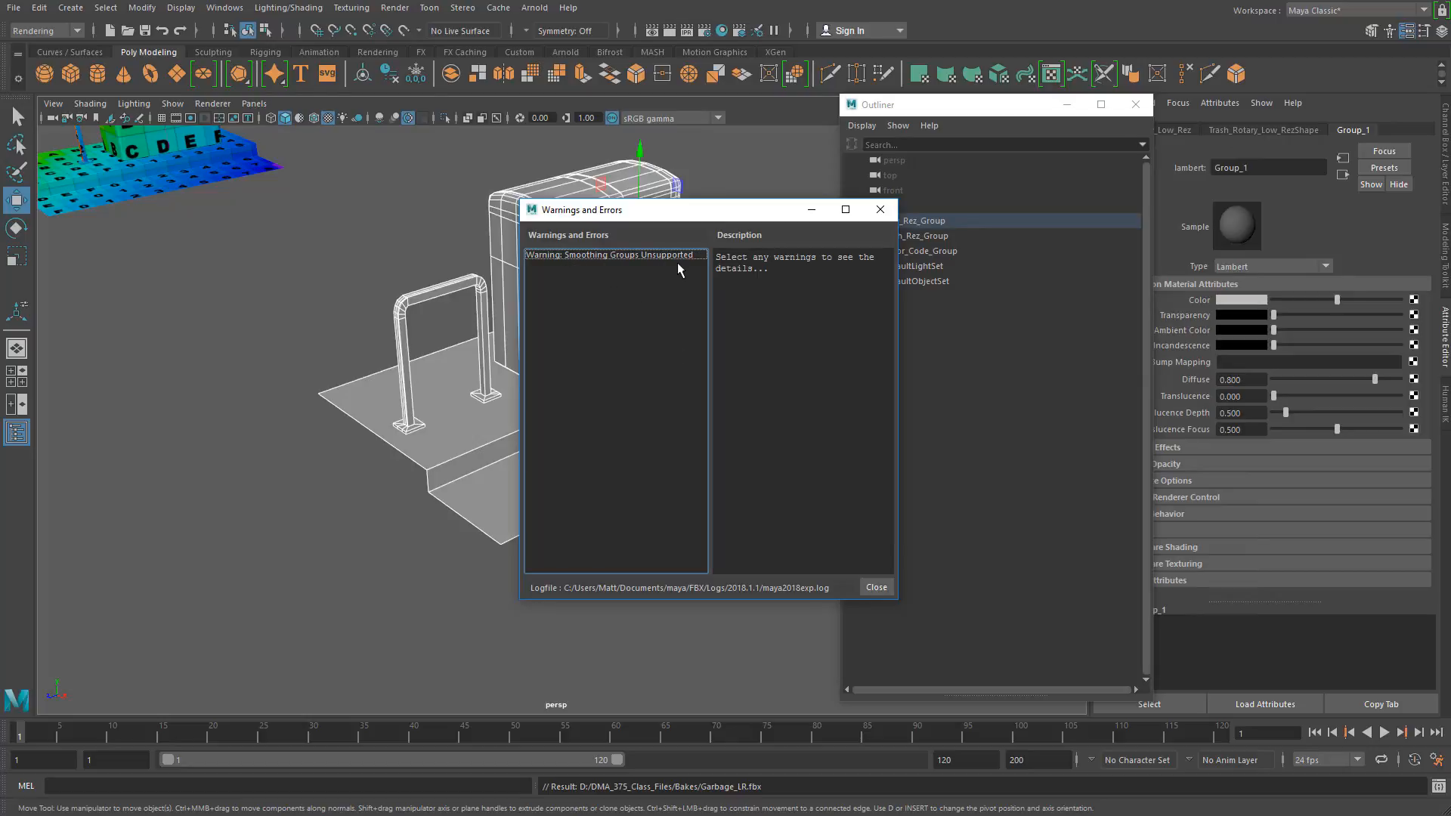
pyautogui.moveTo(639, 602); pyautogui.dragTo(665, 730)
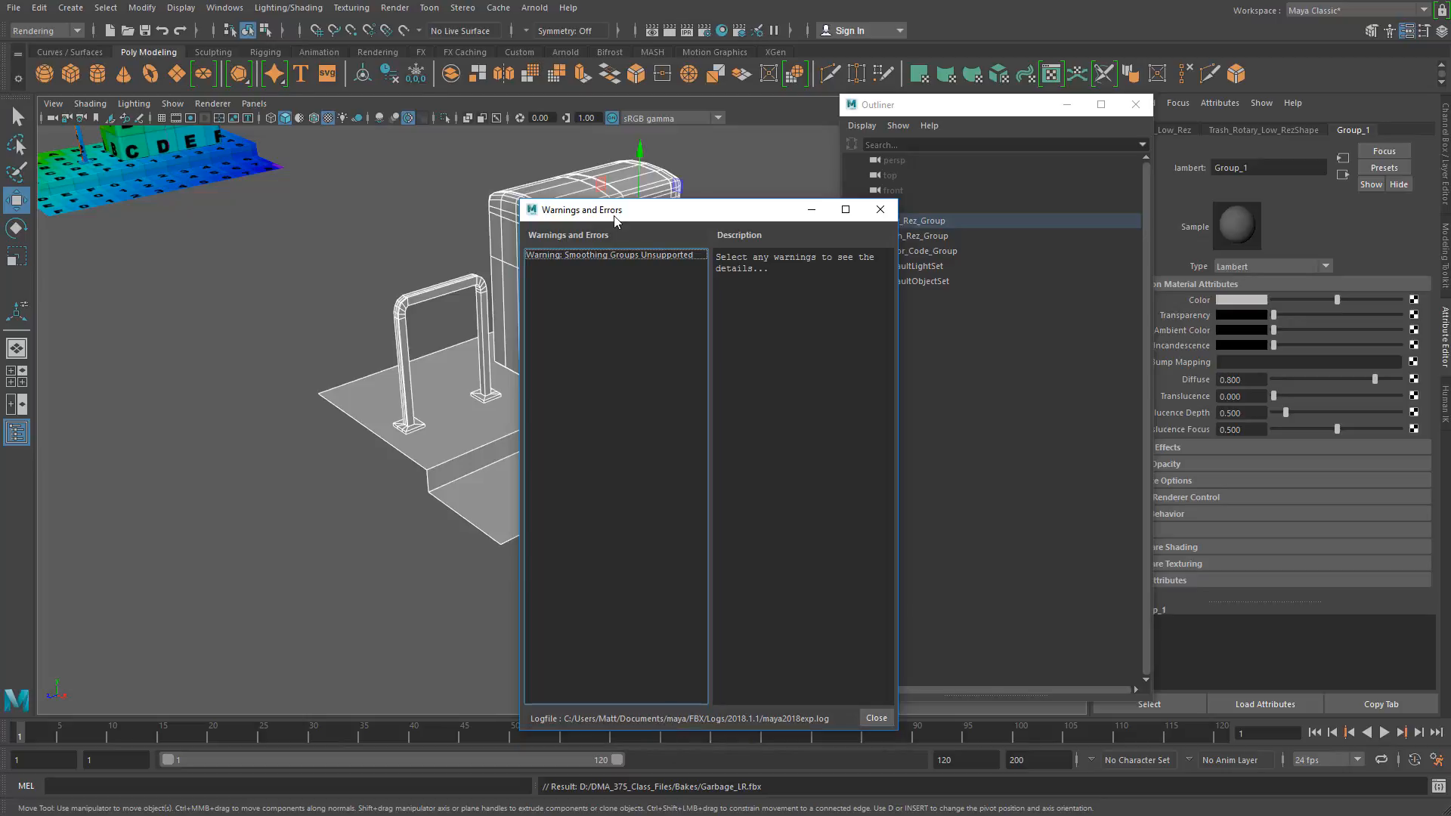
pyautogui.click(876, 718)
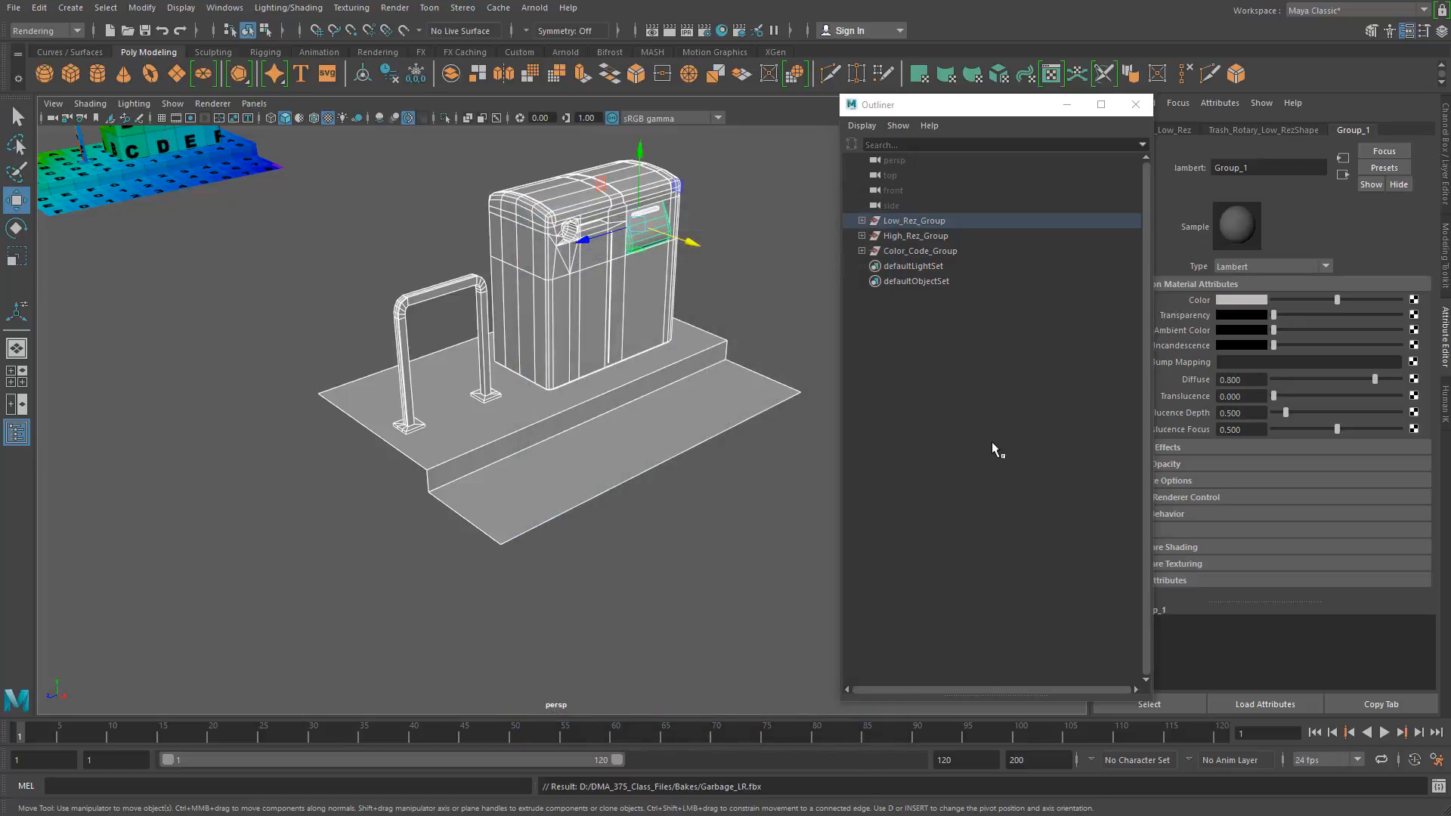
# Step: Move Low_Rez_Group along X to about -239, placing it between the high-res and color-coded models
pyautogui.click(294, 378)
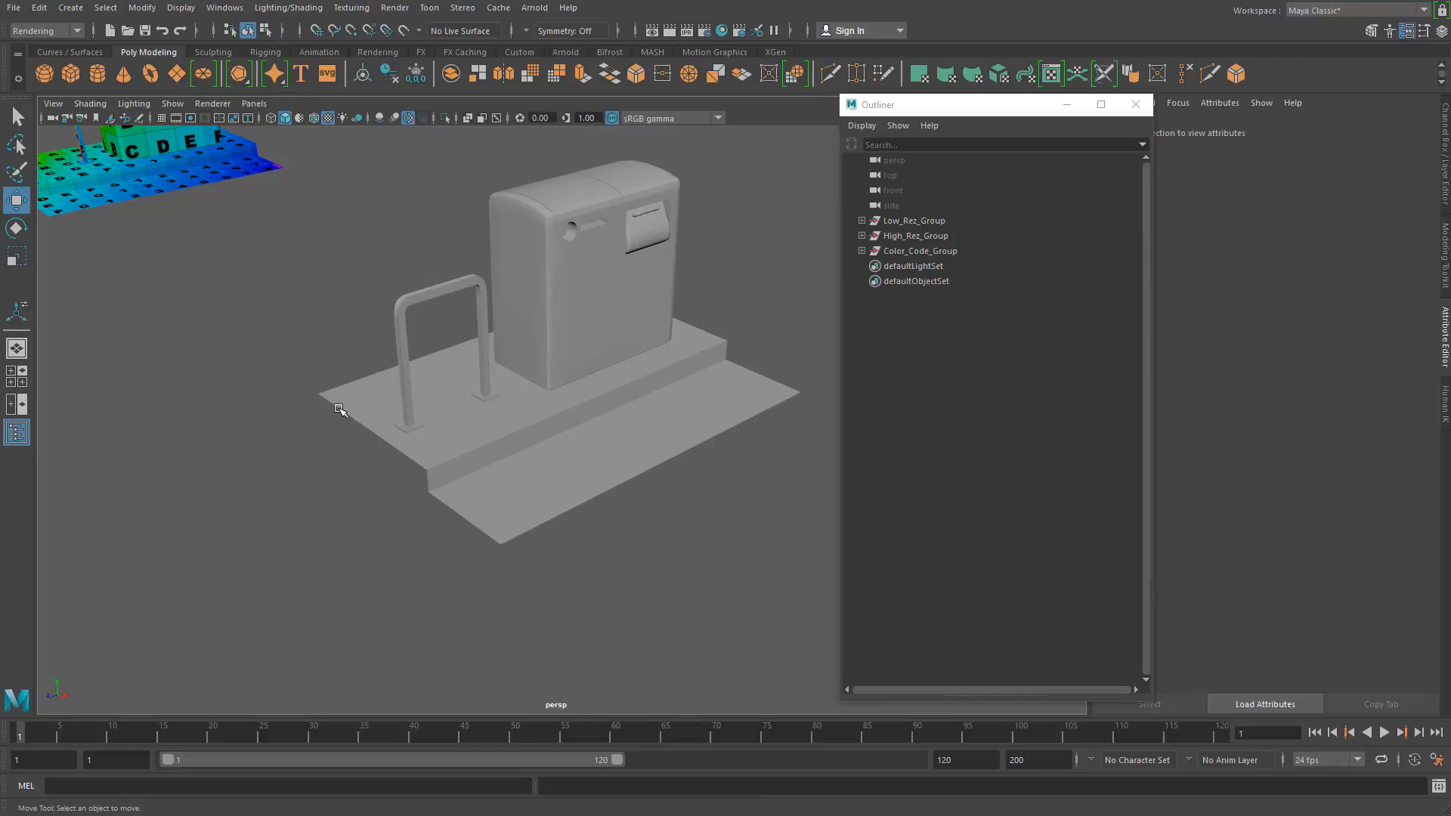
pyautogui.keyDown('alt'); pyautogui.moveTo(689, 391); pyautogui.dragTo(438, 372, button='right'); pyautogui.keyUp('alt')
pyautogui.keyDown('alt'); pyautogui.moveTo(439, 372); pyautogui.dragTo(459, 447, button='middle'); pyautogui.keyUp('alt')
pyautogui.moveTo(429, 365); pyautogui.dragTo(757, 670)
pyautogui.click(945, 220)
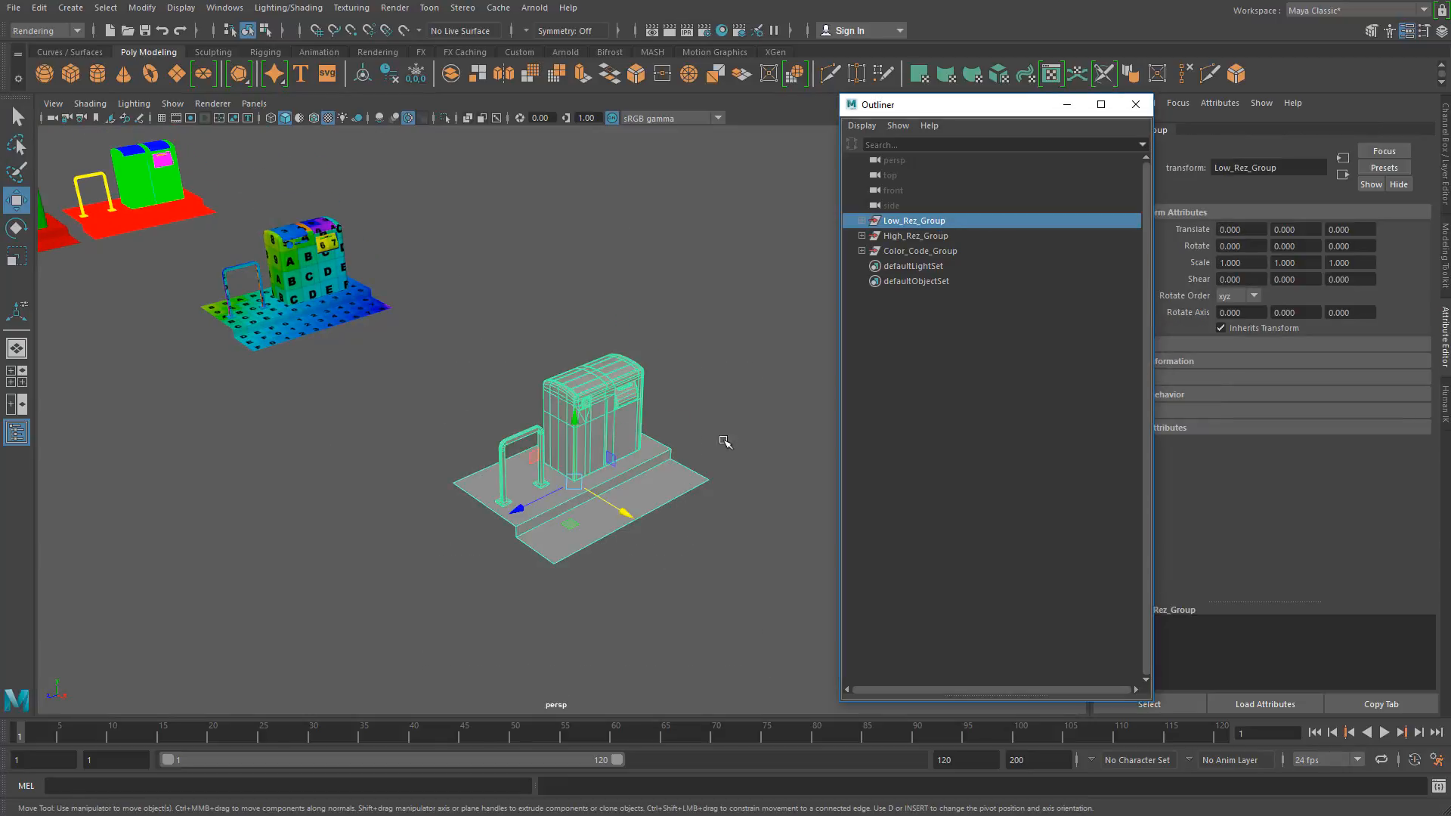
pyautogui.moveTo(622, 512); pyautogui.dragTo(224, 248, button='middle')
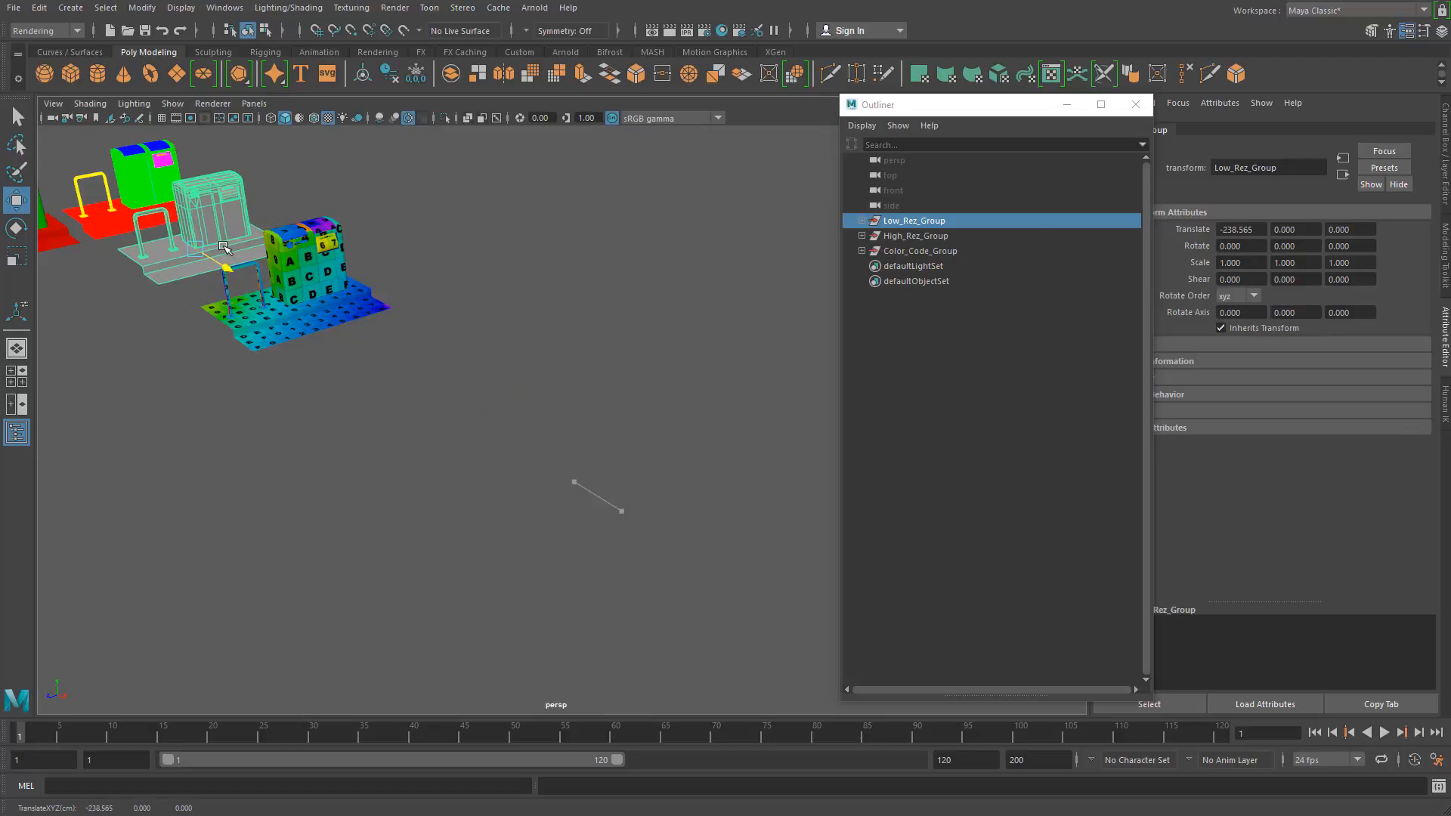
pyautogui.click(346, 281)
# Step: Set the Translate X of High_Rez_Group to 0
pyautogui.click(950, 241)
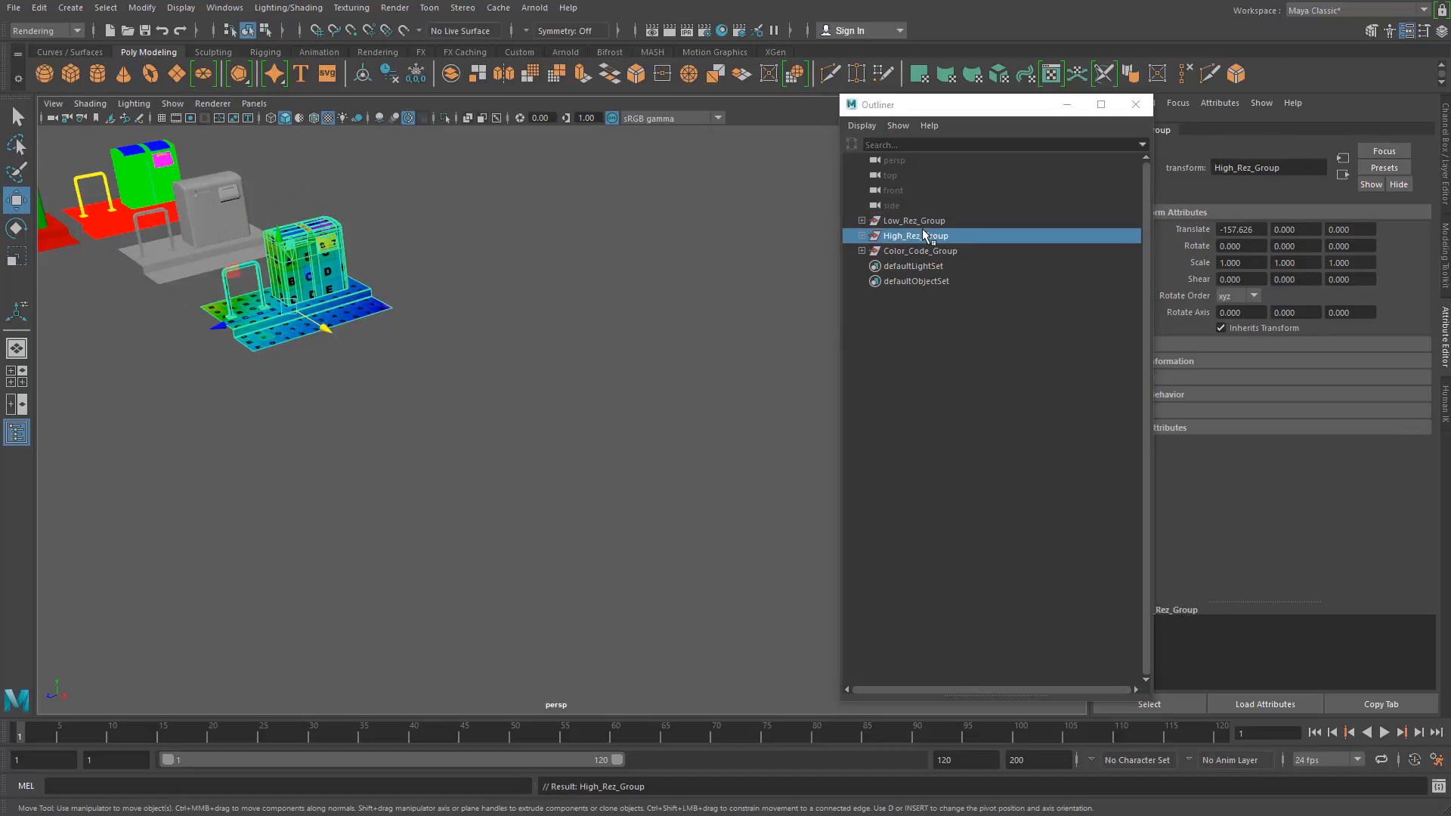
pyautogui.click(1441, 31)
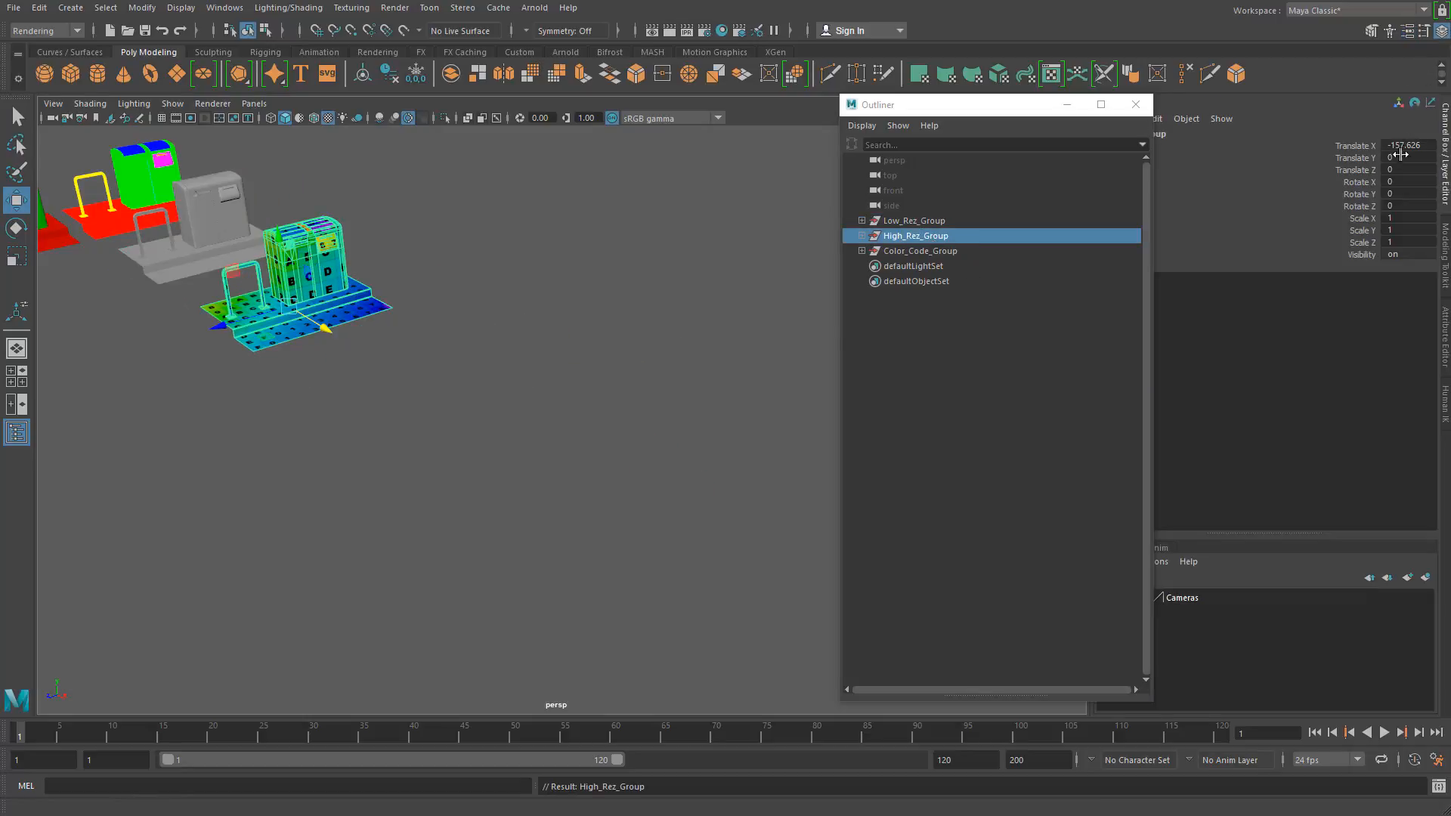
pyautogui.doubleClick(1410, 146)
pyautogui.write('0')
pyautogui.press('Return')
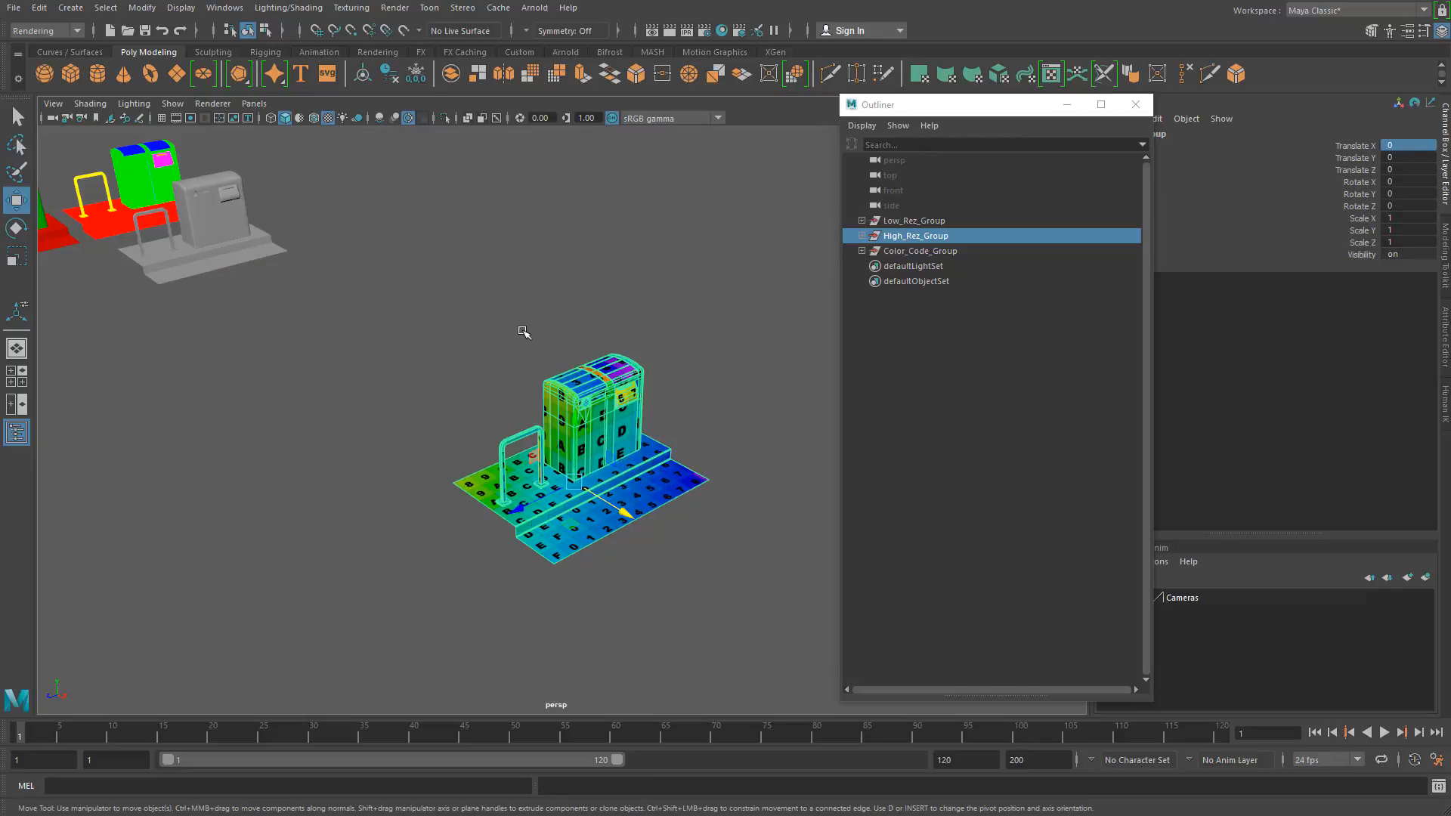
# Step: Select all the high-res meshes and inspect the attributes of their lambert3 material
pyautogui.click(450, 350)
pyautogui.moveTo(450, 350); pyautogui.dragTo(671, 594)
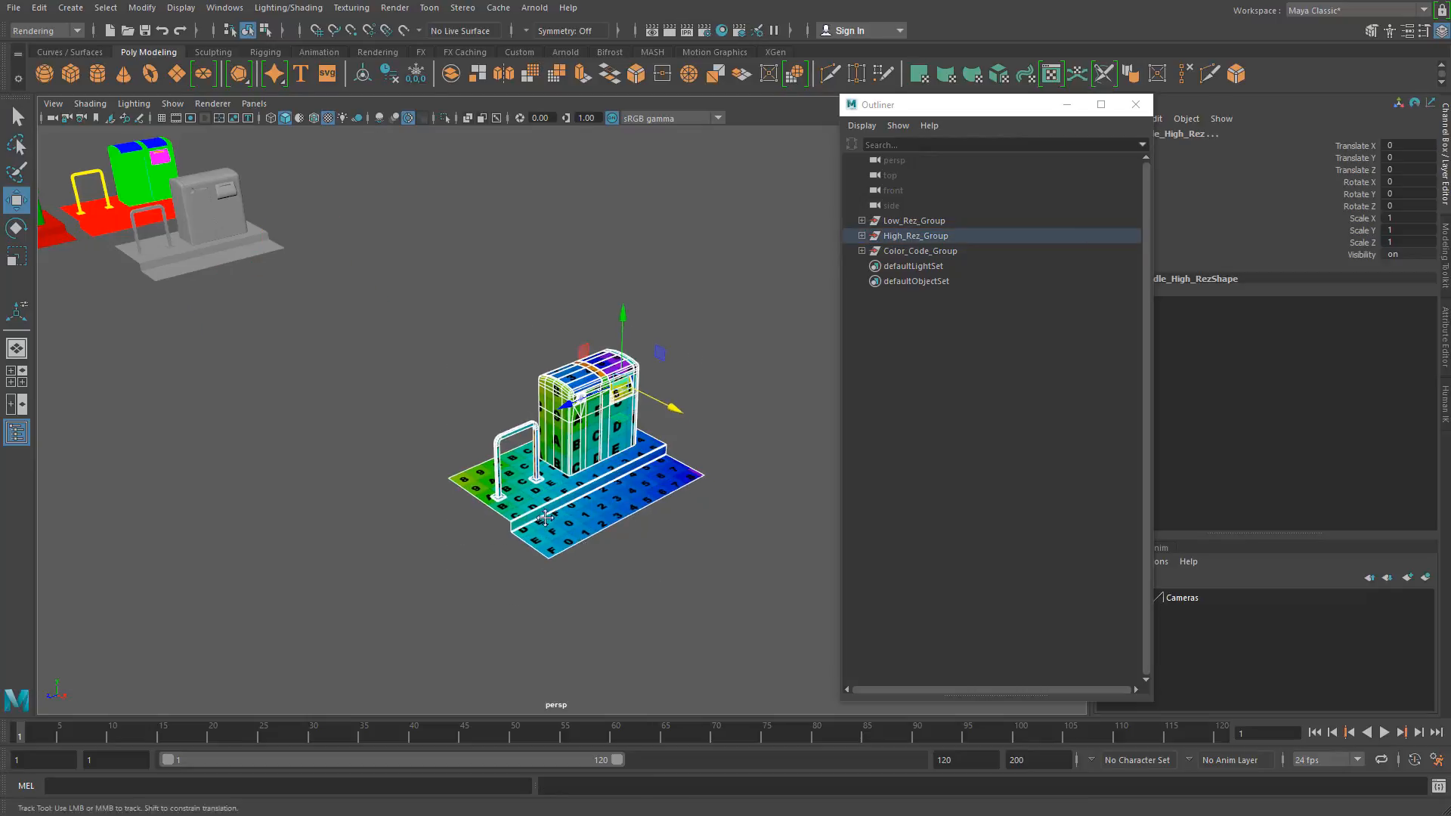
pyautogui.scroll(6, 585, 534)
pyautogui.press('f')
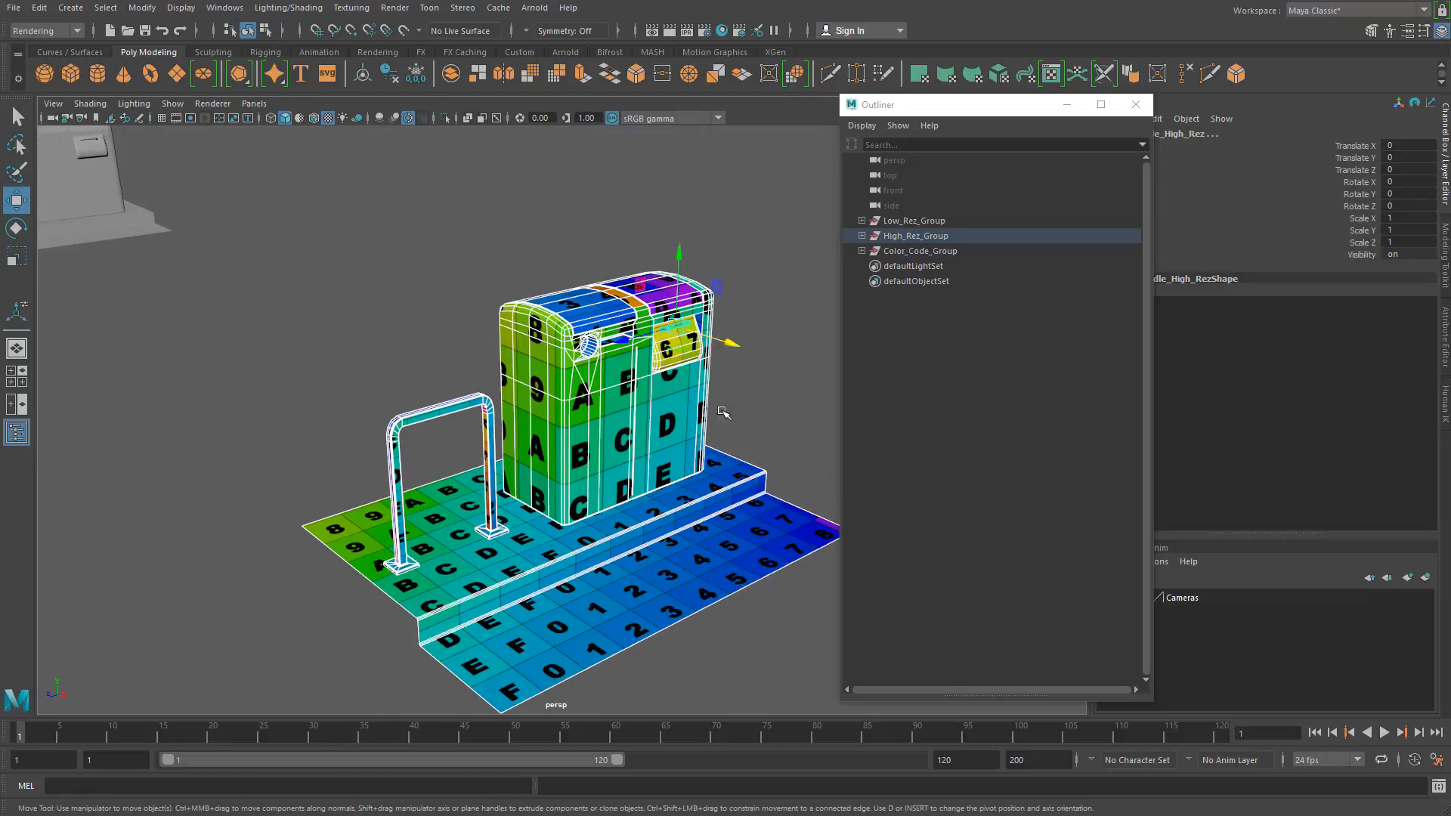
pyautogui.click(1405, 34)
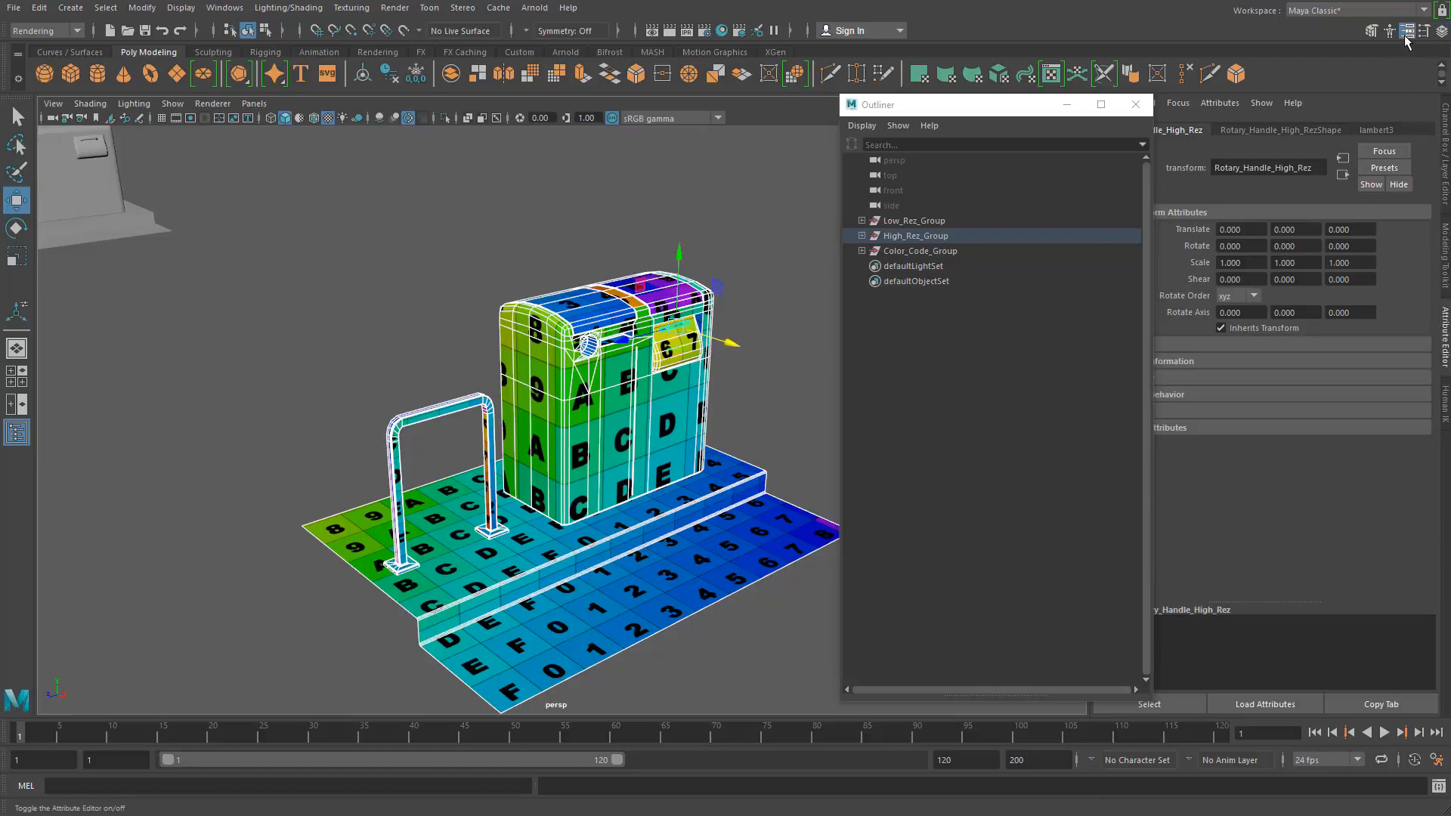
pyautogui.click(1371, 130)
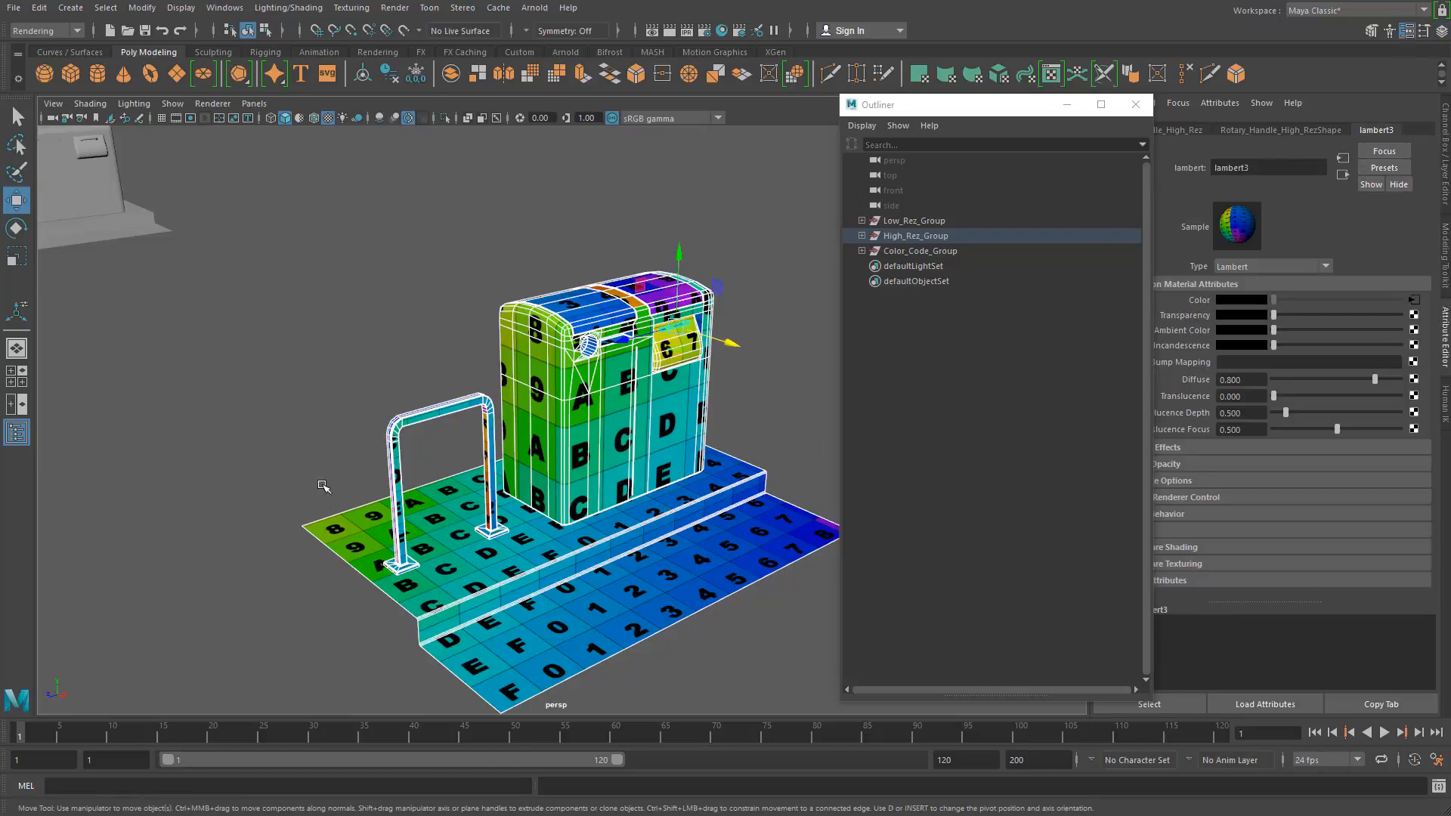
# Step: Assign a new Blinn material to the high-res rack and the stepped ground
pyautogui.moveTo(302, 422); pyautogui.dragTo(441, 609)
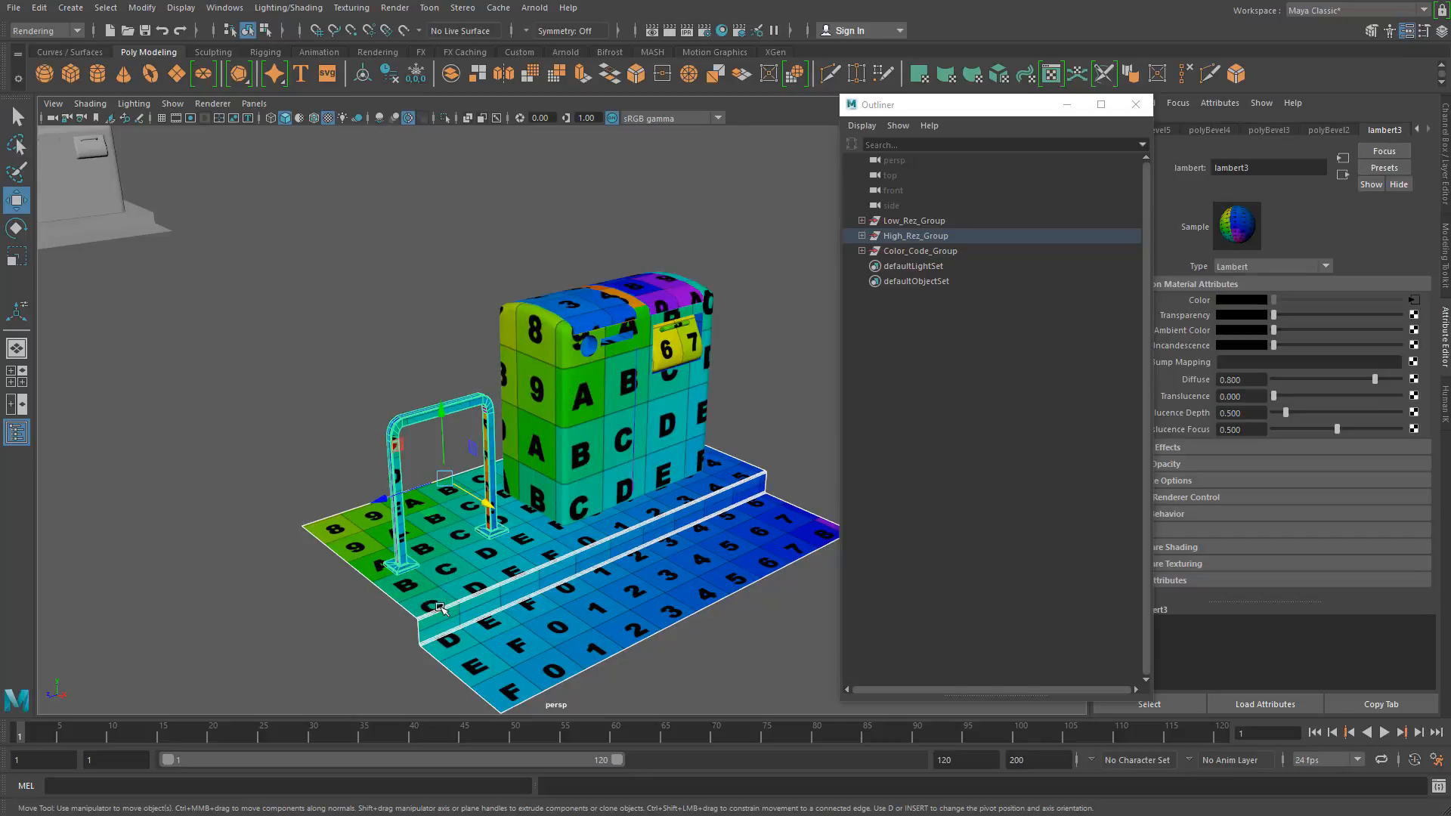
pyautogui.rightClick(388, 441)
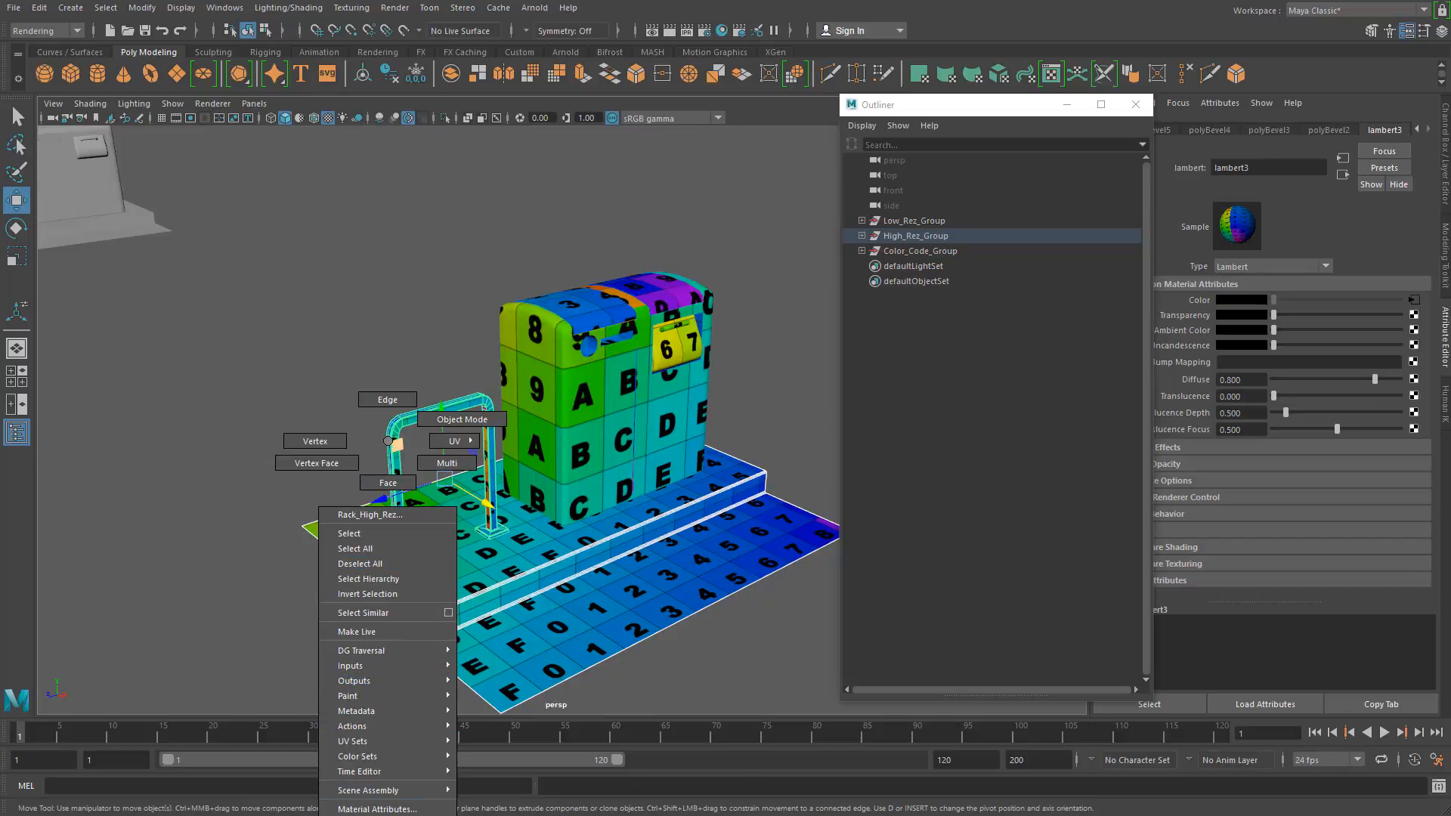
pyautogui.click(384, 814)
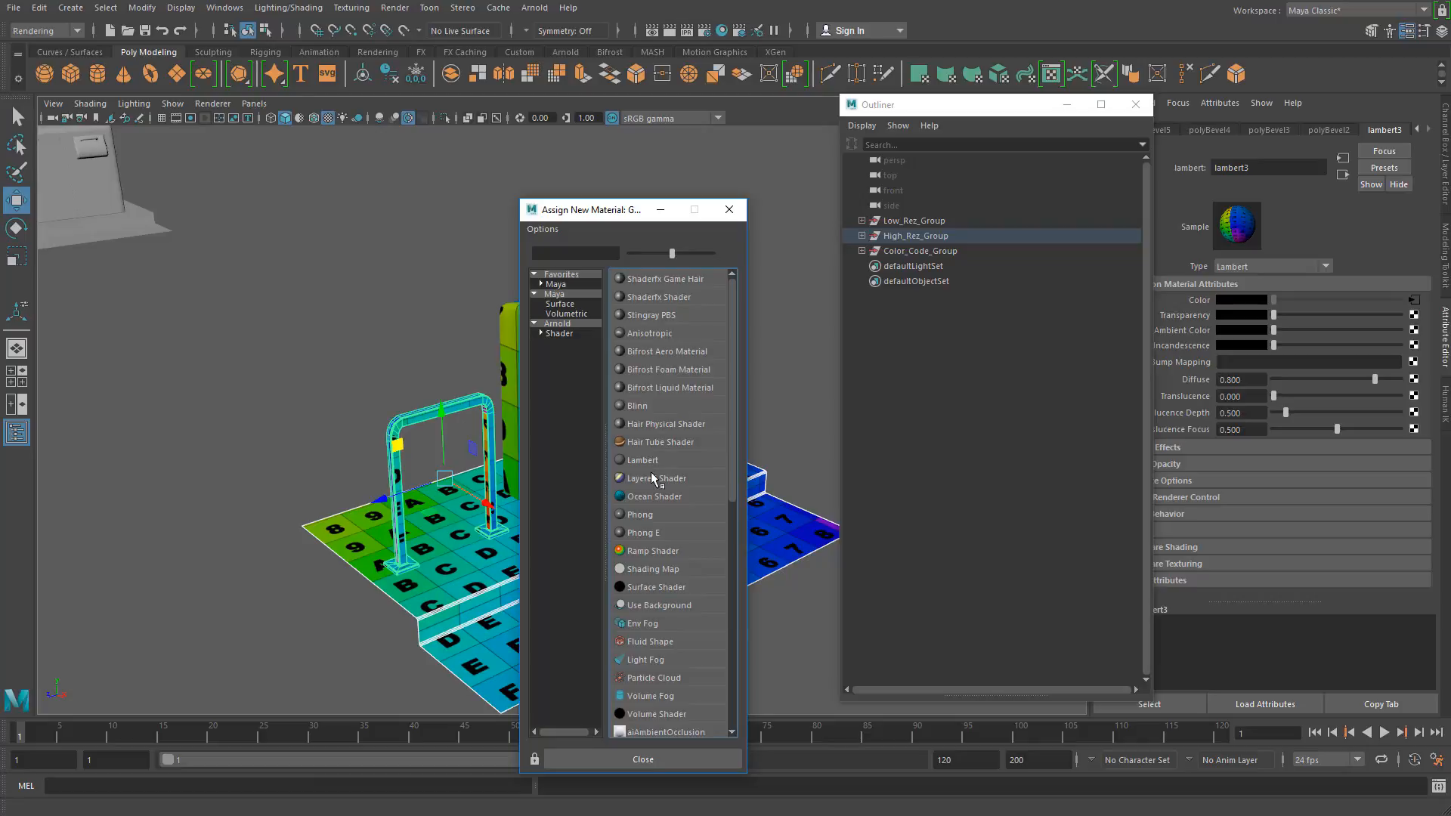
pyautogui.click(652, 405)
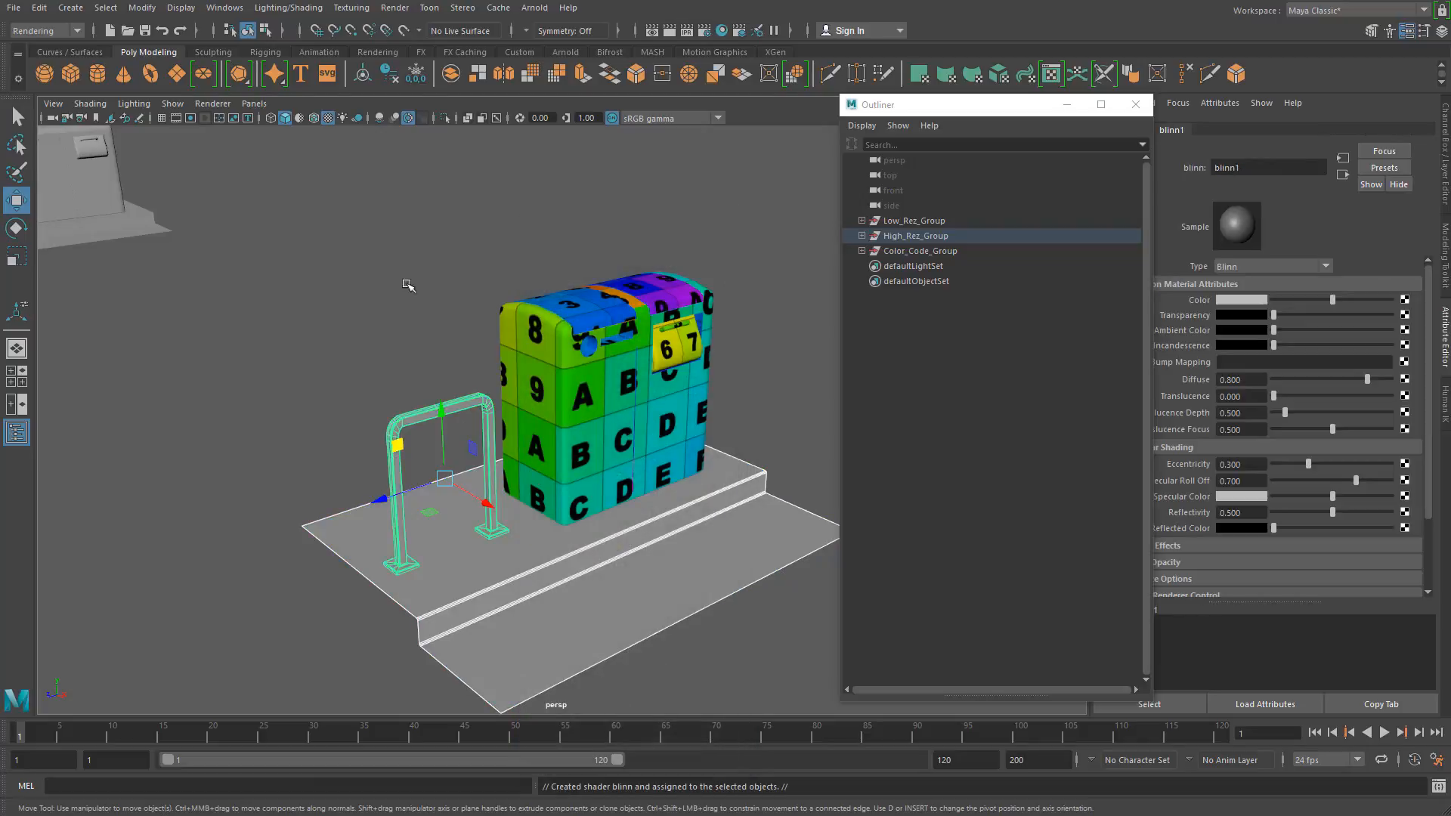
# Step: Compare the two high-res material sets by alternately selecting the rack with the ground and the receptacle parts
pyautogui.click(401, 257)
pyautogui.moveTo(392, 376); pyautogui.dragTo(444, 614)
pyautogui.moveTo(486, 247); pyautogui.dragTo(566, 326)
pyautogui.moveTo(390, 358); pyautogui.dragTo(446, 621)
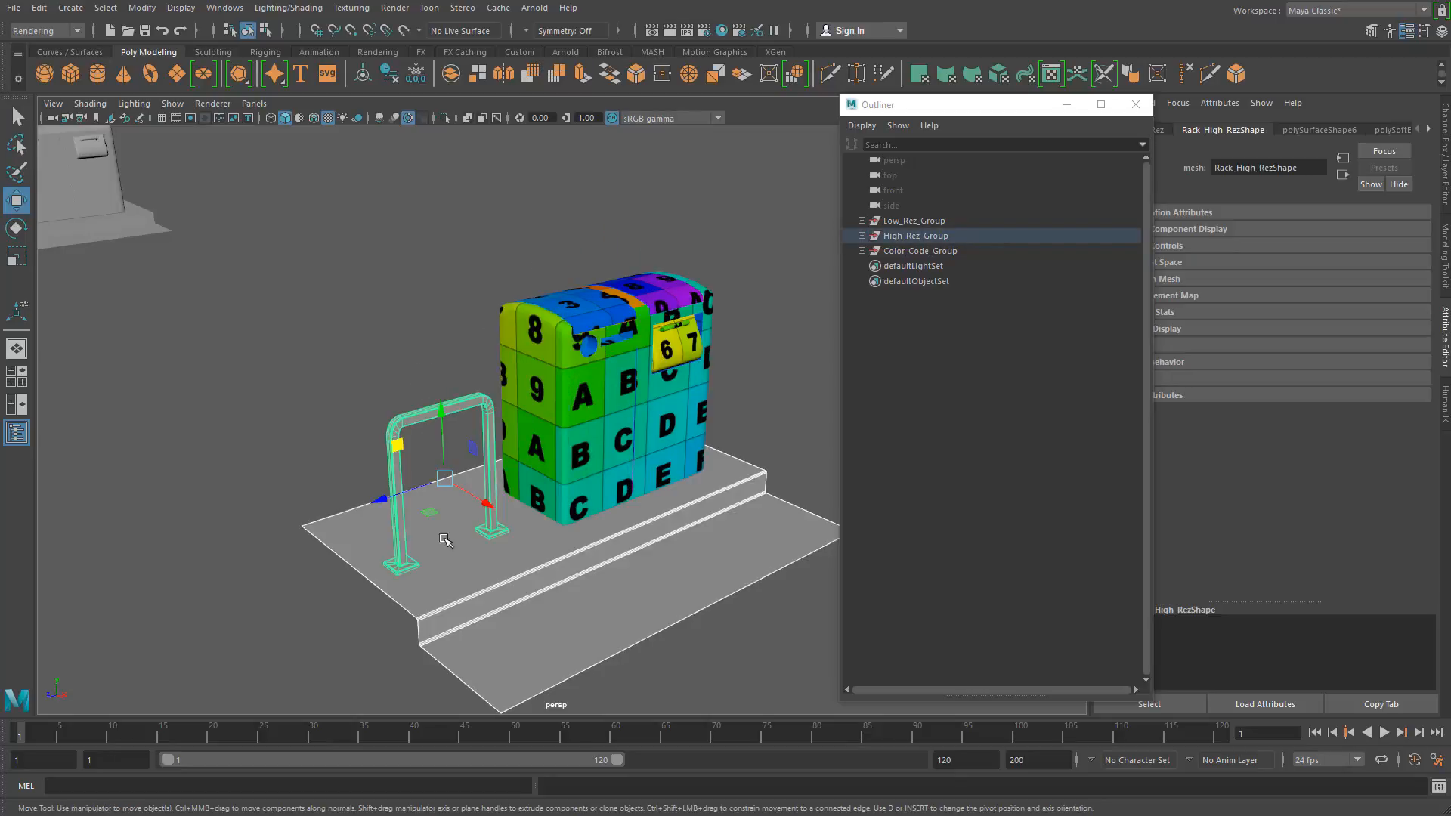
pyautogui.moveTo(384, 374); pyautogui.dragTo(454, 646)
pyautogui.click(355, 382)
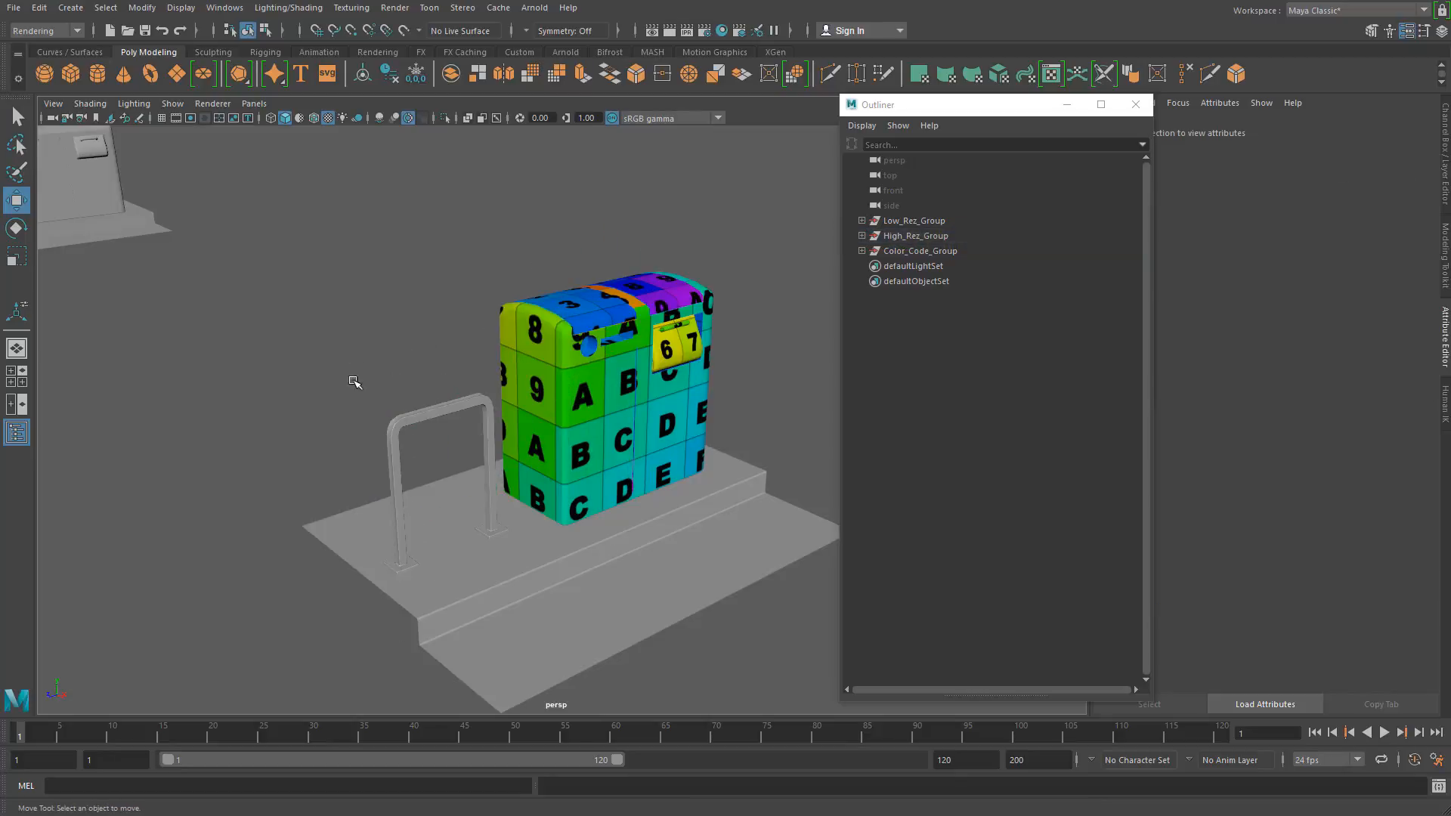
pyautogui.moveTo(358, 399); pyautogui.dragTo(468, 659)
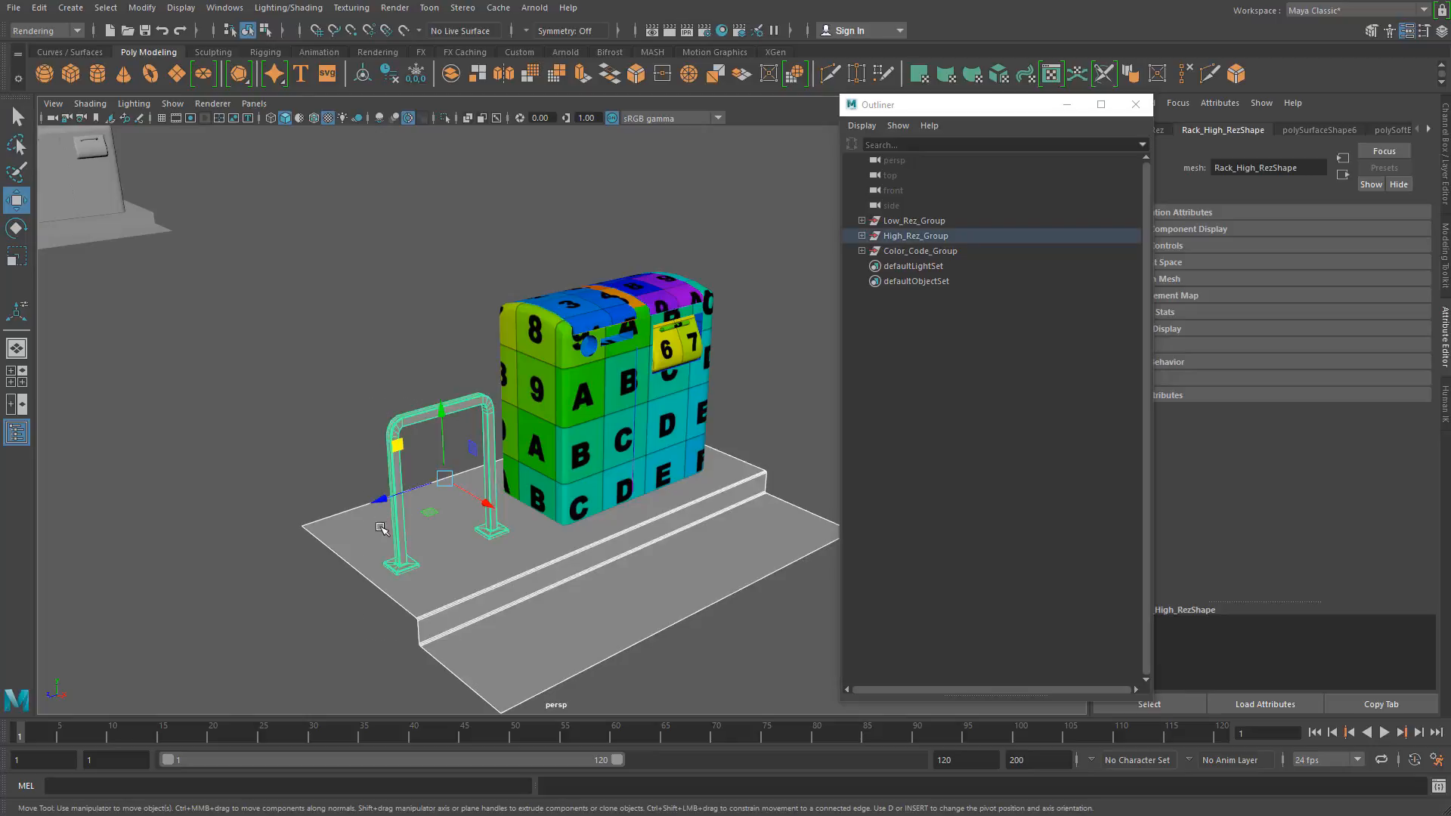
pyautogui.moveTo(527, 291); pyautogui.dragTo(755, 325)
pyautogui.moveTo(353, 357); pyautogui.dragTo(451, 626)
pyautogui.moveTo(489, 289); pyautogui.dragTo(710, 340)
pyautogui.moveTo(322, 417); pyautogui.dragTo(442, 630)
pyautogui.moveTo(502, 266); pyautogui.dragTo(680, 317)
pyautogui.moveTo(414, 393); pyautogui.dragTo(450, 646)
pyautogui.moveTo(429, 314); pyautogui.dragTo(610, 330)
pyautogui.click(485, 308)
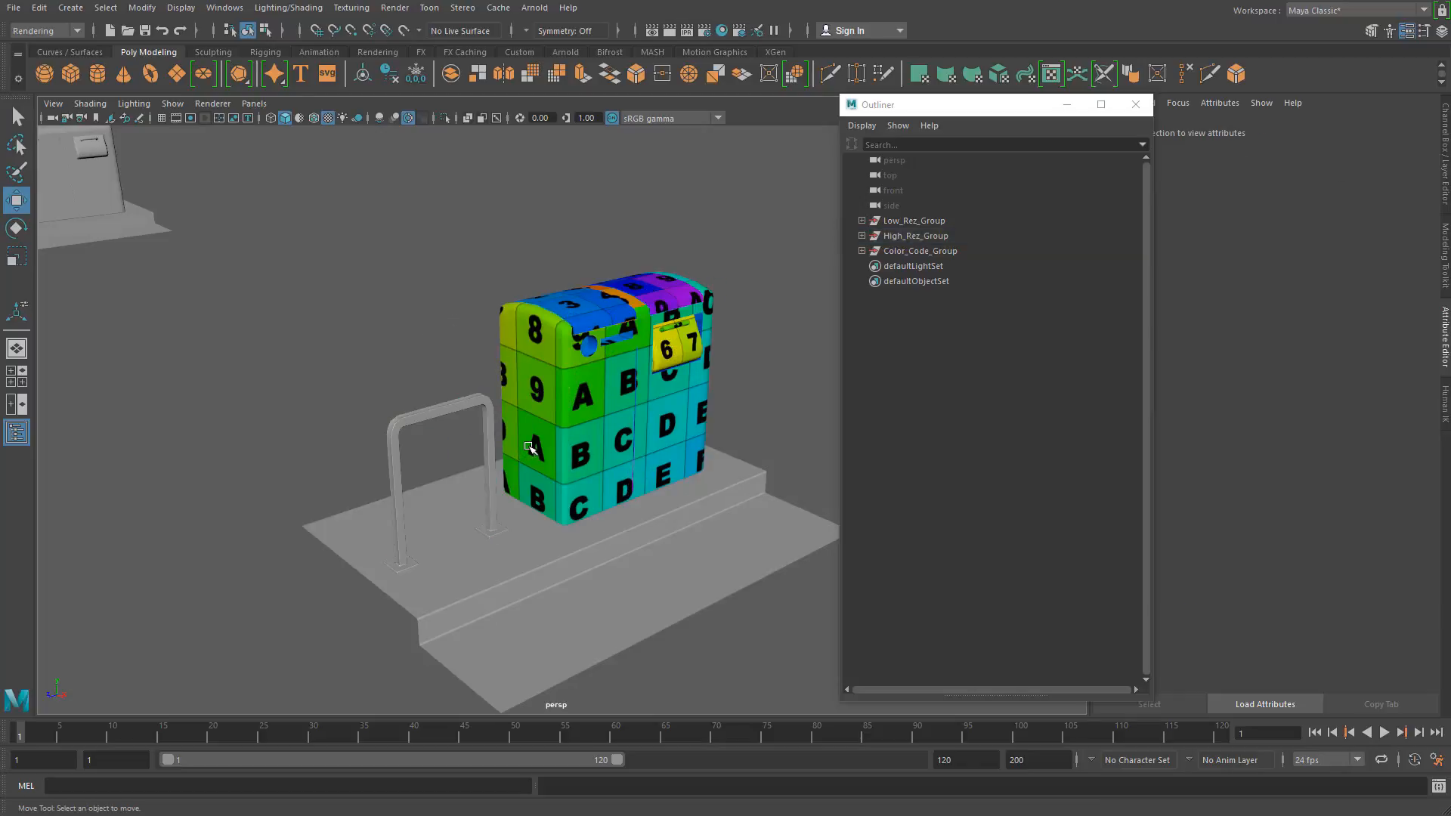
pyautogui.moveTo(369, 380); pyautogui.dragTo(439, 606)
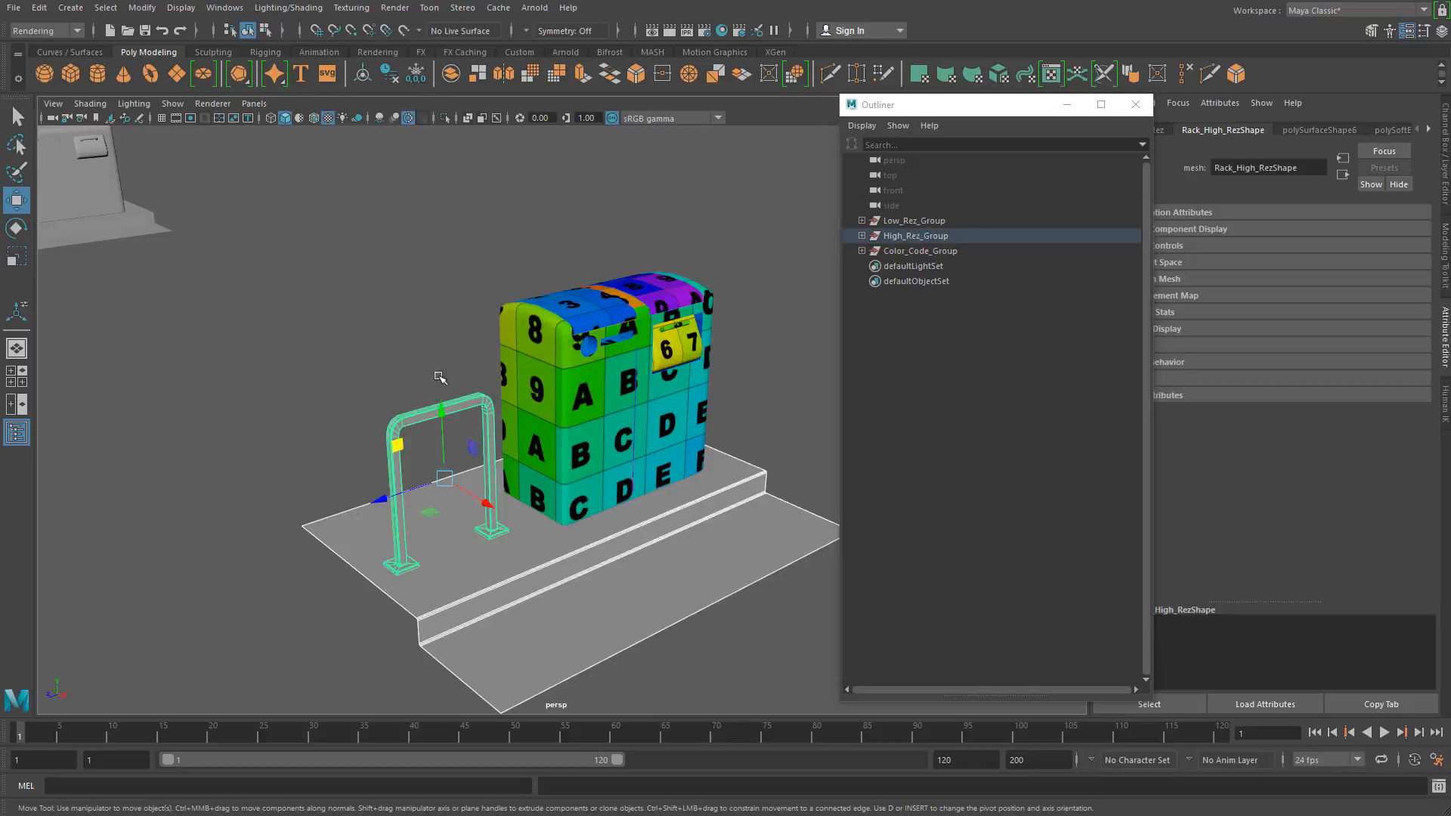
pyautogui.moveTo(477, 266); pyautogui.dragTo(763, 327)
pyautogui.moveTo(419, 323); pyautogui.dragTo(454, 603)
pyautogui.moveTo(462, 238); pyautogui.dragTo(759, 326)
pyautogui.click(458, 325)
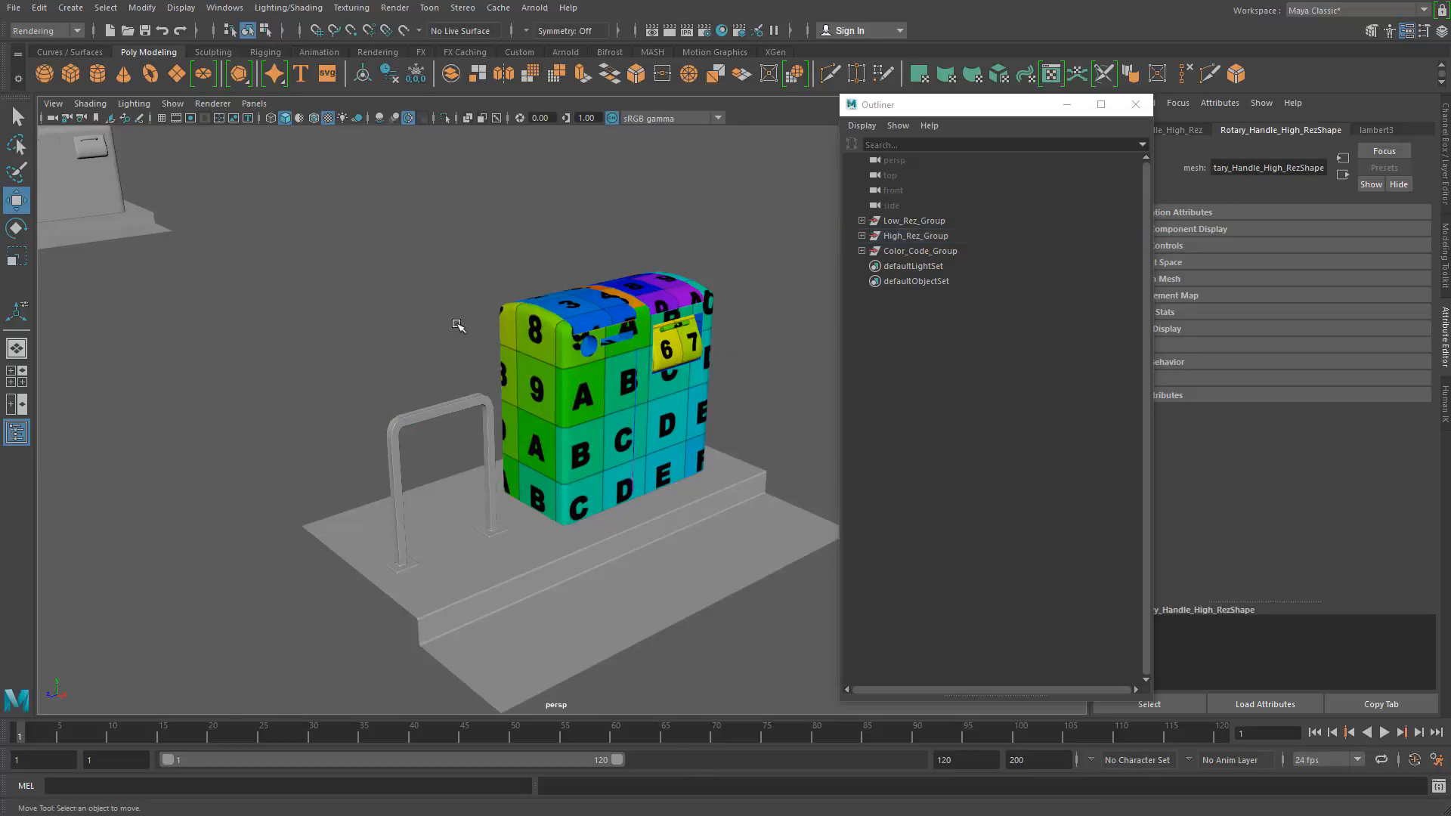
pyautogui.moveTo(409, 342); pyautogui.dragTo(476, 593)
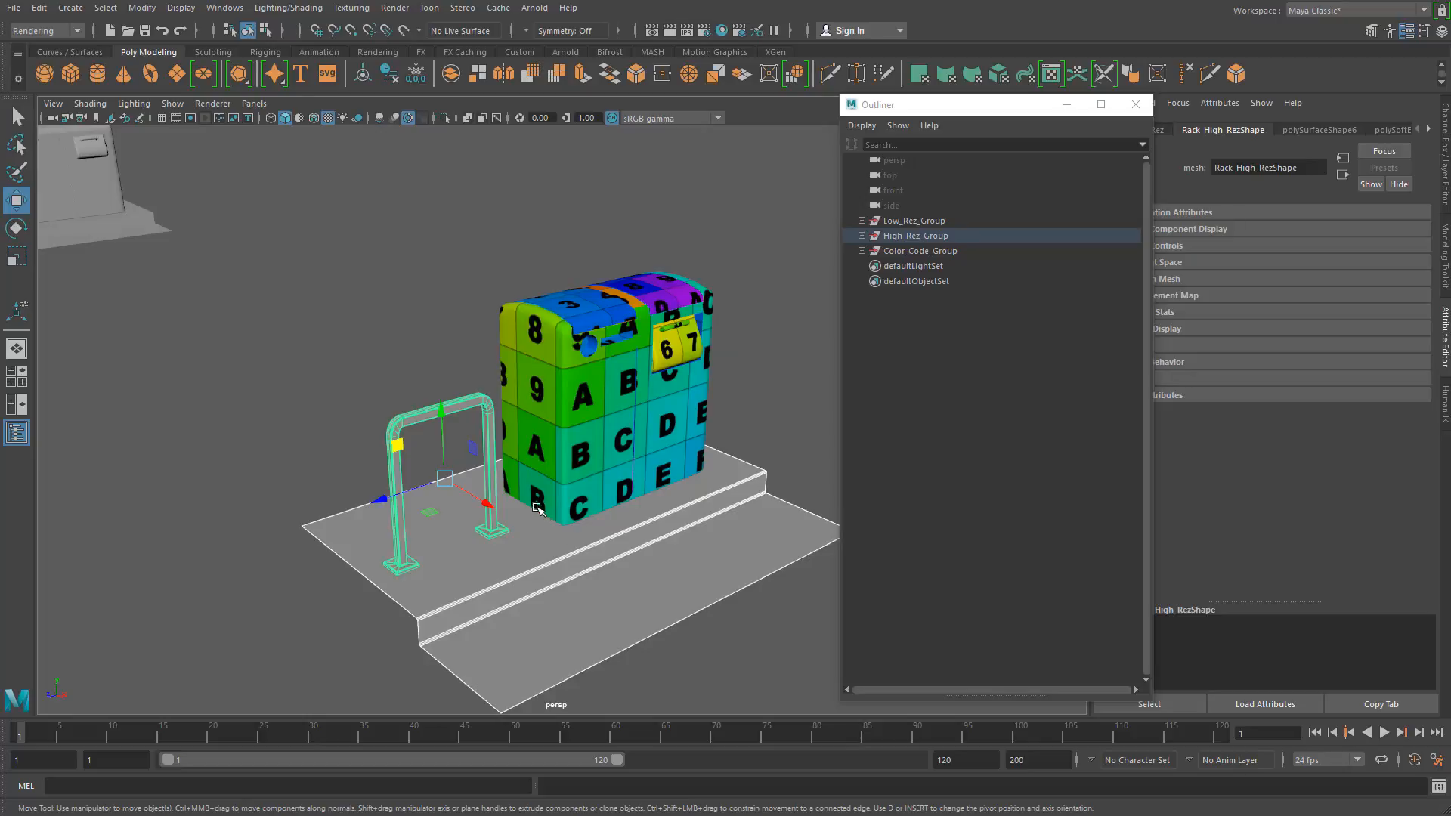
pyautogui.click(557, 315)
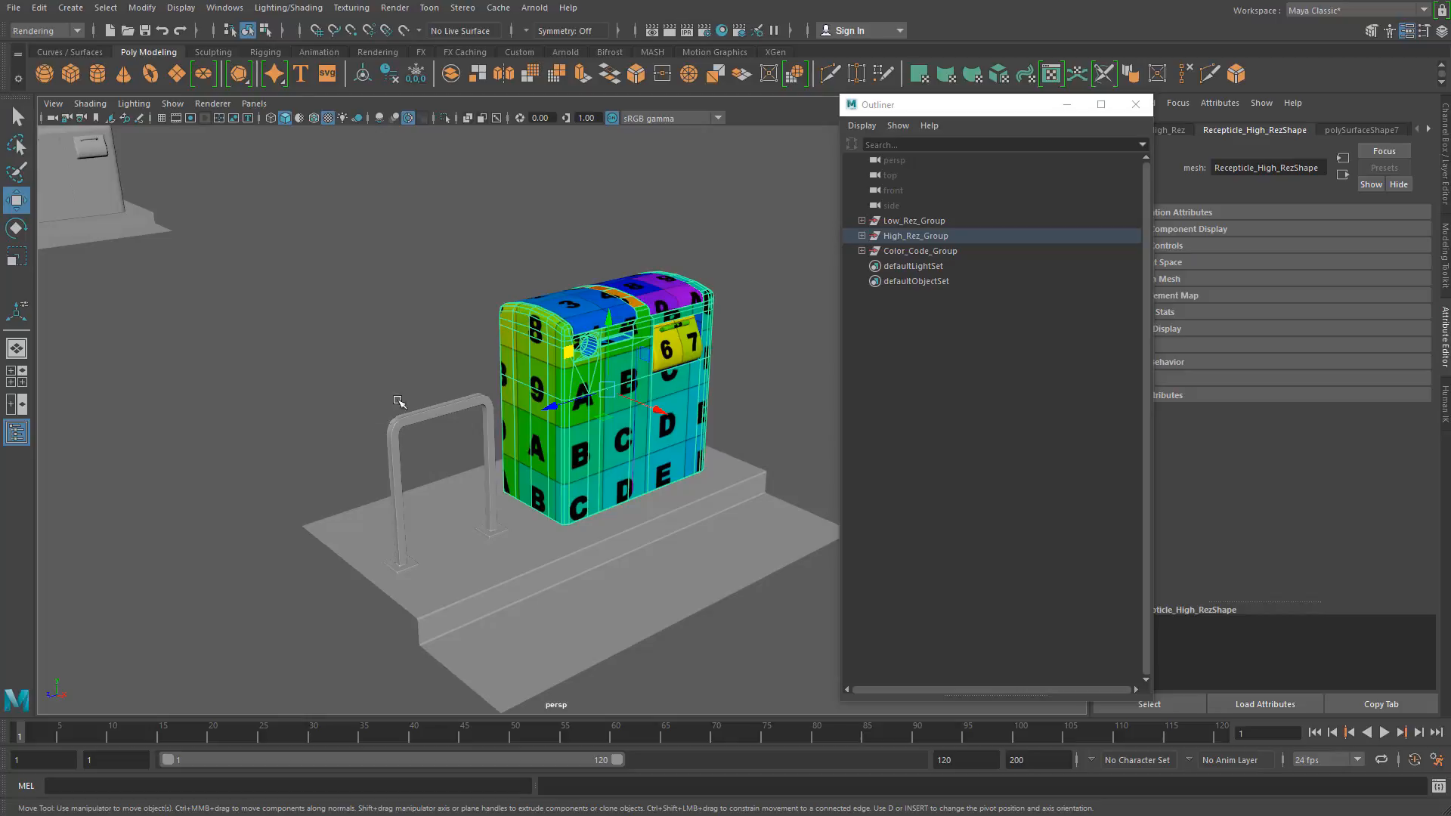
pyautogui.moveTo(396, 365); pyautogui.dragTo(443, 608)
pyautogui.moveTo(331, 219); pyautogui.dragTo(814, 634)
pyautogui.click(19, 14)
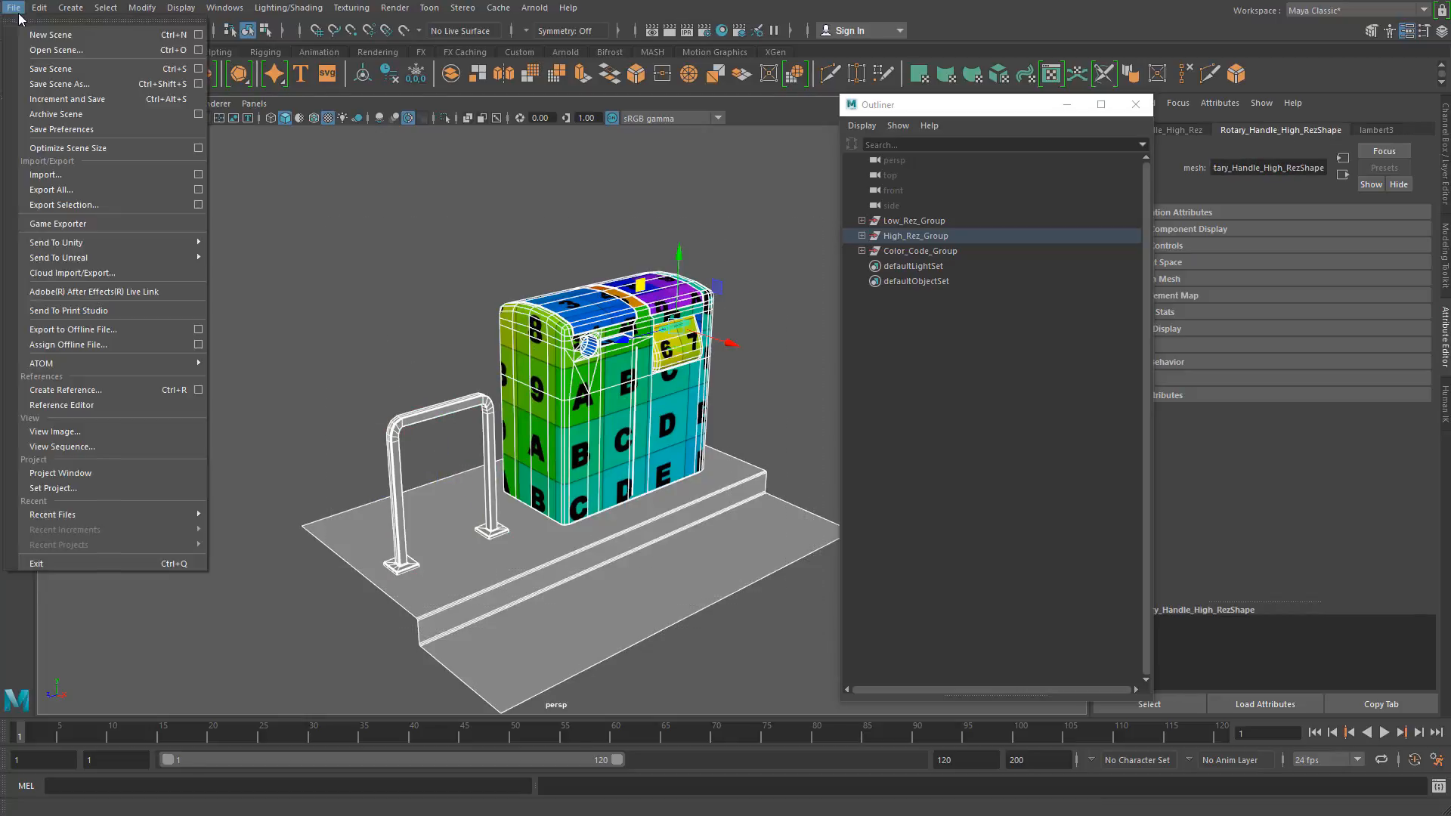
pyautogui.click(570, 269)
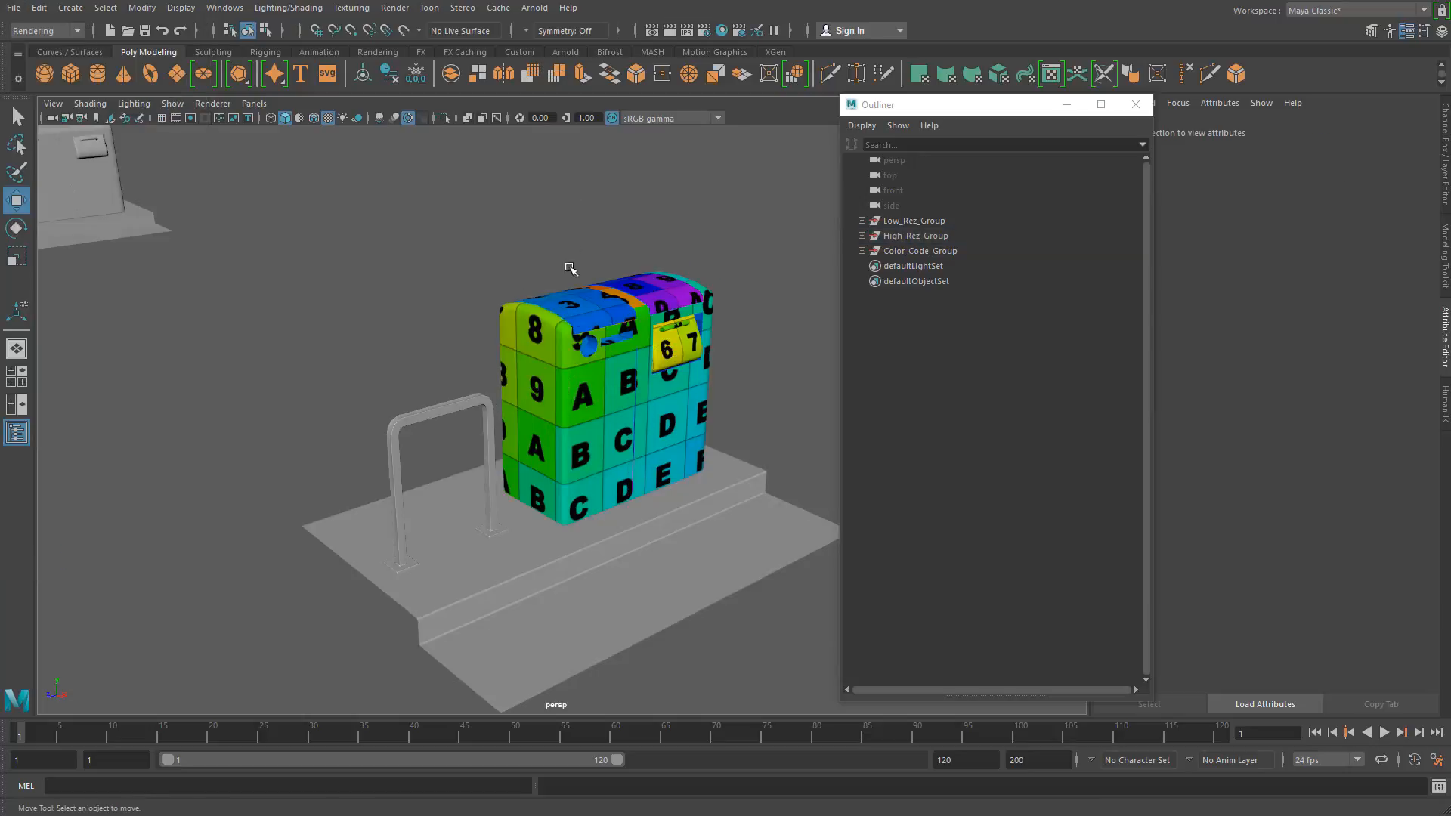
# Step: Select the receptacle parts, reselect the rack and ground, and open the UV Editor beside the model
pyautogui.moveTo(333, 369); pyautogui.dragTo(455, 628)
pyautogui.moveTo(492, 214); pyautogui.dragTo(741, 355)
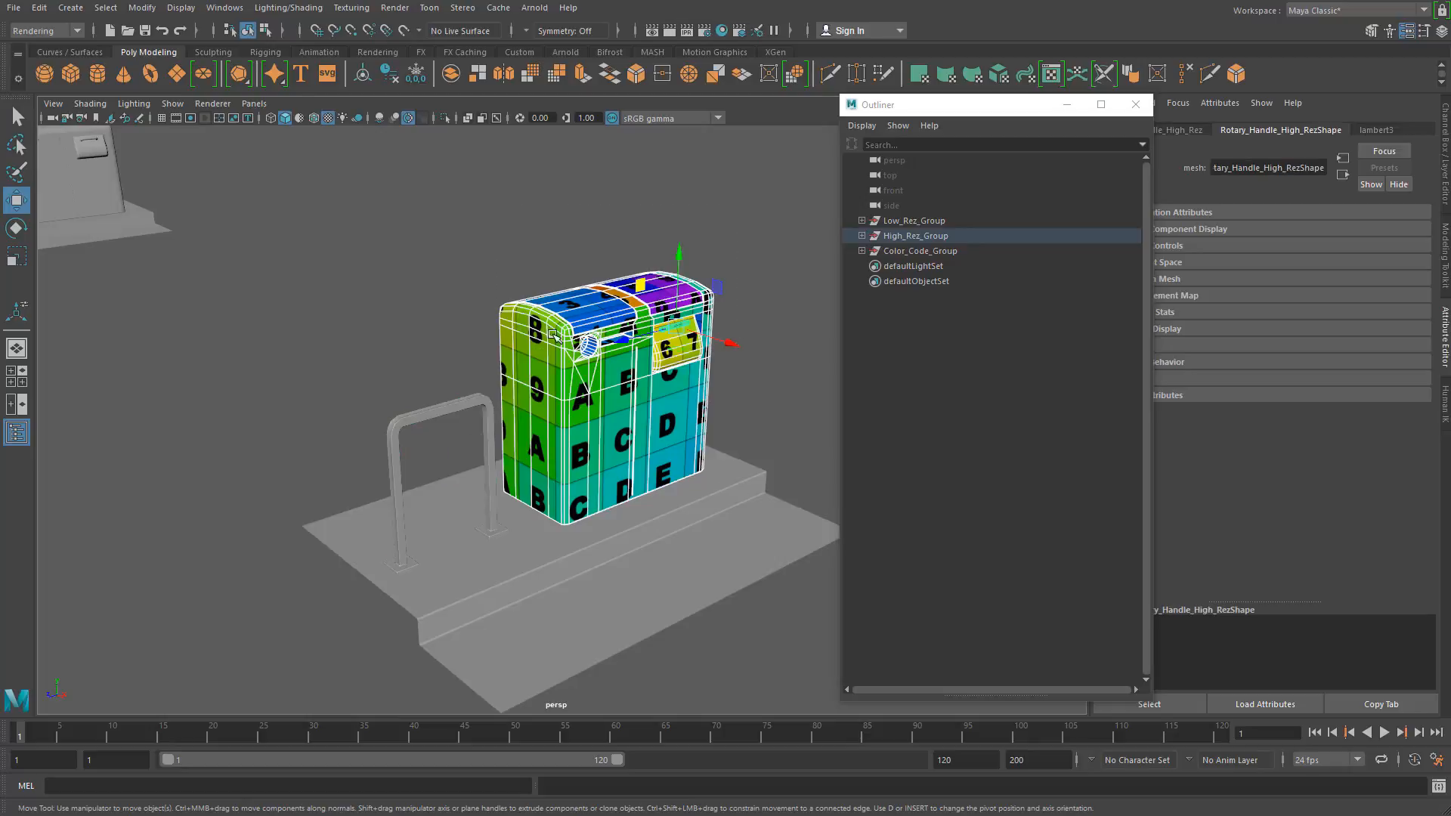
pyautogui.moveTo(298, 293); pyautogui.dragTo(488, 647)
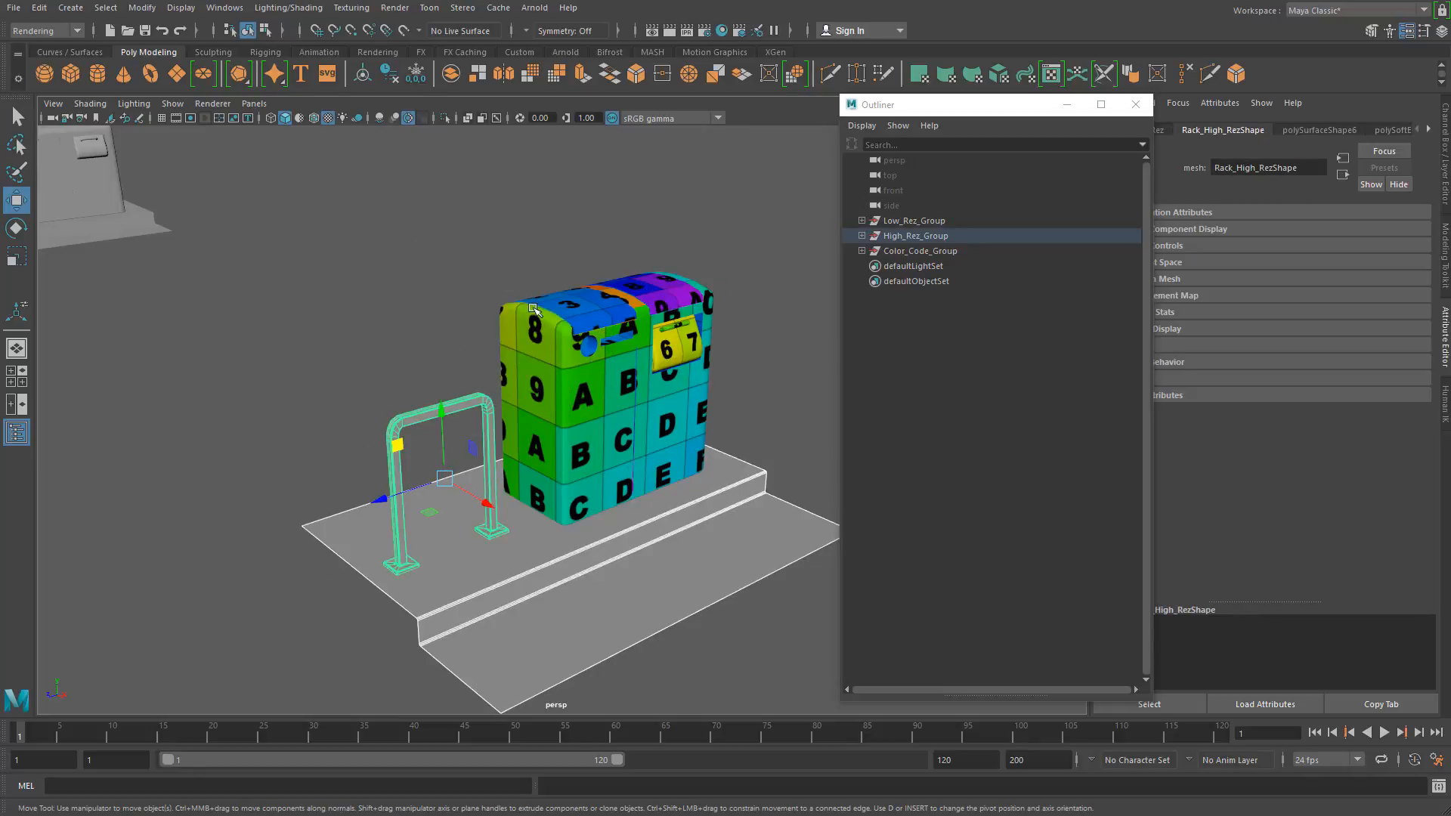
pyautogui.click(225, 8)
pyautogui.moveTo(292, 79)
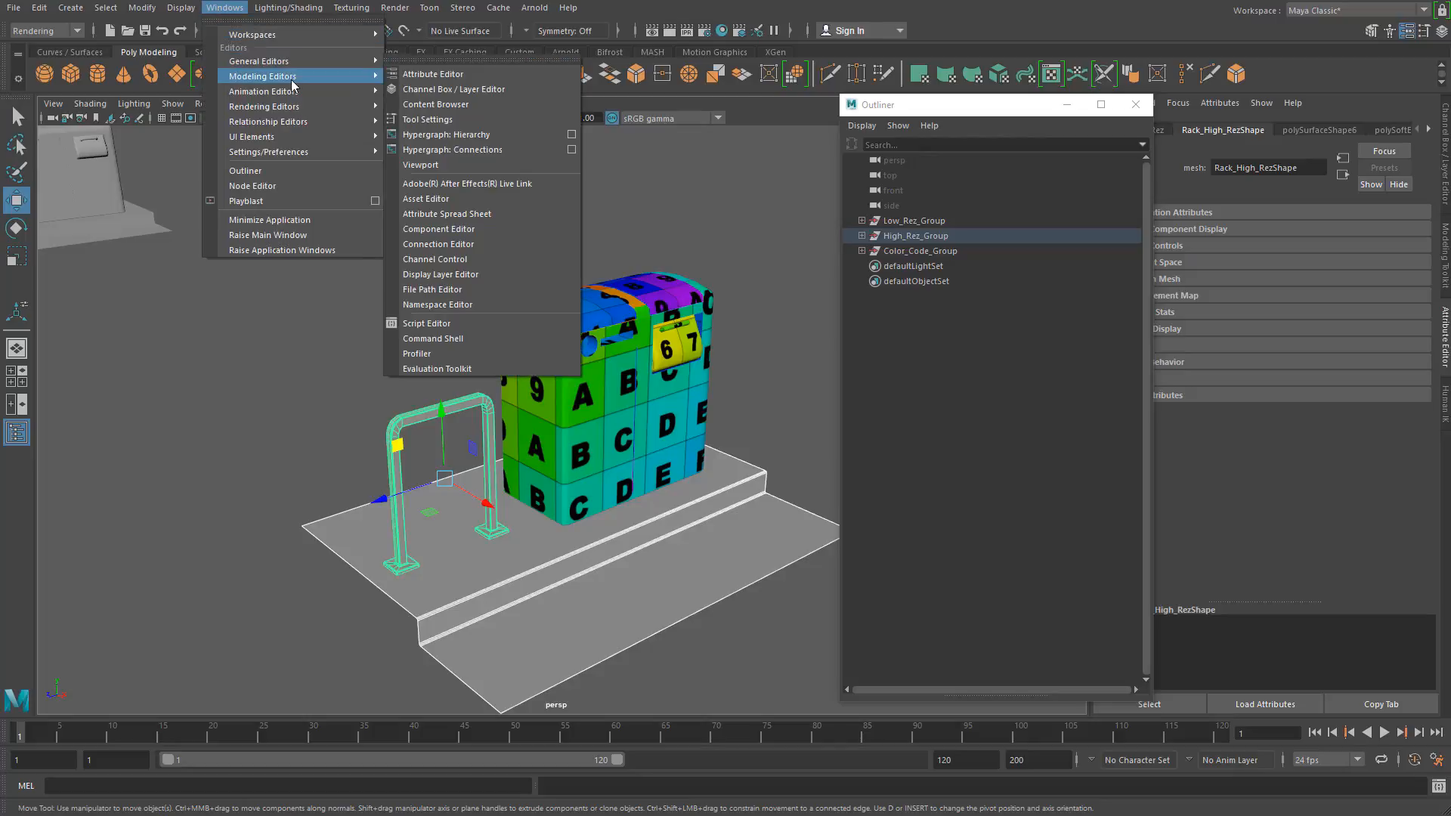
pyautogui.click(424, 120)
pyautogui.moveTo(732, 141); pyautogui.dragTo(913, 128)
pyautogui.click(428, 180)
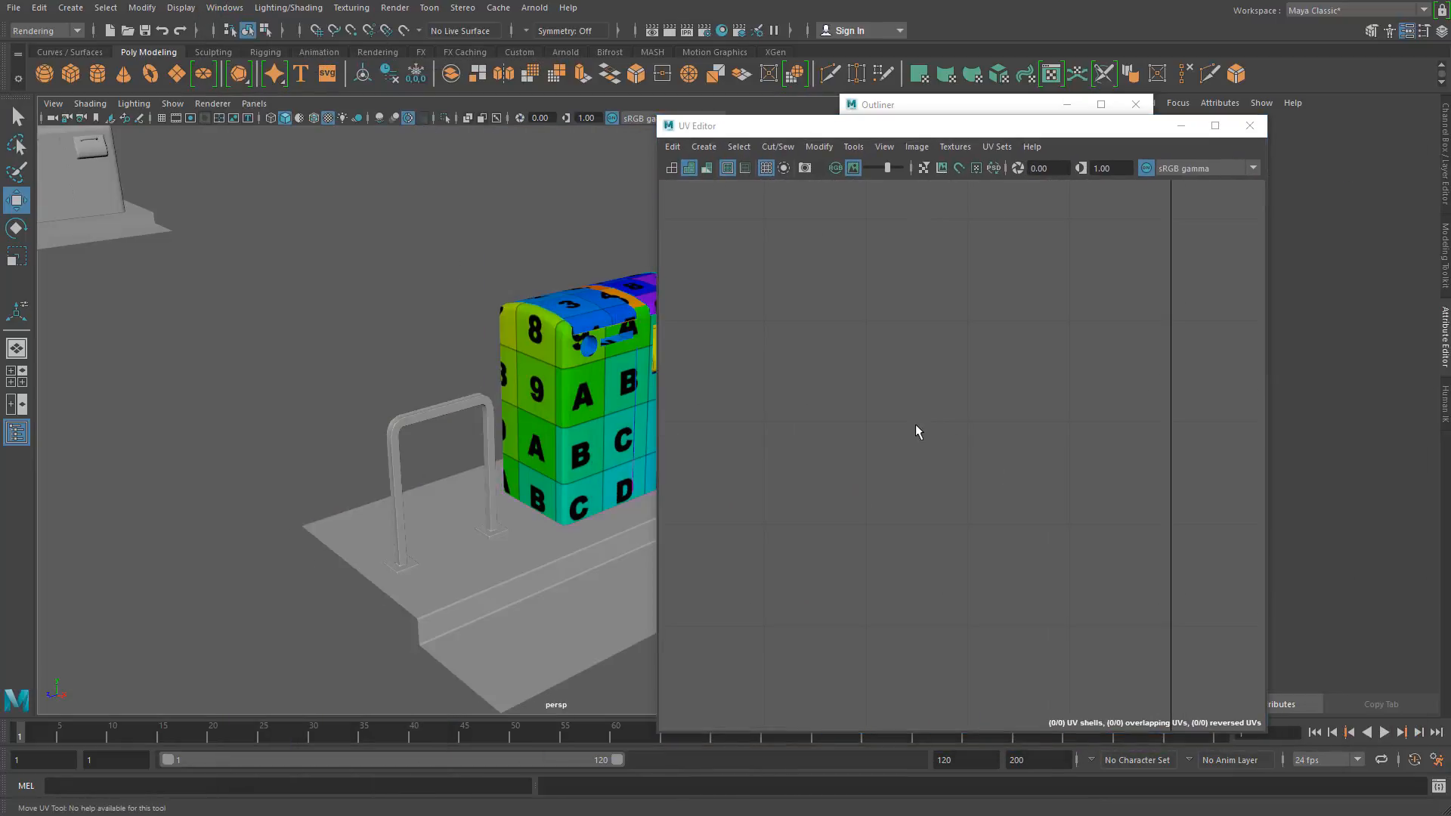
# Step: Compare the UV layouts of the rack and ground with those of the receptacle parts, and close the UV Editor
pyautogui.moveTo(285, 372); pyautogui.dragTo(459, 671)
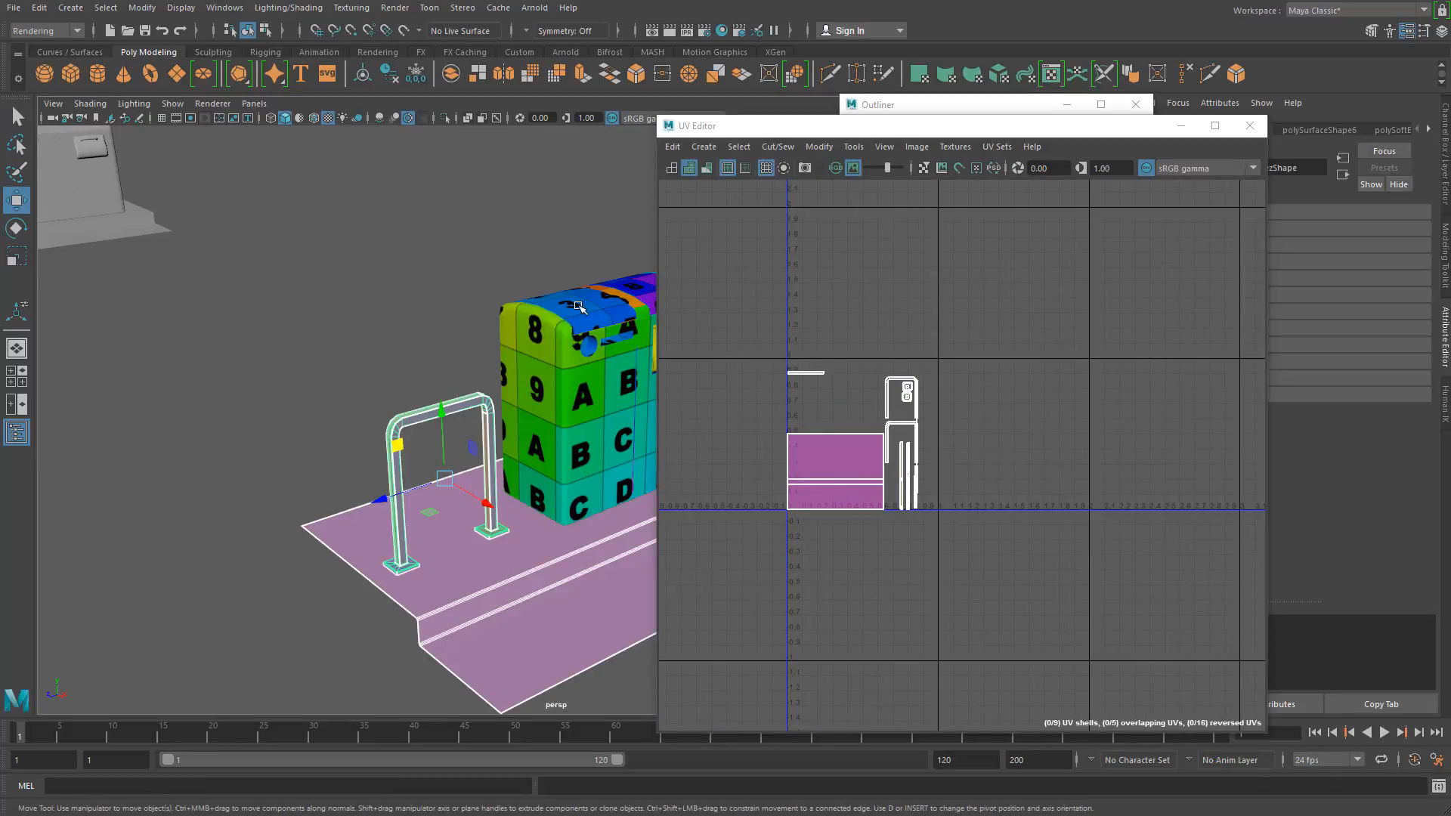
pyautogui.moveTo(477, 243); pyautogui.dragTo(790, 360)
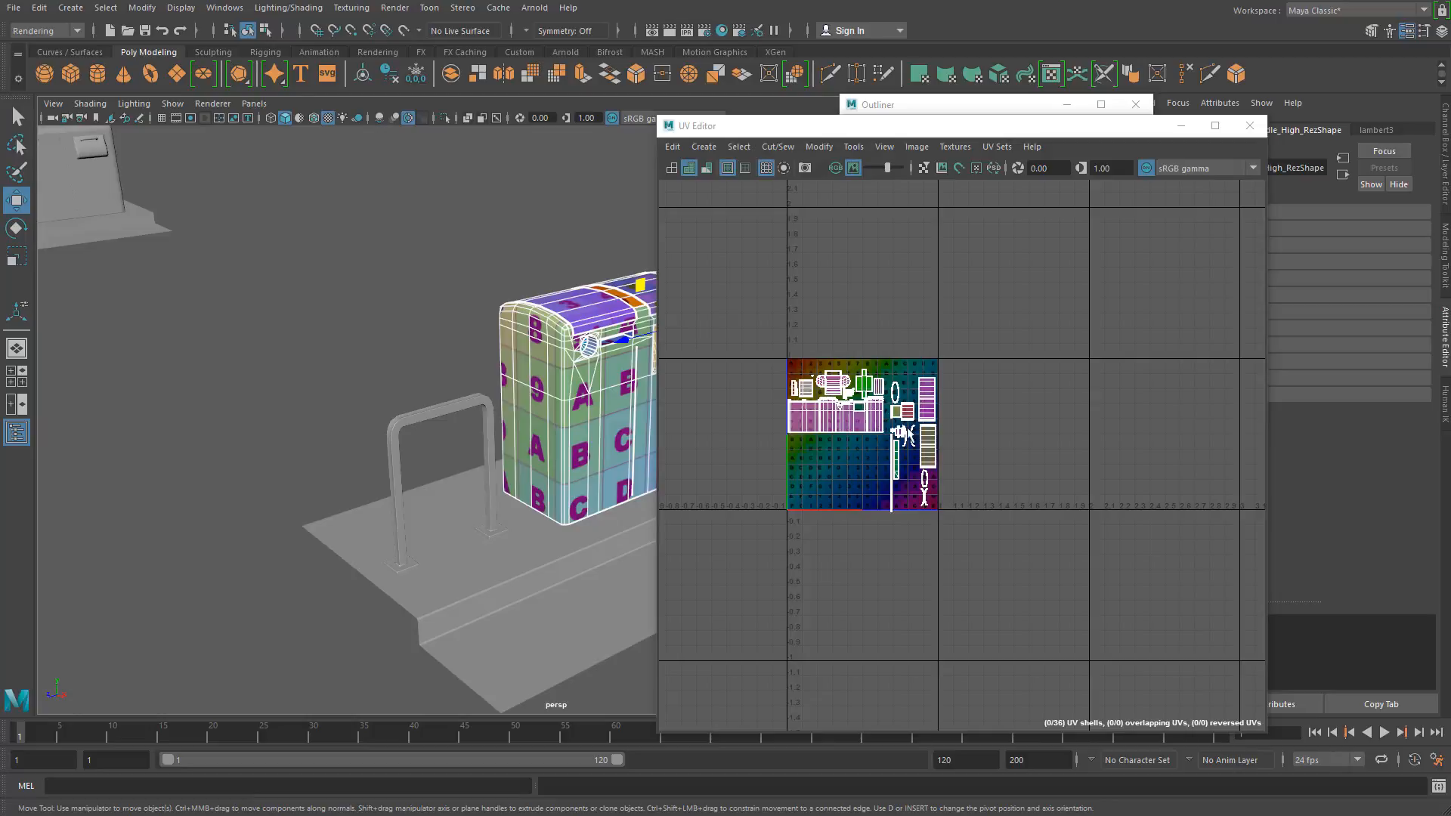
pyautogui.click(354, 359)
pyautogui.moveTo(351, 361); pyautogui.dragTo(478, 731)
pyautogui.moveTo(459, 280); pyautogui.dragTo(594, 398)
pyautogui.click(352, 330)
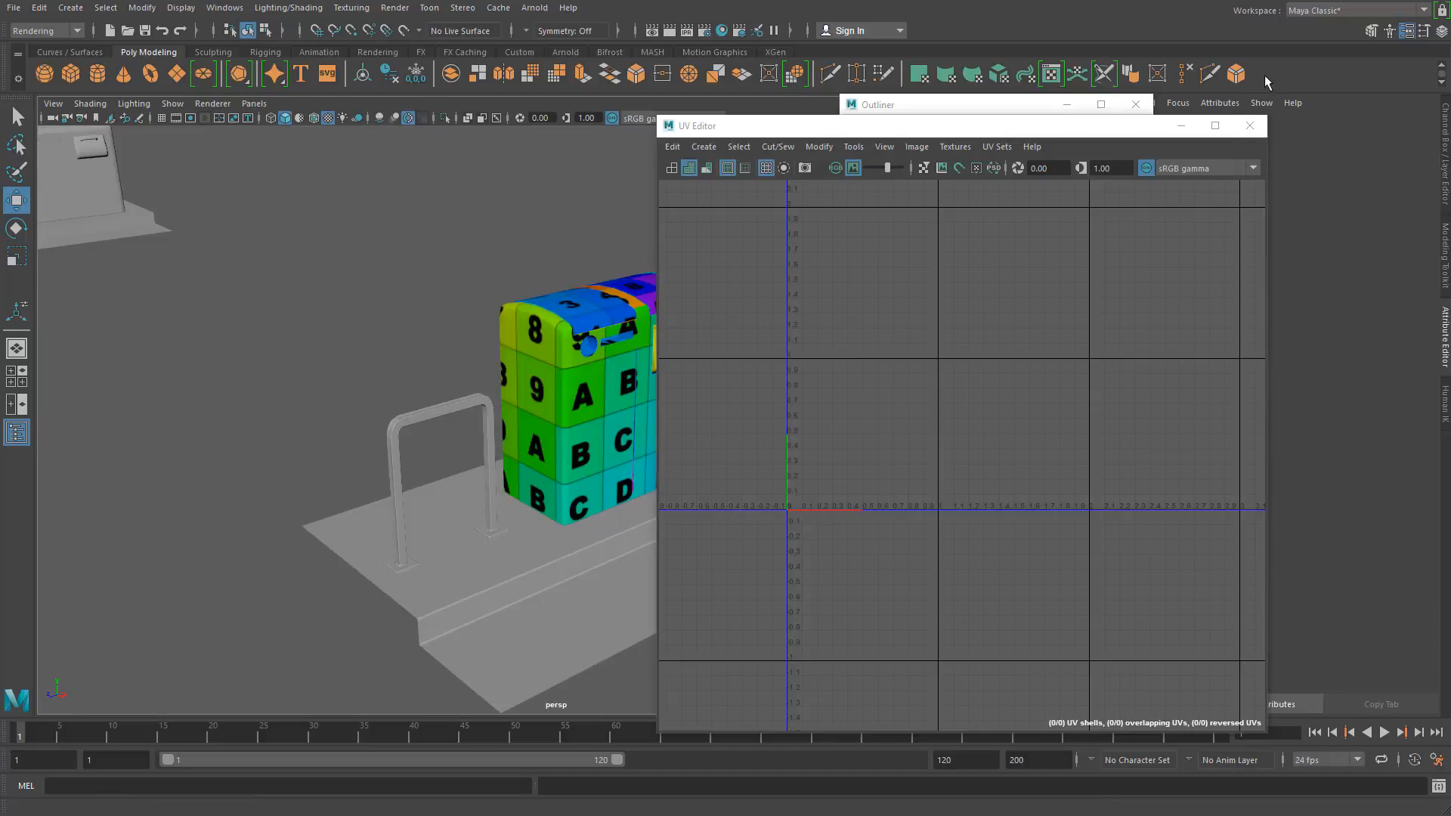
pyautogui.click(1250, 127)
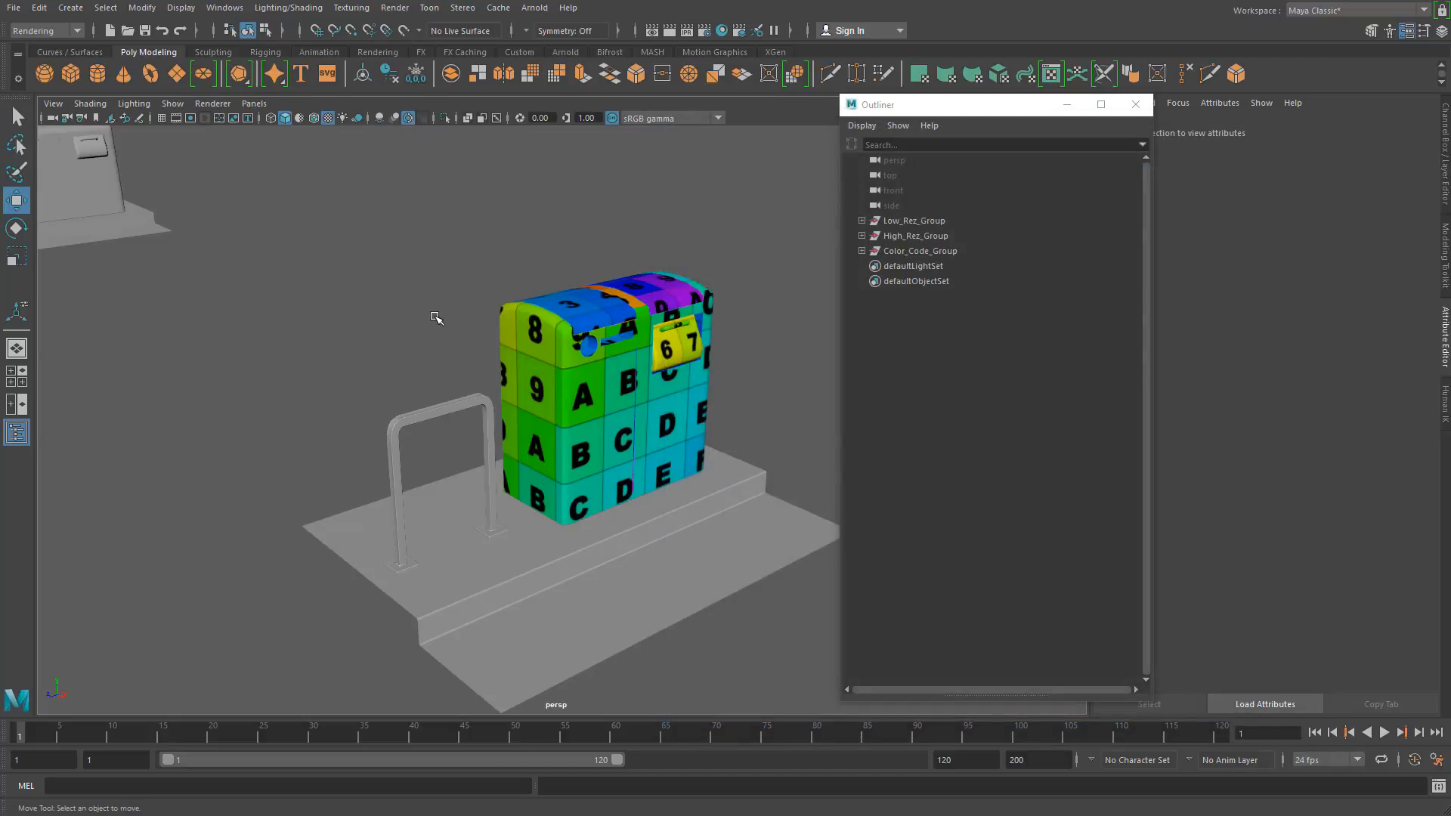
# Step: Delete the high-res rack and ground, and undo the deletion
pyautogui.moveTo(384, 369); pyautogui.dragTo(473, 650)
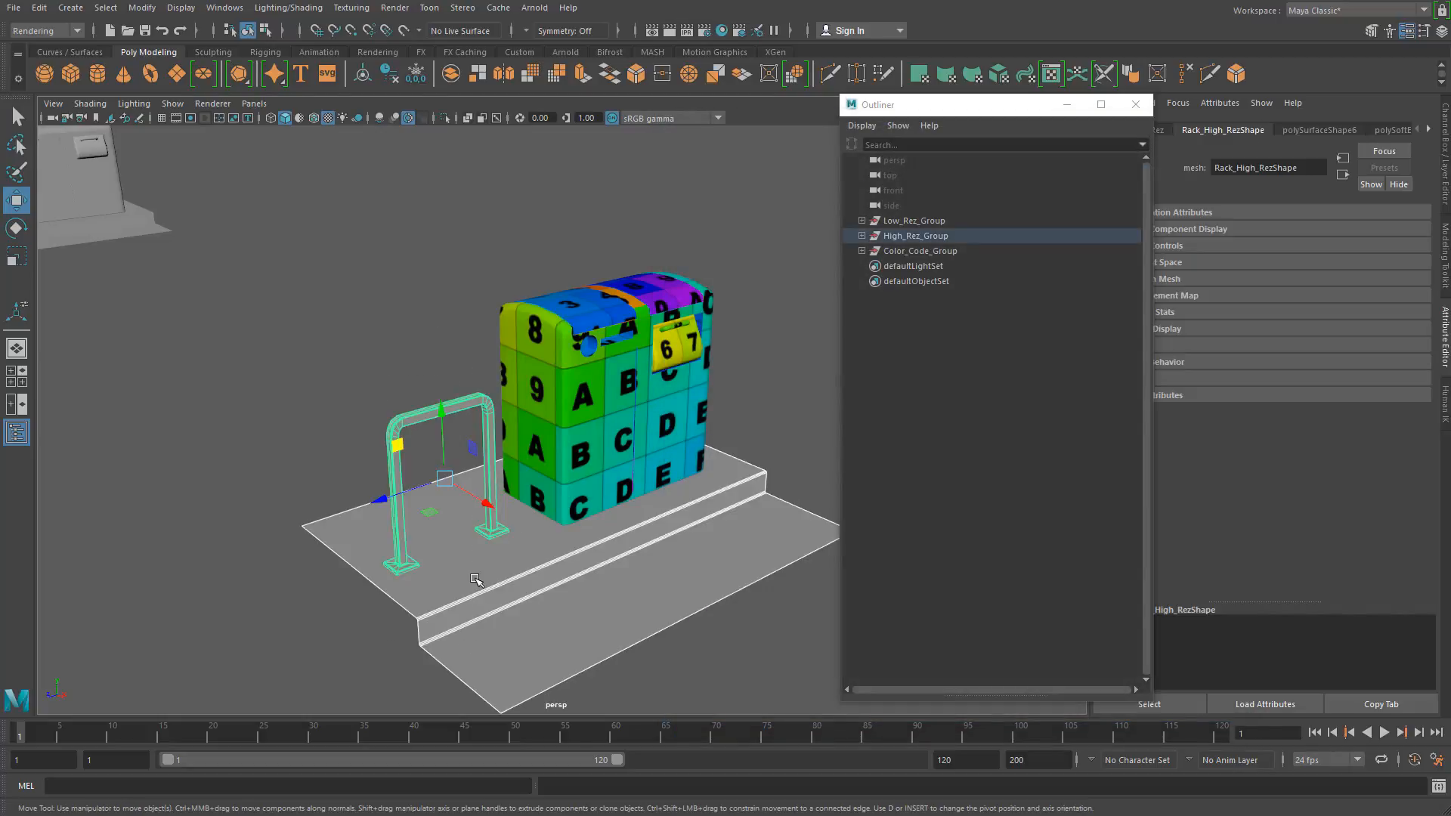
pyautogui.press('Delete')
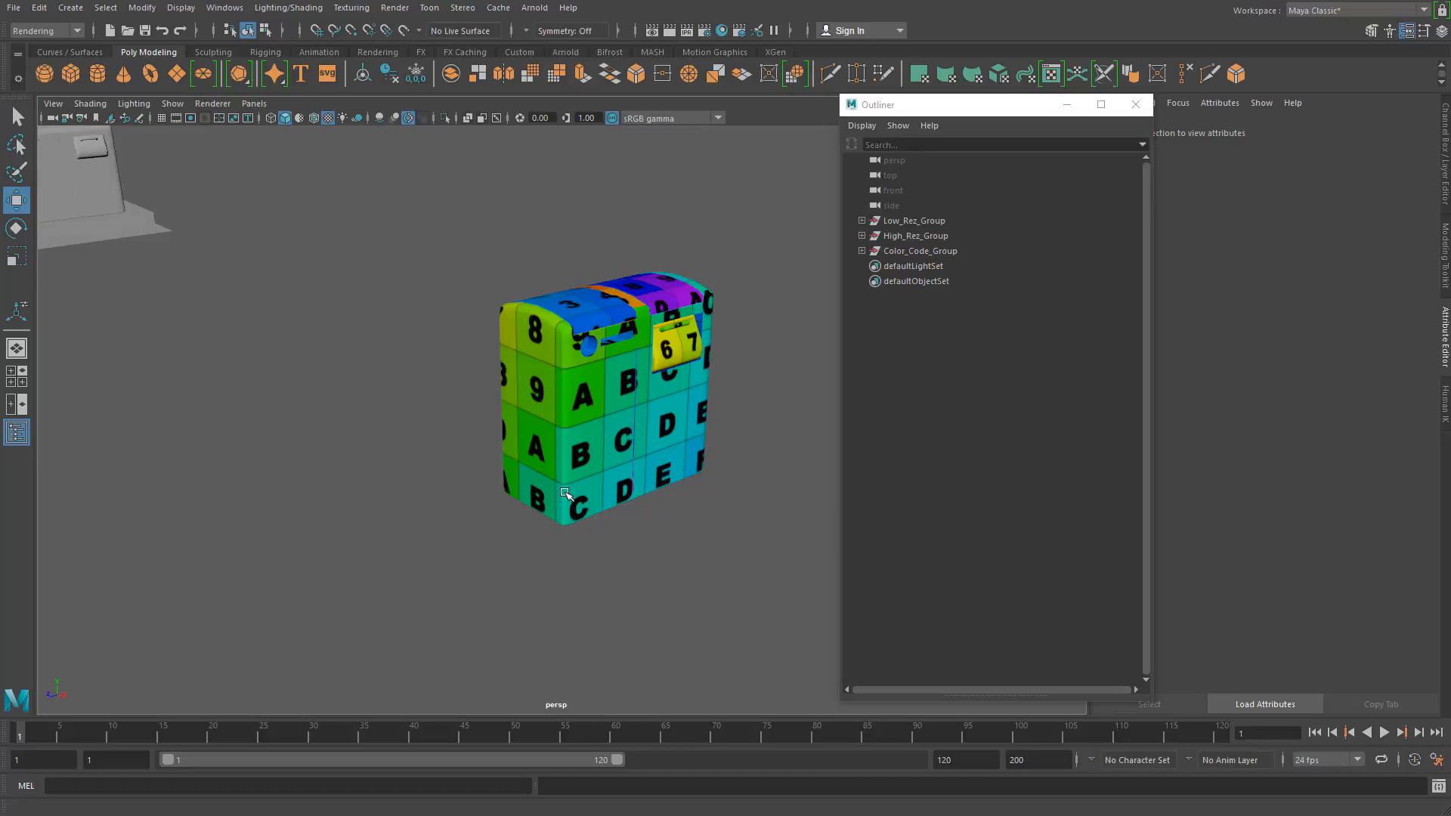
pyautogui.keyDown('alt'); pyautogui.moveTo(516, 522); pyautogui.dragTo(469, 364); pyautogui.keyUp('alt')
pyautogui.hotkey('ctrl', 'z')
pyautogui.keyDown('alt'); pyautogui.moveTo(668, 376); pyautogui.dragTo(654, 405); pyautogui.keyUp('alt')
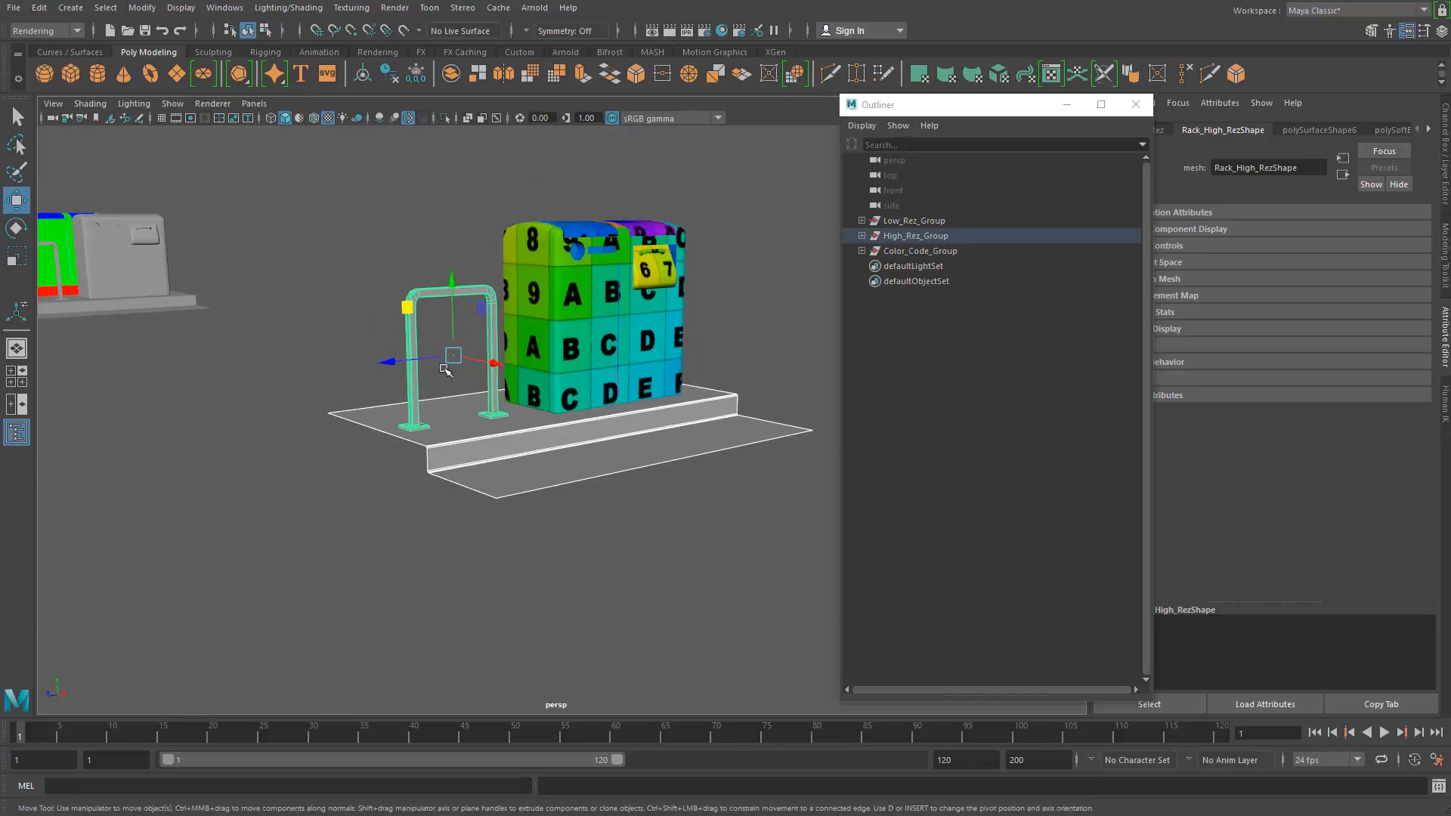
# Step: Select all high-res parts, including the rack and ground, and assign them a single new Lambert material
pyautogui.keyDown('alt'); pyautogui.moveTo(454, 393); pyautogui.dragTo(528, 421, button='right'); pyautogui.keyUp('alt')
pyautogui.keyDown('alt'); pyautogui.moveTo(529, 421); pyautogui.dragTo(514, 491); pyautogui.keyUp('alt')
pyautogui.keyDown('alt'); pyautogui.moveTo(514, 491); pyautogui.dragTo(432, 447, button='right'); pyautogui.keyUp('alt')
pyautogui.keyDown('alt'); pyautogui.moveTo(433, 448); pyautogui.dragTo(434, 363, button='middle'); pyautogui.keyUp('alt')
pyautogui.keyDown('alt'); pyautogui.moveTo(435, 363); pyautogui.dragTo(528, 438, button='right'); pyautogui.keyUp('alt')
pyautogui.press('super')
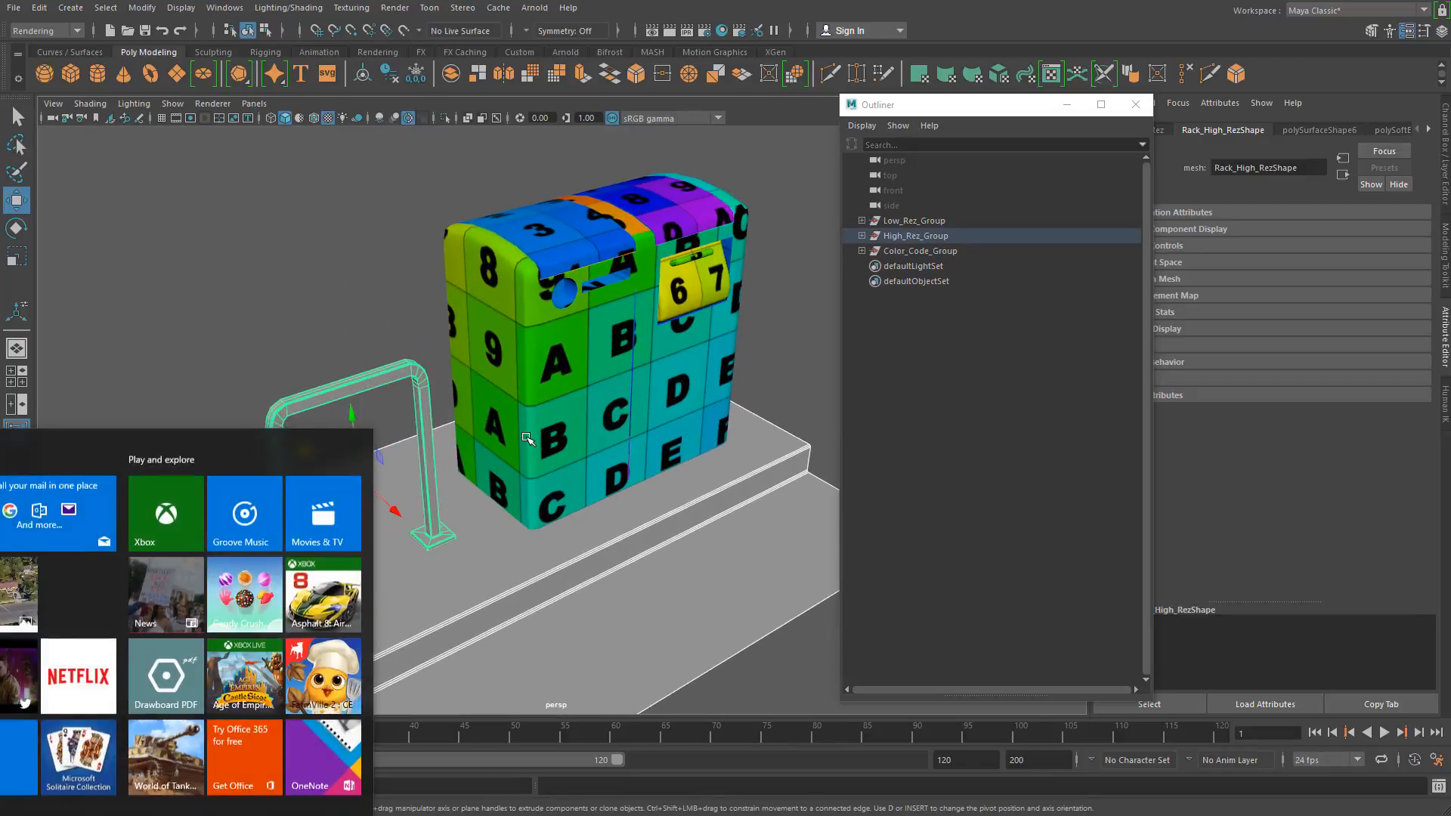
pyautogui.click(363, 227)
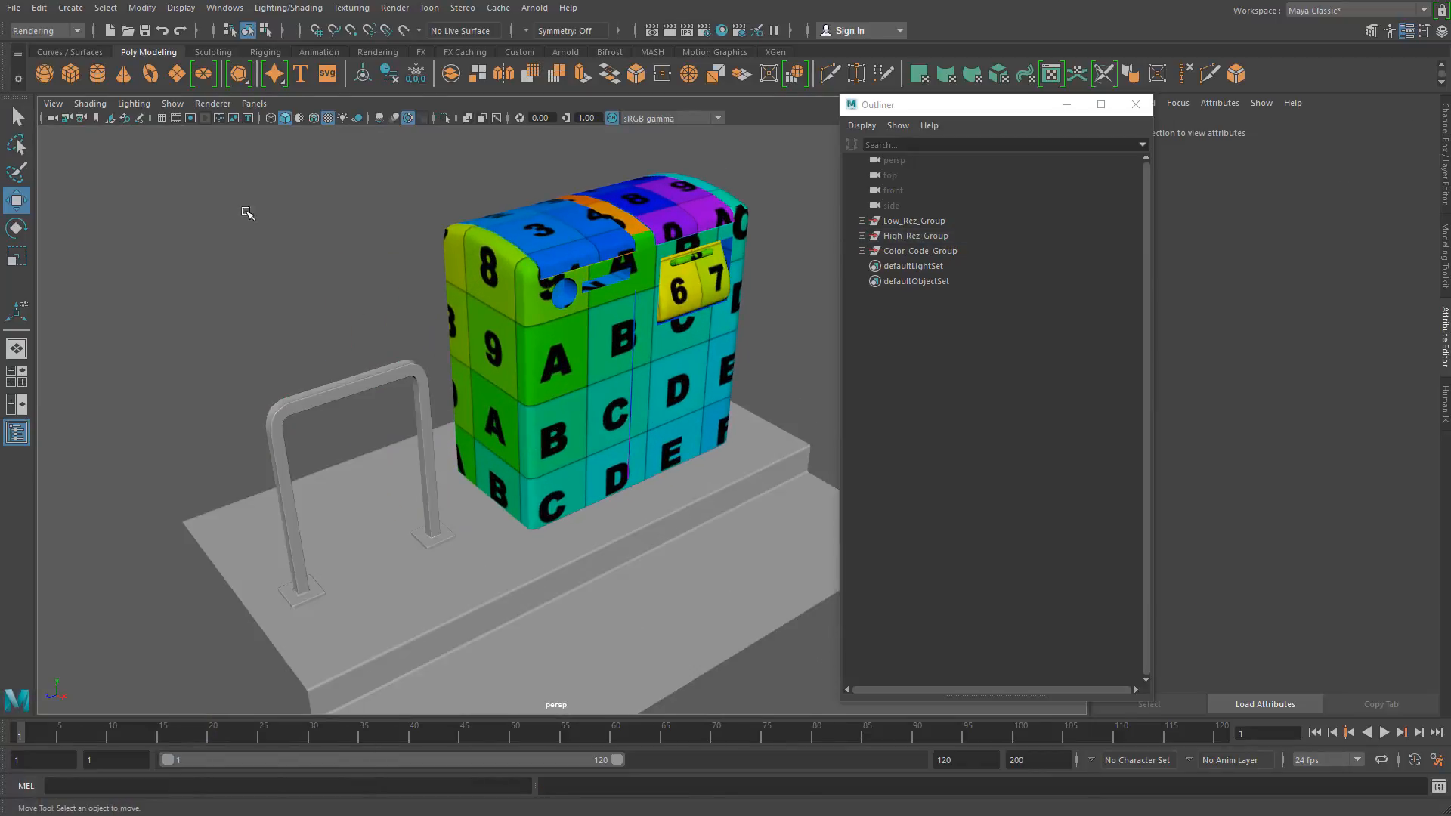
pyautogui.moveTo(163, 163); pyautogui.dragTo(892, 669)
pyautogui.rightClick(495, 289)
pyautogui.click(525, 675)
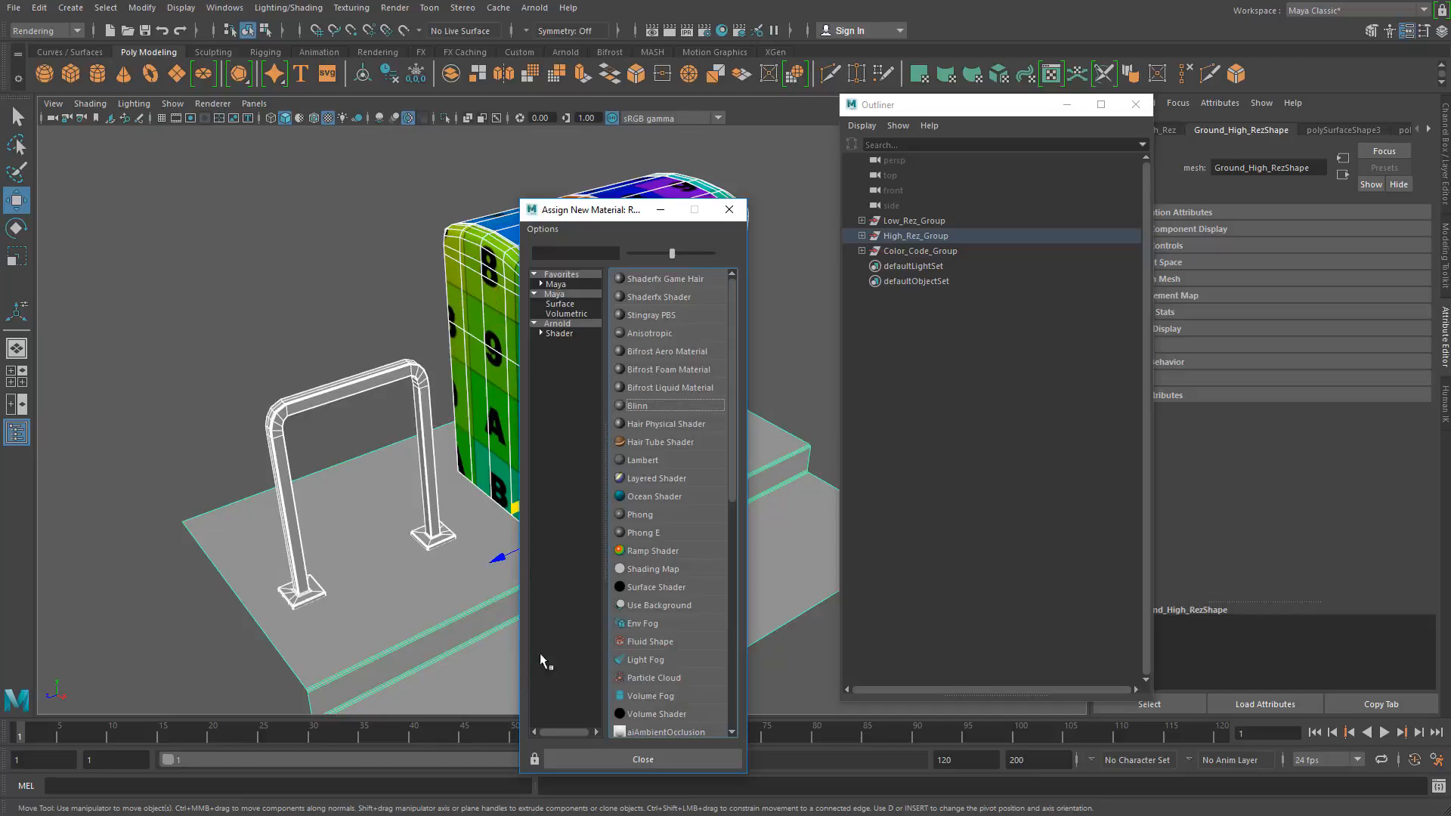
pyautogui.click(641, 460)
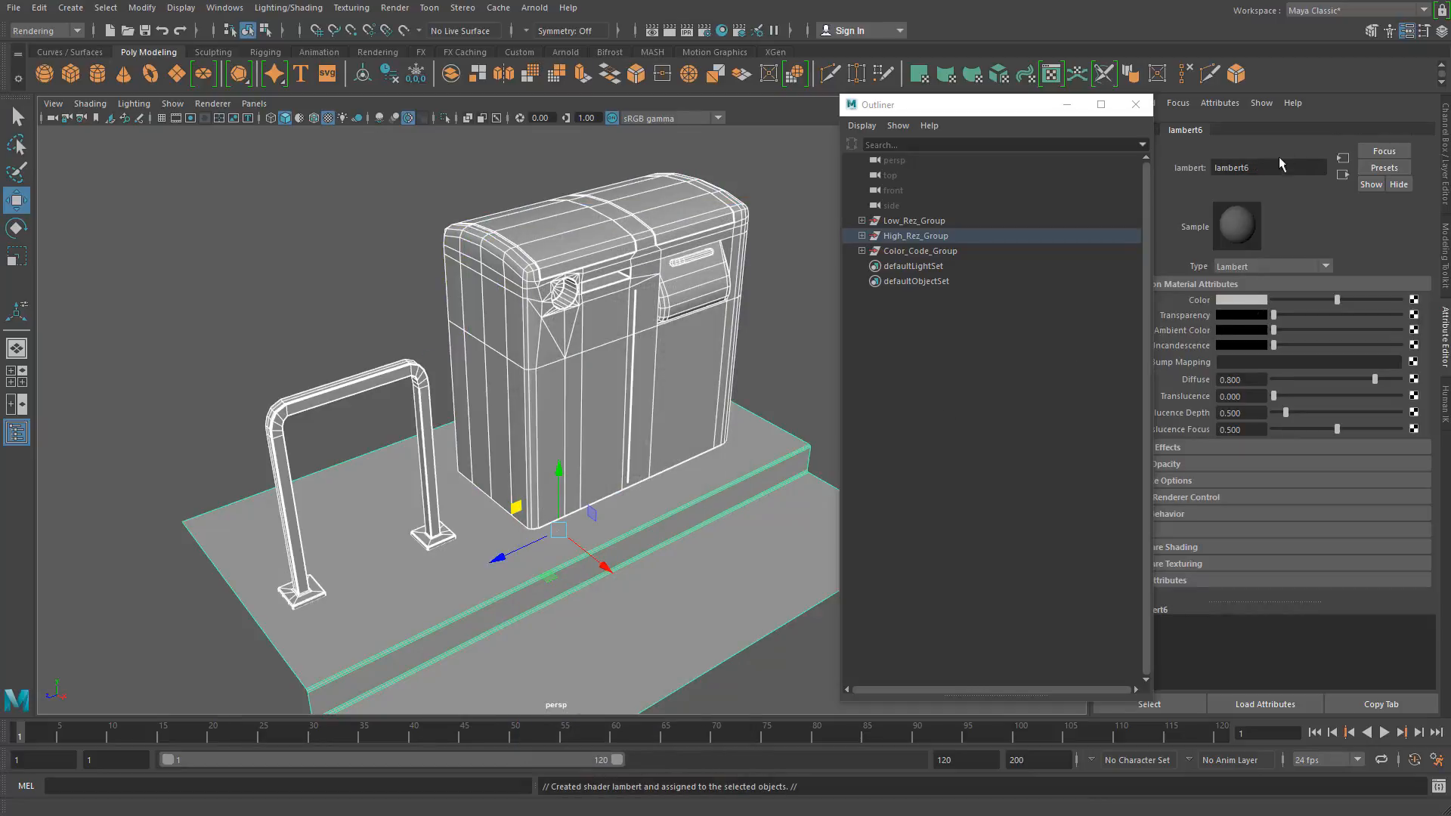
# Step: Rename the new Lambert material to HighRez
pyautogui.doubleClick(1257, 166)
pyautogui.write('u')
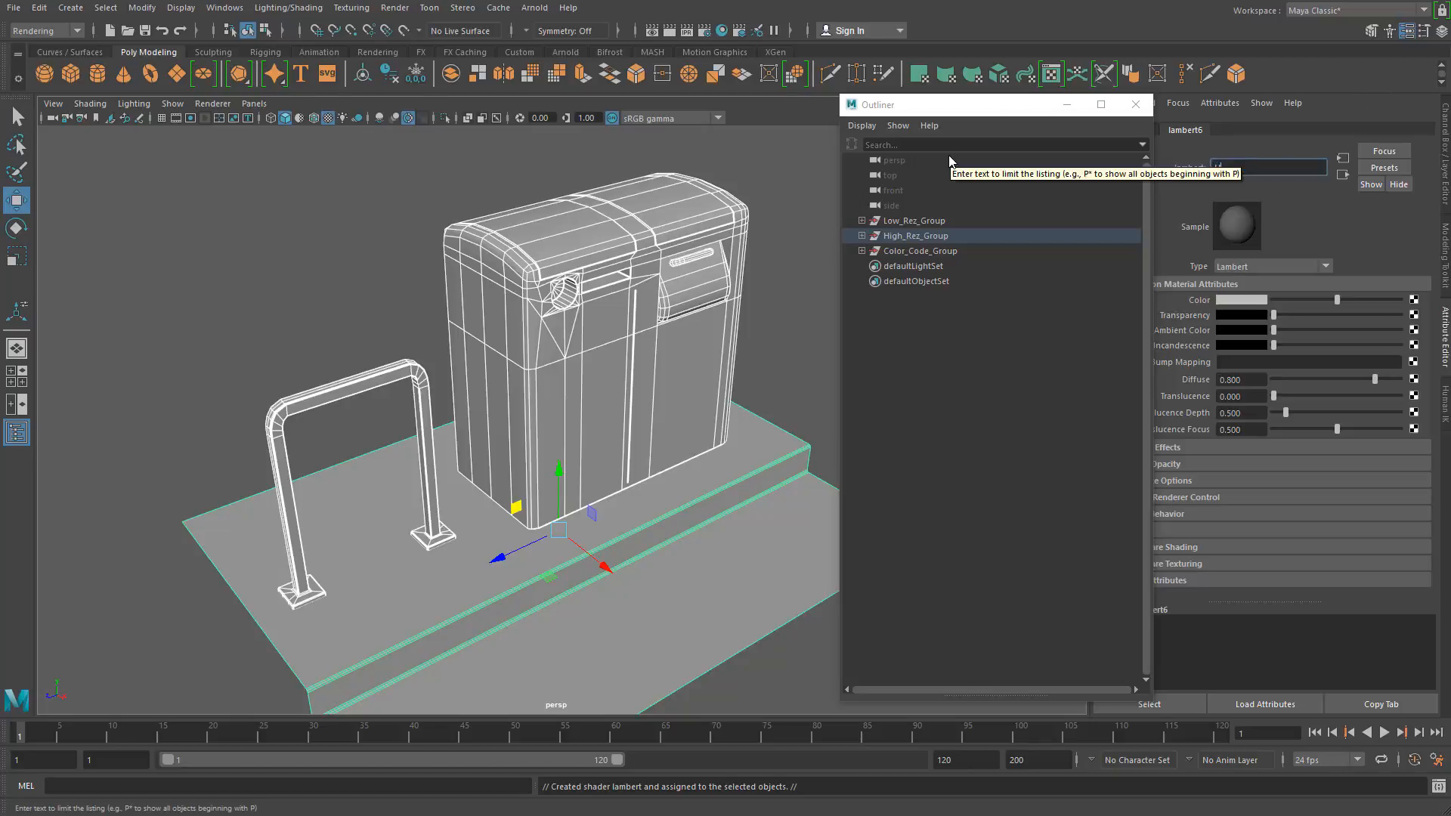
pyautogui.press('Return')
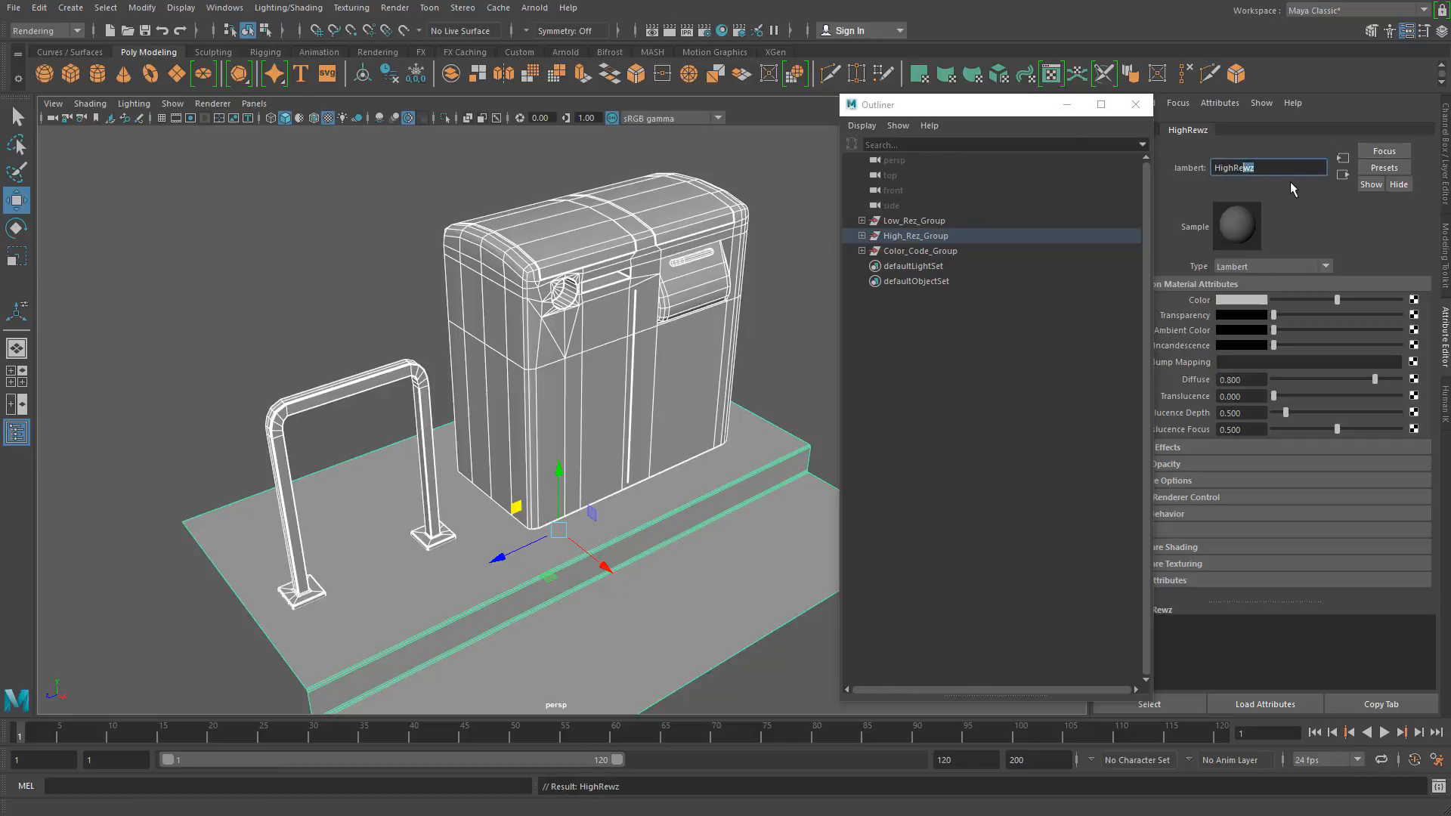
pyautogui.press('BackSpace')
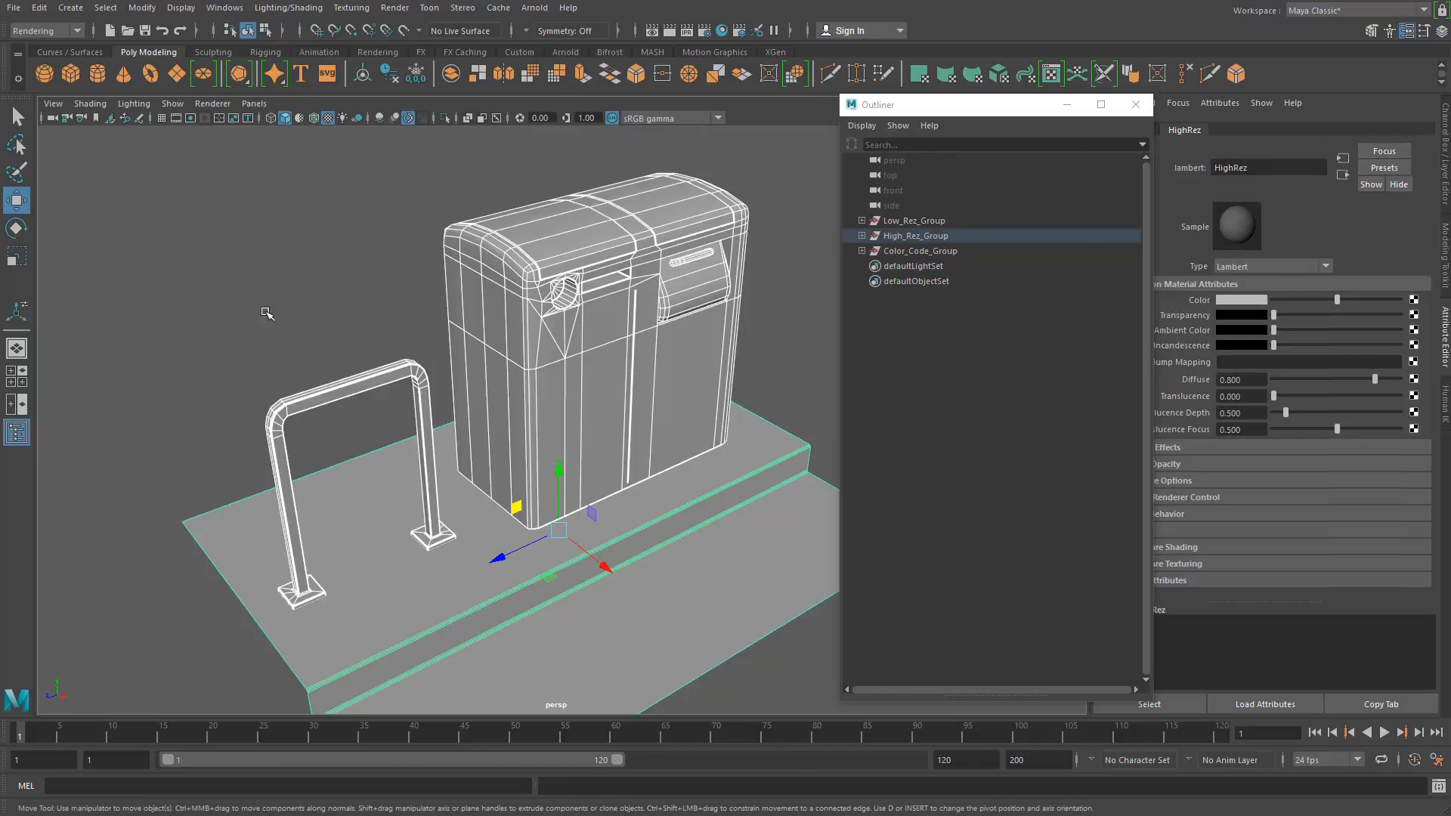
# Step: Expand High_Rez_Group in the Outliner and select all of its parts, from Ground_High_Rez to Glass_High_Rez
pyautogui.click(266, 314)
pyautogui.click(862, 236)
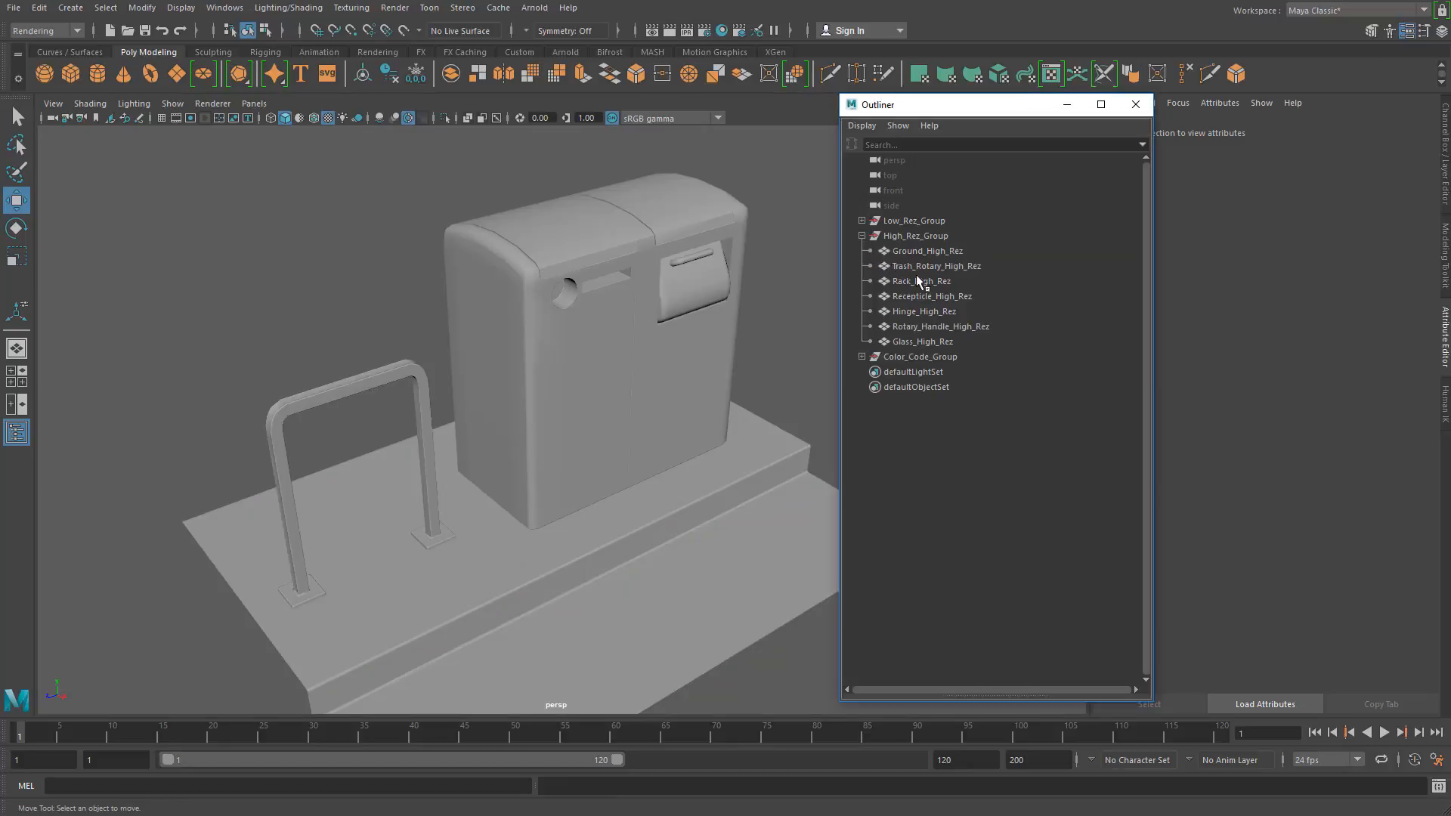
pyautogui.click(931, 252)
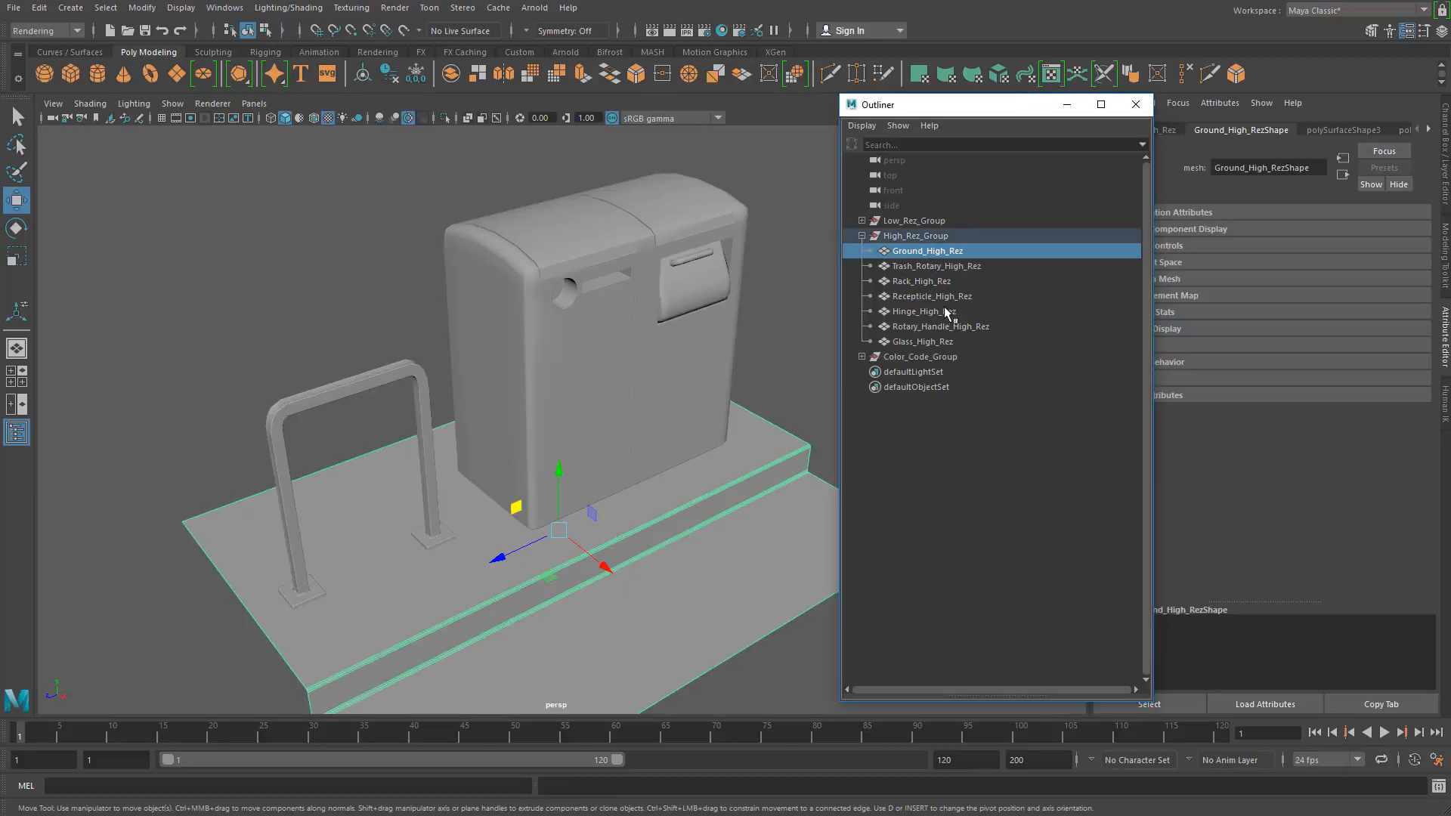
pyautogui.keyDown('shift'); pyautogui.click(926, 342); pyautogui.keyUp('shift')
pyautogui.click(265, 189)
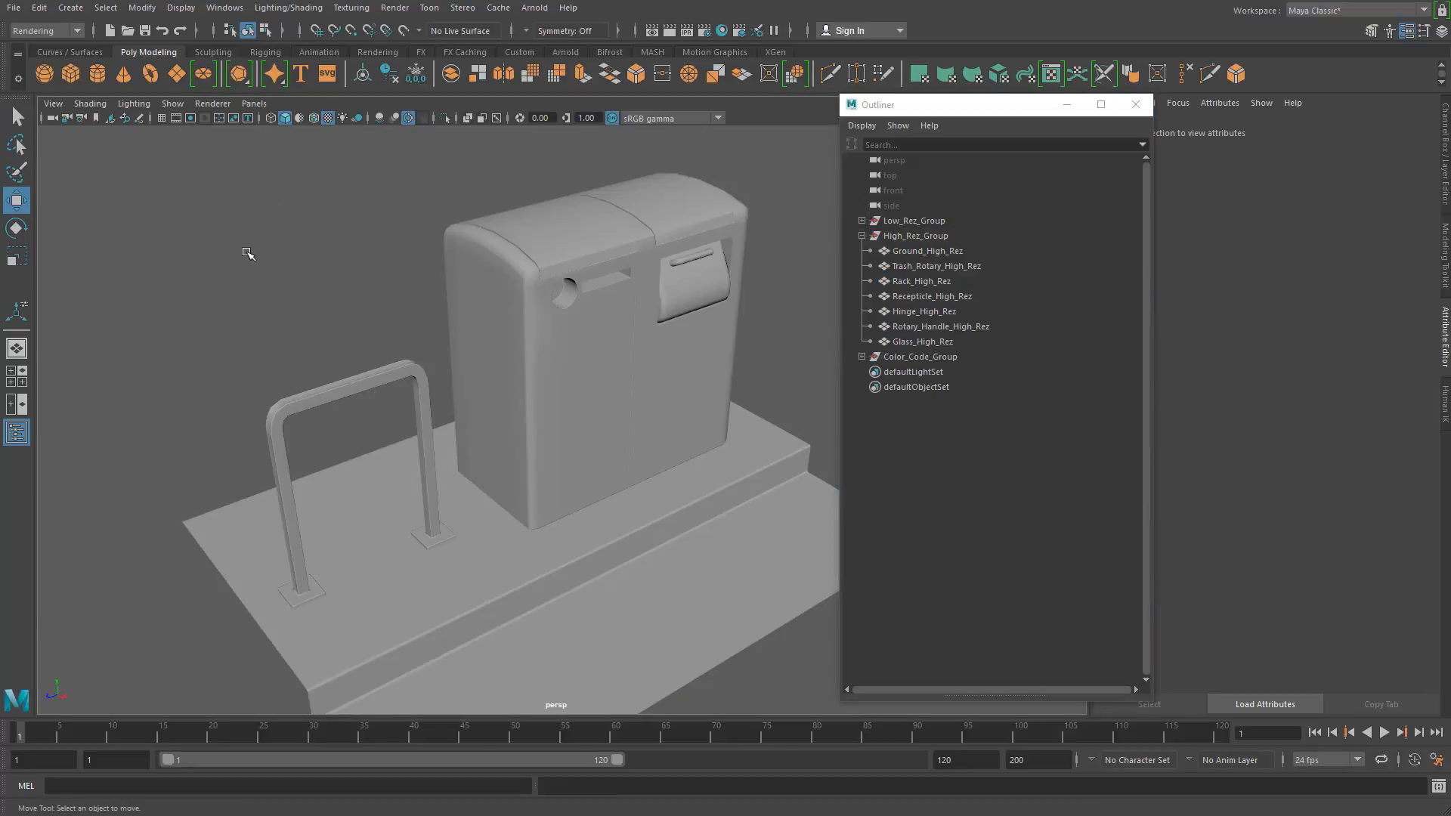
pyautogui.moveTo(228, 189); pyautogui.dragTo(834, 699)
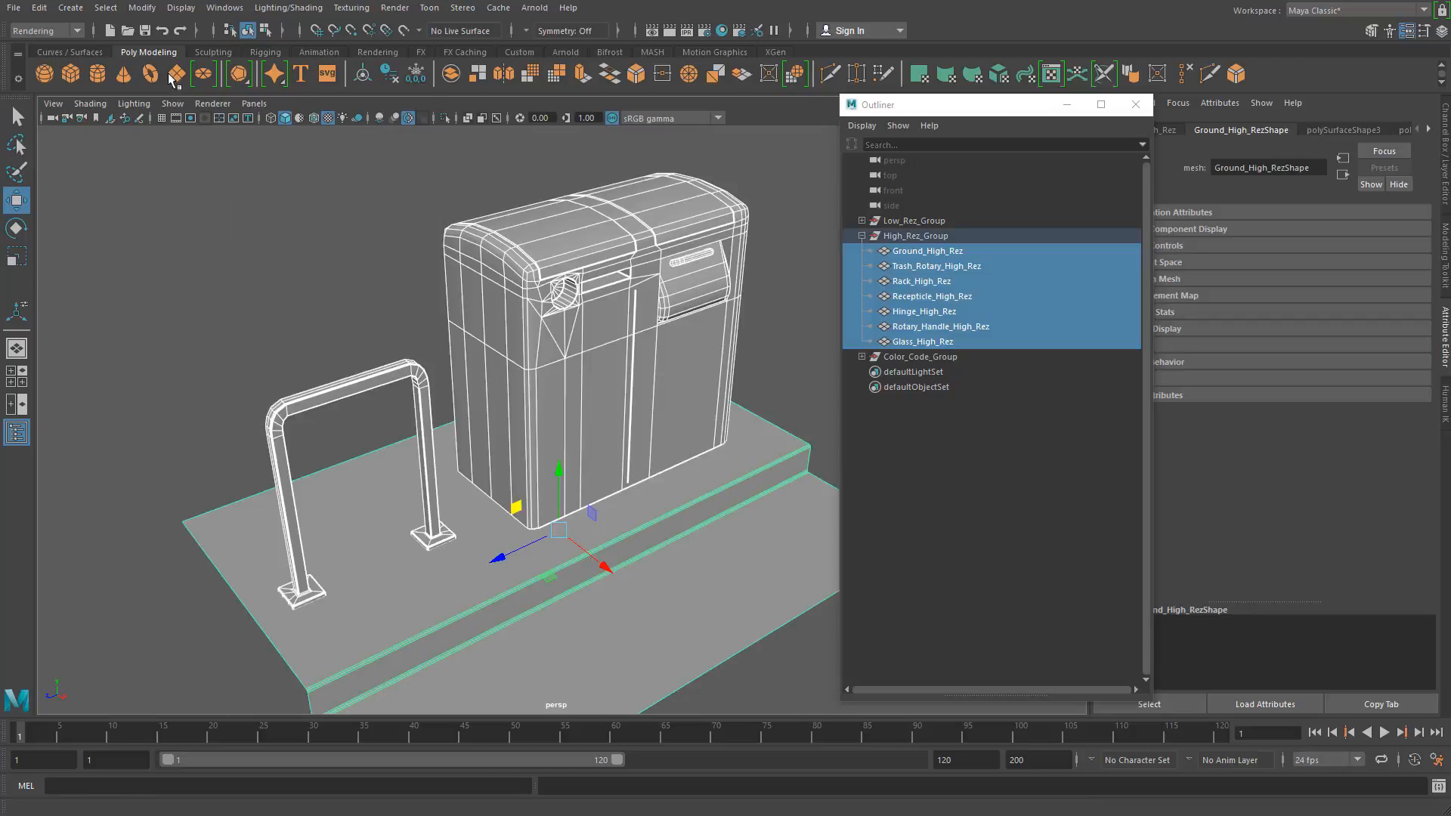
# Step: Open the export options for the selection, review the FBX preset's geometry settings, and proceed to the export file dialog
pyautogui.click(14, 8)
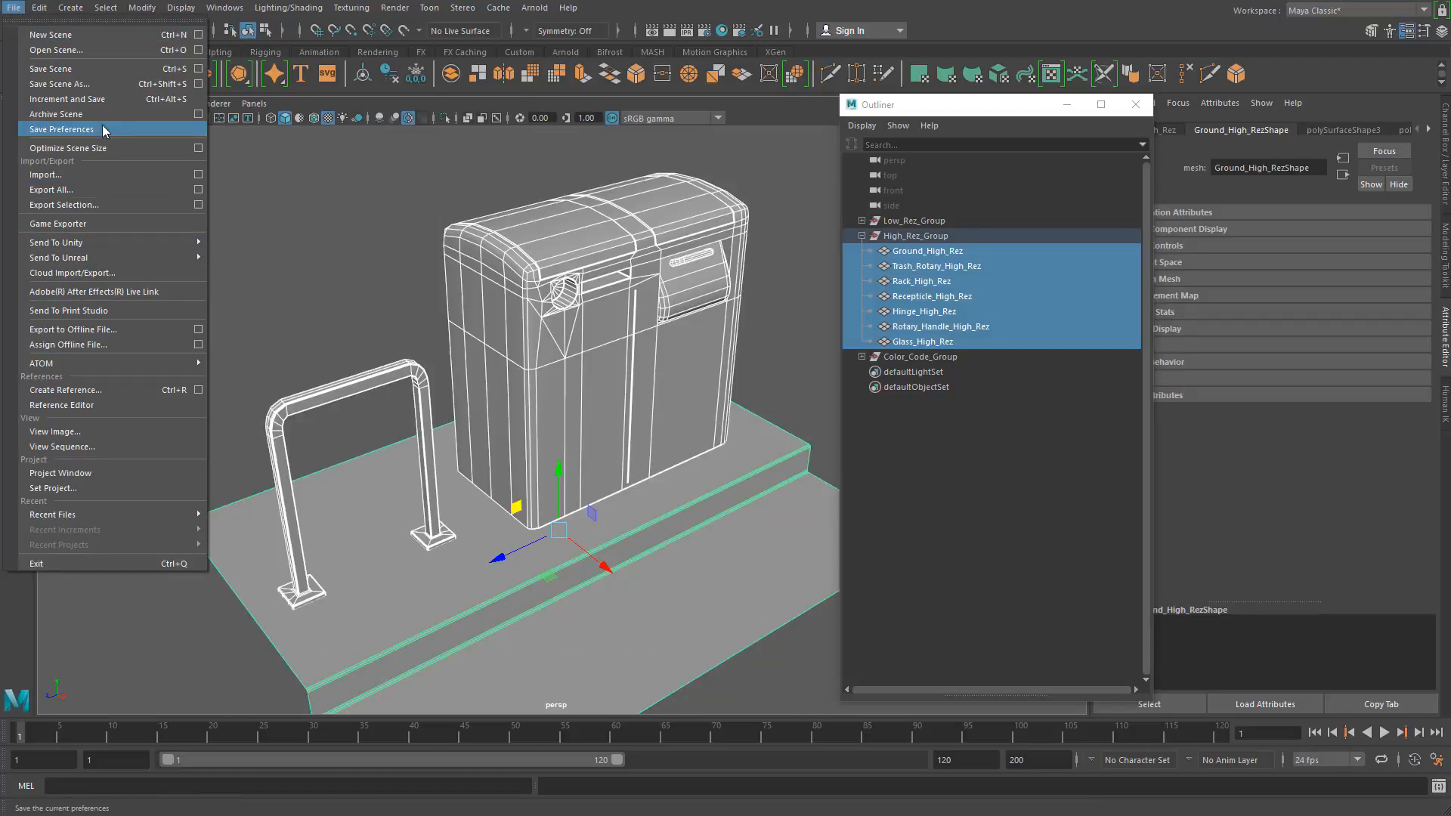
pyautogui.click(196, 205)
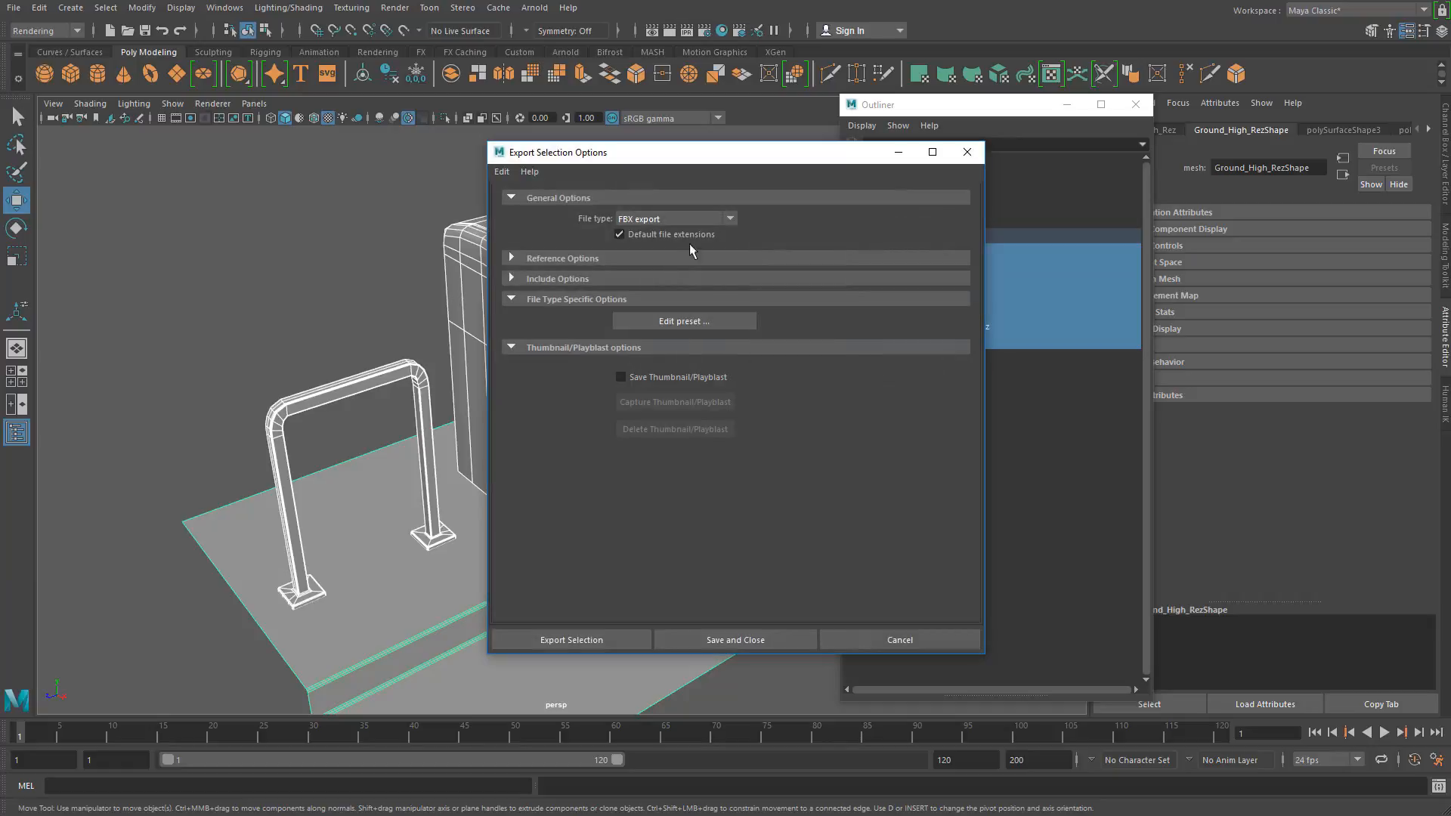
pyautogui.click(695, 325)
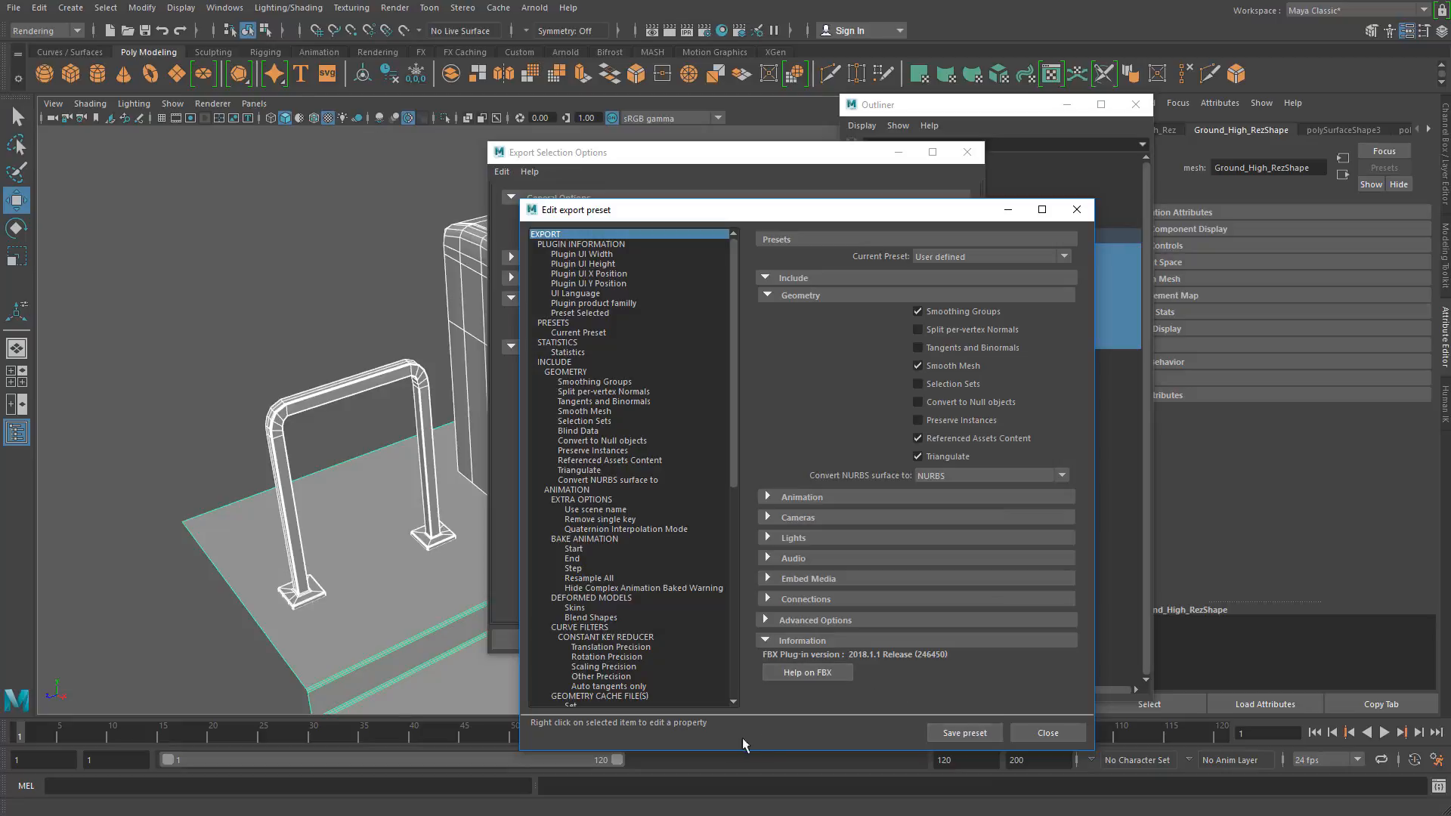
pyautogui.click(1052, 734)
pyautogui.click(601, 636)
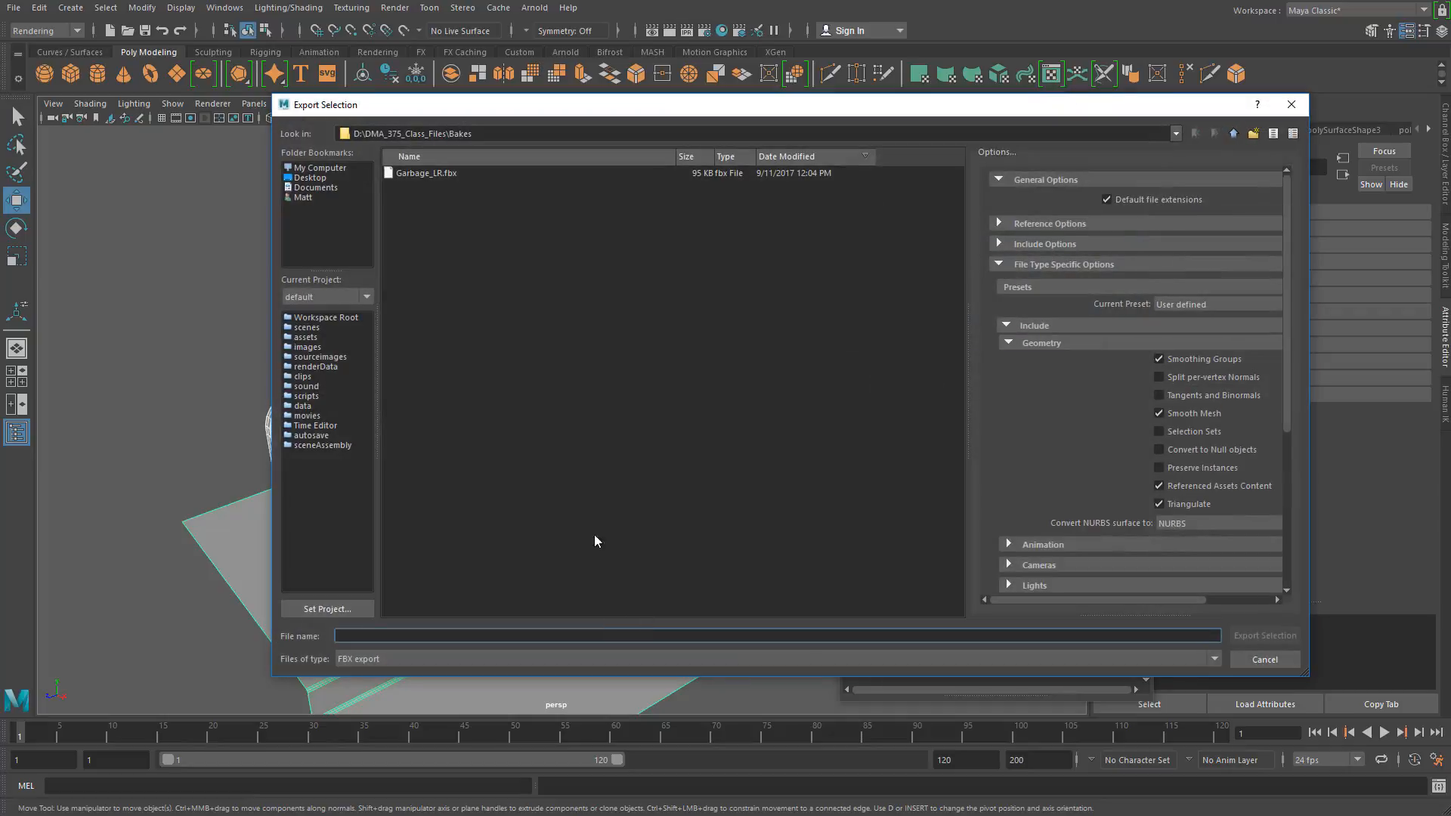
# Step: Export the selected high-res meshes as Garbage_HR.fbx into the Bakes folder, and dismiss the export log
pyautogui.click(429, 173)
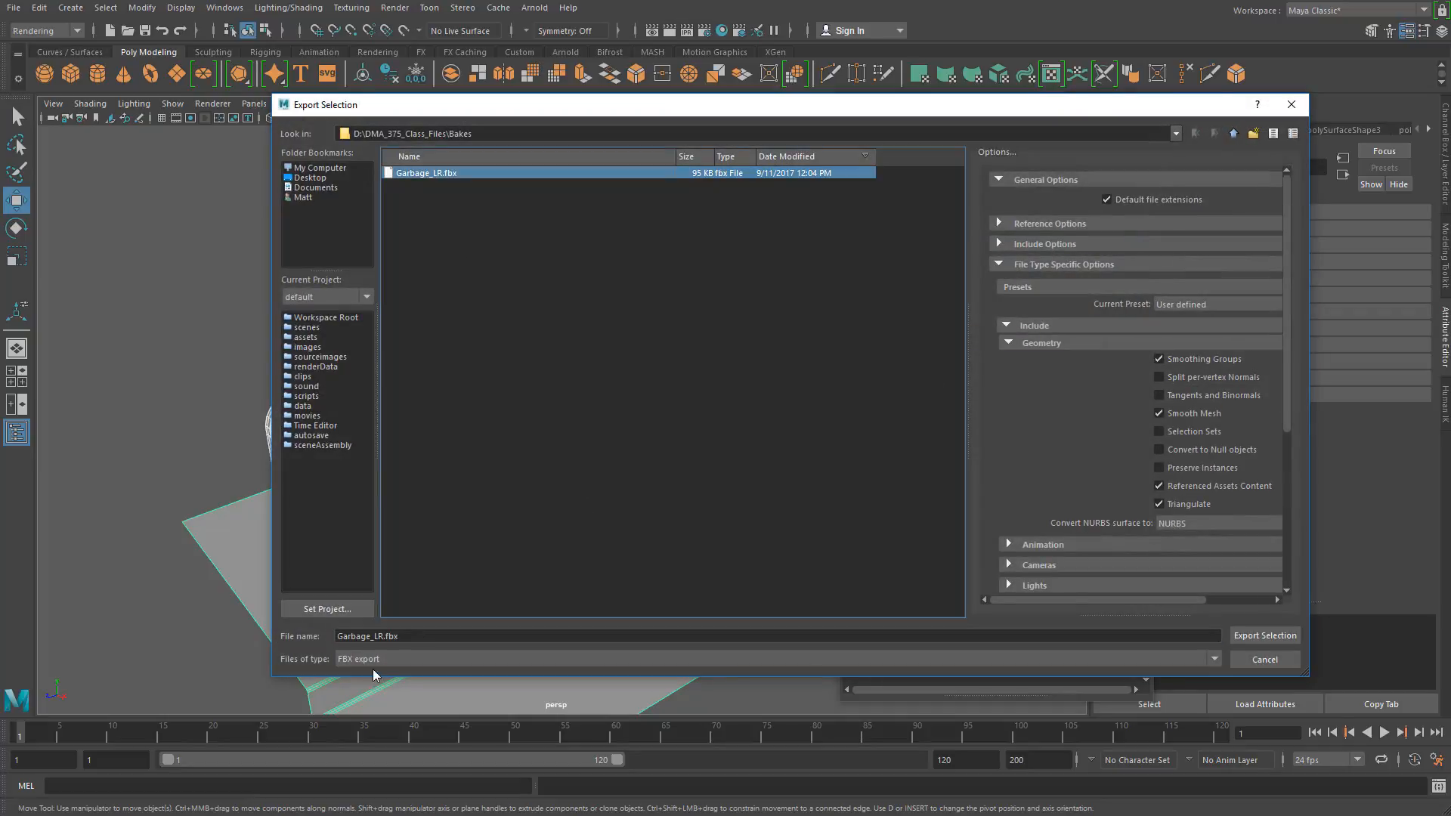
pyautogui.click(378, 635)
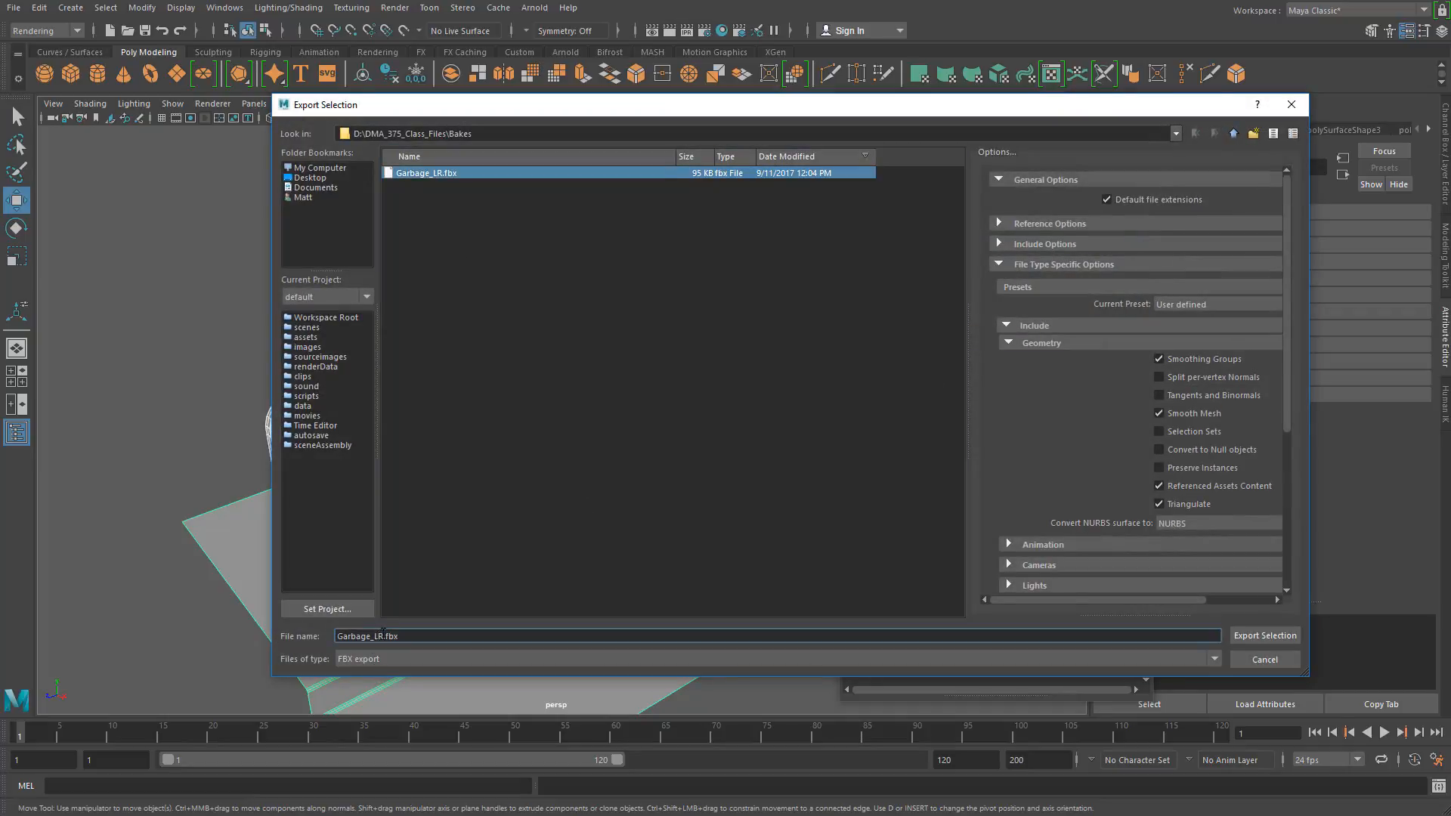
pyautogui.moveTo(384, 635); pyautogui.dragTo(373, 635)
pyautogui.write('HR')
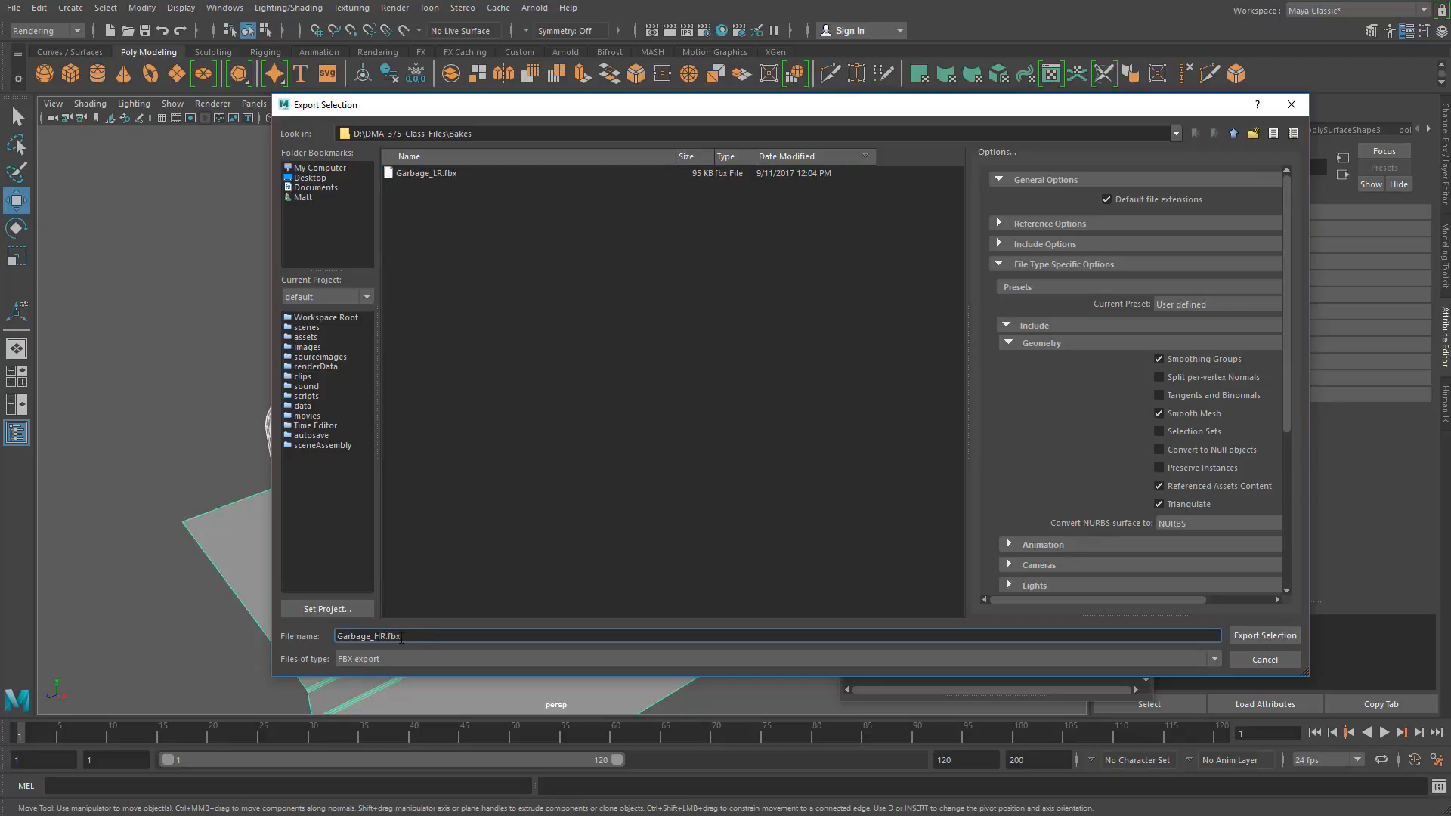
pyautogui.click(1285, 637)
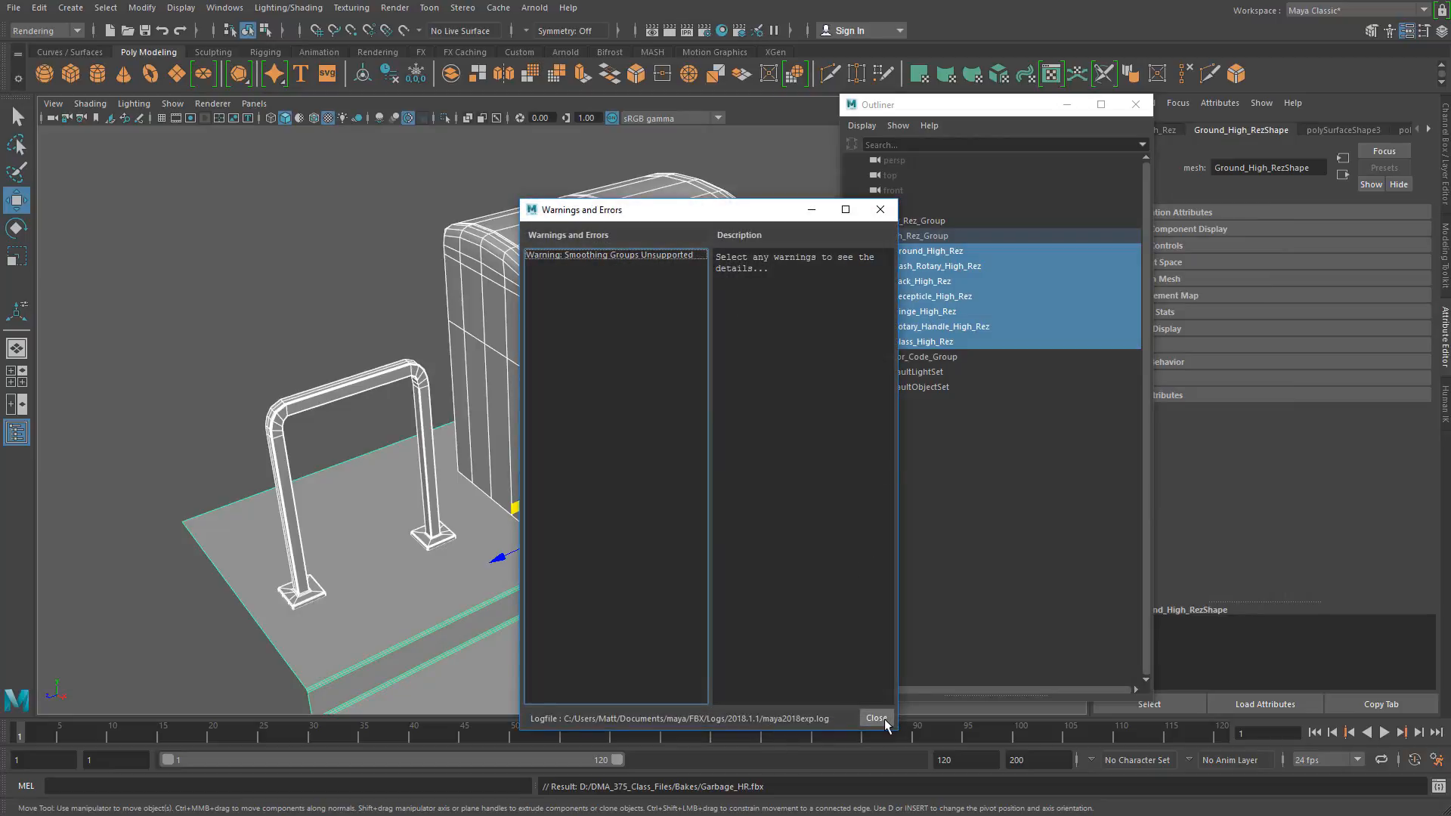
pyautogui.click(876, 718)
pyautogui.click(318, 272)
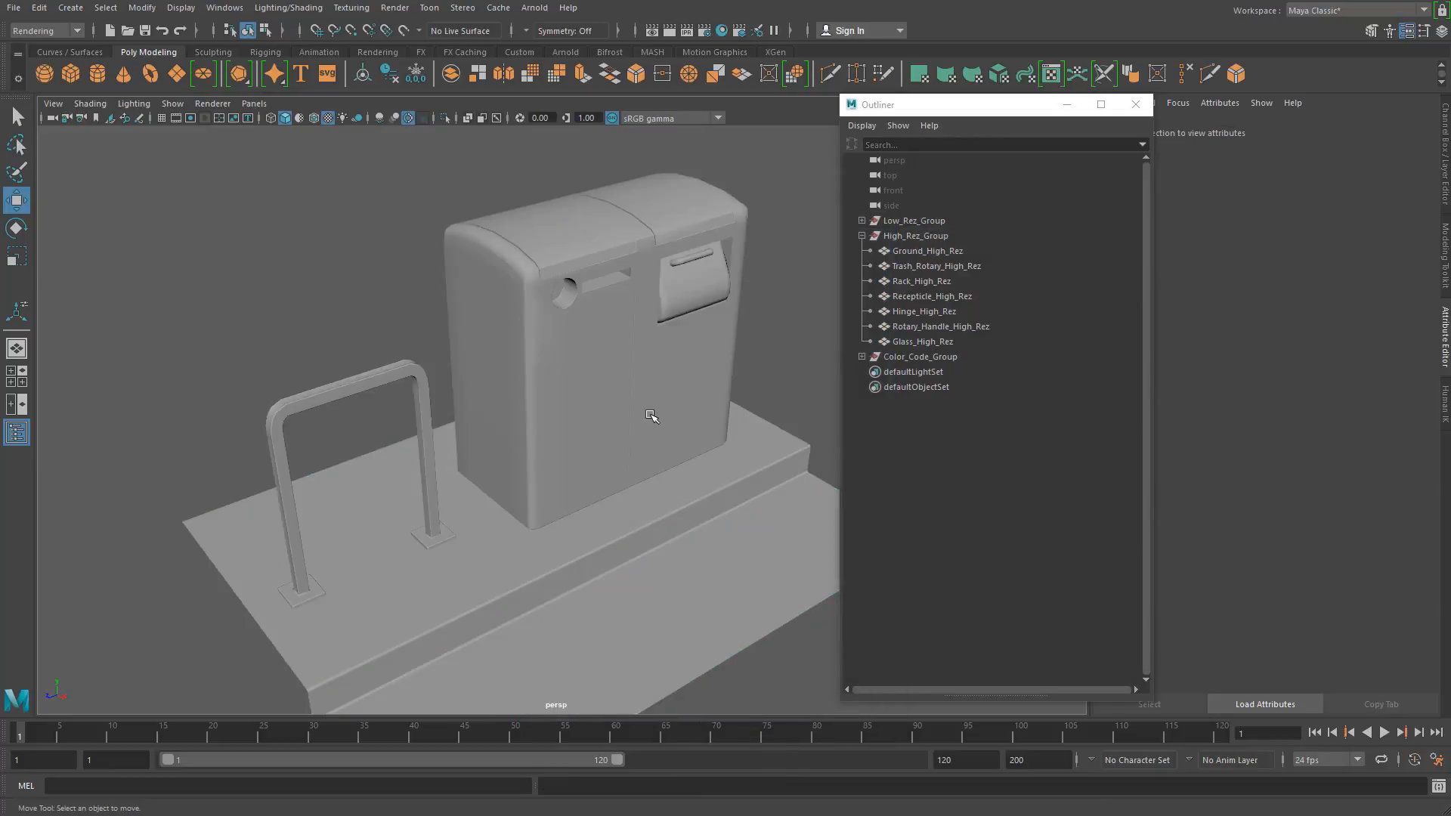
pyautogui.moveTo(302, 240); pyautogui.dragTo(668, 563)
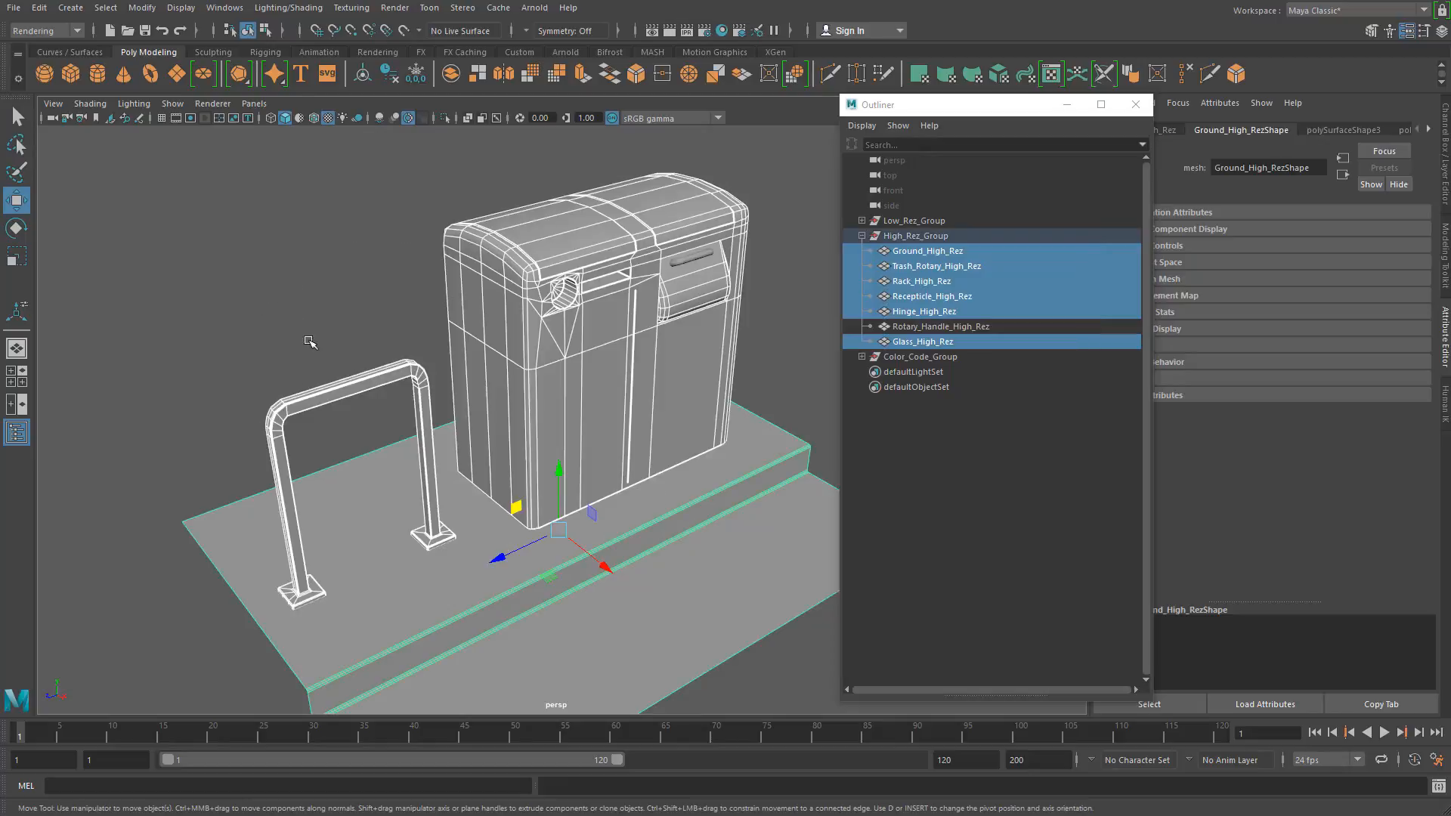
pyautogui.click(308, 333)
pyautogui.scroll(-3, 509, 401)
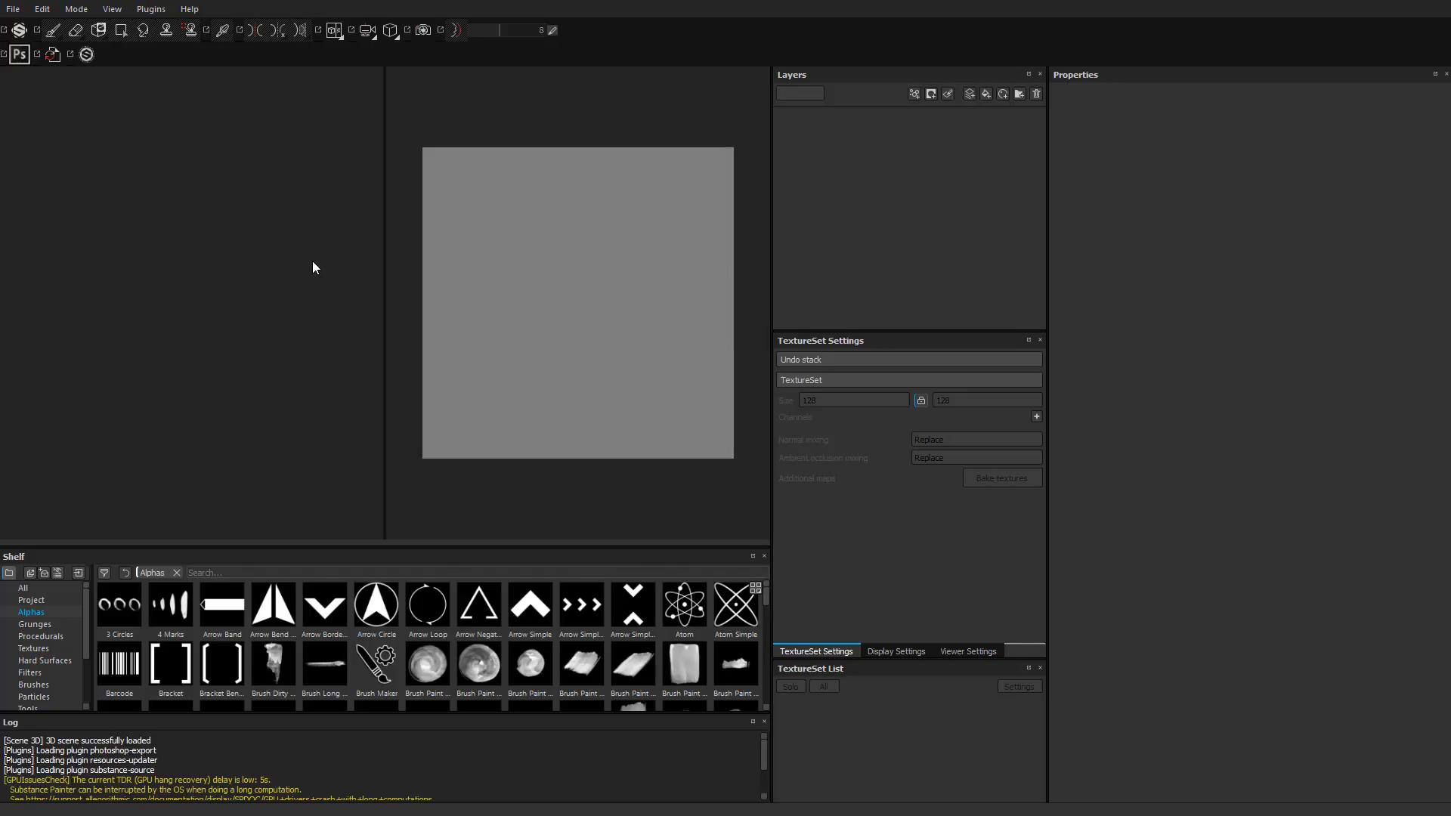
# Step: Switch to Substance Painter, check its version in the About window, and close that window
pyautogui.click(189, 9)
pyautogui.click(194, 29)
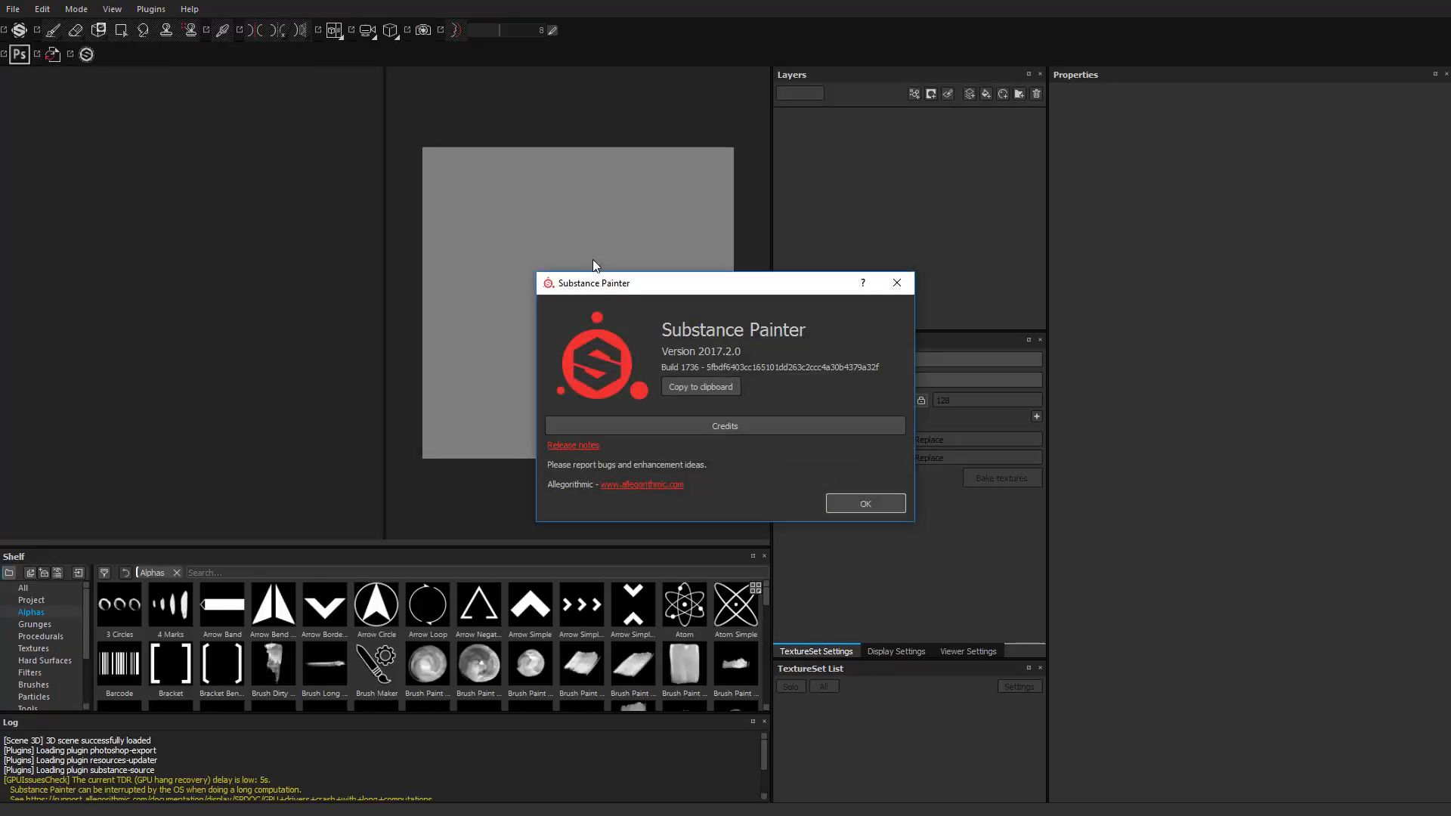
pyautogui.moveTo(632, 284); pyautogui.dragTo(761, 316)
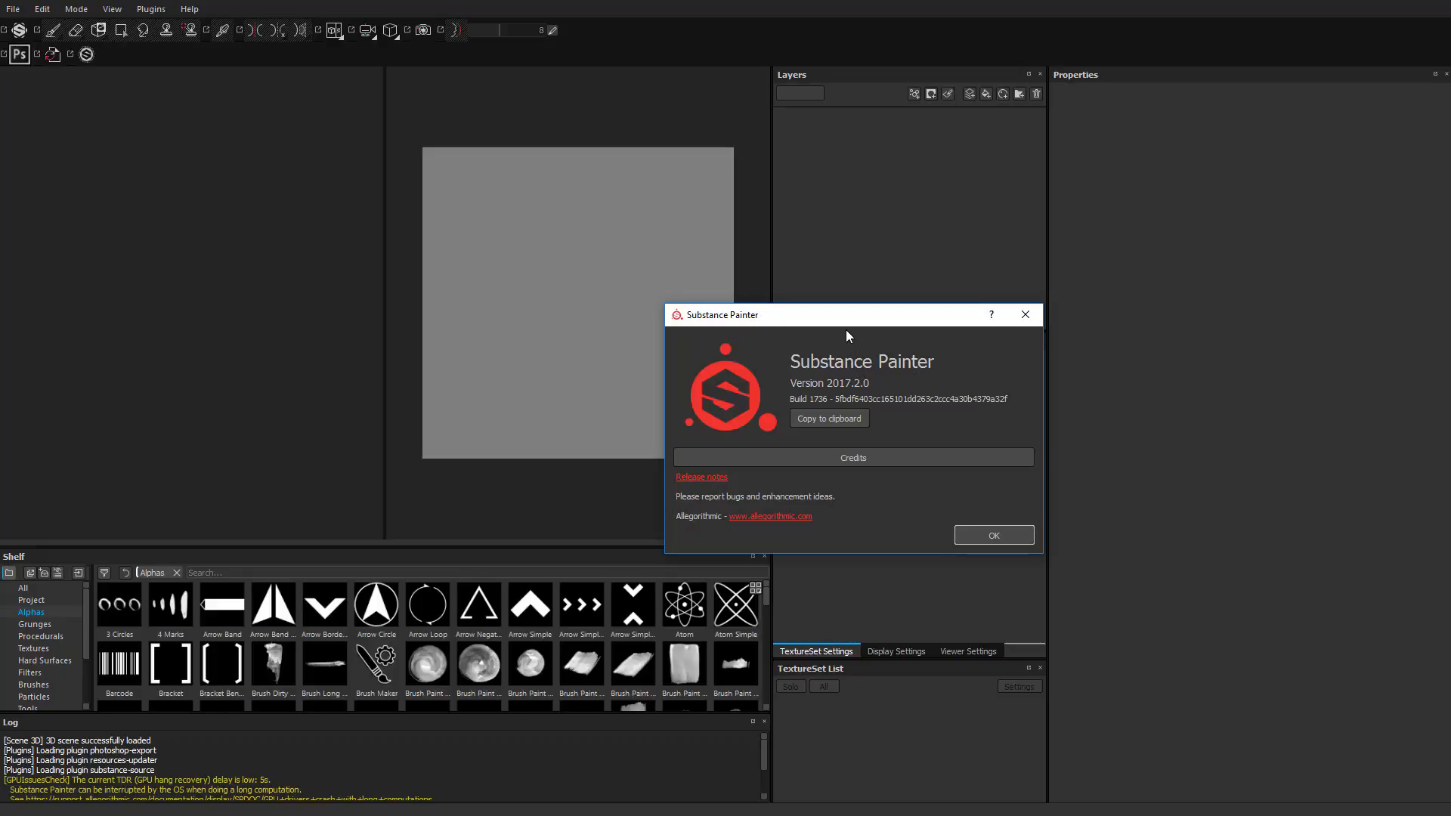
pyautogui.moveTo(842, 317)
pyautogui.mouseDown()
pyautogui.moveTo(948, 310)
pyautogui.moveTo(964, 278)
pyautogui.moveTo(953, 257)
pyautogui.mouseUp()
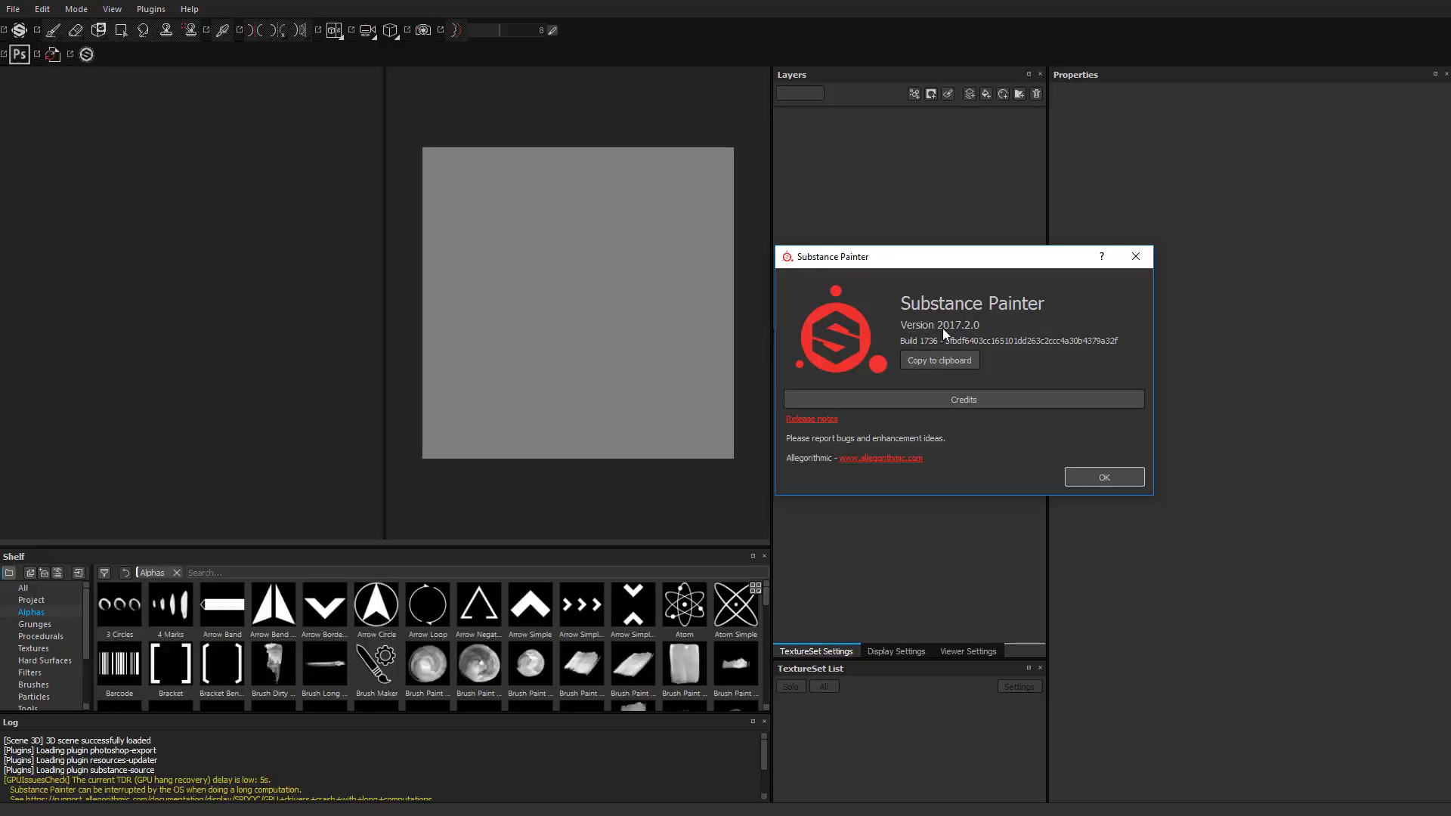
pyautogui.click(1135, 256)
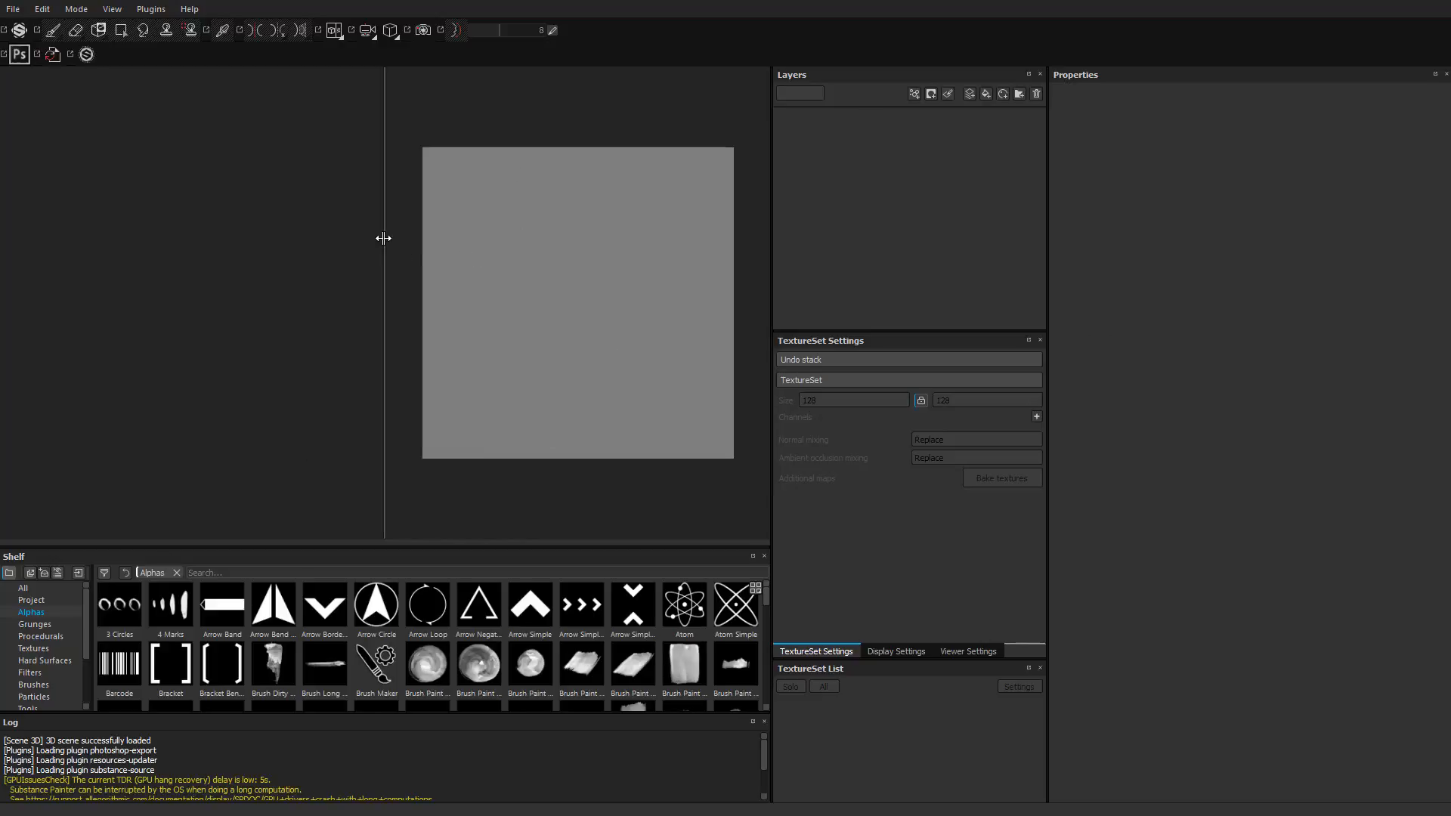
# Step: Adjust the split between the 3D and 2D views so the 2D view is slightly wider
pyautogui.moveTo(383, 236); pyautogui.dragTo(300, 235)
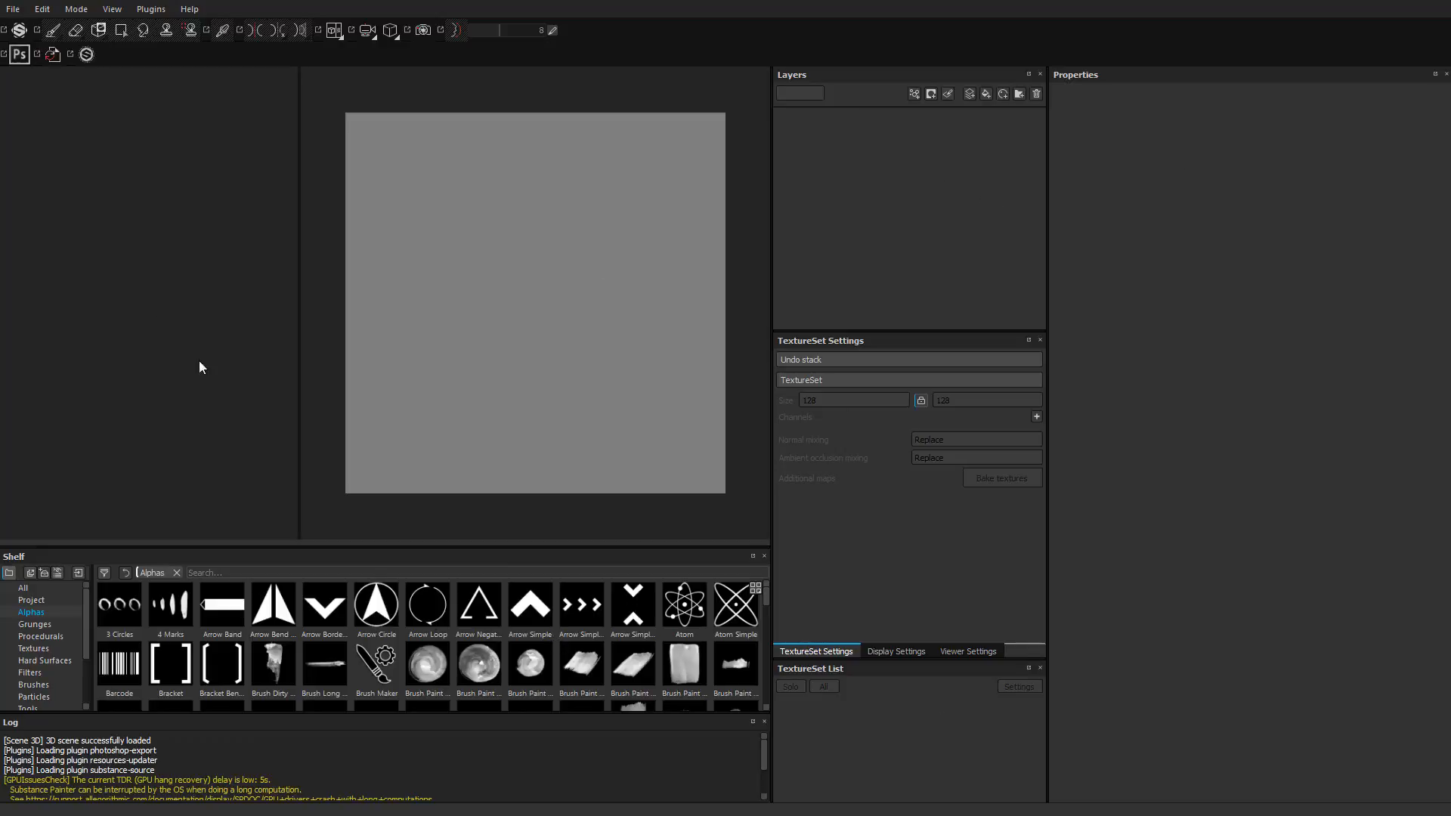
pyautogui.moveTo(299, 250); pyautogui.dragTo(339, 251)
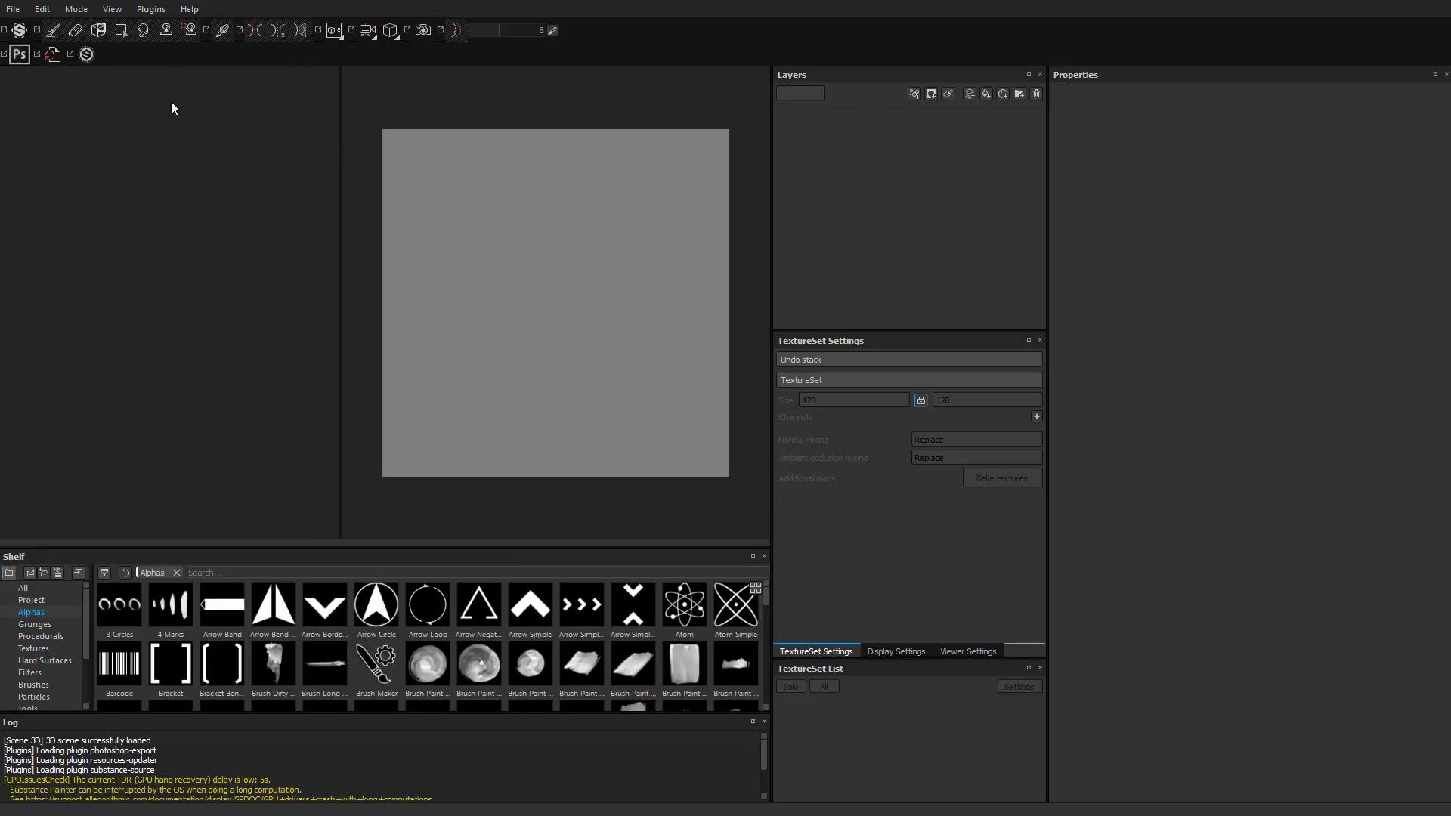
# Step: Start a new project with the PBR - Metallic Roughness HQ (allegorithmic) template
pyautogui.click(13, 9)
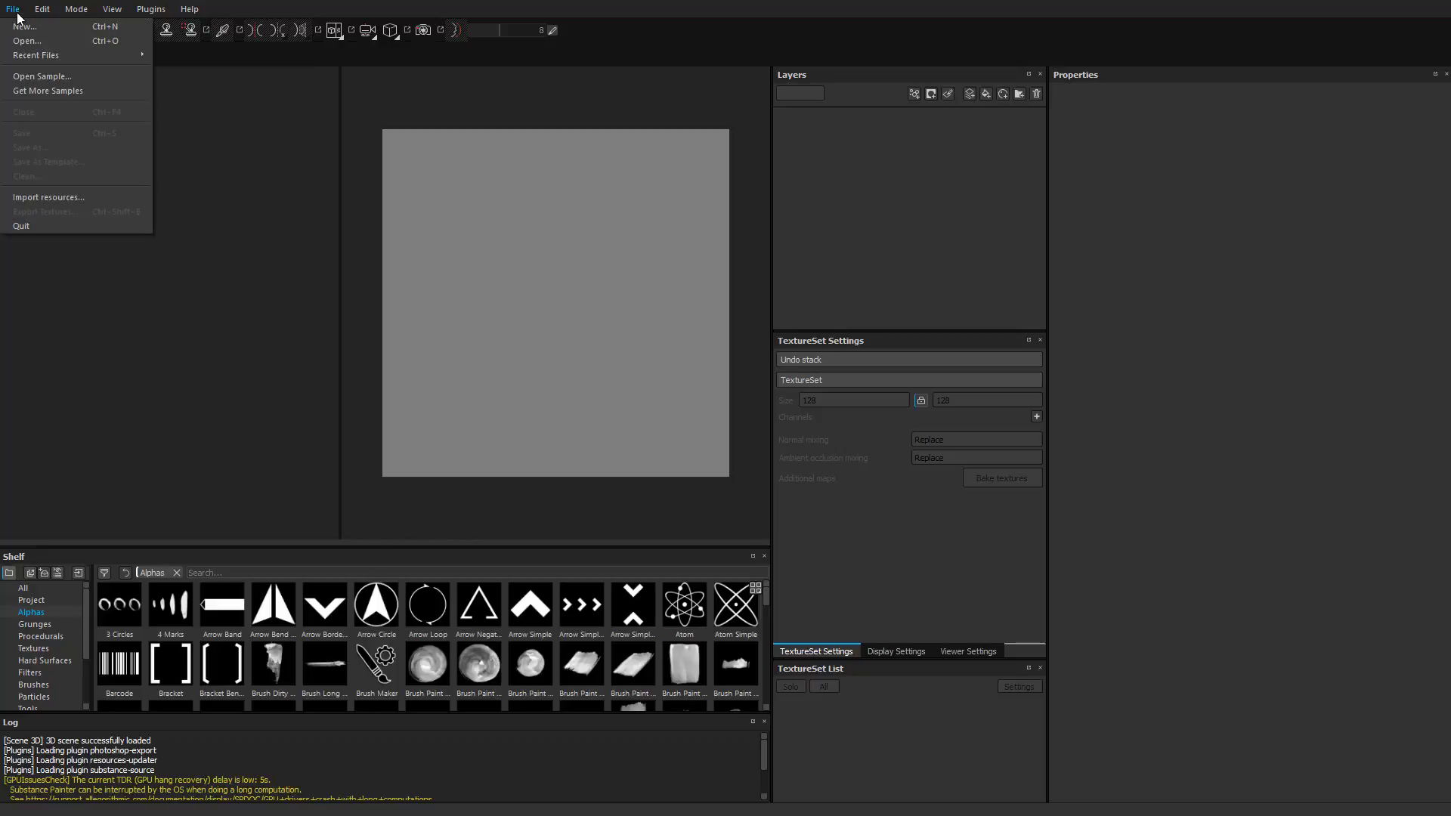
pyautogui.click(21, 27)
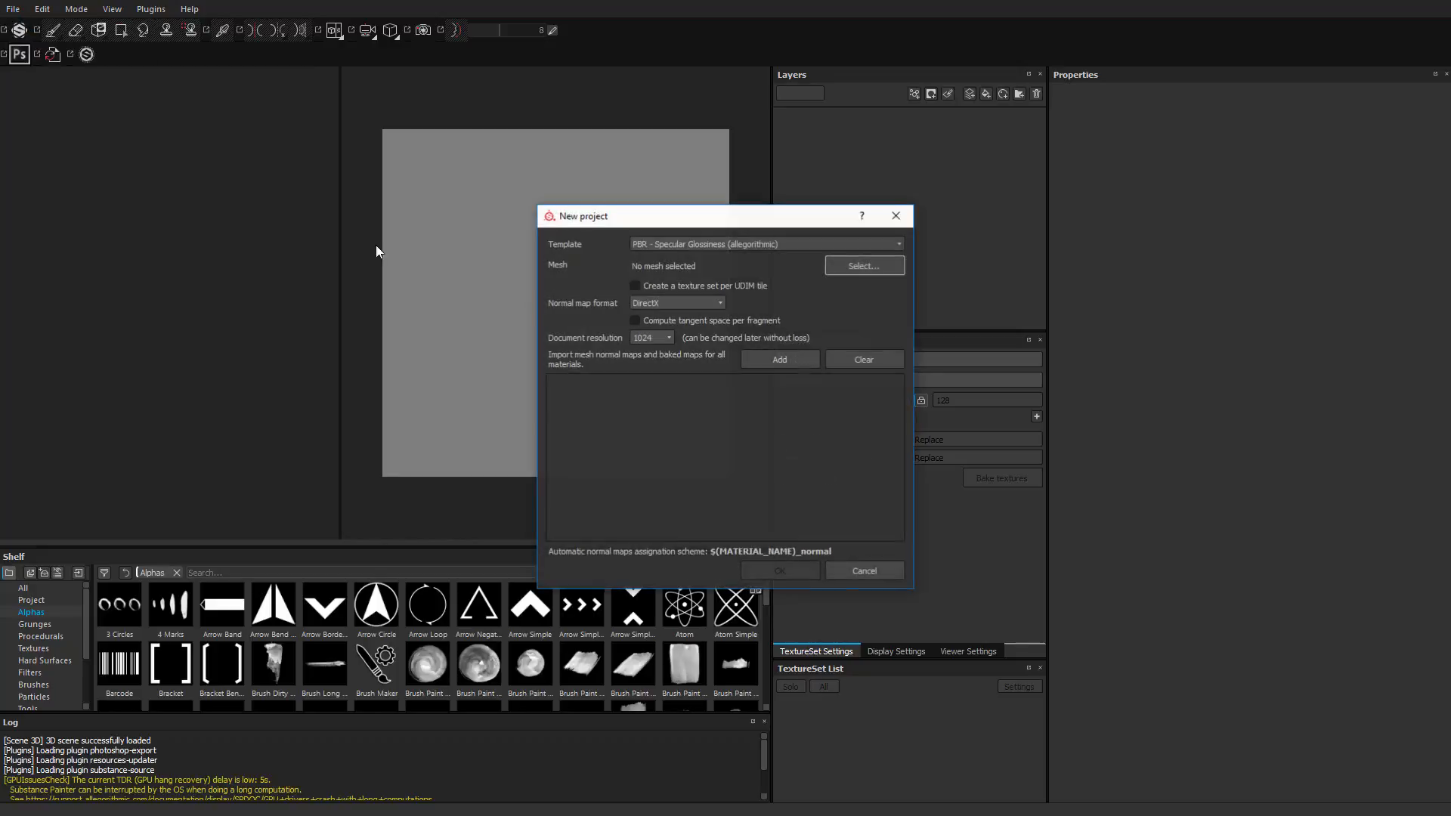
pyautogui.click(669, 244)
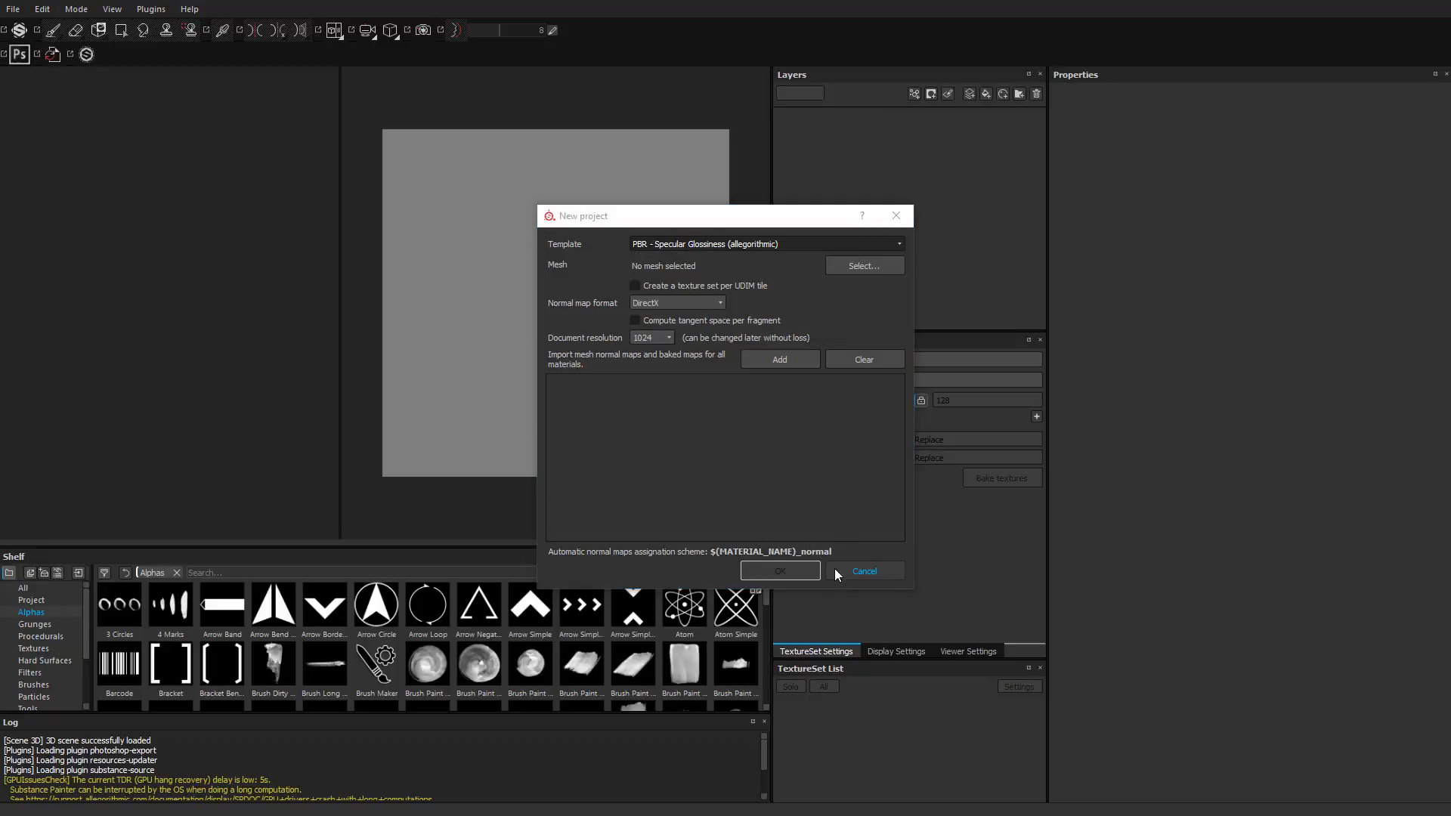
pyautogui.click(714, 247)
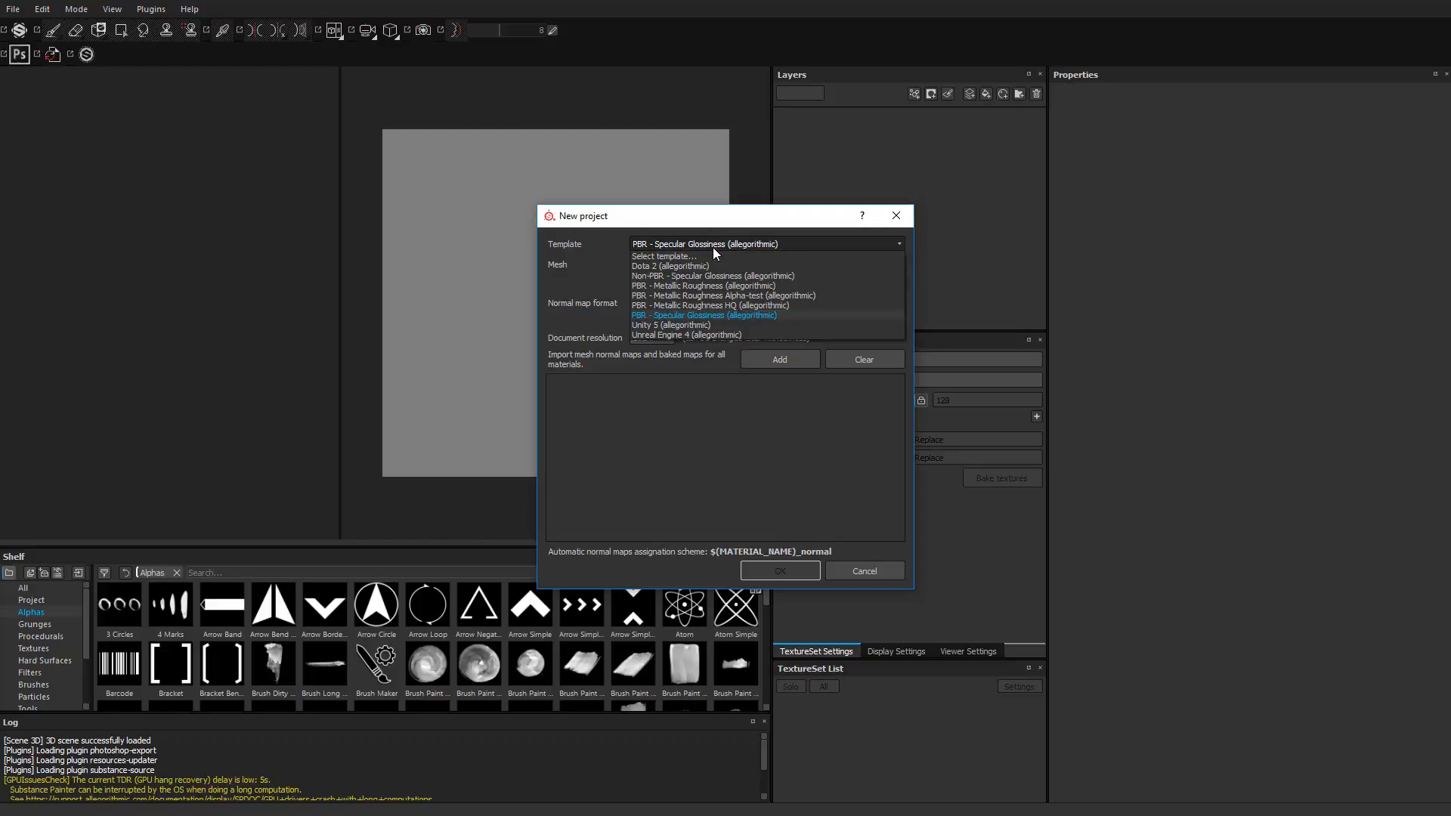
pyautogui.click(697, 306)
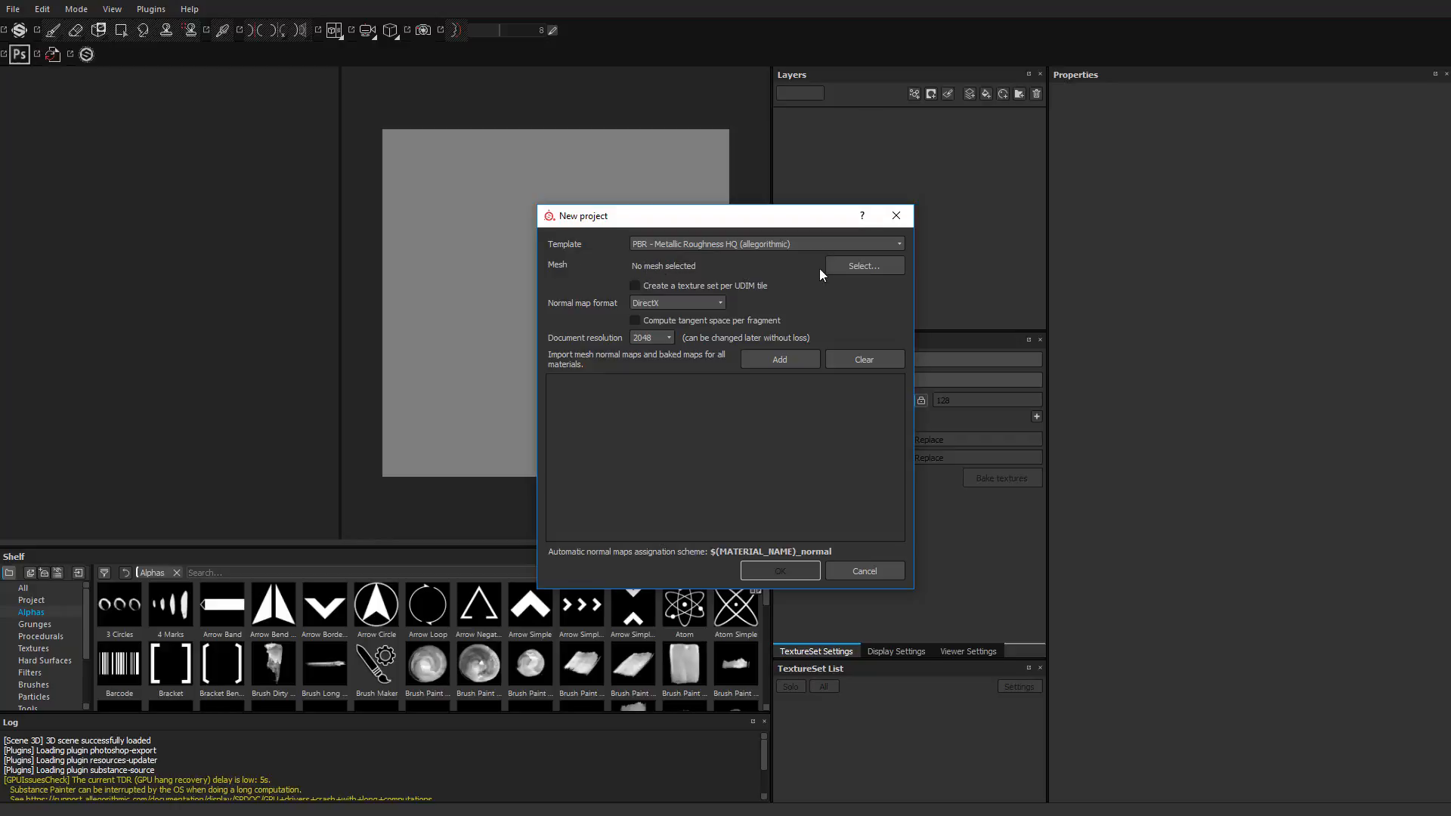
# Step: Load Garbage_LR.fbx from the DMA_375_Class_Files\Bakes folder on drive D as the new project's mesh
pyautogui.click(871, 267)
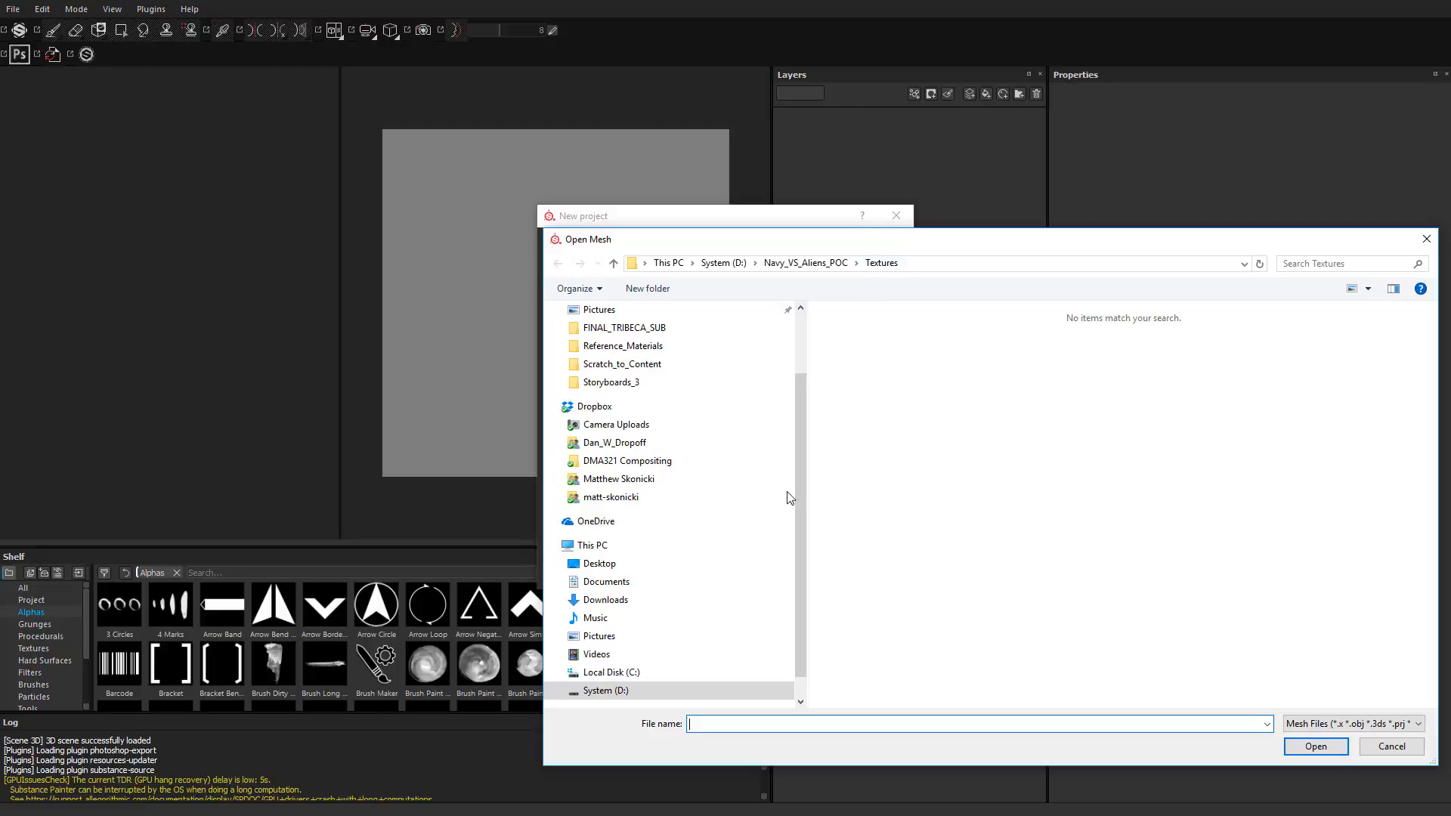
pyautogui.click(624, 690)
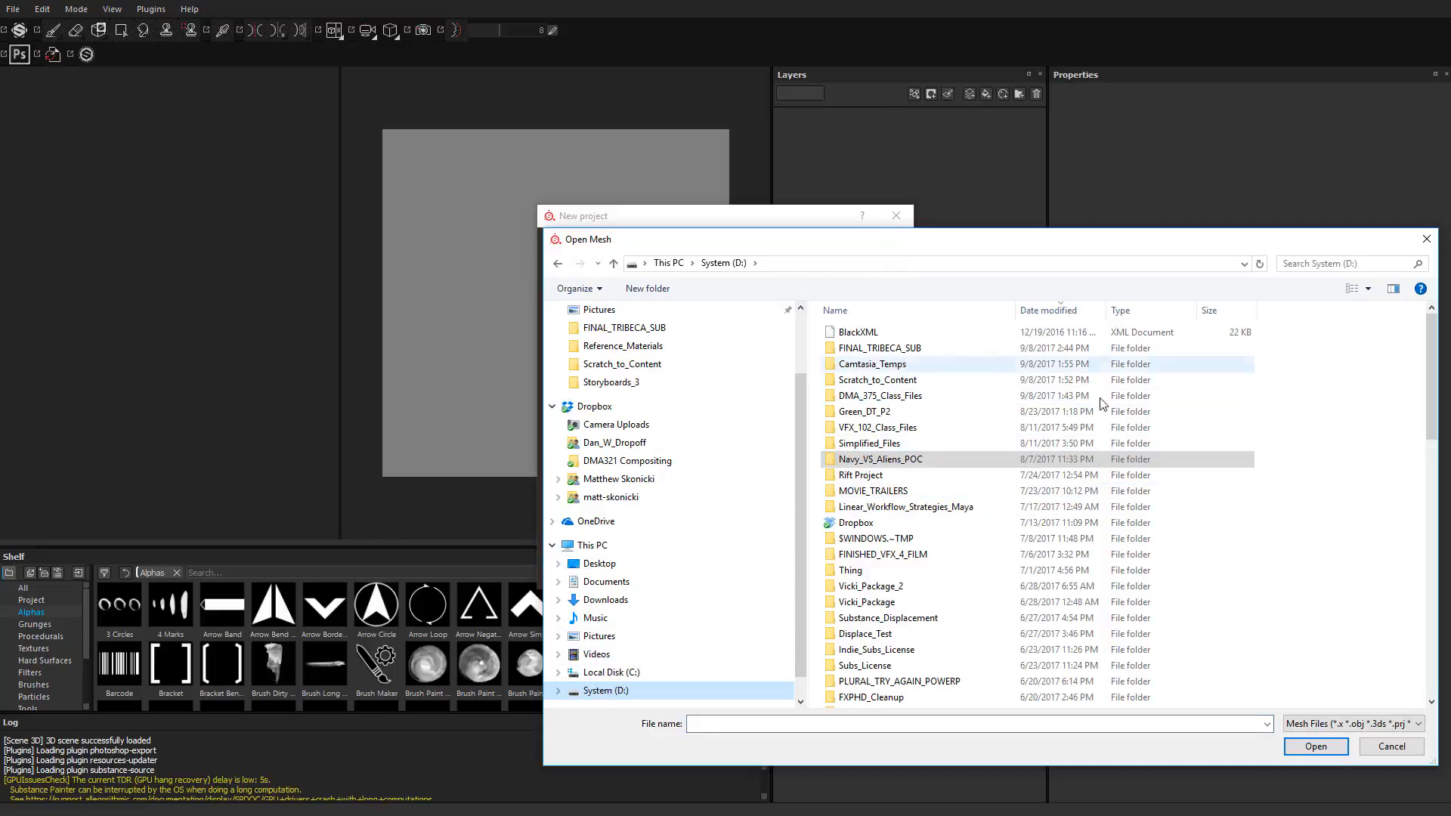
pyautogui.doubleClick(877, 395)
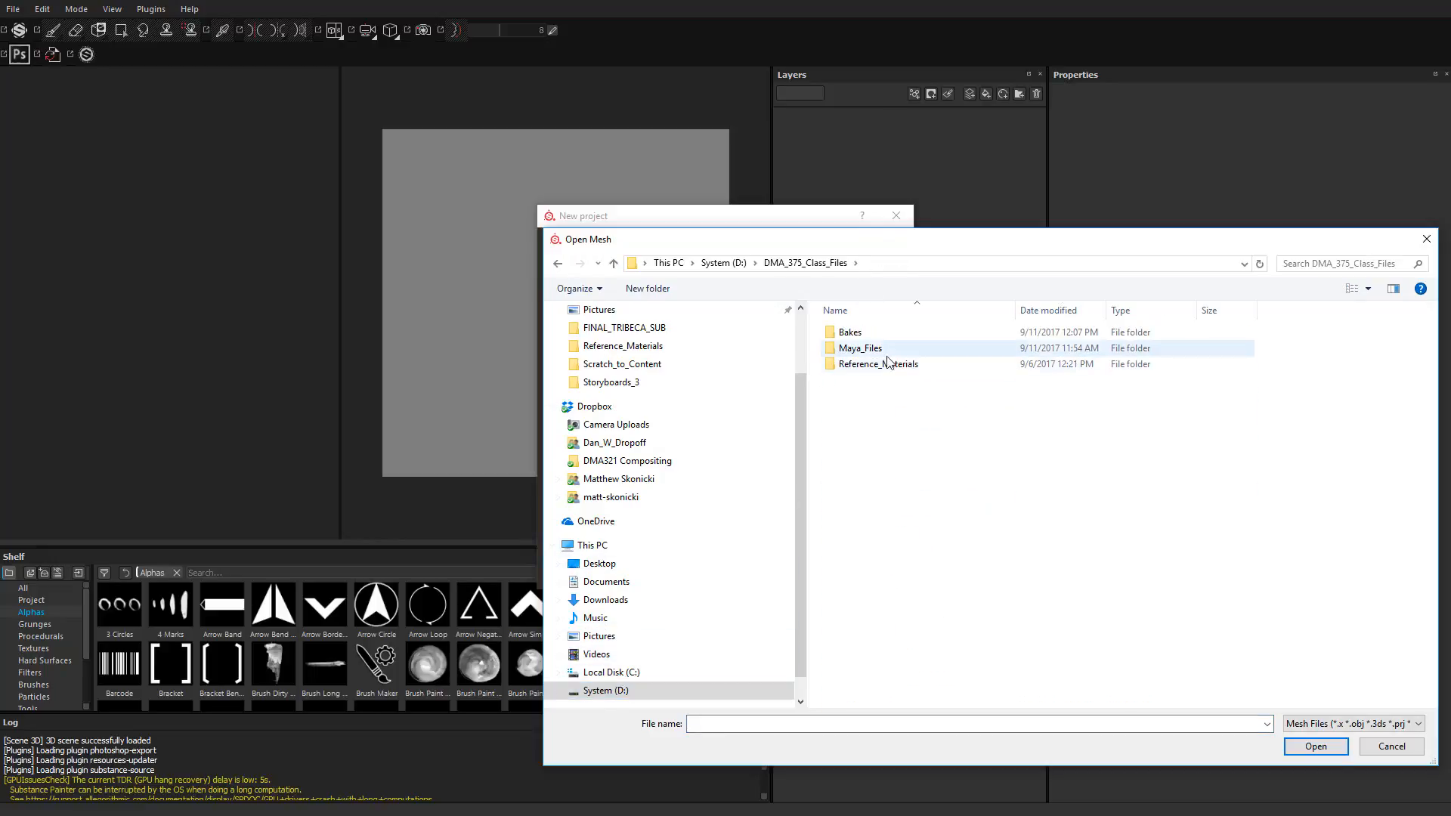
pyautogui.doubleClick(869, 333)
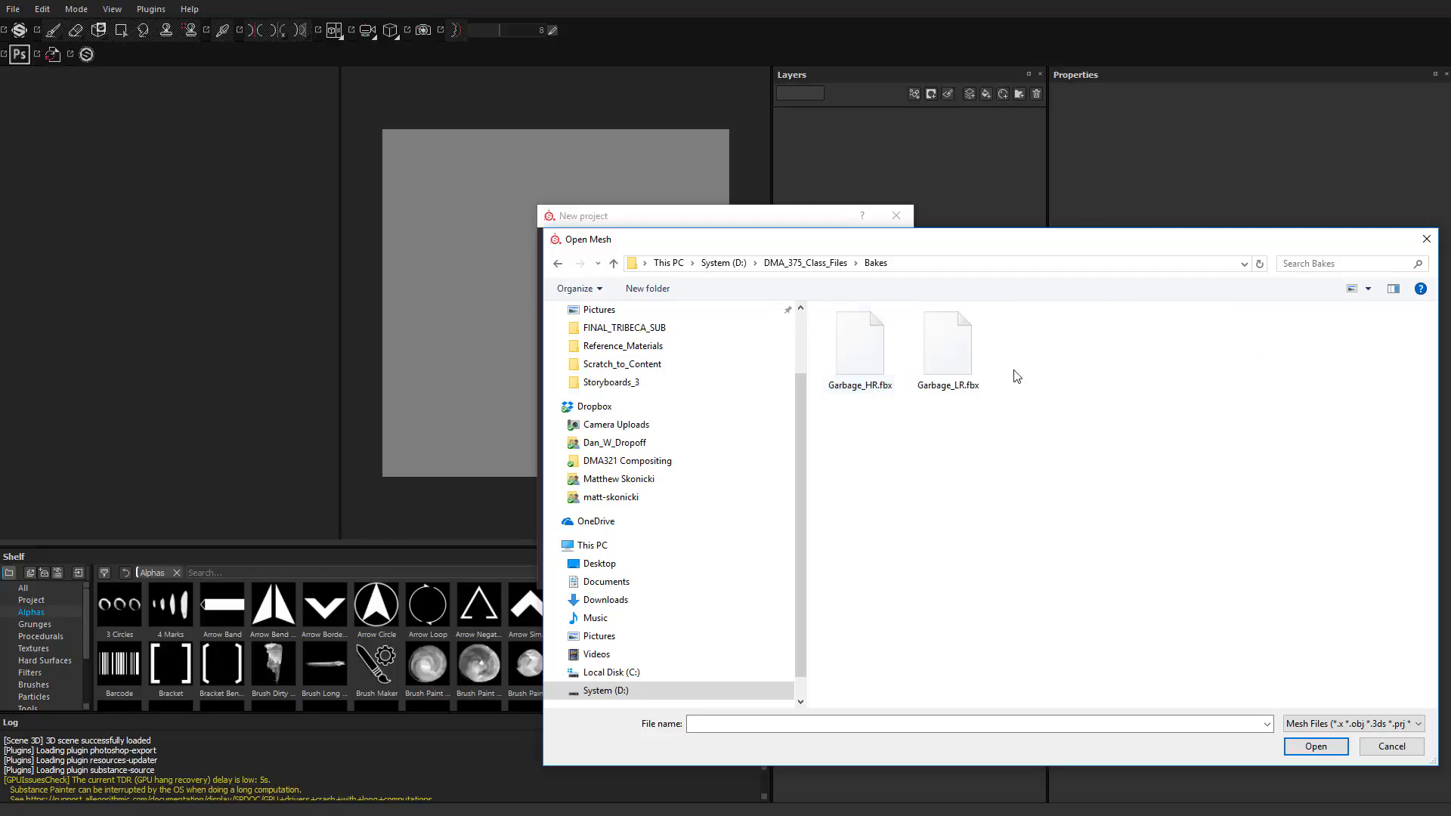
pyautogui.click(957, 341)
pyautogui.click(1315, 746)
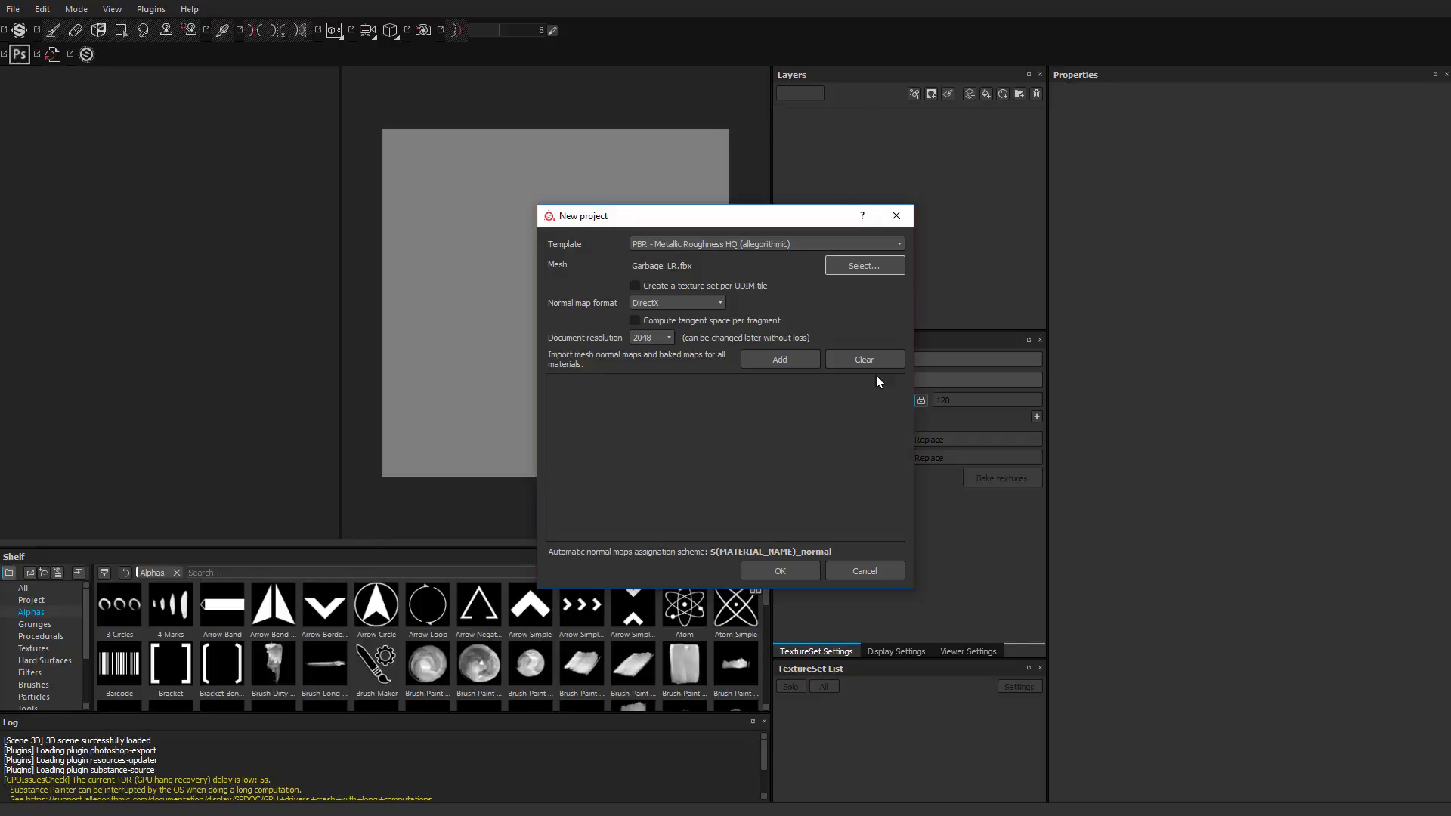
# Step: Choose DirectX as the normal map format and create the project
pyautogui.click(674, 305)
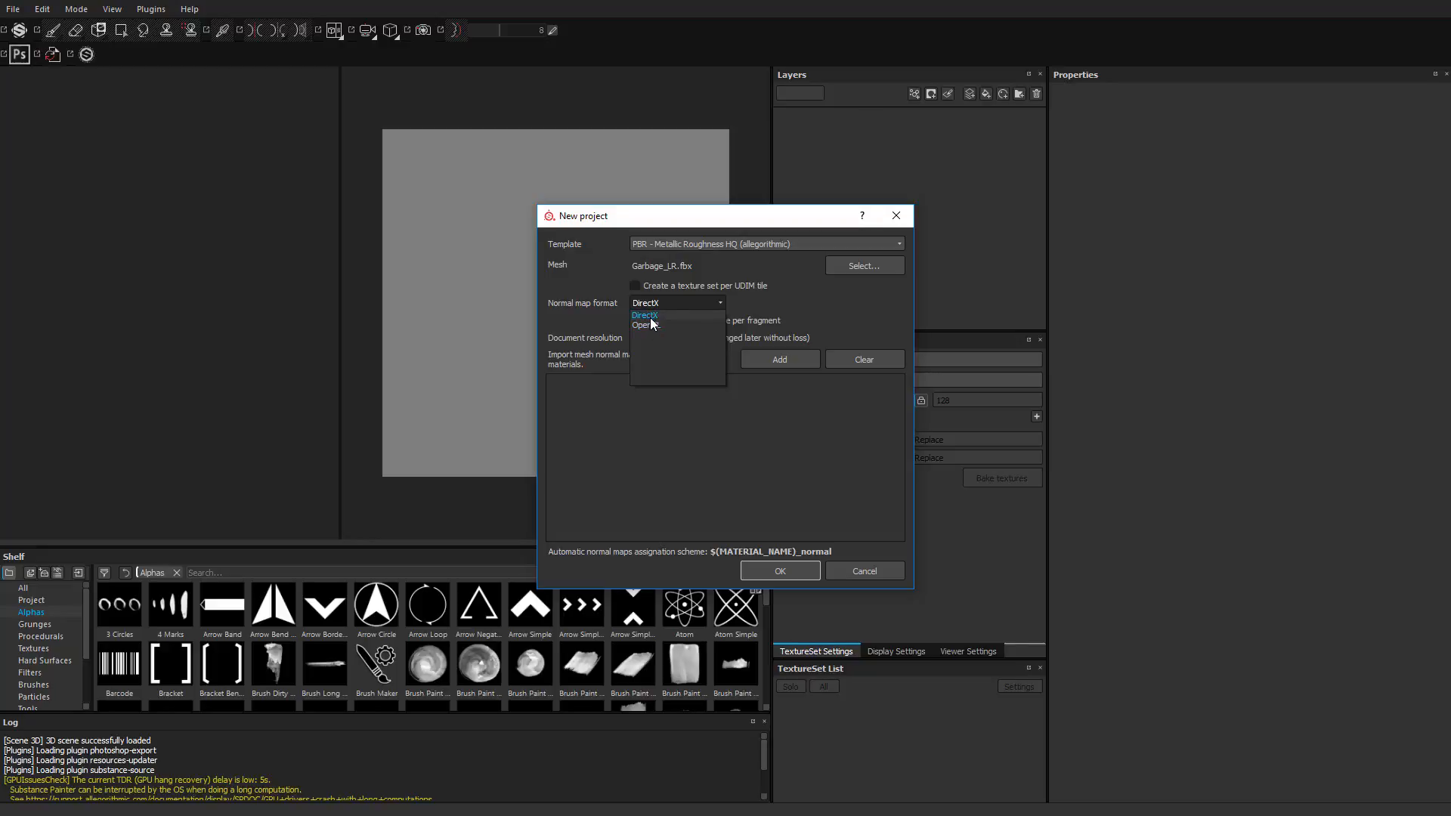
pyautogui.click(643, 313)
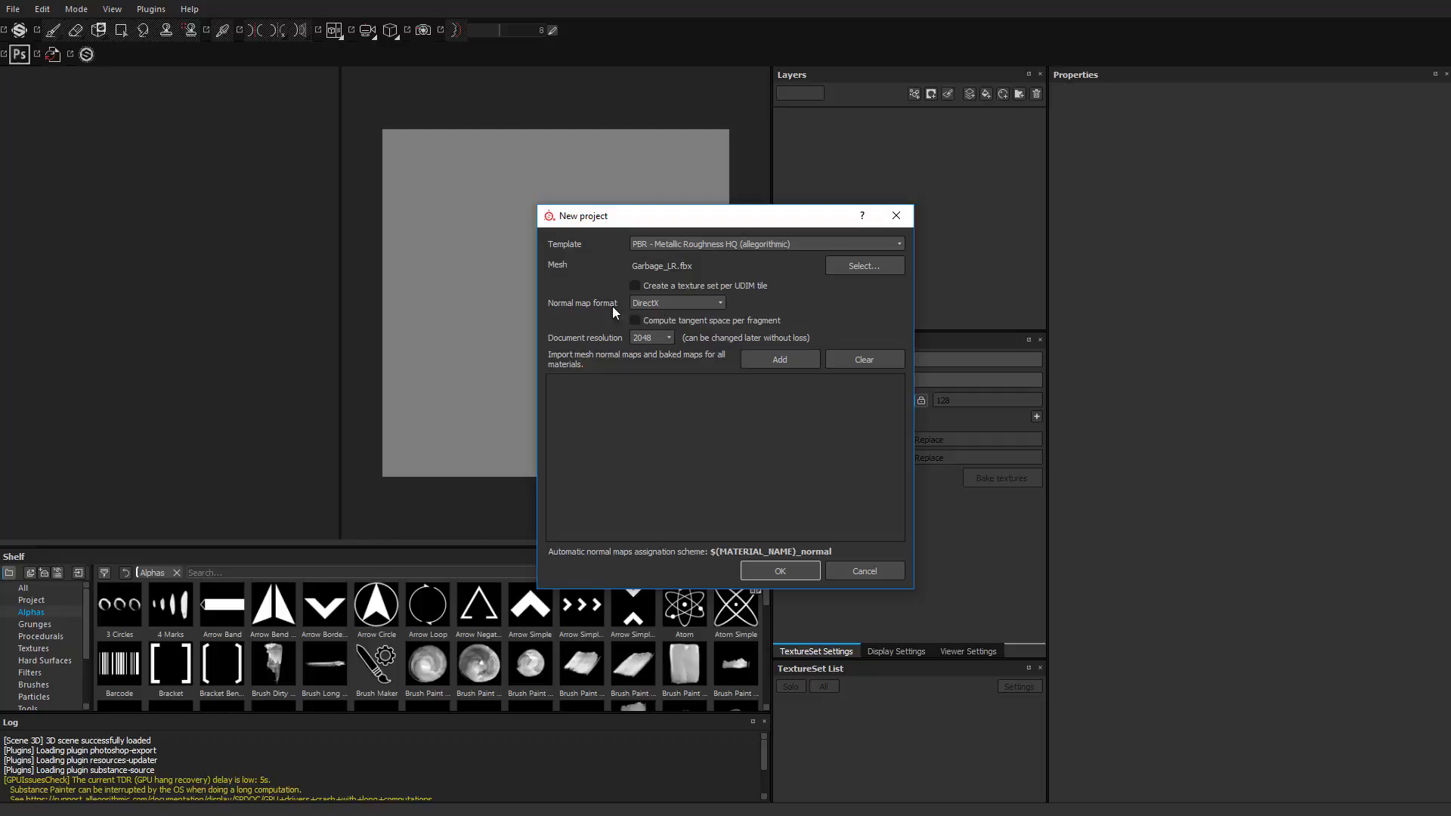
pyautogui.click(795, 569)
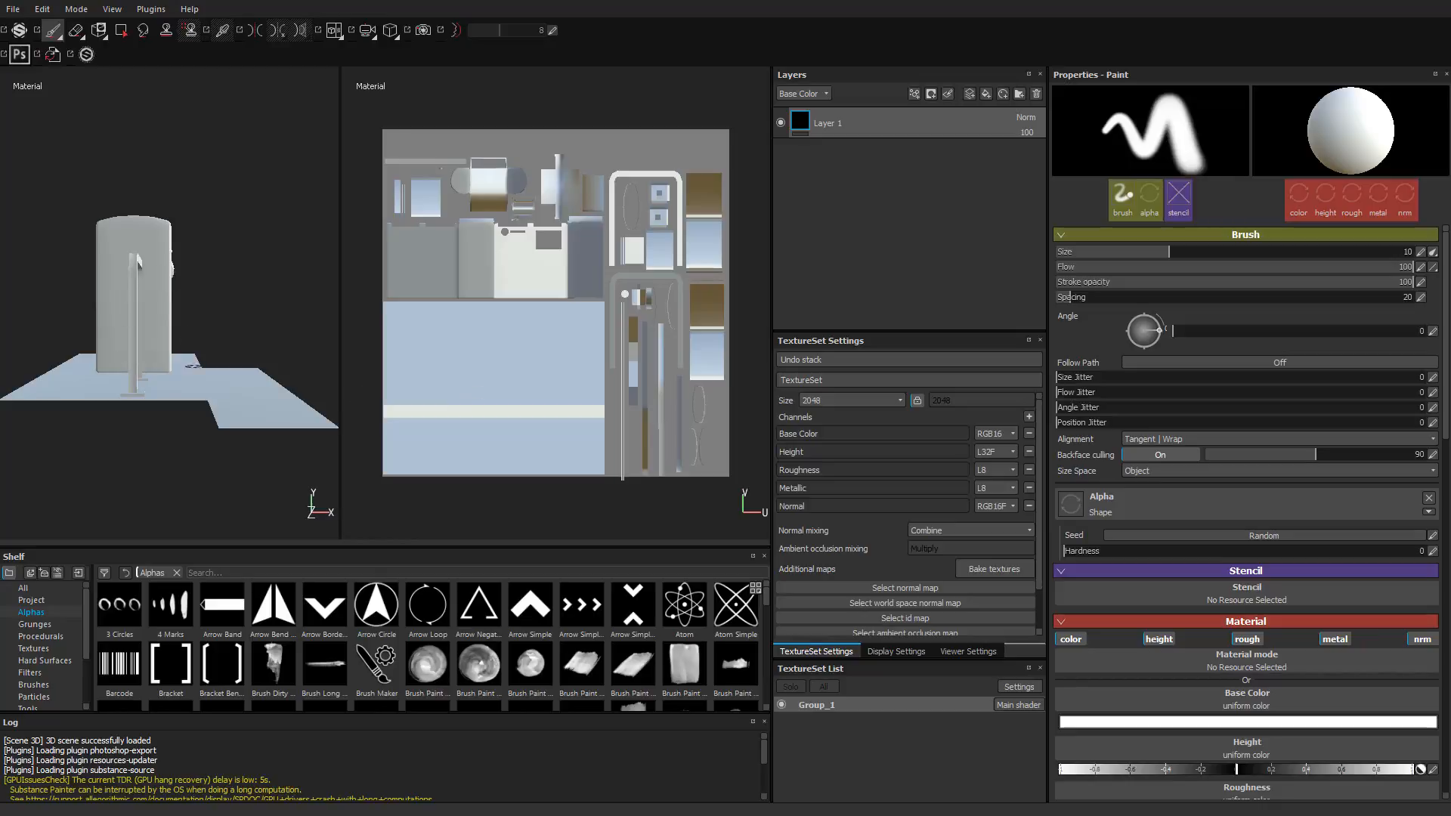
# Step: Enlarge the TextureSet Settings area upward so the whole list of additional map slots fits
pyautogui.keyDown('alt'); pyautogui.moveTo(280, 287); pyautogui.dragTo(217, 305); pyautogui.keyUp('alt')
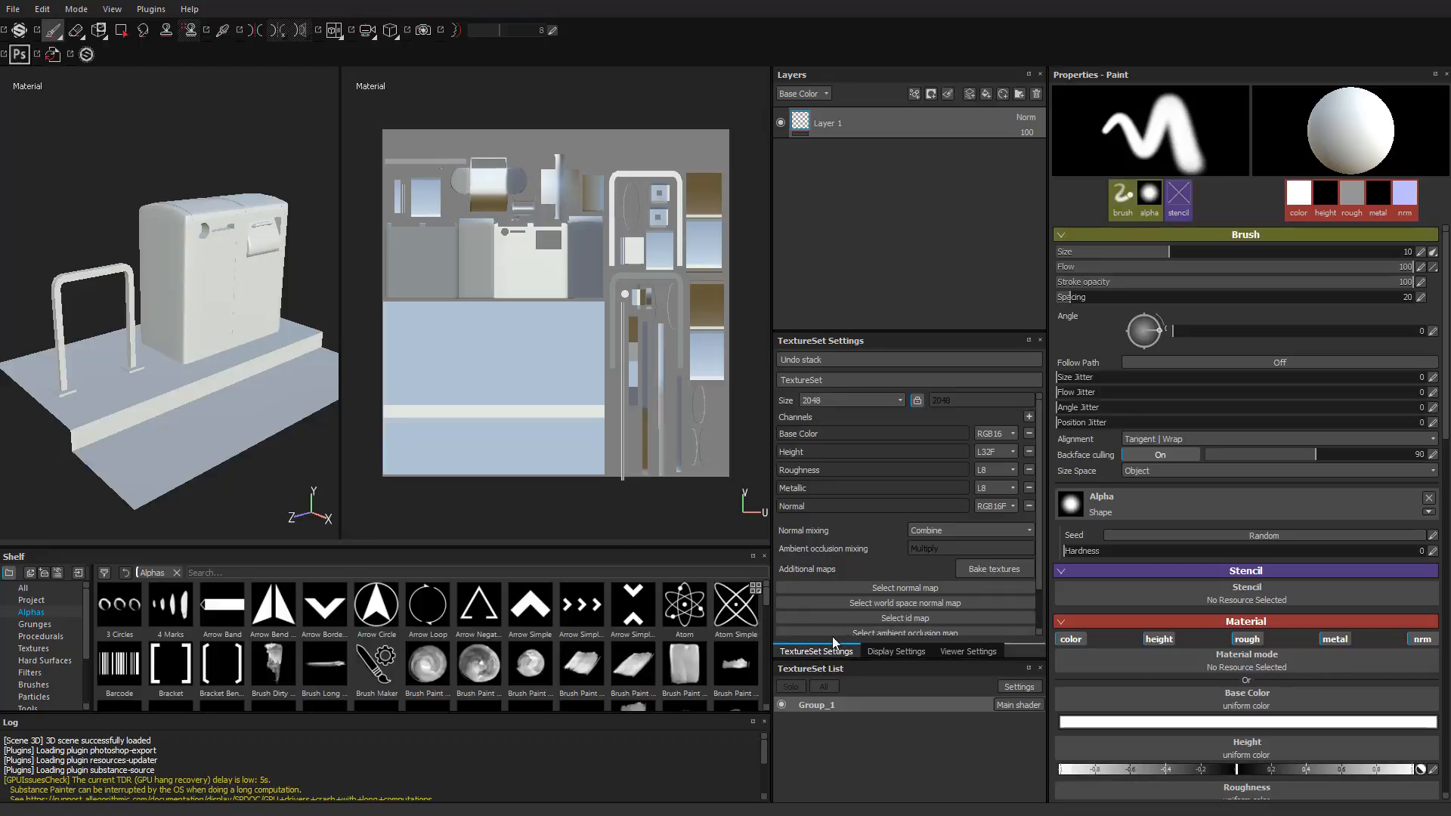
pyautogui.moveTo(833, 642)
pyautogui.mouseDown()
pyautogui.moveTo(830, 604)
pyautogui.moveTo(833, 658)
pyautogui.mouseUp()
pyautogui.moveTo(824, 341); pyautogui.dragTo(851, 267)
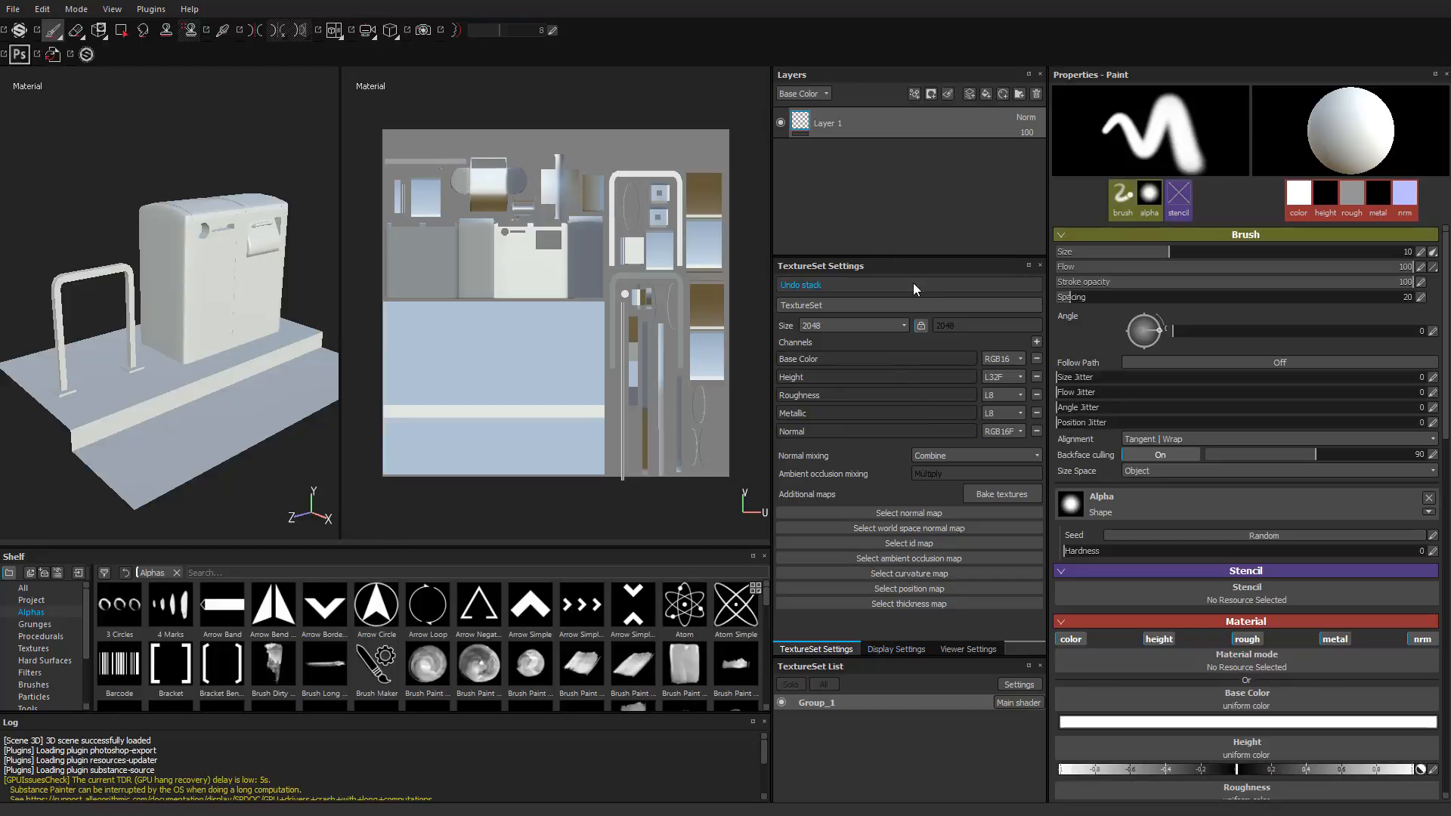
# Step: Toggle the visibility of the Group_1 texture set off and on to check which geometry it covers
pyautogui.click(782, 702)
pyautogui.click(781, 702)
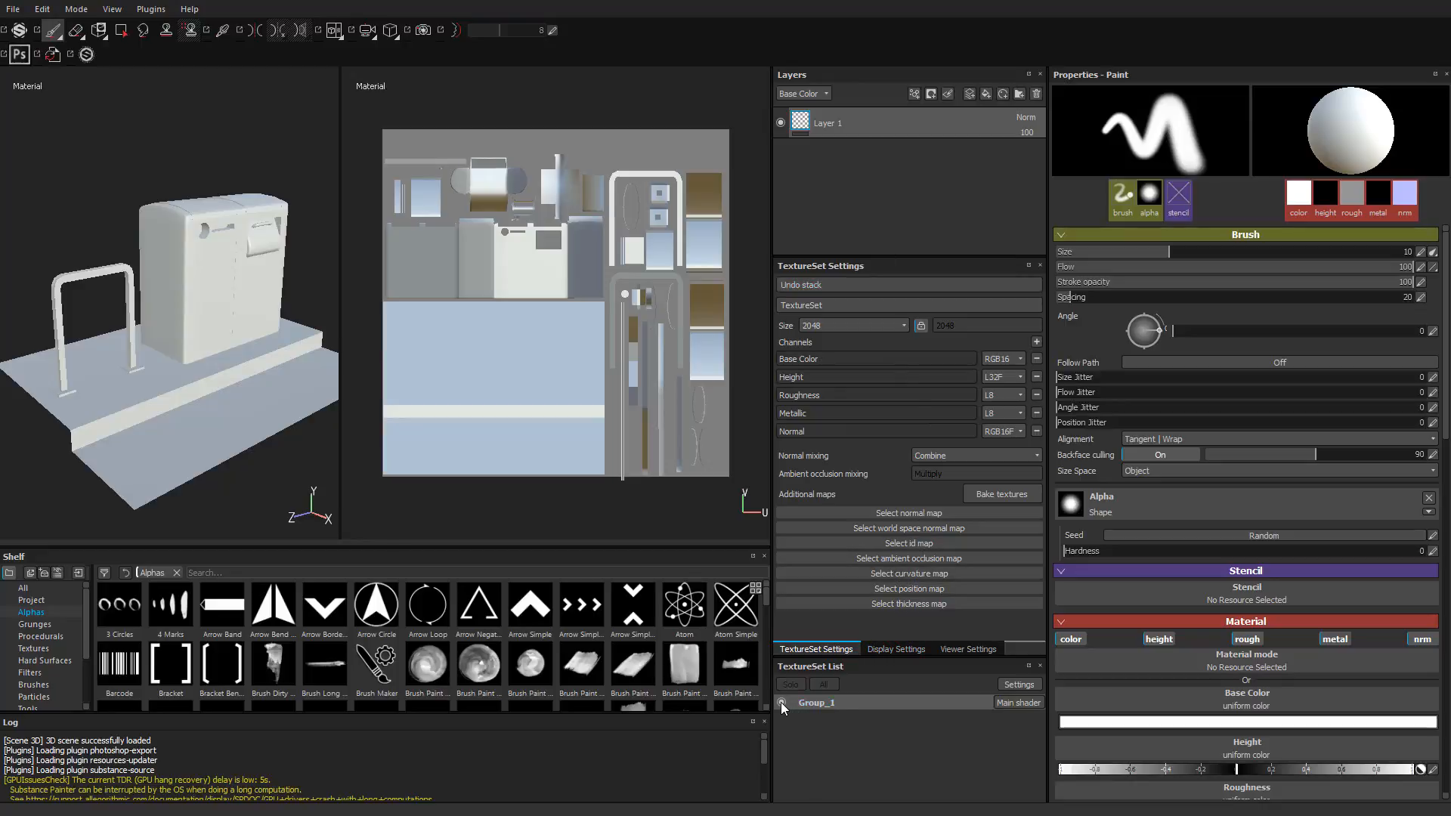
pyautogui.click(781, 704)
pyautogui.click(780, 704)
pyautogui.click(780, 704)
pyautogui.click(780, 704)
pyautogui.click(780, 704)
pyautogui.click(780, 705)
pyautogui.click(780, 705)
pyautogui.click(780, 704)
pyautogui.click(779, 705)
pyautogui.click(780, 705)
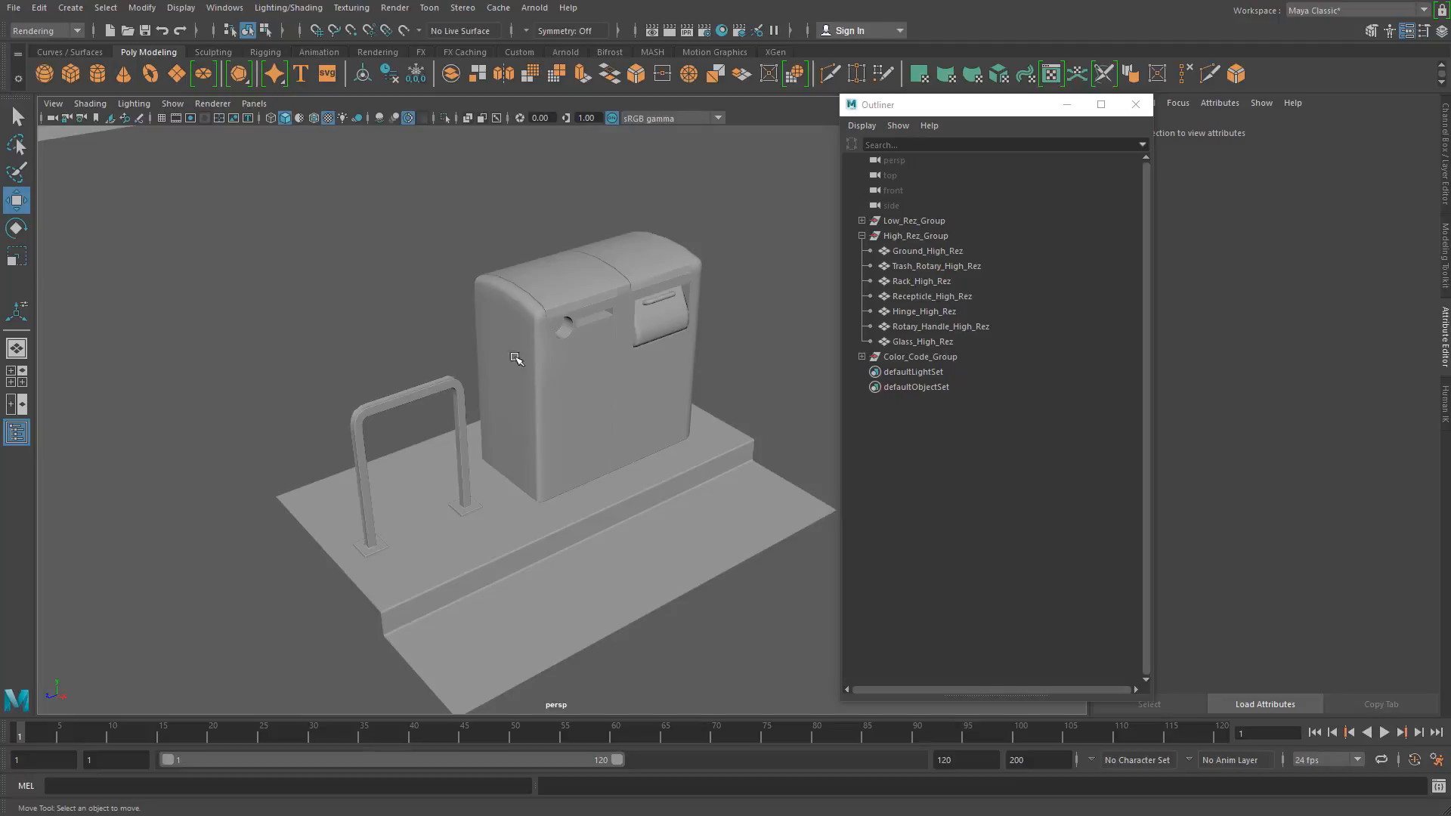
# Step: Switch to Maya, look over the mesh groups, and inspect the material assigned to the low-res ground mesh
pyautogui.moveTo(502, 395)
pyautogui.keyDown('alt'); pyautogui.mouseDown()
pyautogui.moveTo(489, 347)
pyautogui.moveTo(491, 420)
pyautogui.mouseUp(); pyautogui.keyUp('alt')
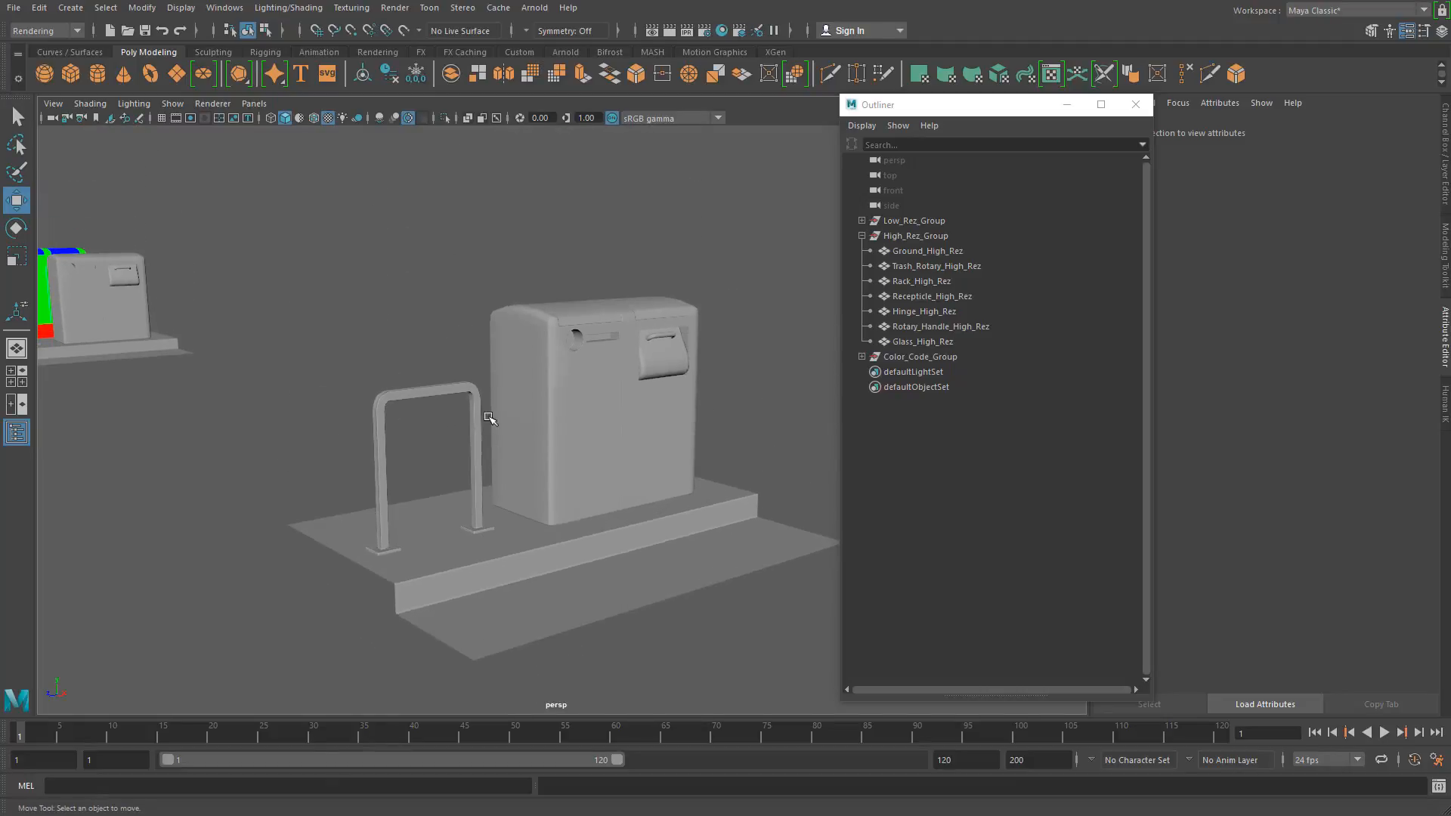
pyautogui.click(548, 378)
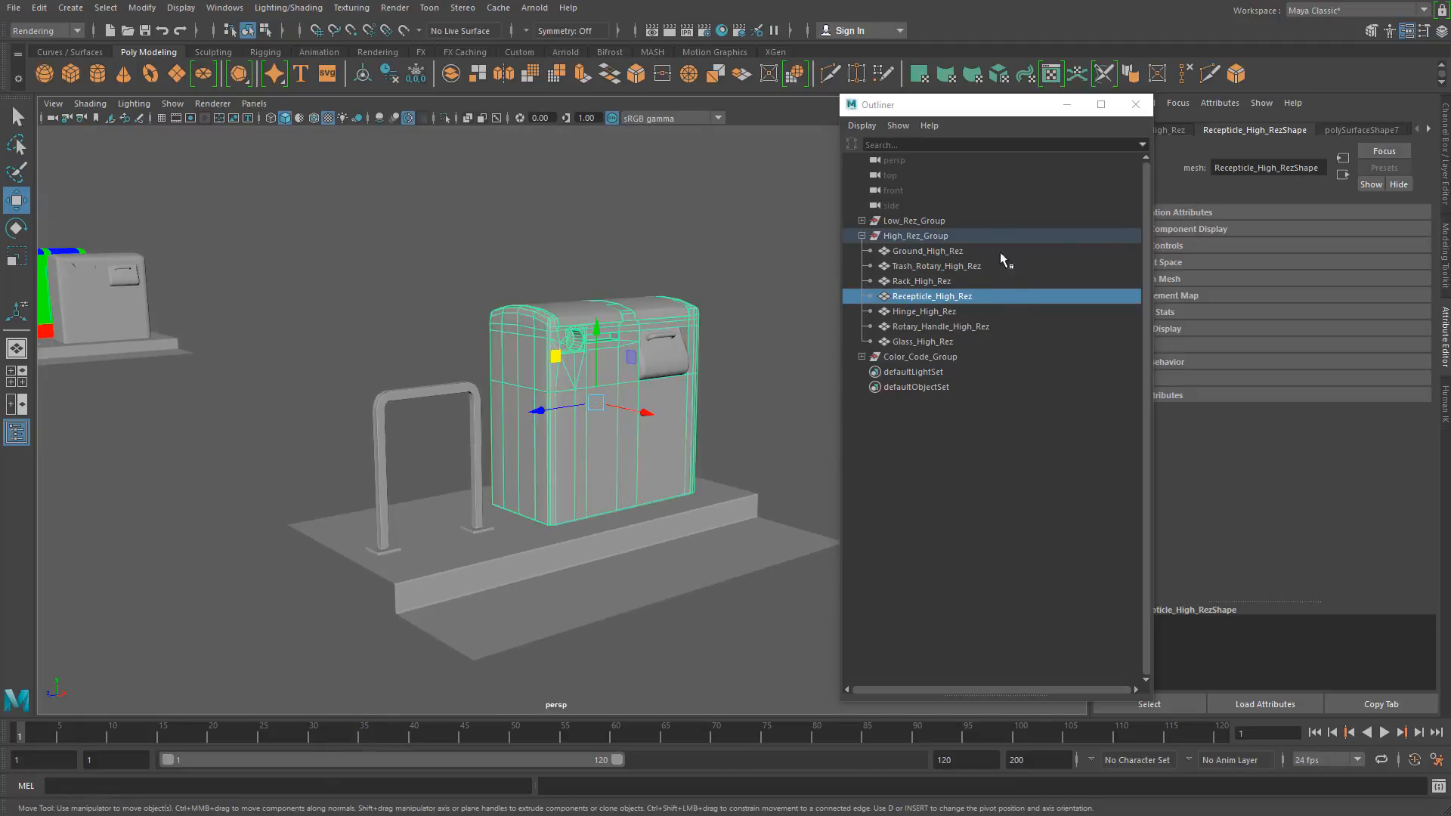
pyautogui.click(928, 236)
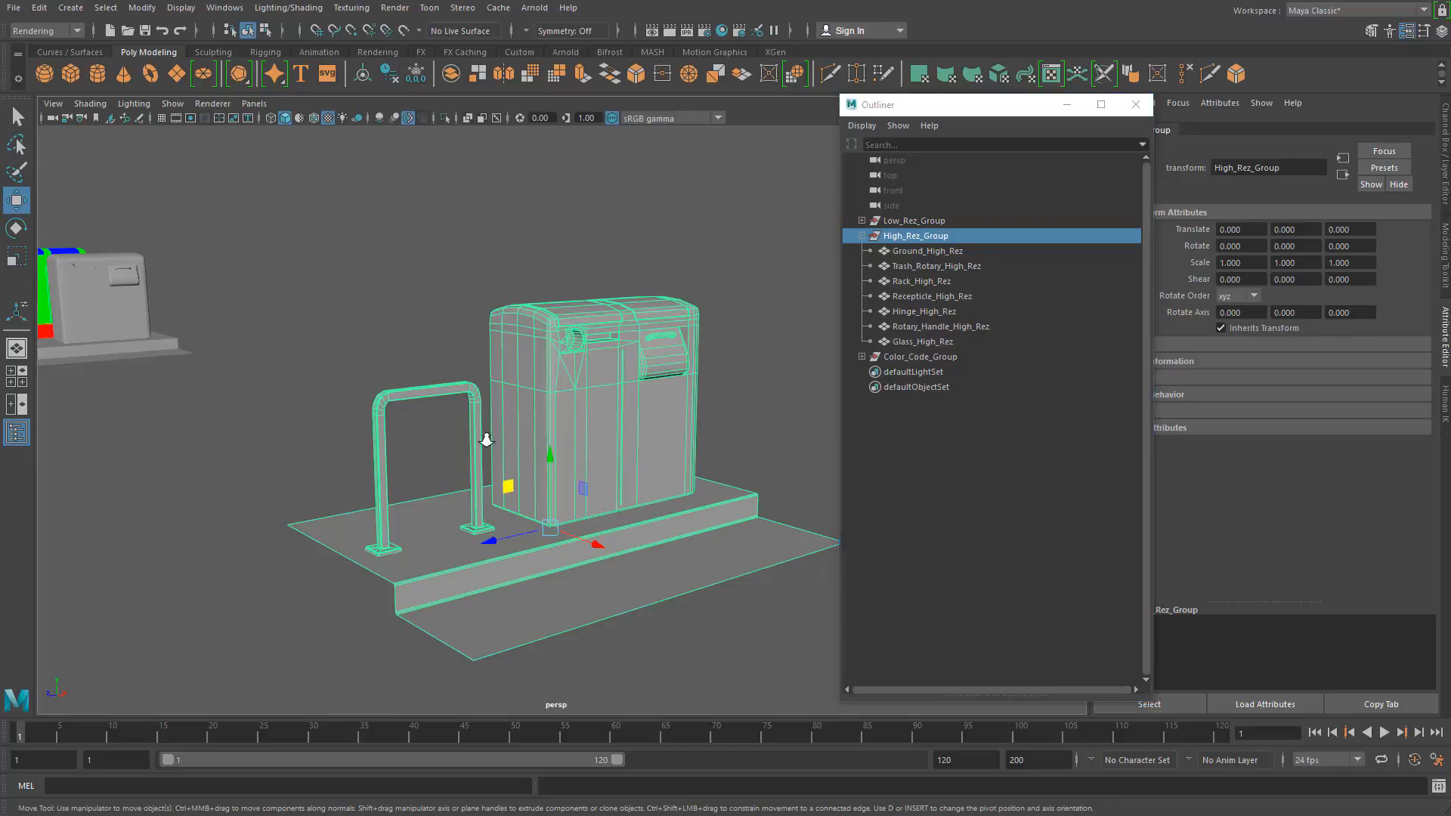
pyautogui.keyDown('alt'); pyautogui.moveTo(486, 437); pyautogui.dragTo(423, 438, button='right'); pyautogui.keyUp('alt')
pyautogui.keyDown('alt'); pyautogui.moveTo(540, 446); pyautogui.dragTo(564, 511); pyautogui.keyUp('alt')
pyautogui.keyDown('alt'); pyautogui.moveTo(564, 511); pyautogui.dragTo(332, 453, button='right'); pyautogui.keyUp('alt')
pyautogui.keyDown('alt'); pyautogui.moveTo(333, 453); pyautogui.dragTo(316, 391); pyautogui.keyUp('alt')
pyautogui.moveTo(591, 542); pyautogui.dragTo(371, 265)
pyautogui.click(413, 325)
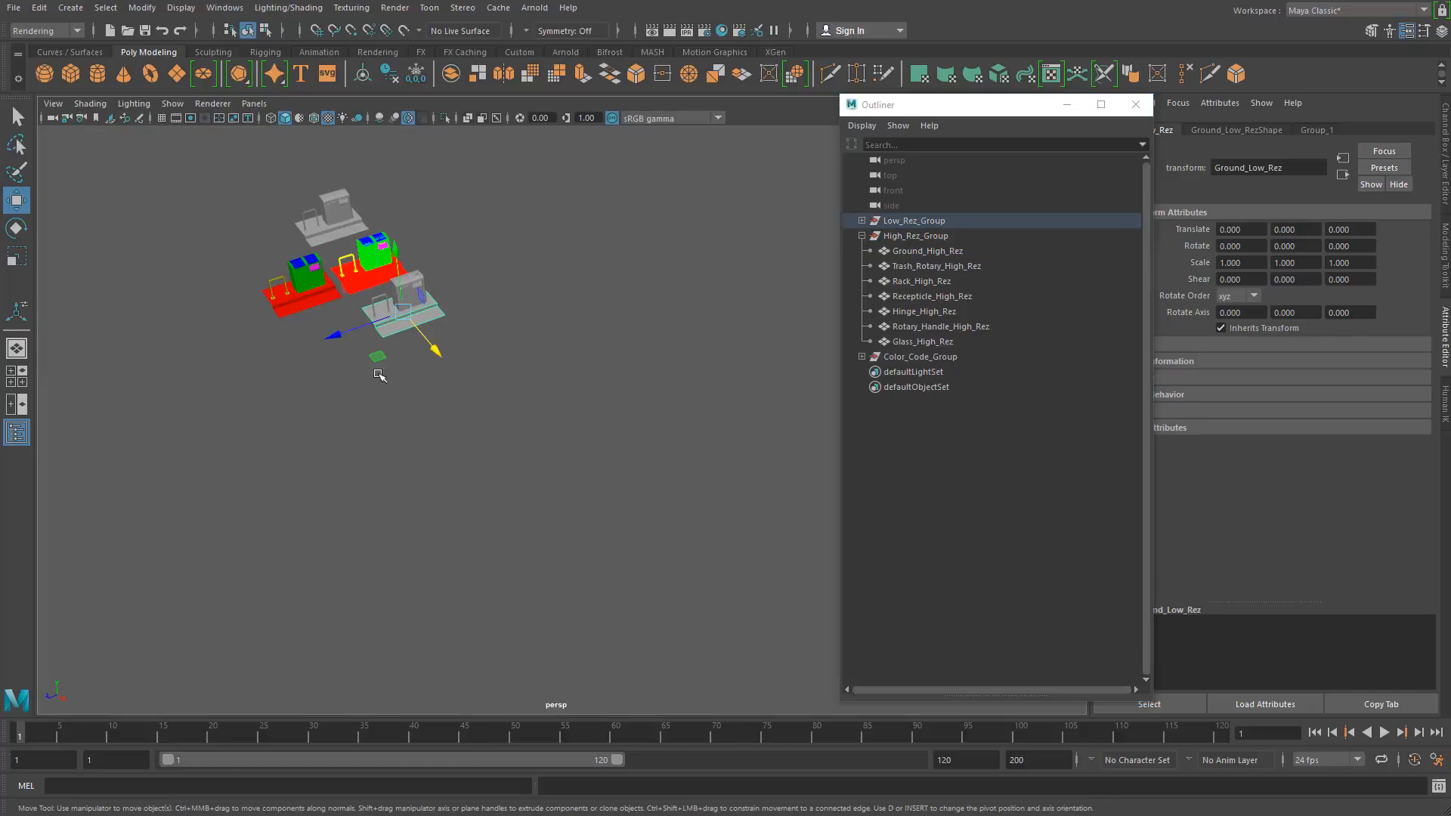
pyautogui.click(1322, 135)
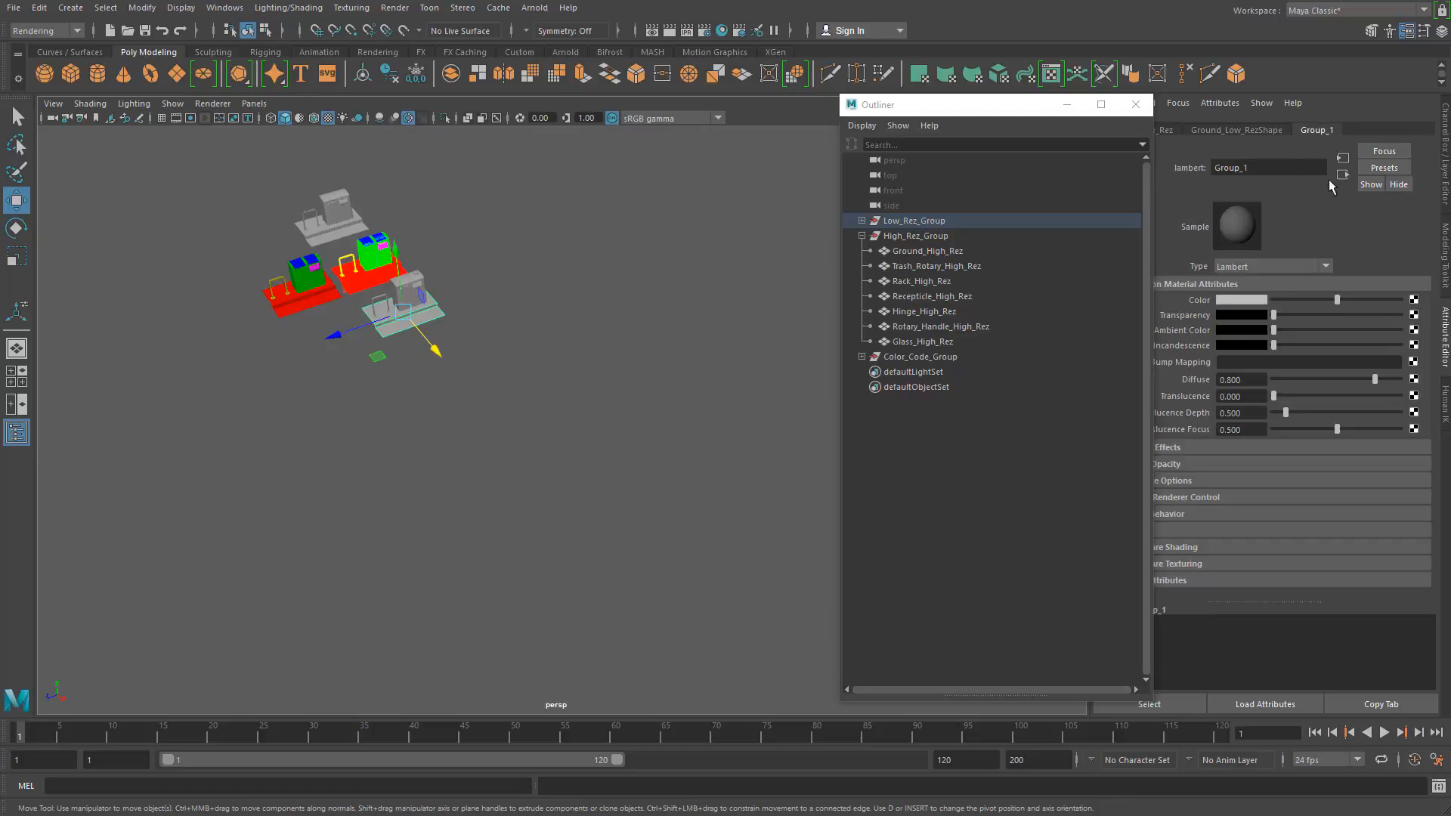
# Step: Set the Translate X of Low_Rez_Group to 0
pyautogui.click(1441, 30)
pyautogui.click(913, 220)
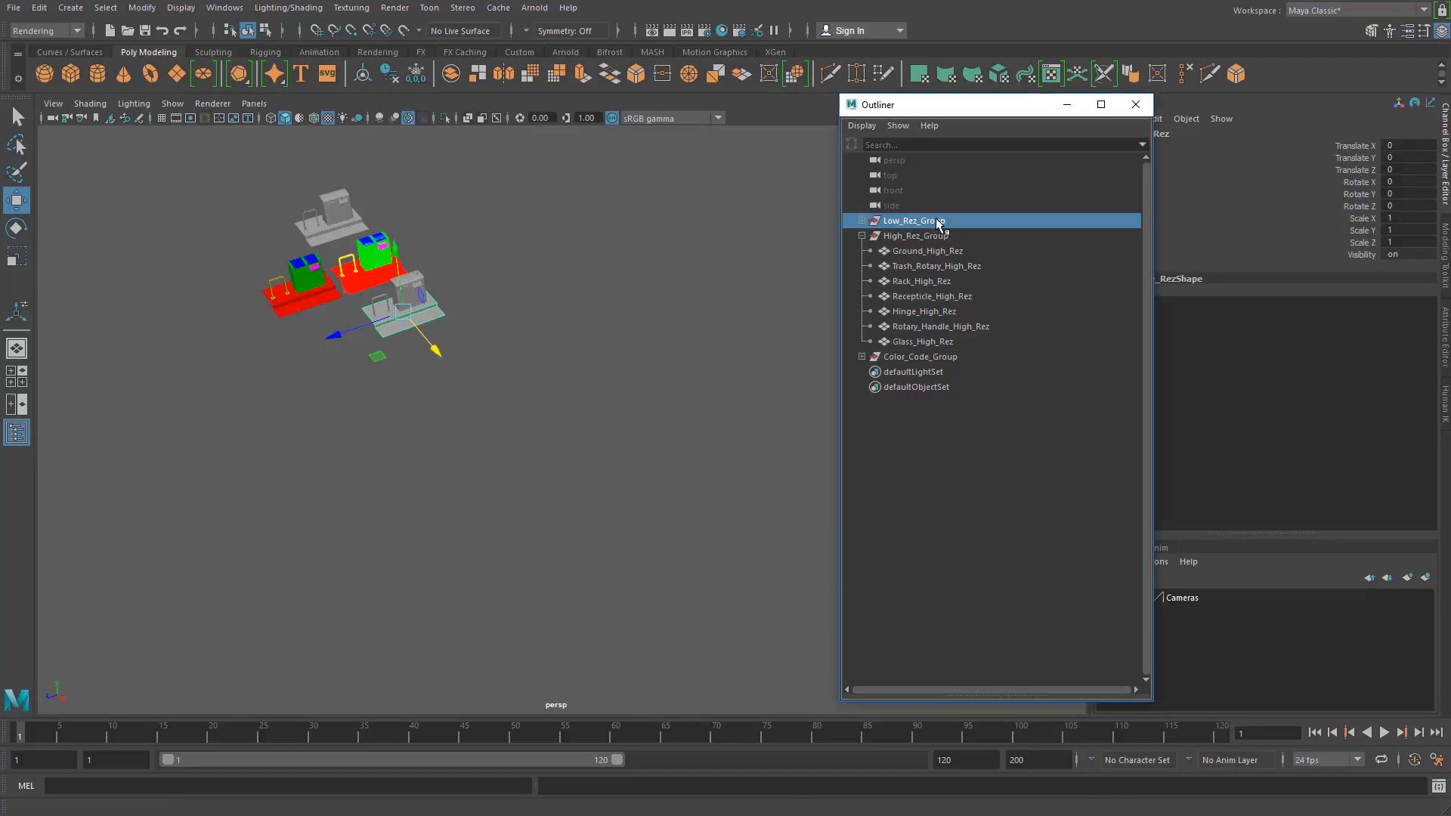
pyautogui.click(1404, 146)
pyautogui.write('0')
pyautogui.press('Return')
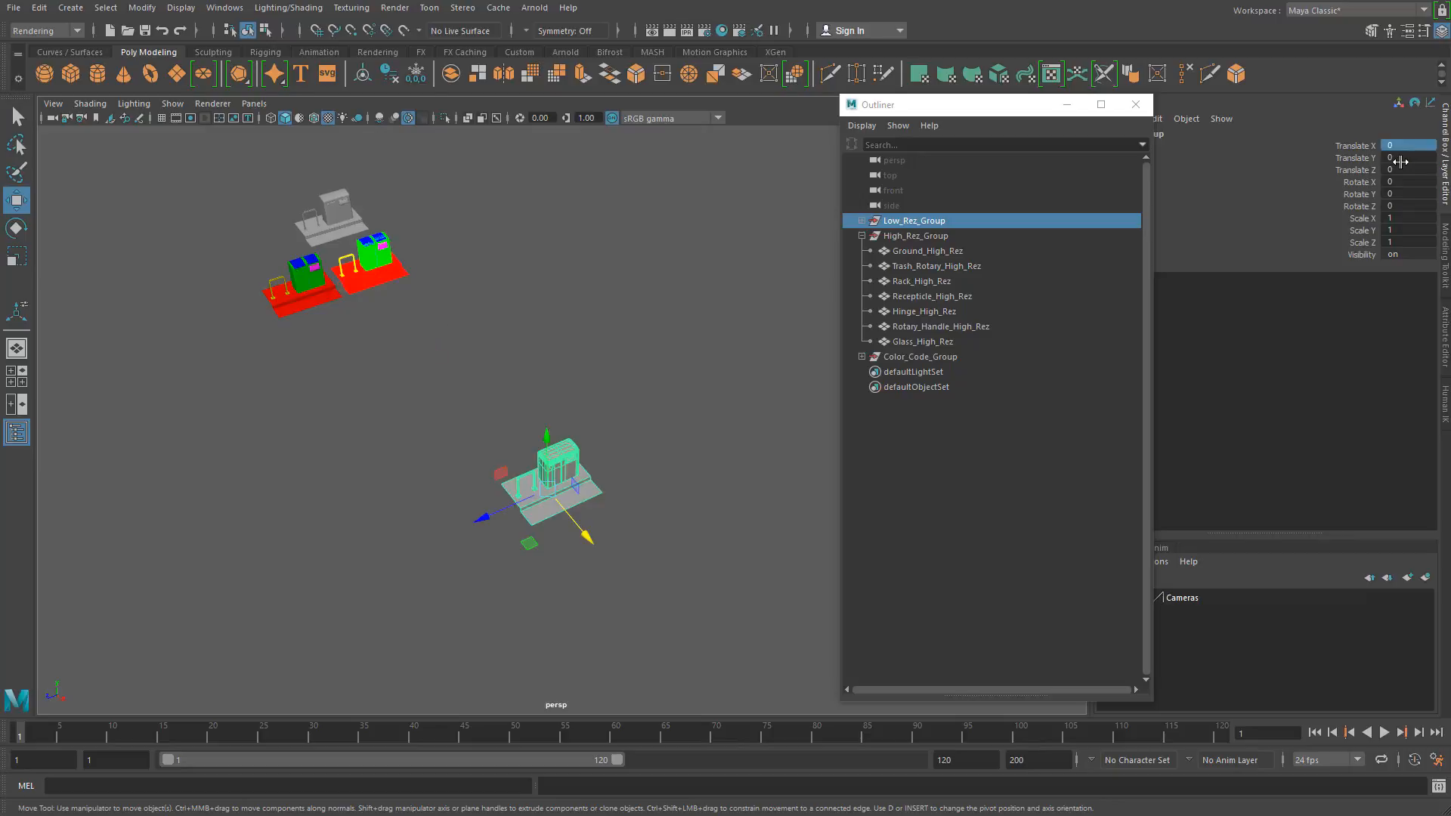
pyautogui.click(659, 436)
# Step: Assign a new Blinn material to all the low-res receptacle parts, leaving out the rack and ground
pyautogui.keyDown('alt'); pyautogui.moveTo(529, 507); pyautogui.dragTo(817, 541, button='right'); pyautogui.keyUp('alt')
pyautogui.keyDown('alt'); pyautogui.moveTo(575, 597); pyautogui.dragTo(627, 401); pyautogui.keyUp('alt')
pyautogui.click(580, 524)
pyautogui.scroll(4, 618, 534)
pyautogui.keyDown('alt'); pyautogui.moveTo(618, 533); pyautogui.dragTo(624, 538, button='right'); pyautogui.keyUp('alt')
pyautogui.keyDown('alt'); pyautogui.moveTo(620, 466); pyautogui.dragTo(572, 535, button='middle'); pyautogui.keyUp('alt')
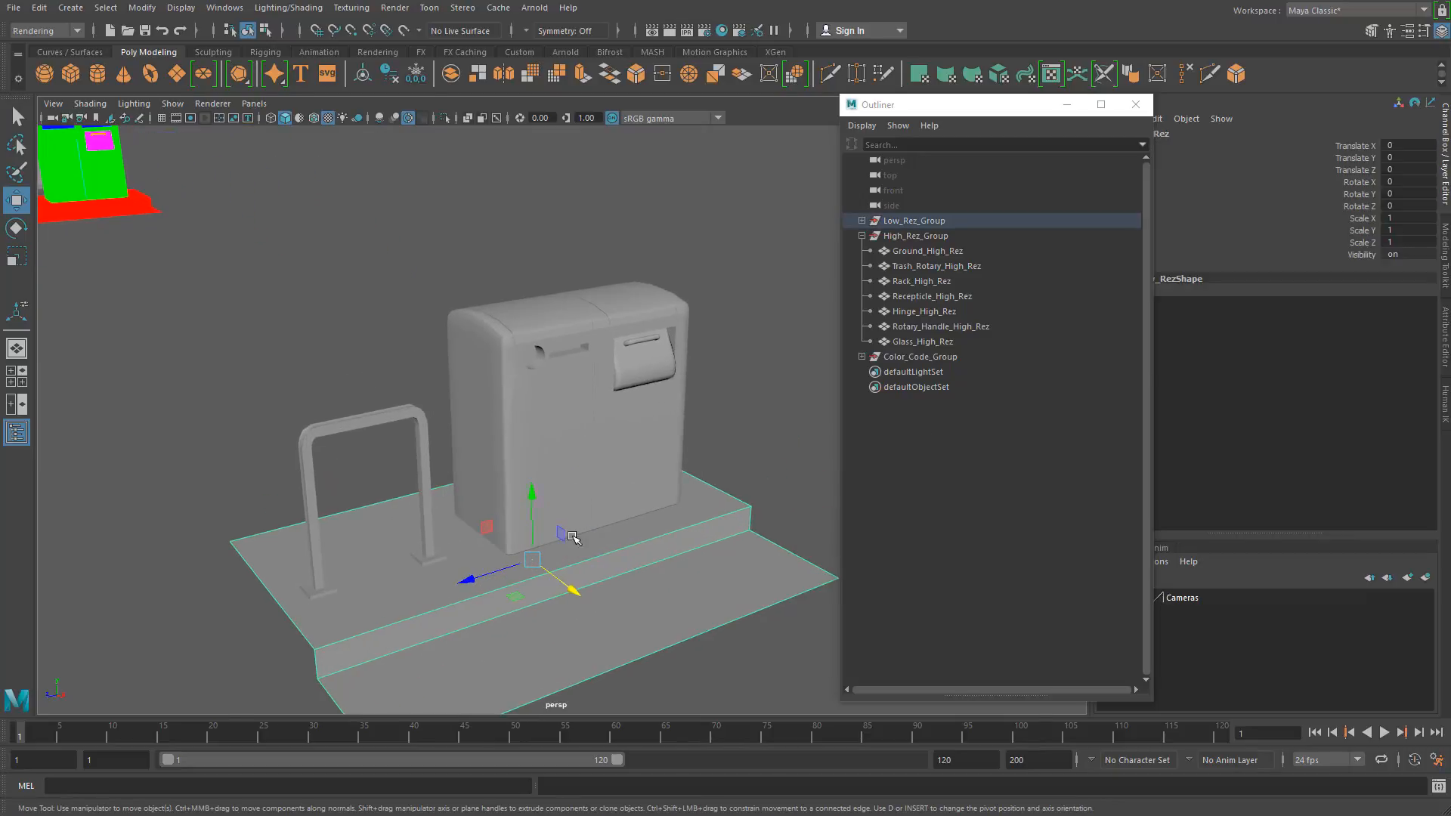
pyautogui.moveTo(437, 241); pyautogui.dragTo(756, 374)
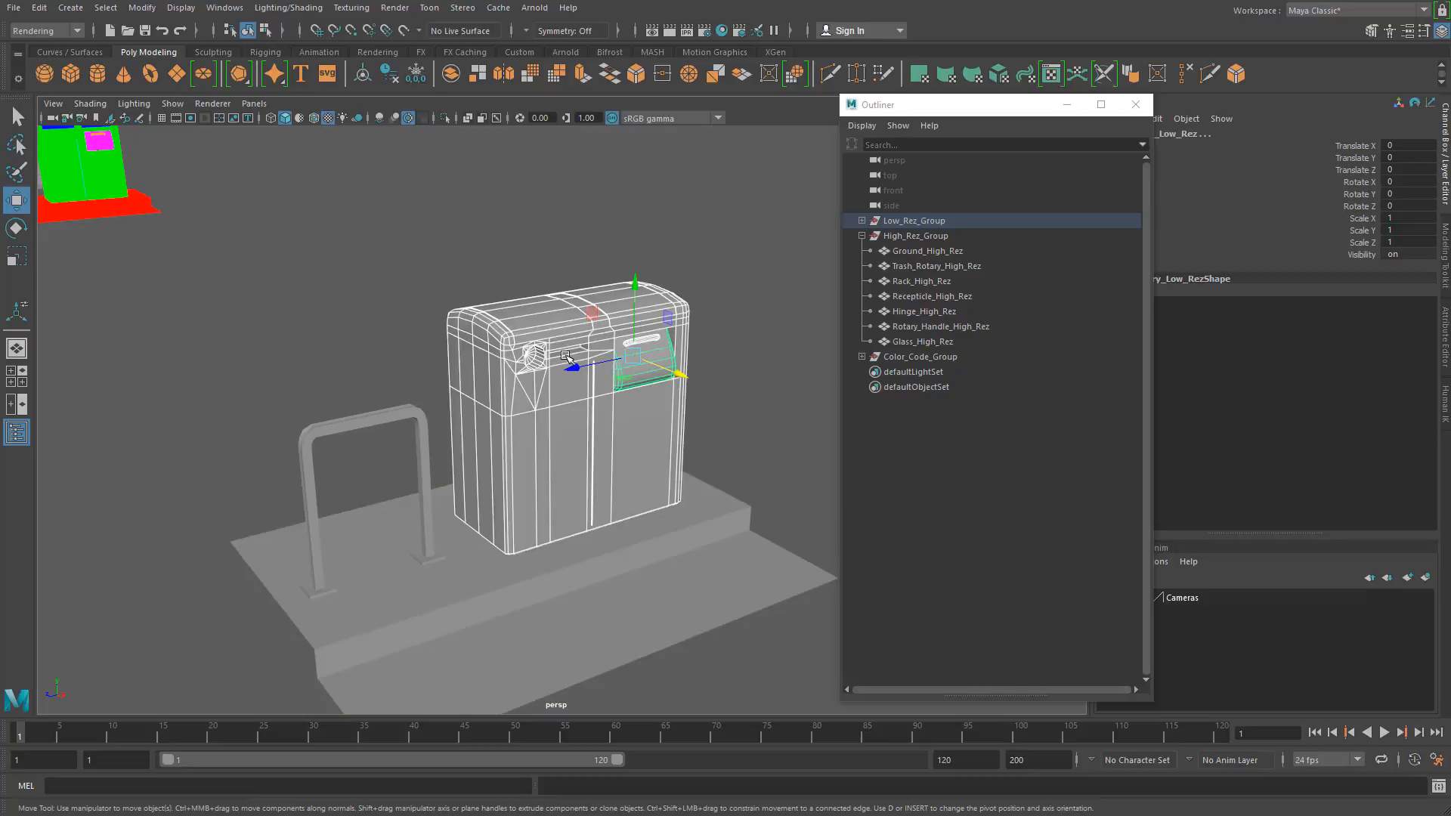
pyautogui.click(376, 420)
pyautogui.moveTo(405, 237); pyautogui.dragTo(801, 364)
pyautogui.moveTo(544, 304); pyautogui.dragTo(558, 692, button='right')
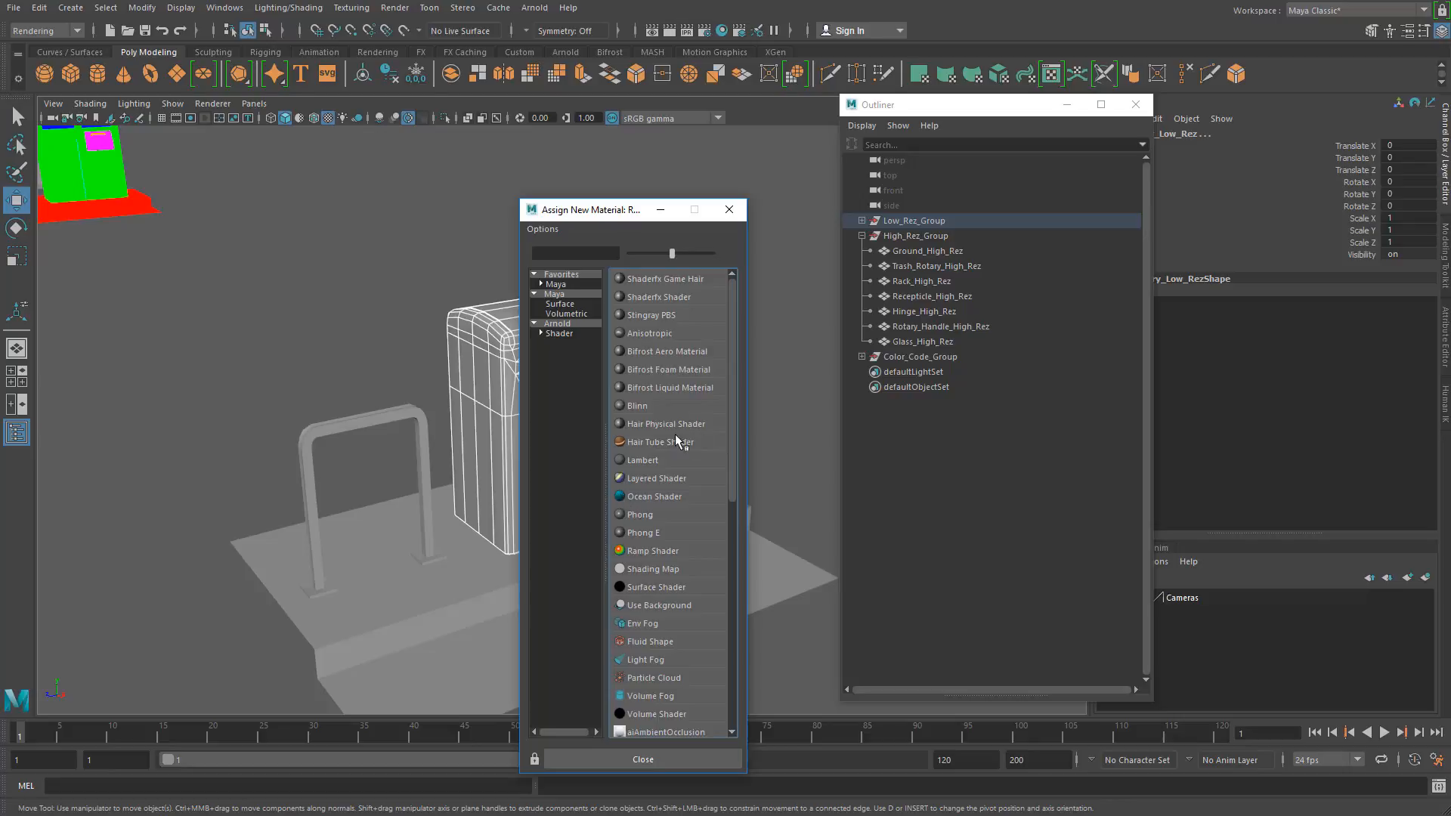
pyautogui.click(641, 407)
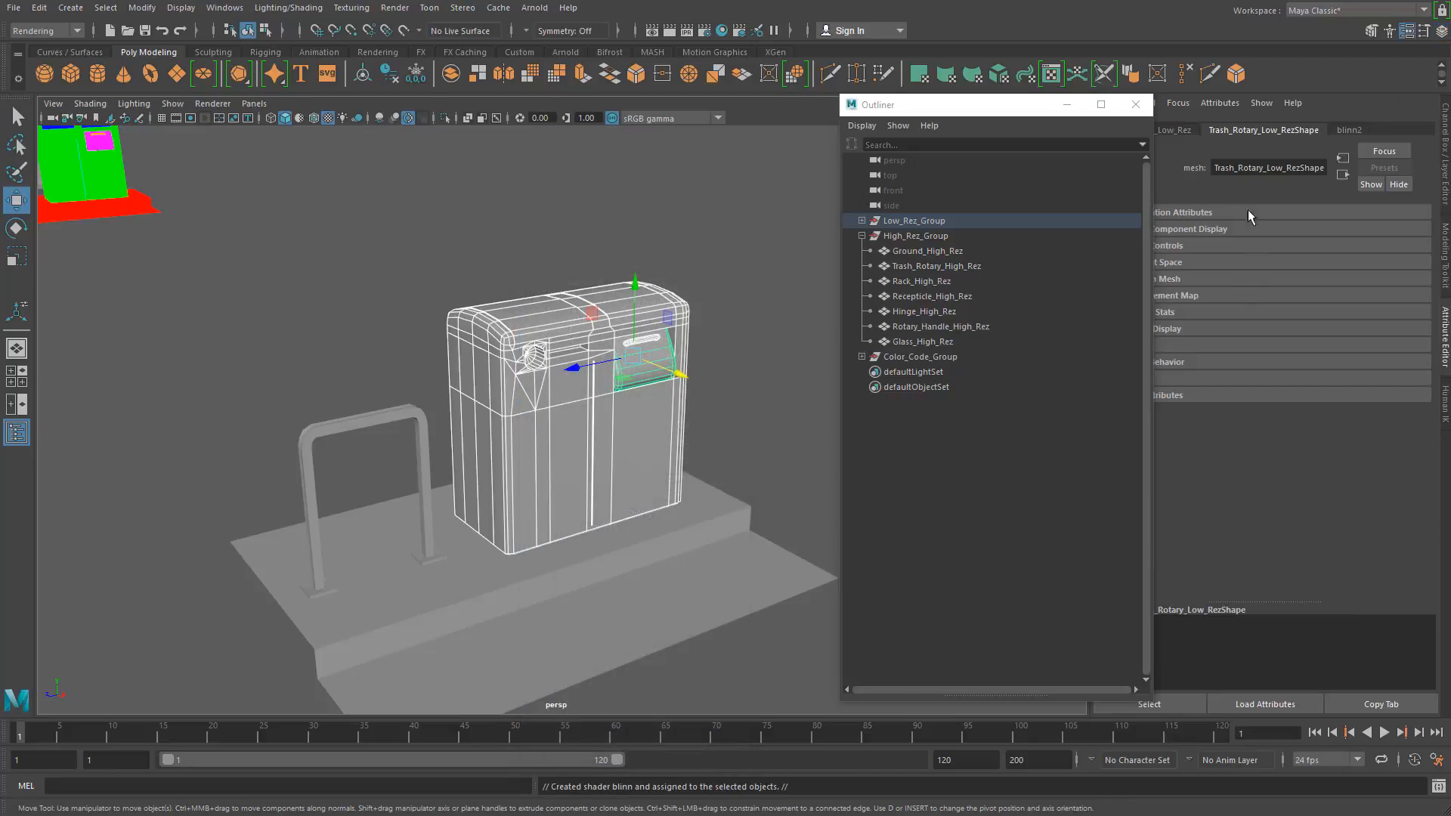
# Step: Darken the new Blinn material's color to a dark grey
pyautogui.click(1352, 130)
pyautogui.moveTo(1335, 300); pyautogui.dragTo(1268, 318)
pyautogui.click(420, 292)
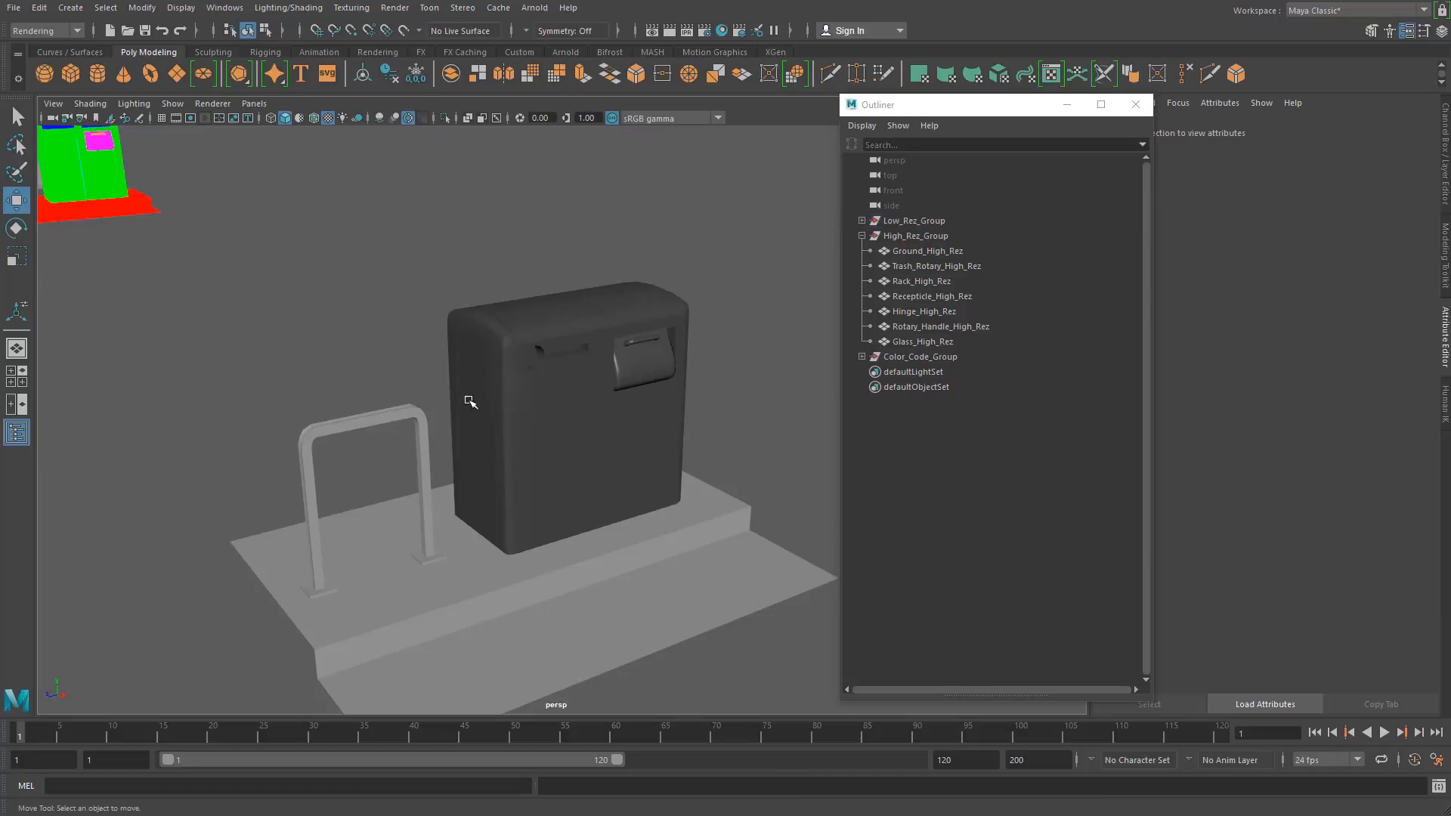
pyautogui.keyDown('alt'); pyautogui.moveTo(446, 505); pyautogui.dragTo(427, 471); pyautogui.keyUp('alt')
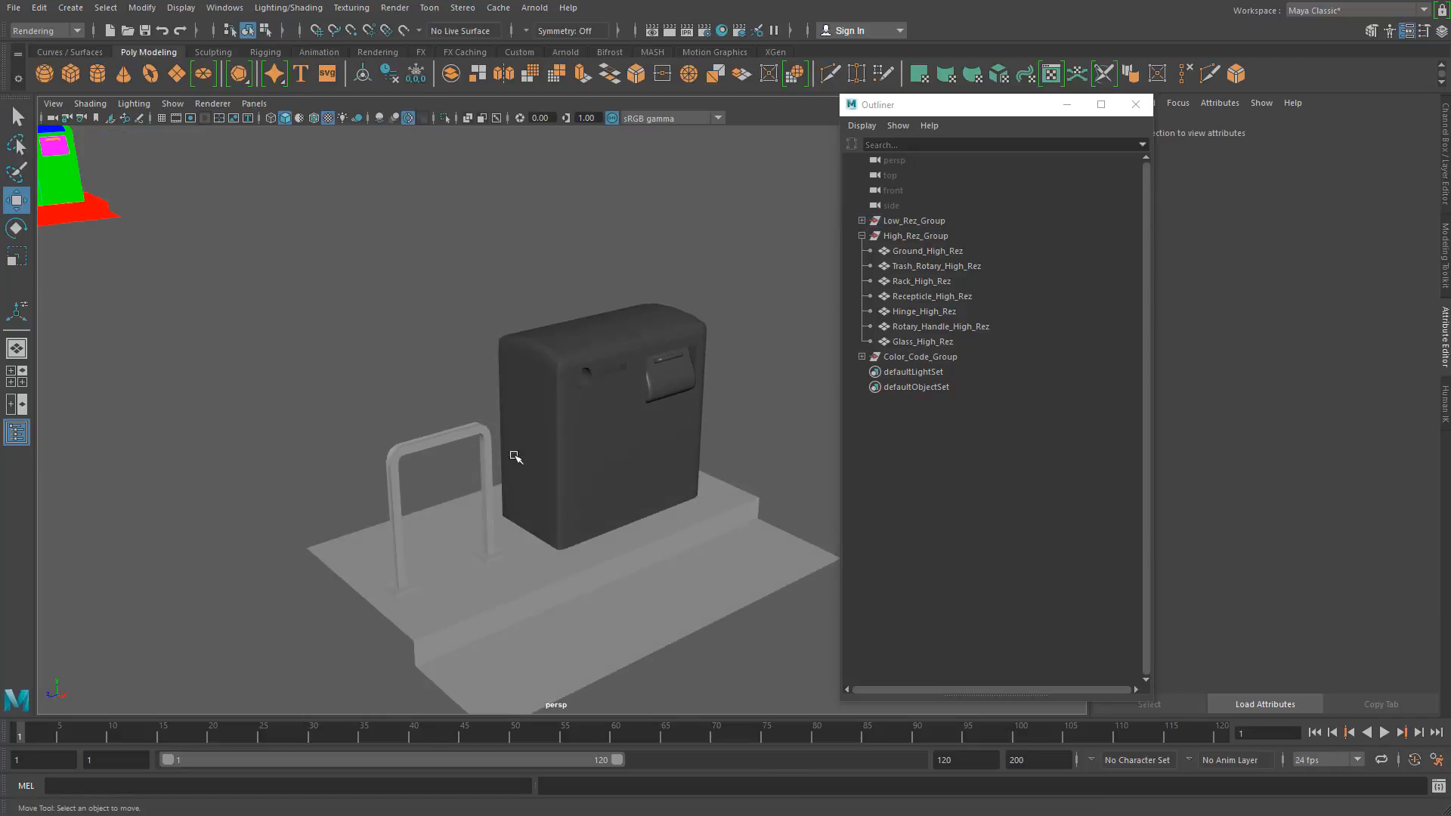
# Step: Inspect the nodes of the low-res rack and the material name on the low-res ground
pyautogui.click(493, 557)
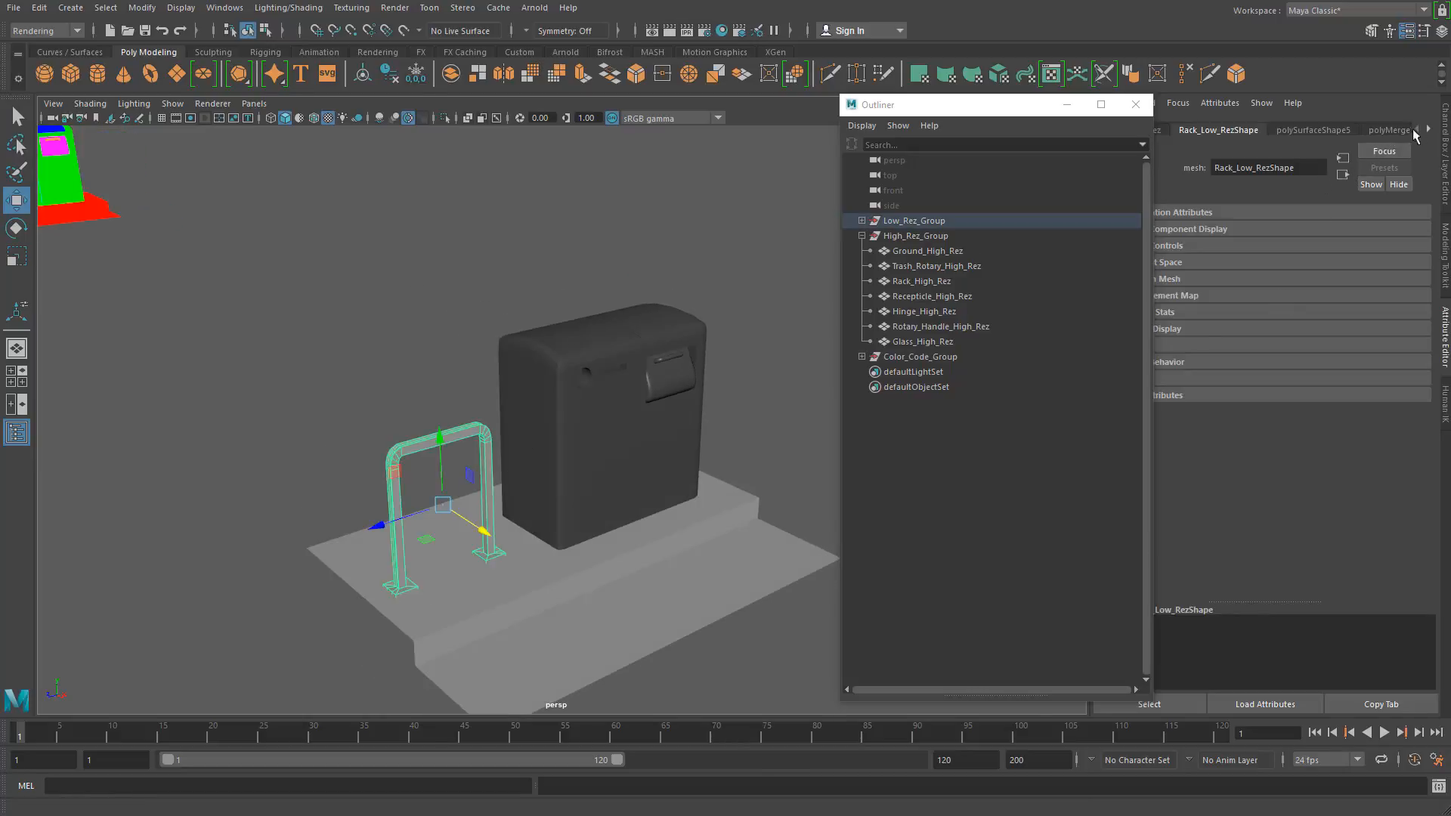
pyautogui.click(1428, 130)
pyautogui.click(1428, 130)
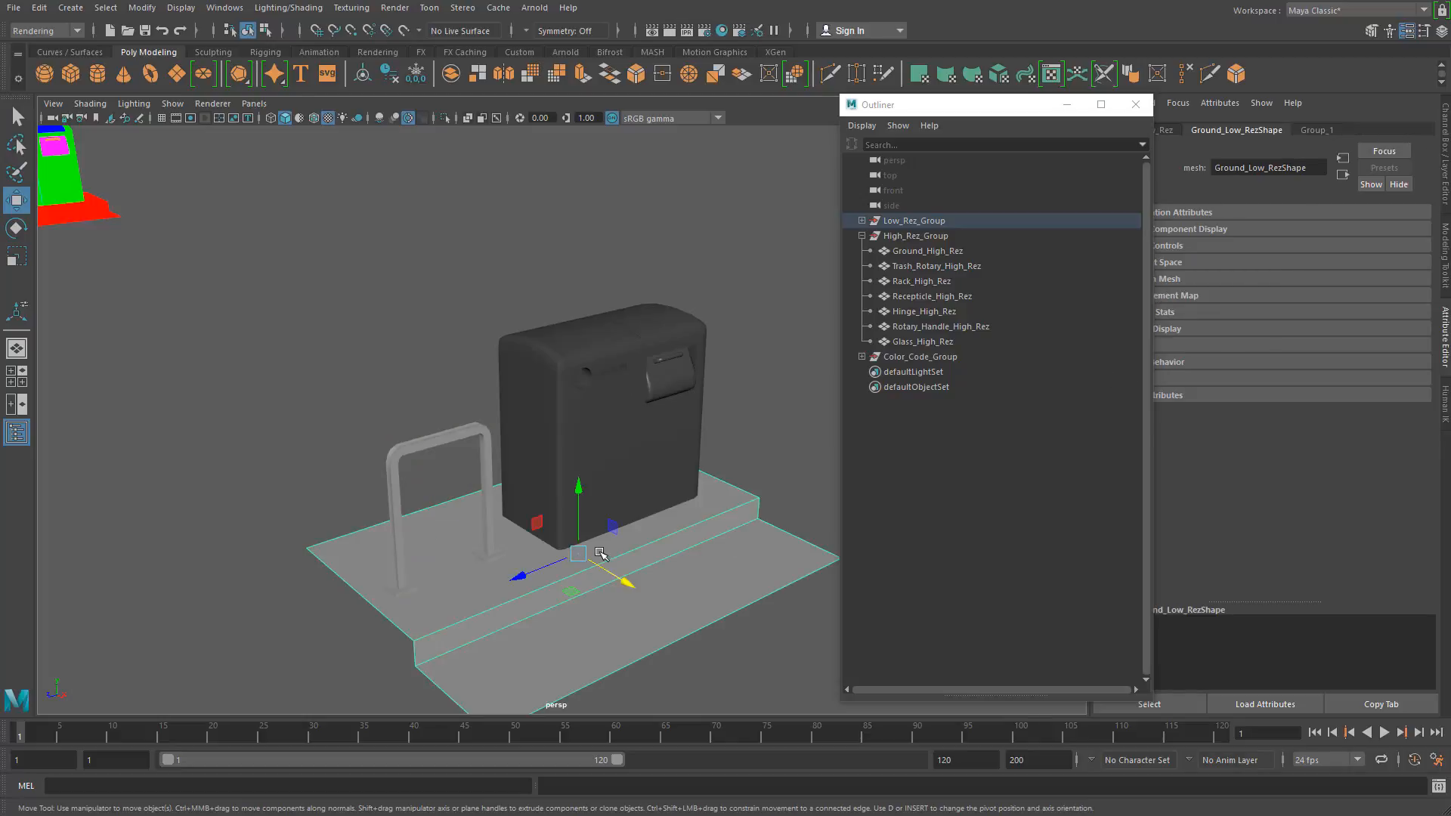
pyautogui.click(602, 558)
pyautogui.click(1316, 131)
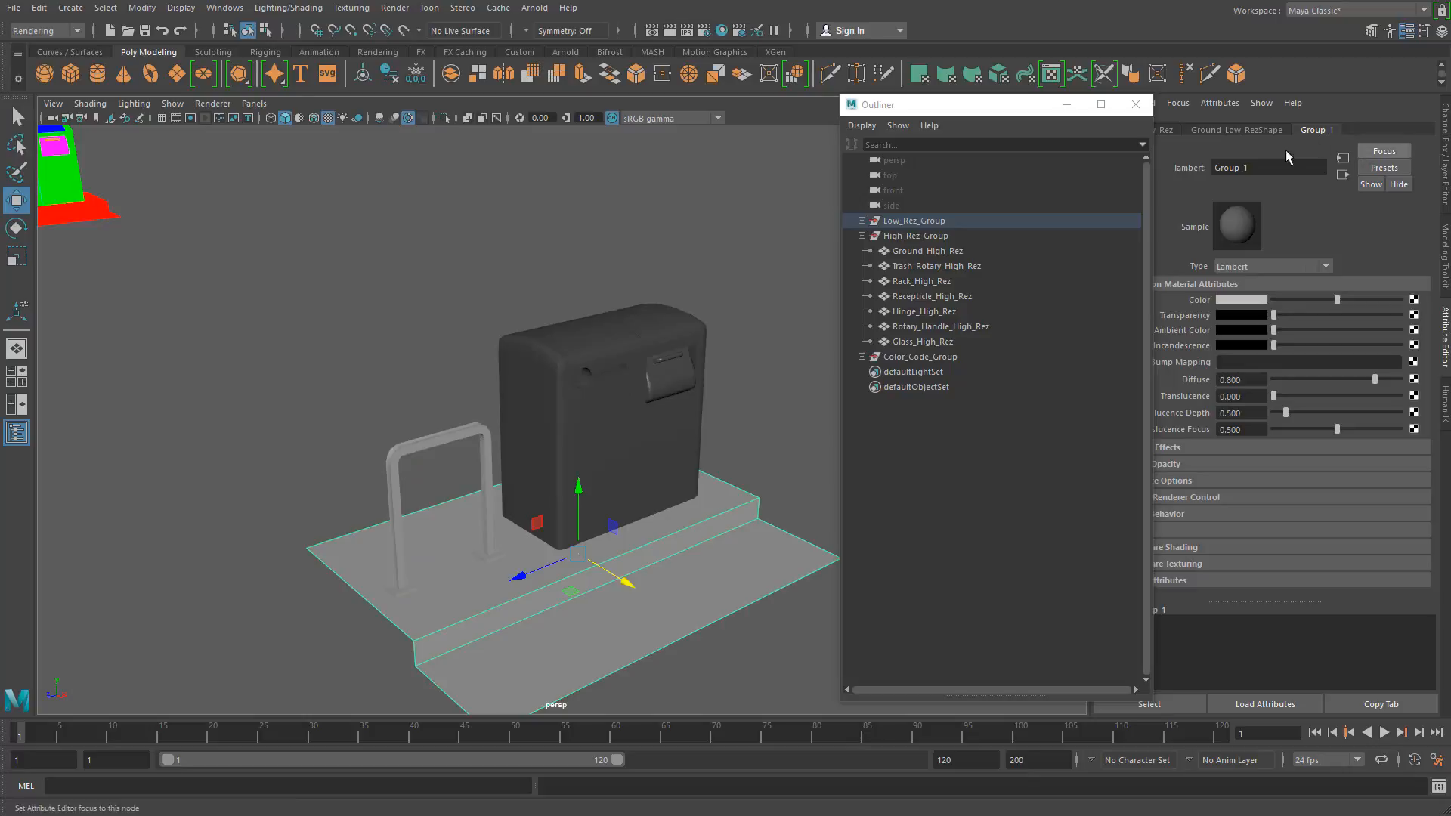
# Step: Rename the receptacle's Blinn material as Group_2
pyautogui.click(641, 428)
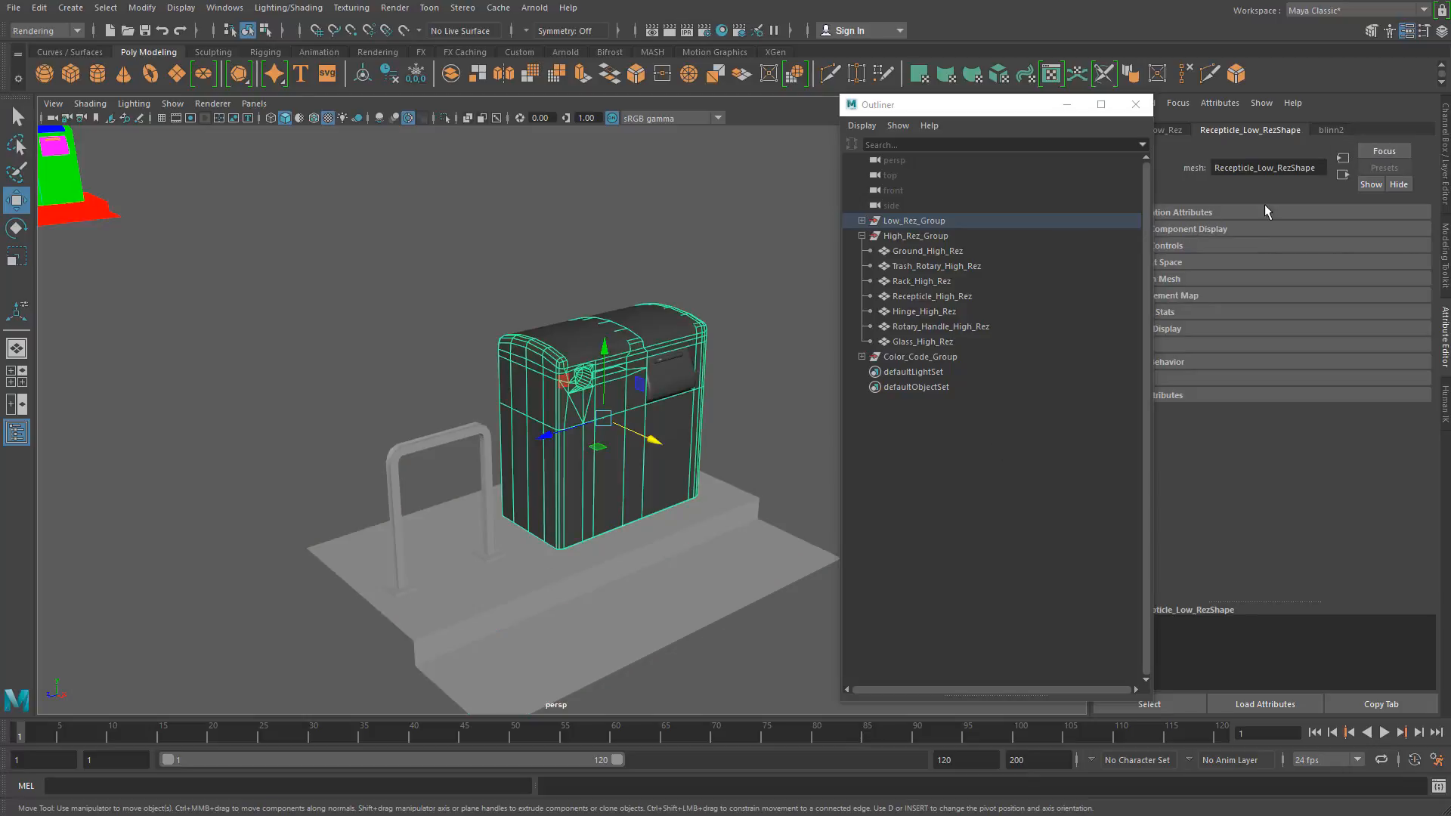
pyautogui.click(1335, 132)
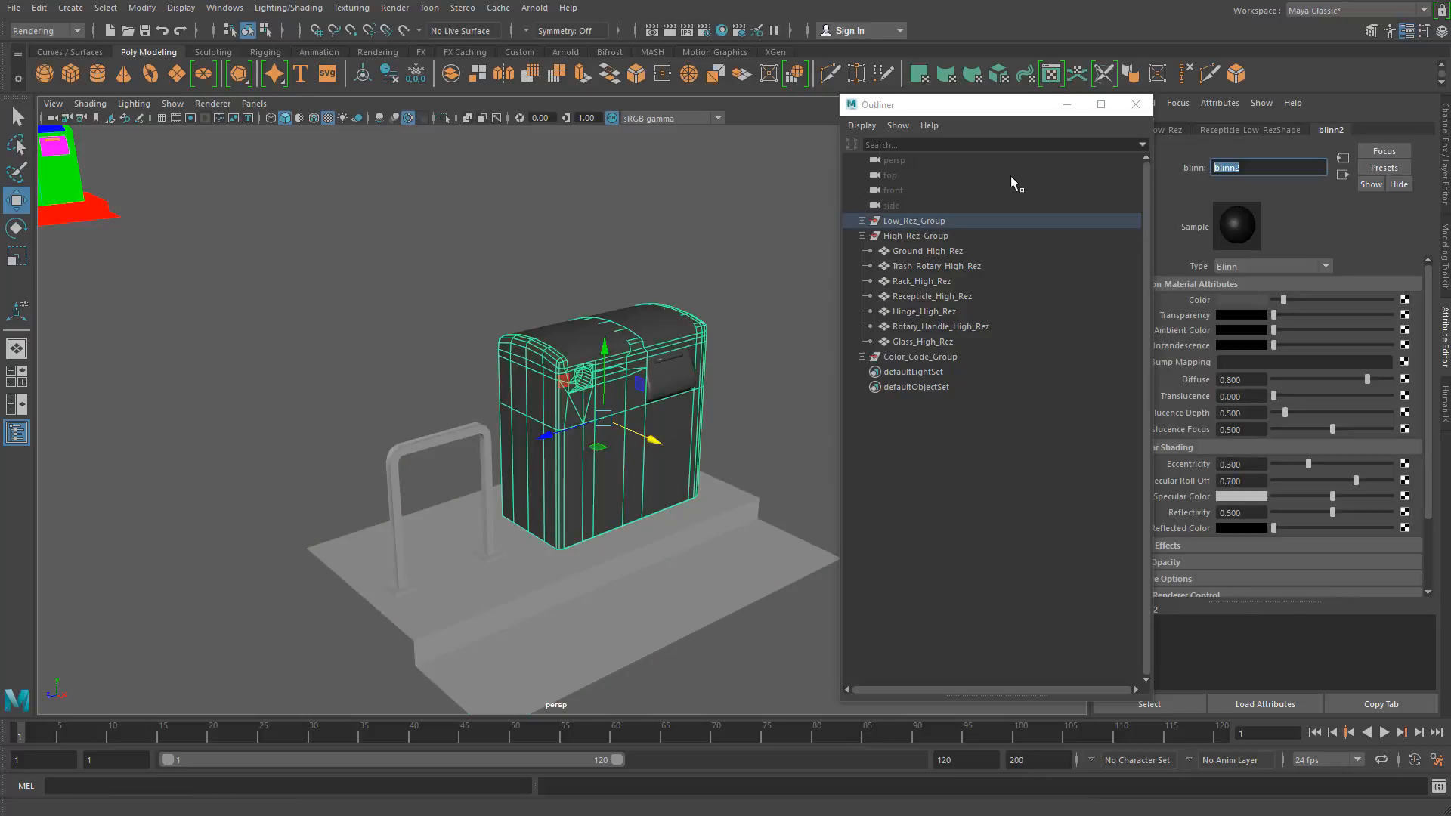
pyautogui.write('Group_')
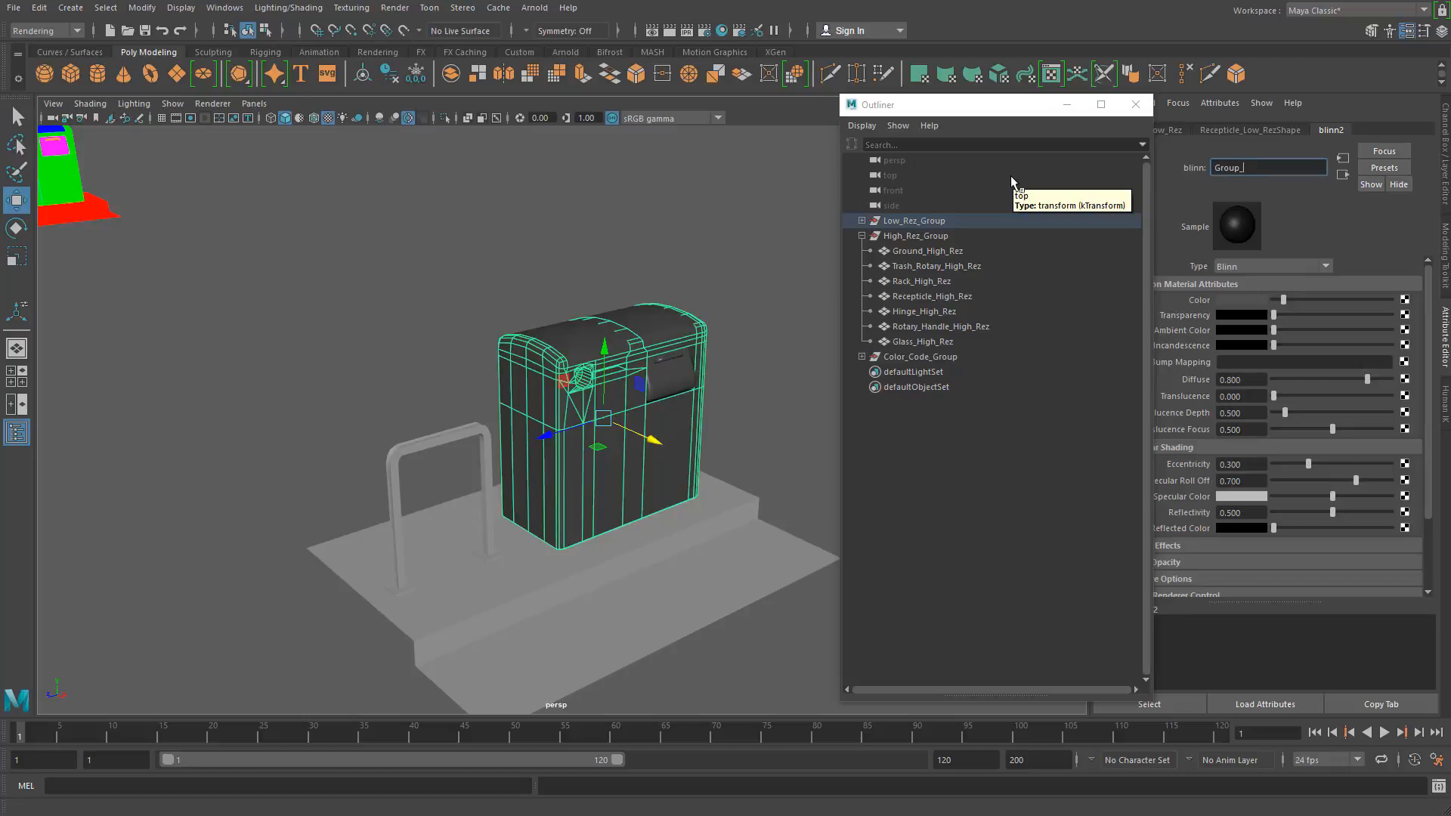
pyautogui.write('2')
pyautogui.press('Return')
# Step: Select the low-res rack, the ground and the receptacle parts in turn to review how the two material groups are divided
pyautogui.click(460, 438)
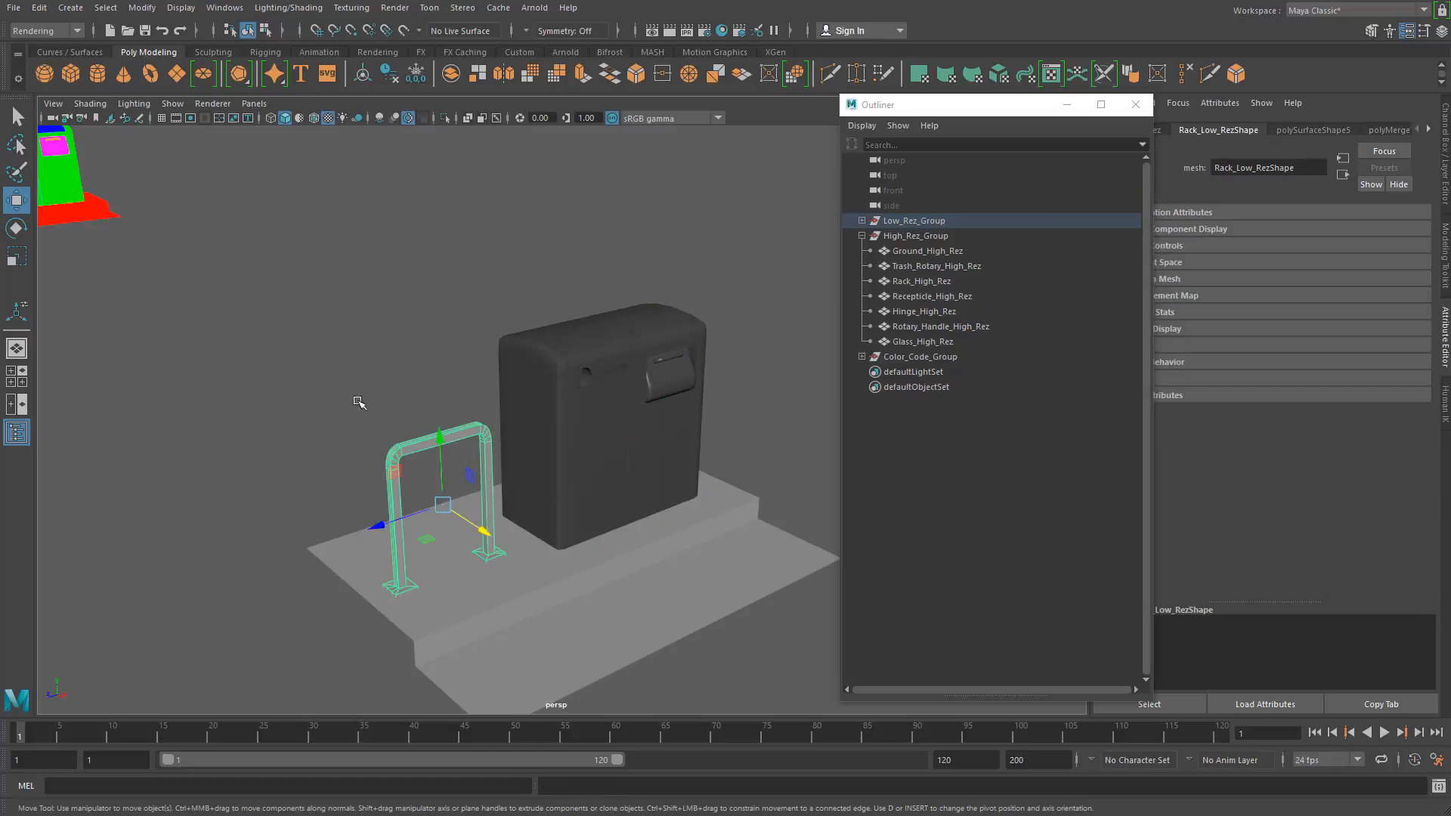
pyautogui.click(456, 614)
pyautogui.moveTo(475, 273); pyautogui.dragTo(728, 367)
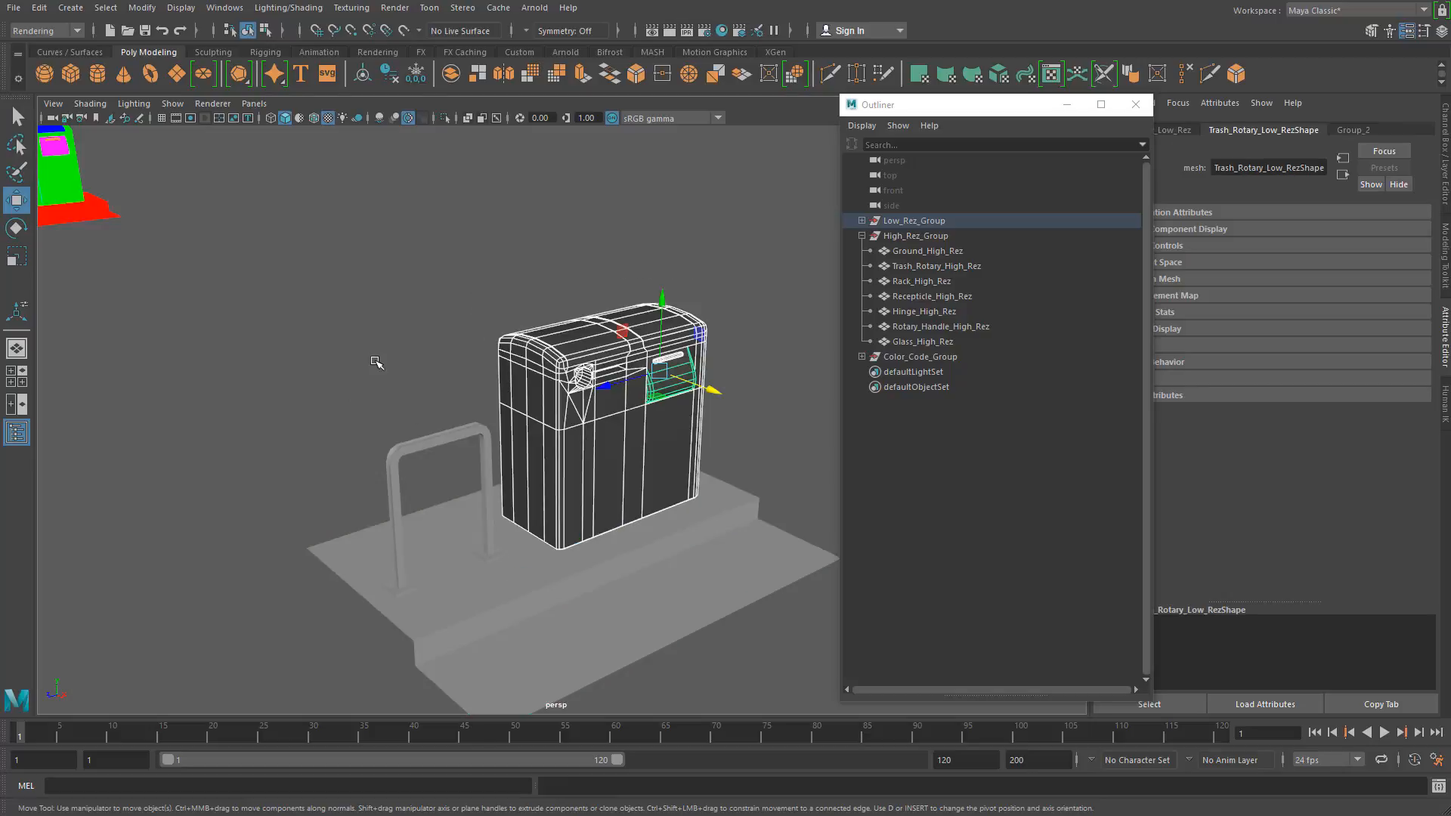
# Step: Export all the low-res objects as an FBX file named Garbage_LR_2Piece_Throwaway.fbx in the Bakes folder
pyautogui.moveTo(276, 234); pyautogui.dragTo(848, 682)
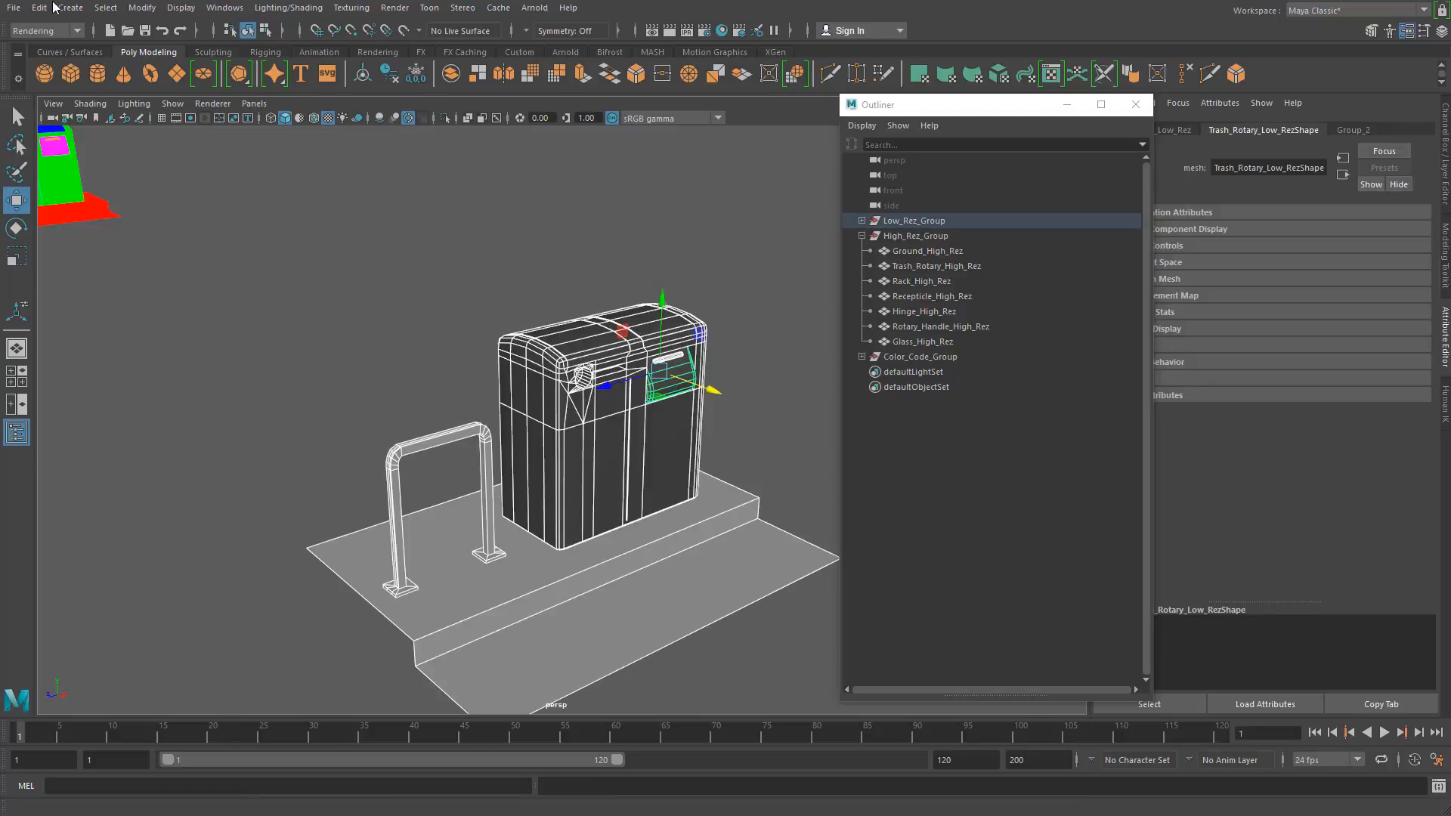
pyautogui.click(13, 7)
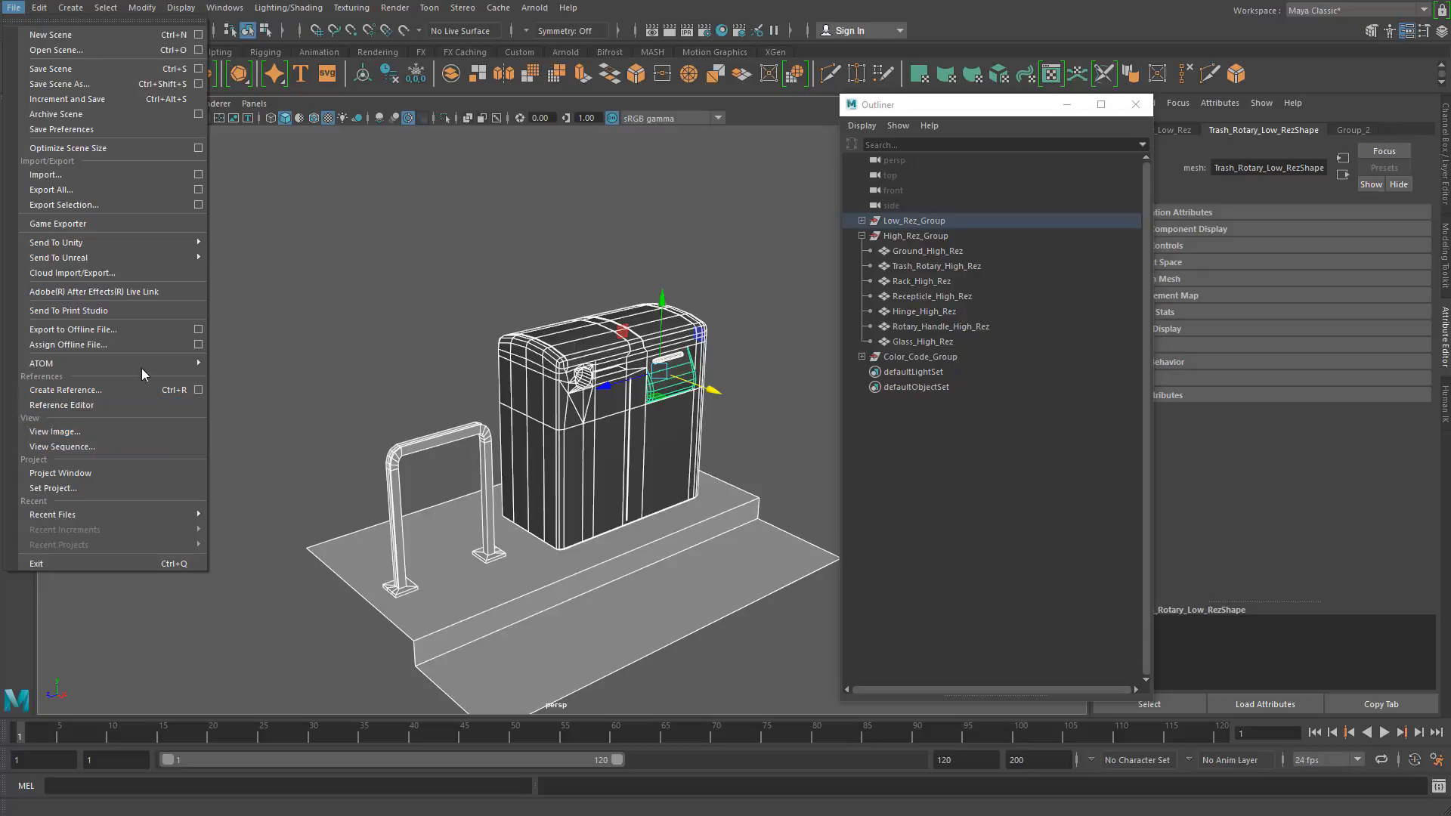
pyautogui.click(198, 205)
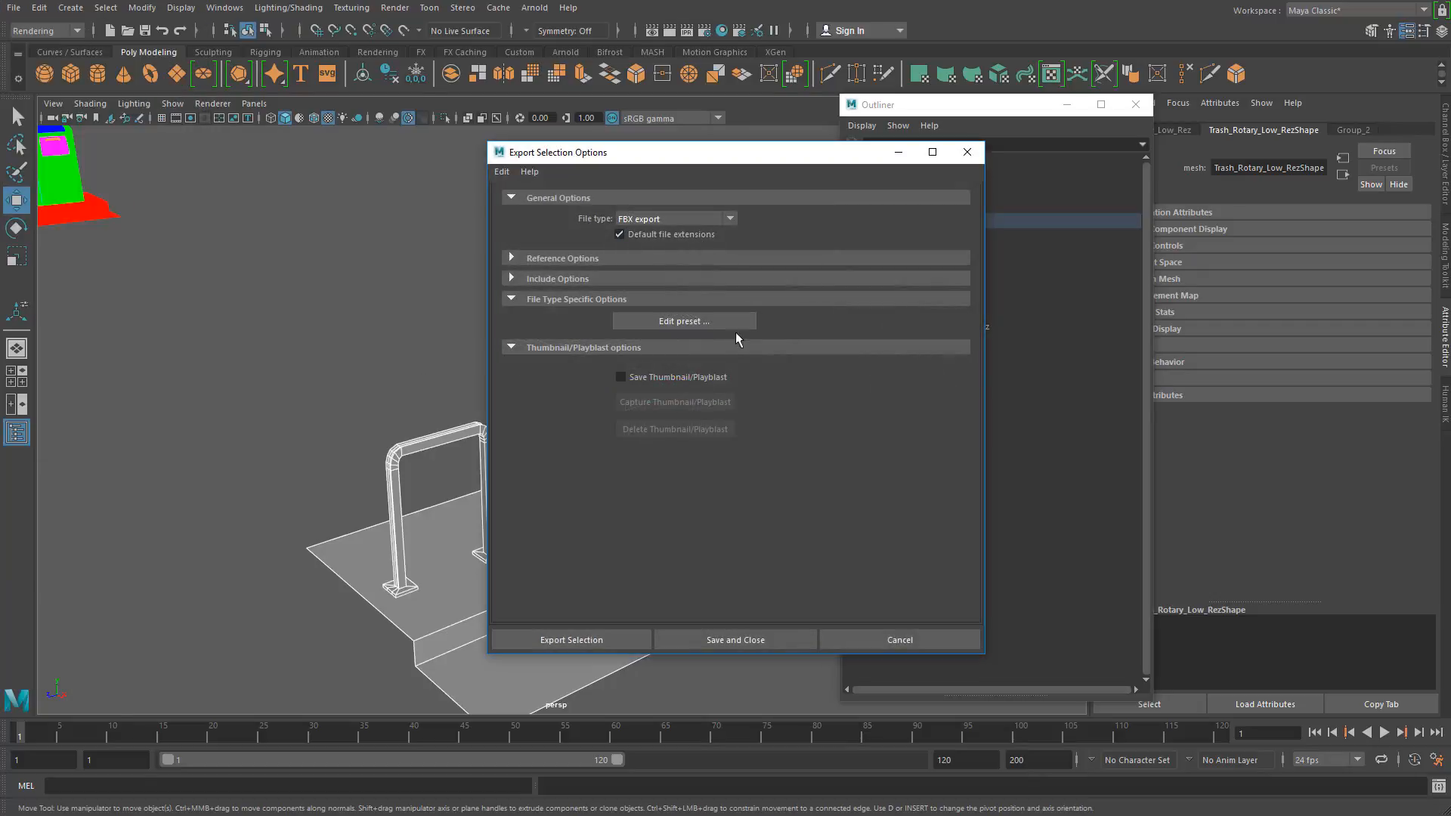
pyautogui.click(573, 641)
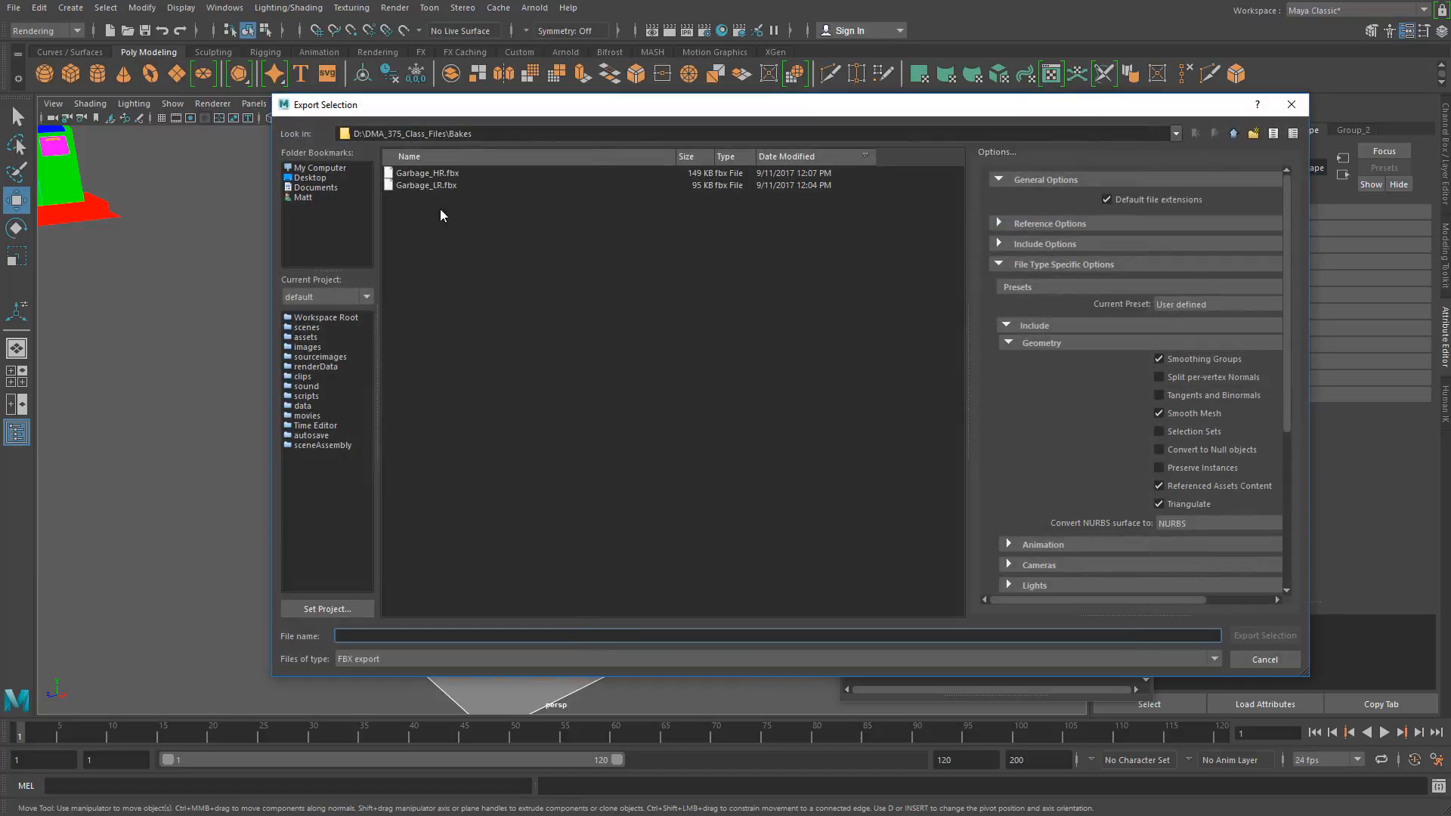
pyautogui.click(437, 184)
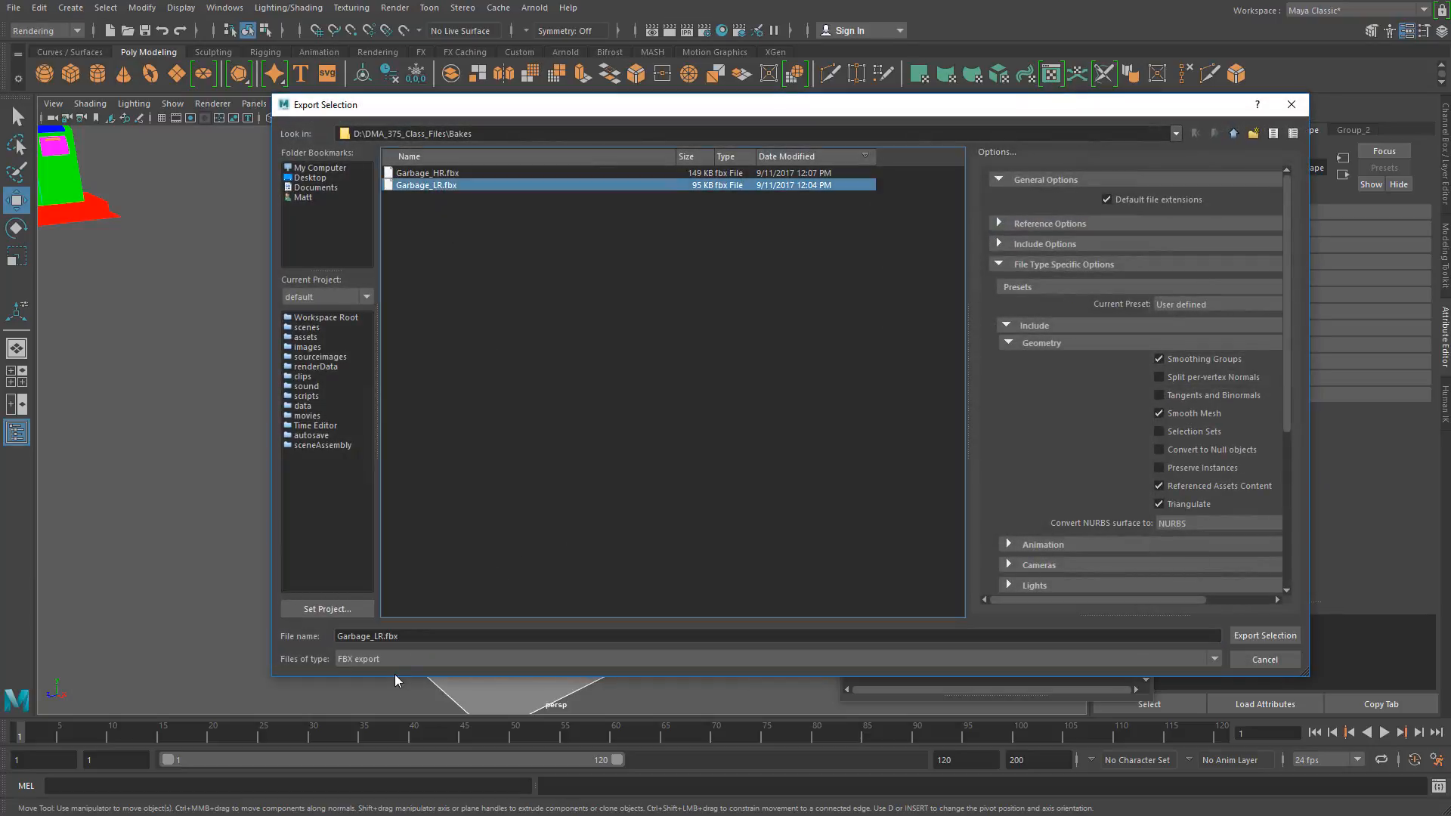
pyautogui.click(380, 635)
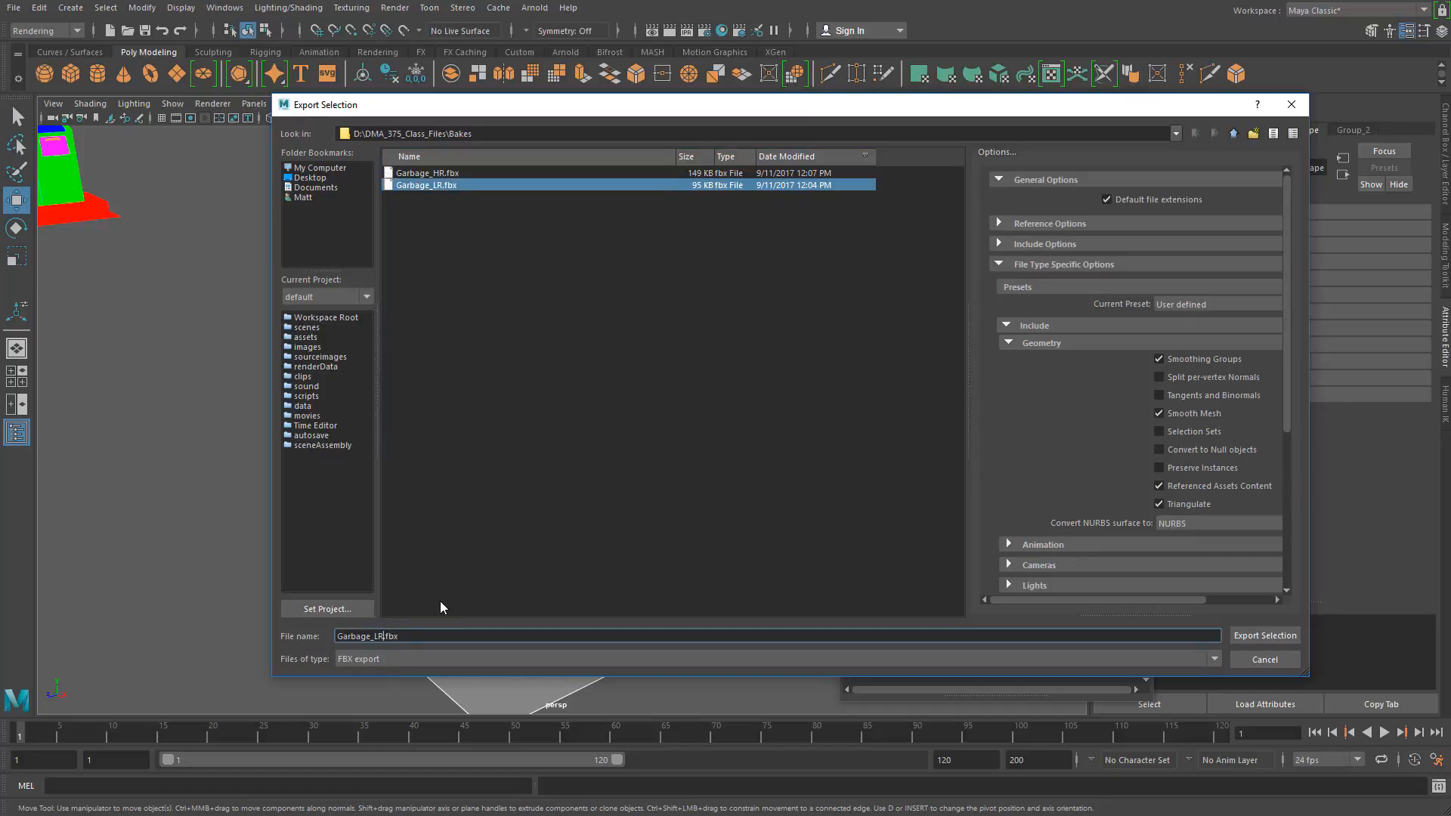
pyautogui.write('_2Piece_Throwaway')
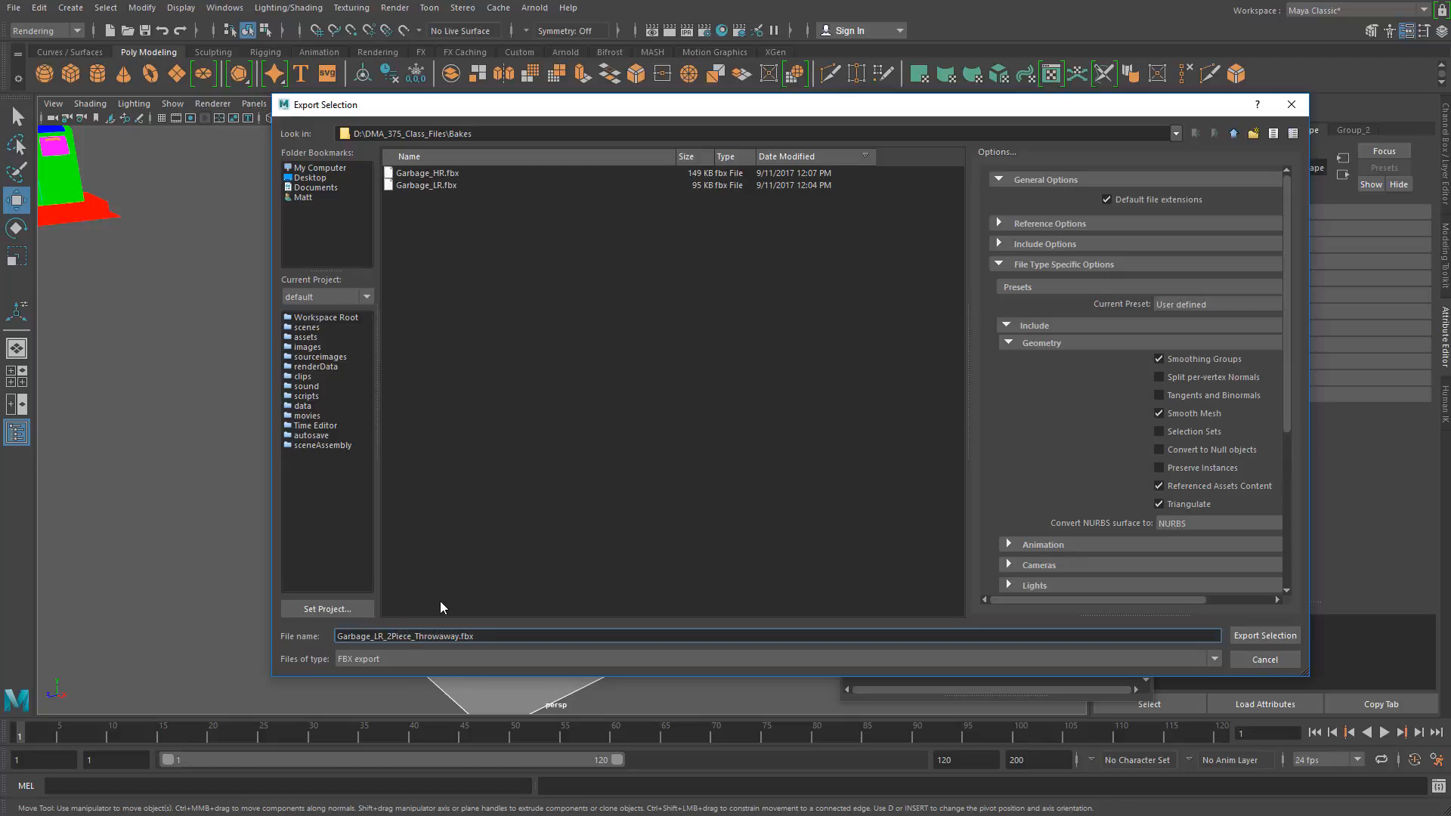
pyautogui.press('Return')
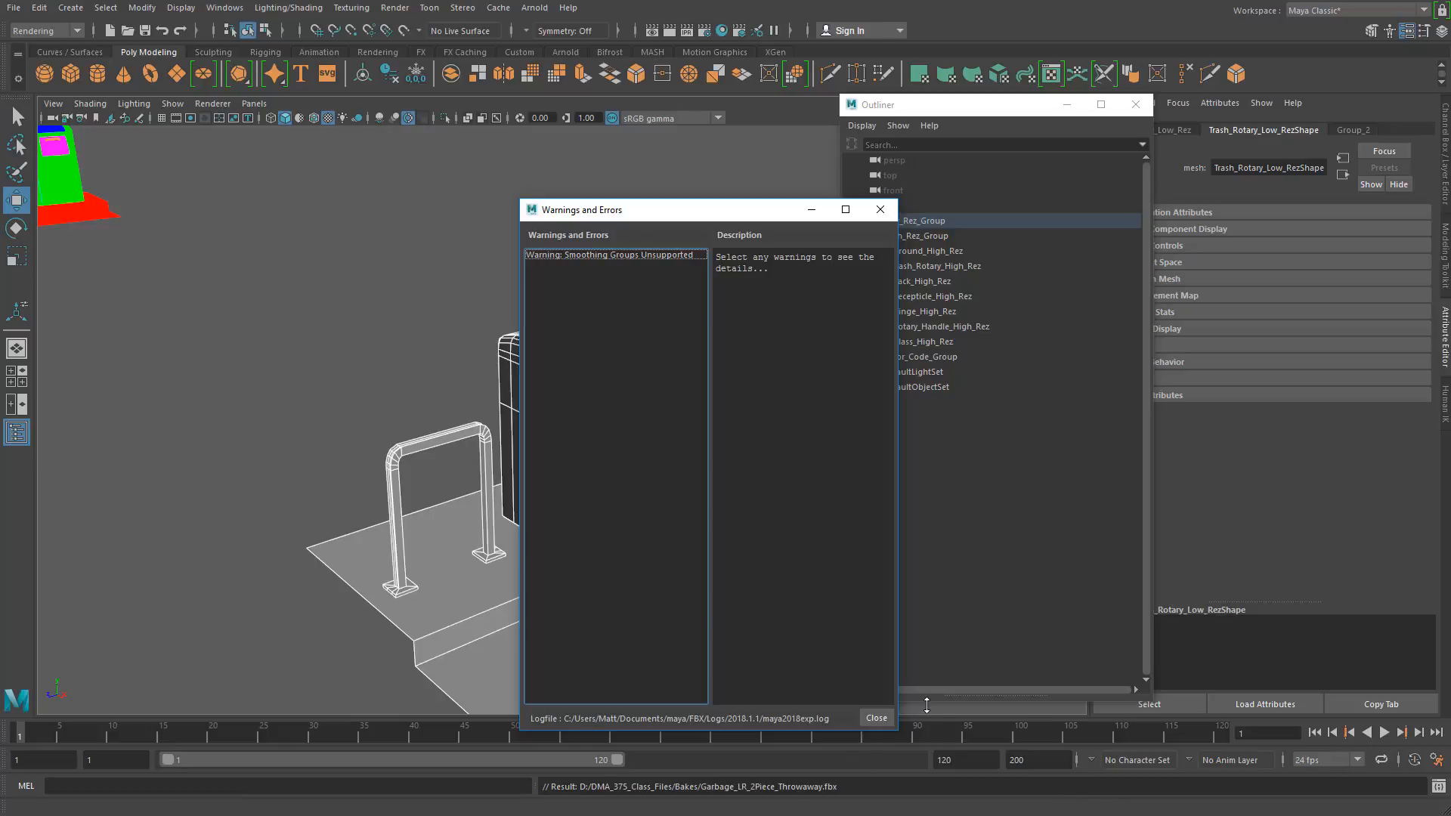
pyautogui.click(877, 718)
# Step: Switch to Substance Painter and start a new project, discarding the changes to the current one
pyautogui.click(408, 397)
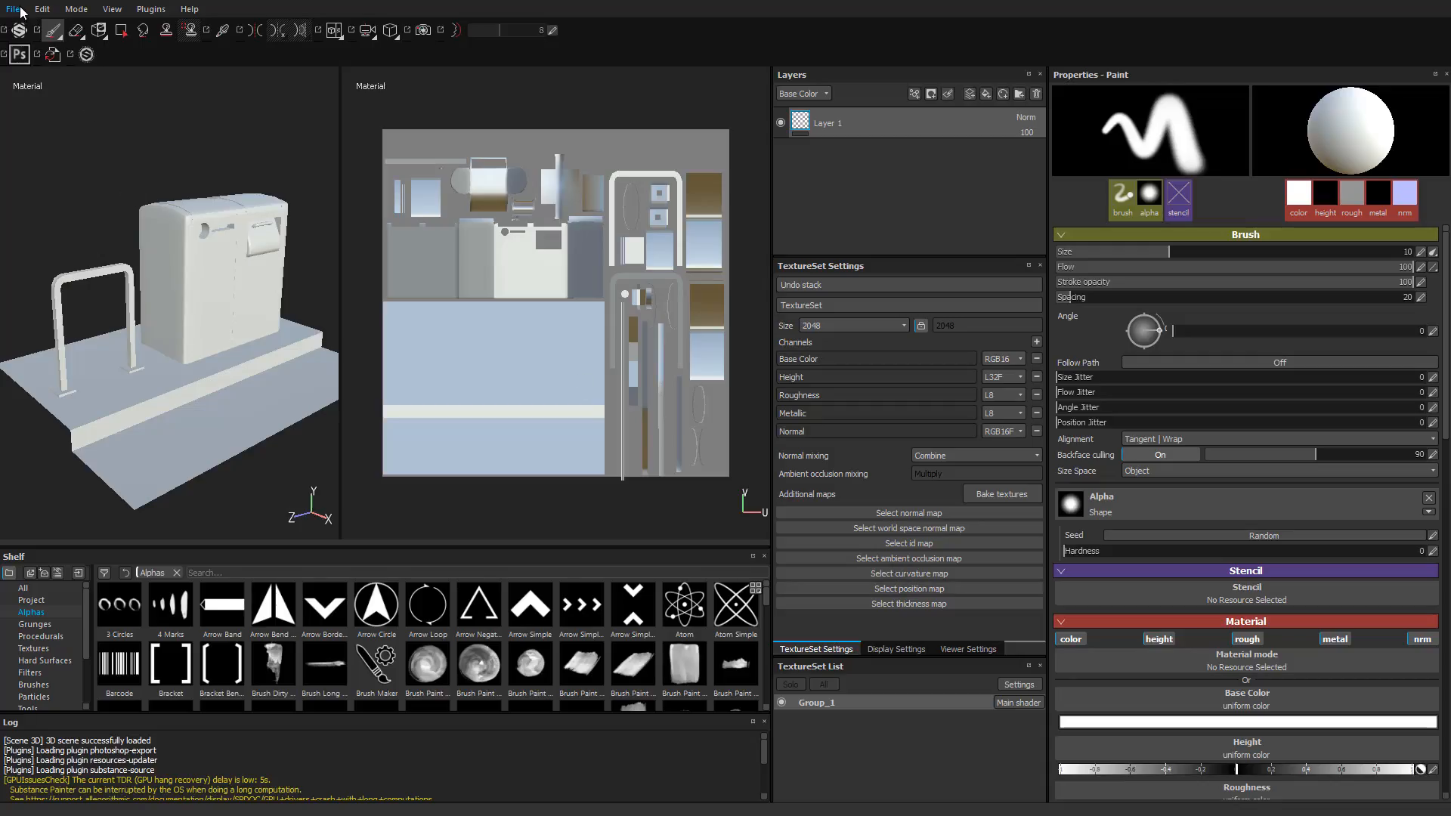
pyautogui.click(15, 9)
pyautogui.click(23, 28)
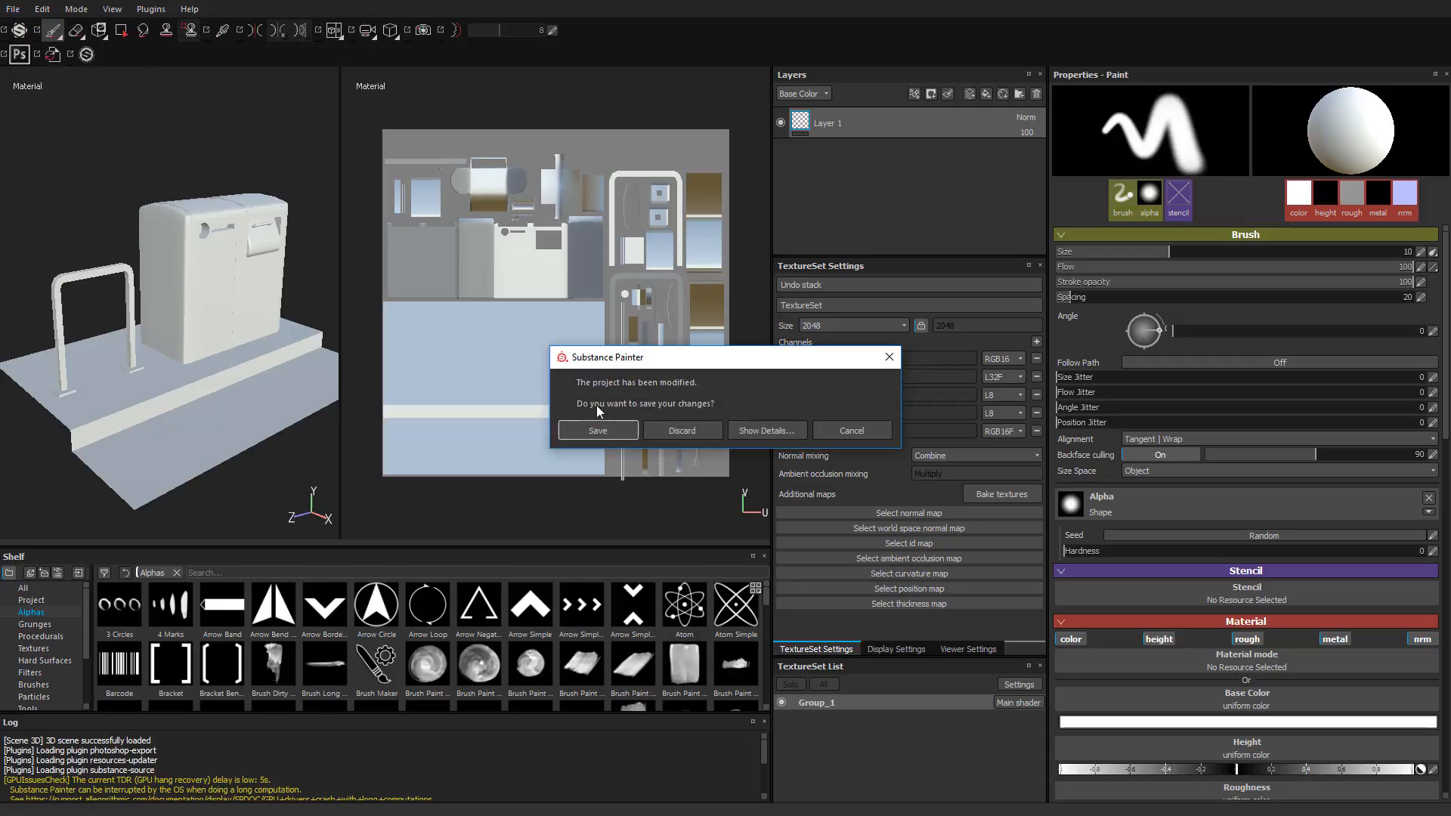
pyautogui.click(683, 430)
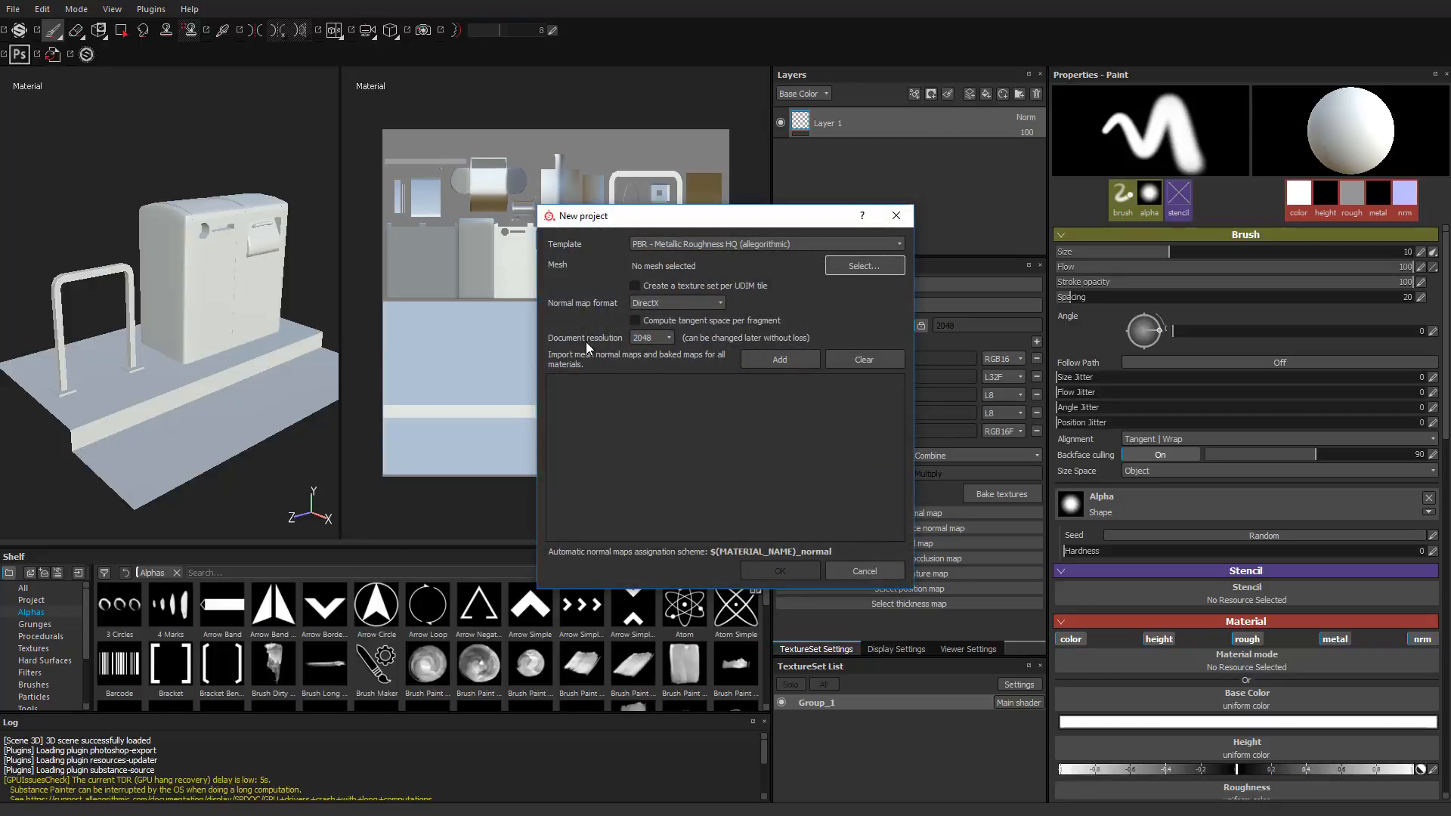
# Step: Create the project from the mesh Garbage_LR_2Piece_Throwaway.fbx with a document resolution of 2048
pyautogui.click(659, 338)
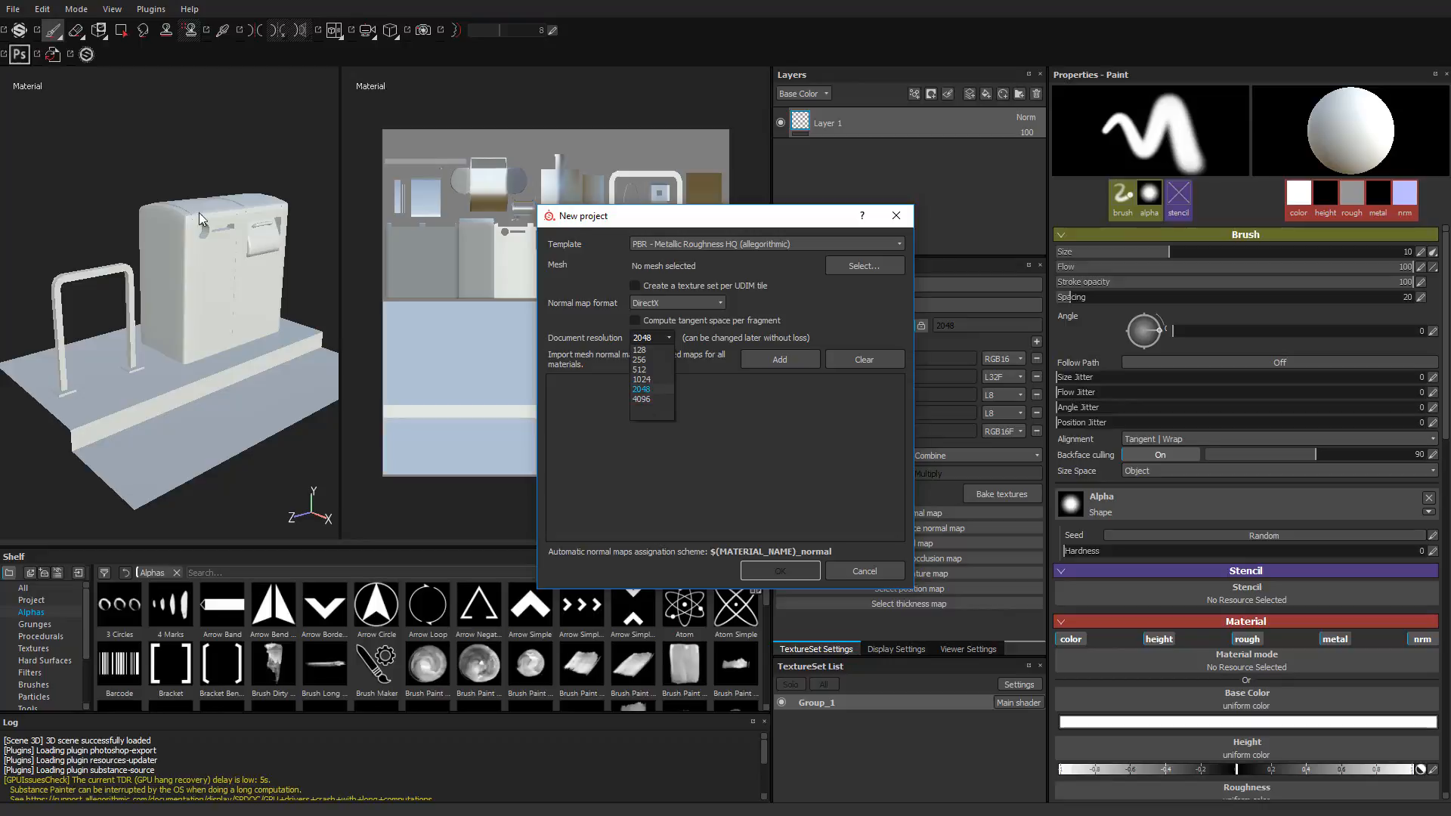
pyautogui.click(860, 337)
pyautogui.click(864, 270)
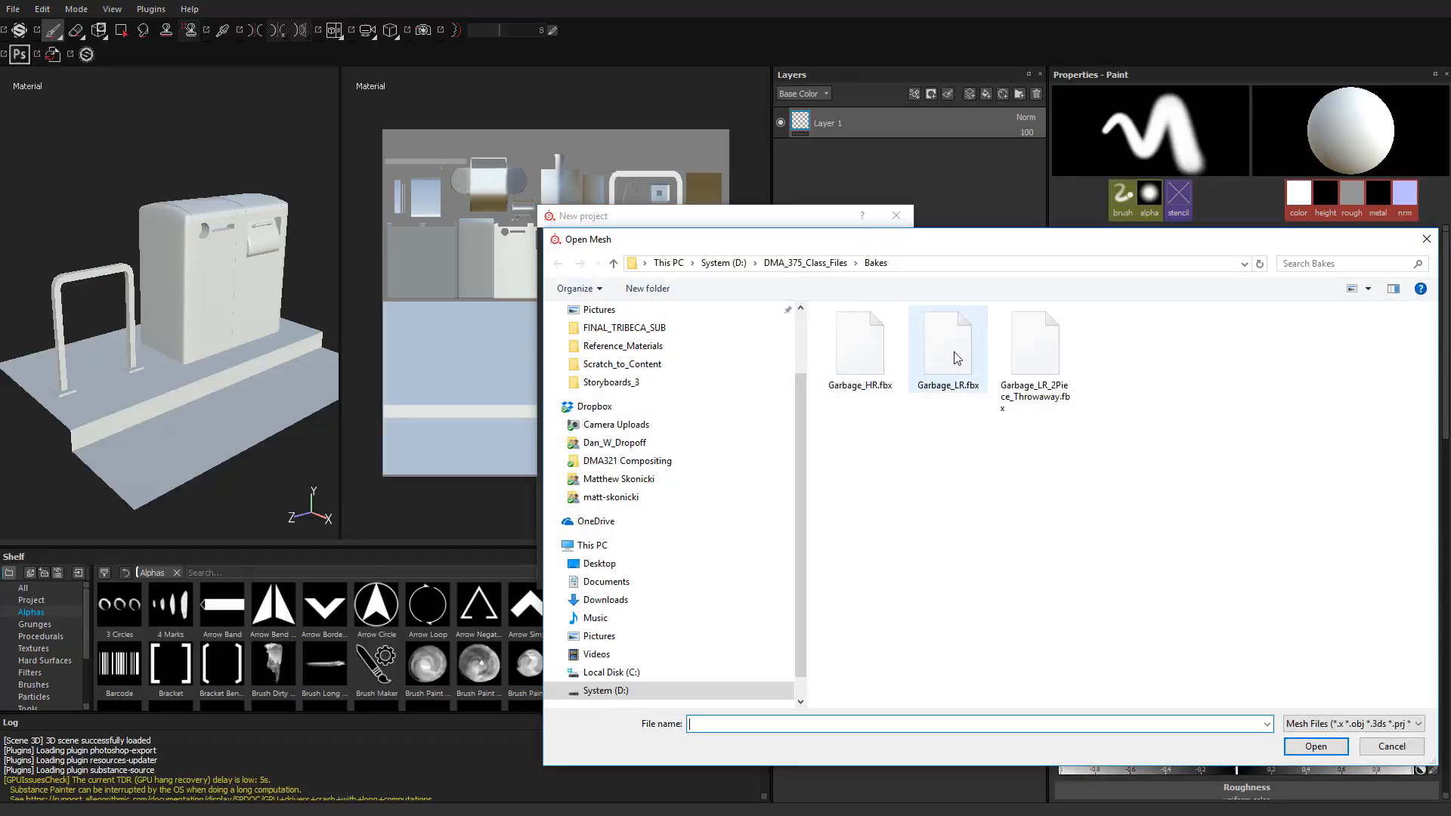
pyautogui.click(1025, 356)
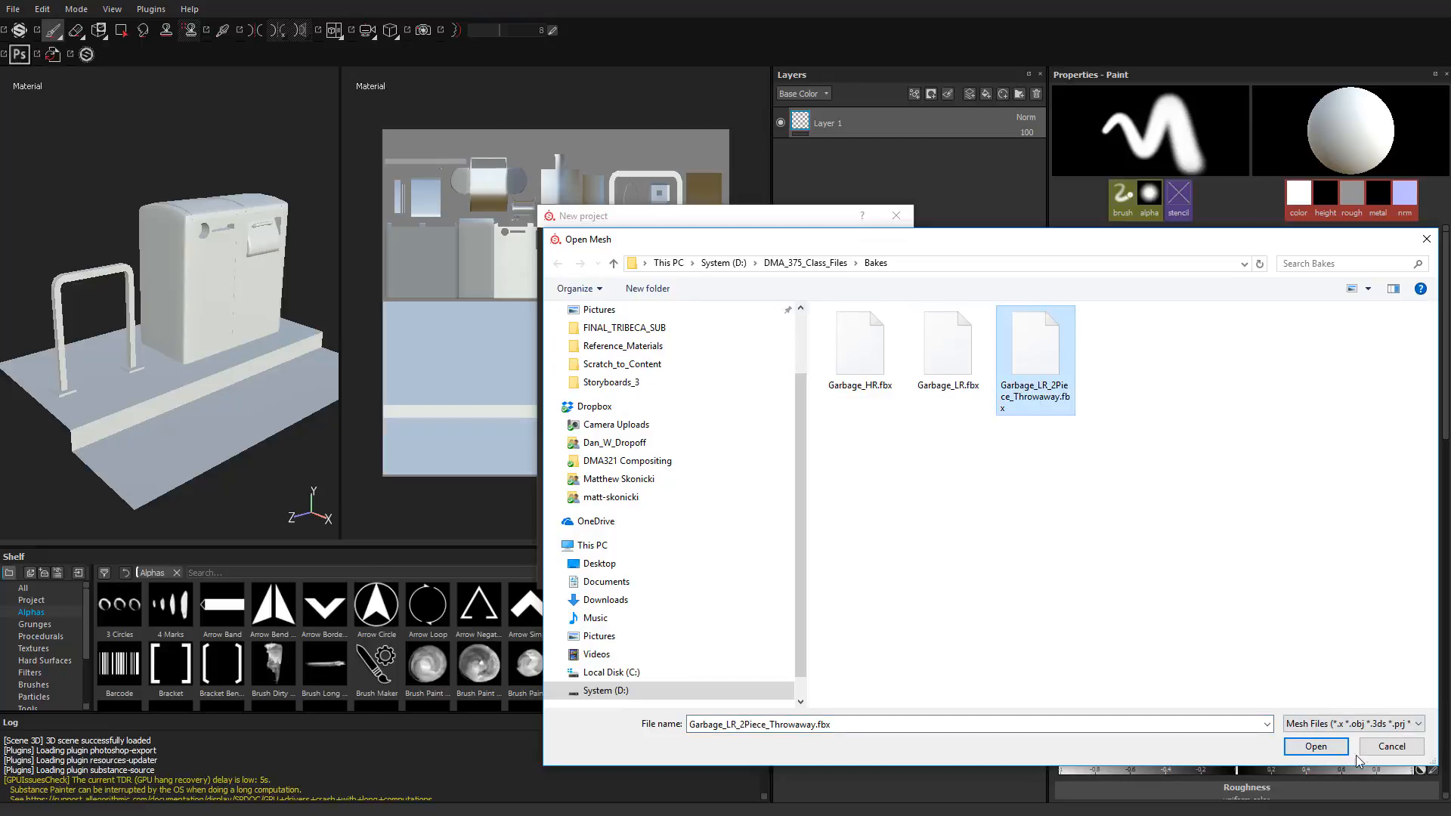
pyautogui.click(1327, 748)
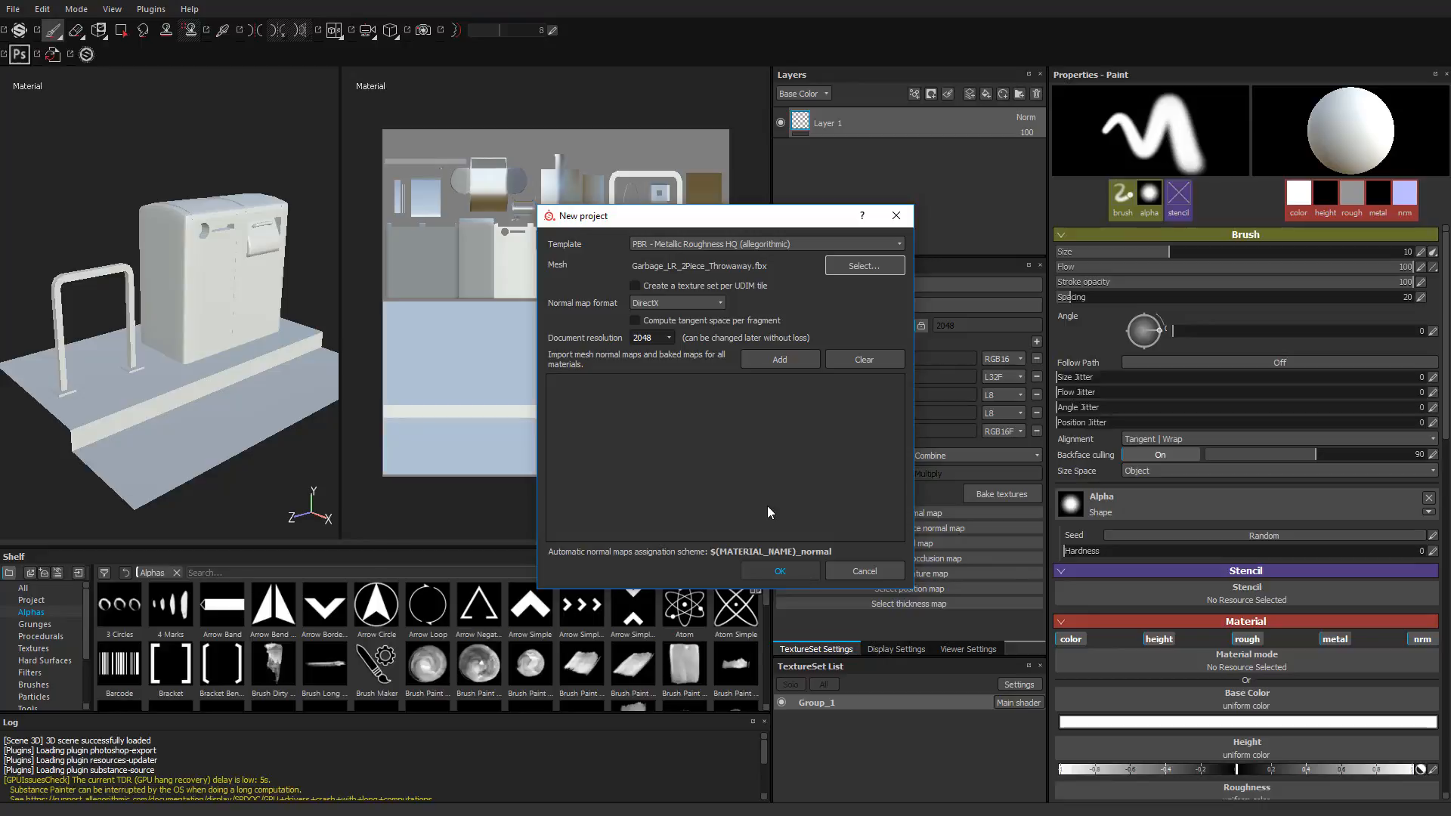
pyautogui.click(771, 573)
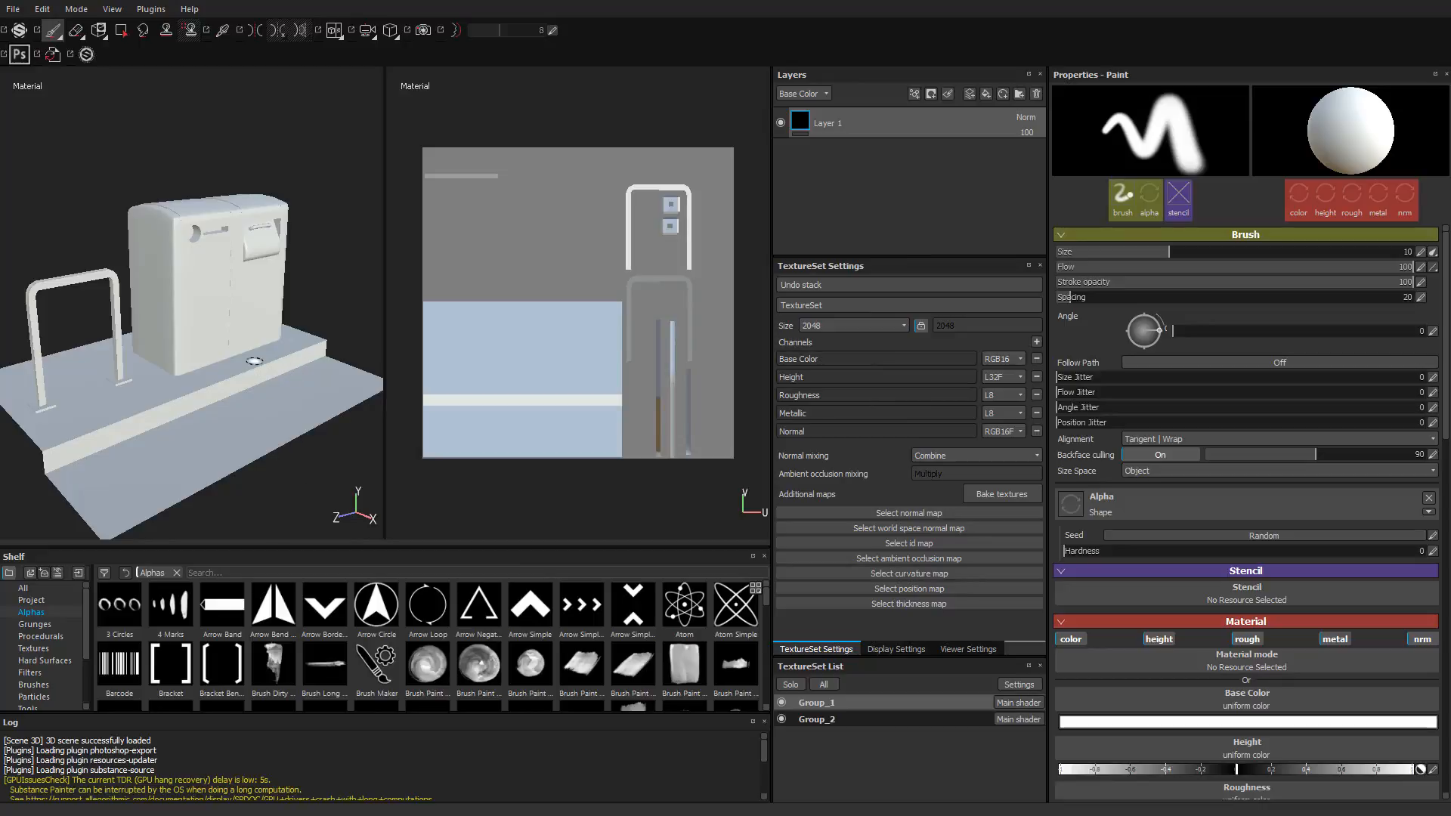
# Step: Switch between the Group_1 and Group_2 texture sets to compare their UV layouts
pyautogui.click(816, 704)
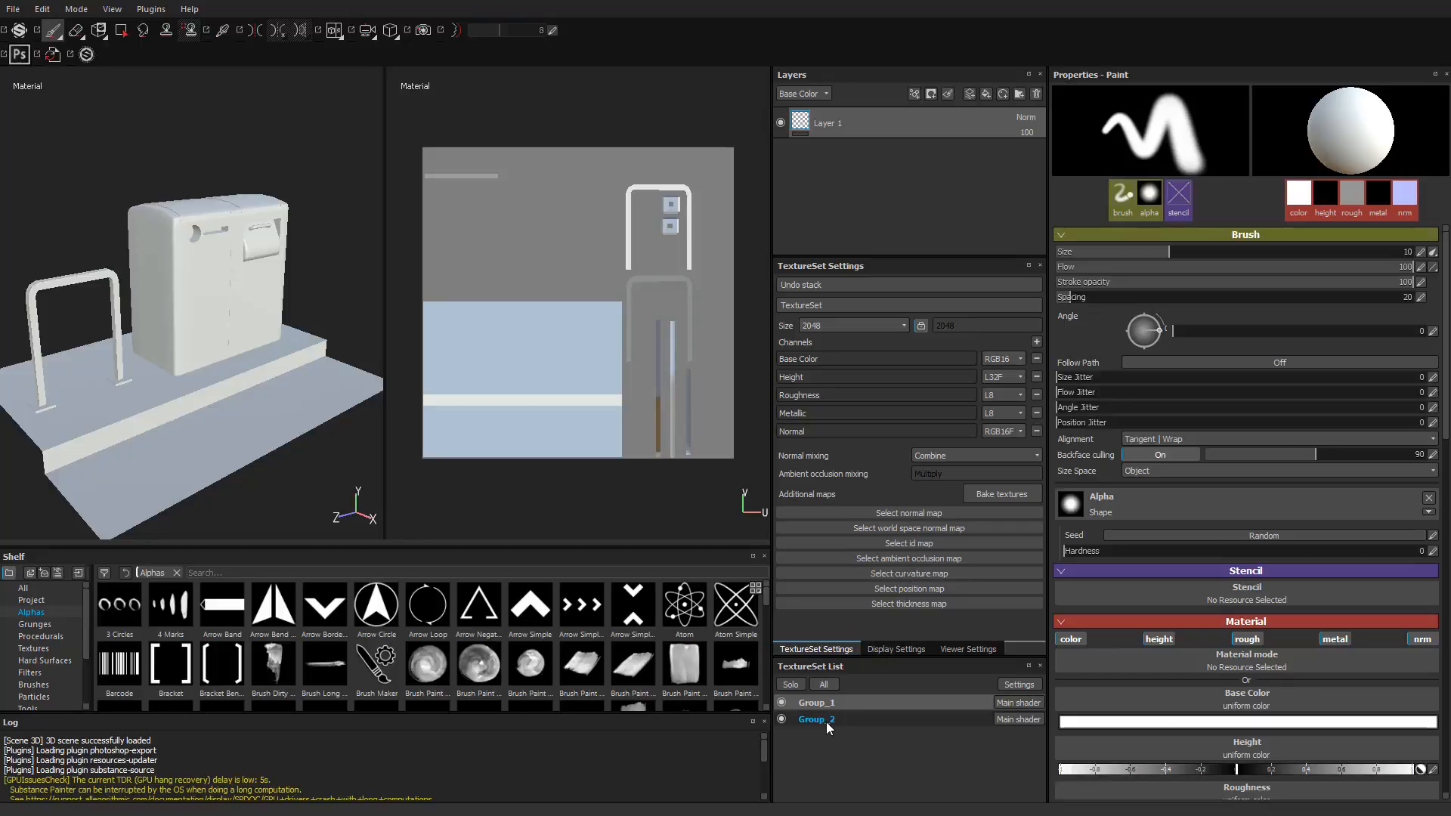
pyautogui.click(820, 721)
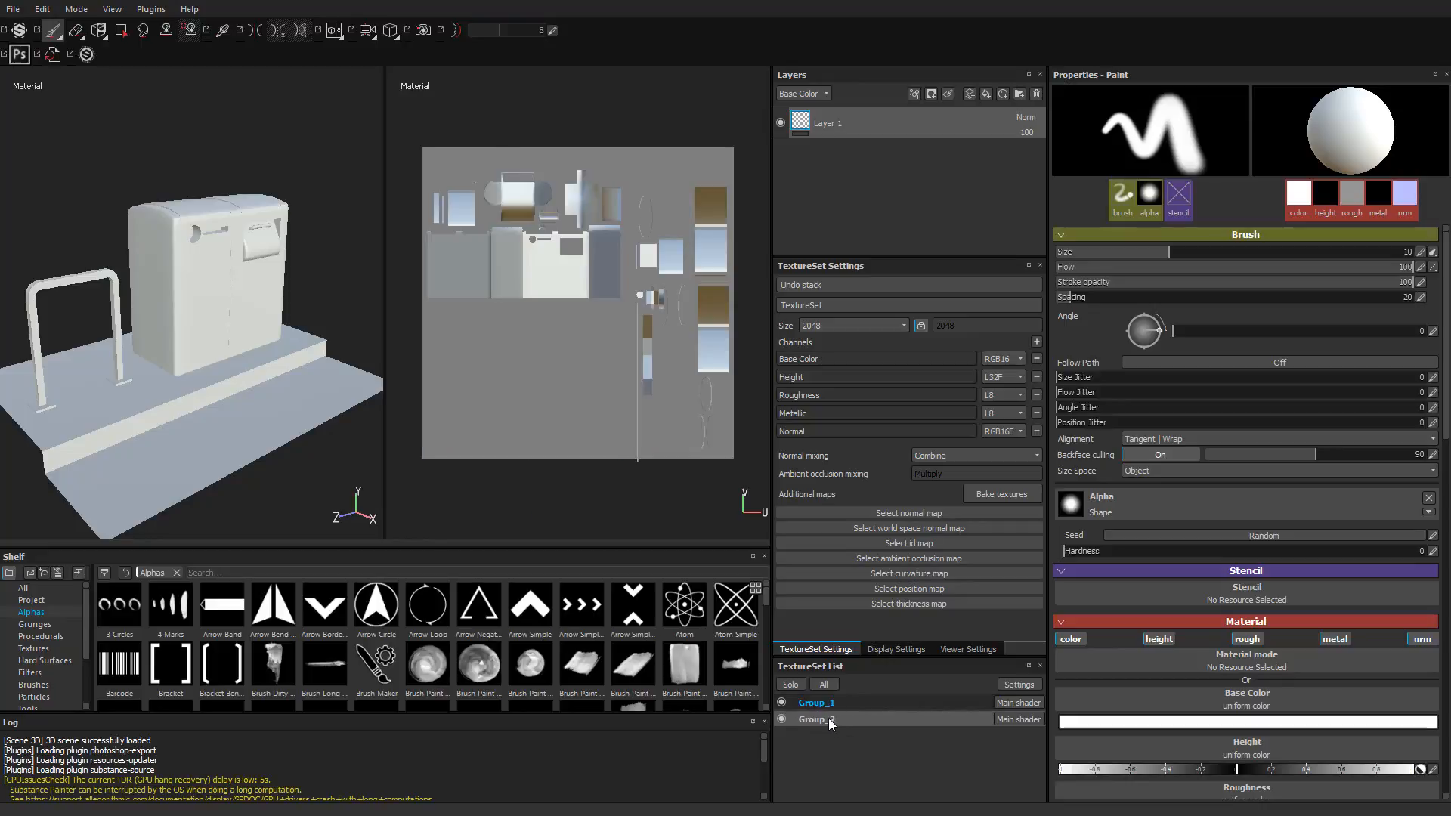
pyautogui.click(828, 719)
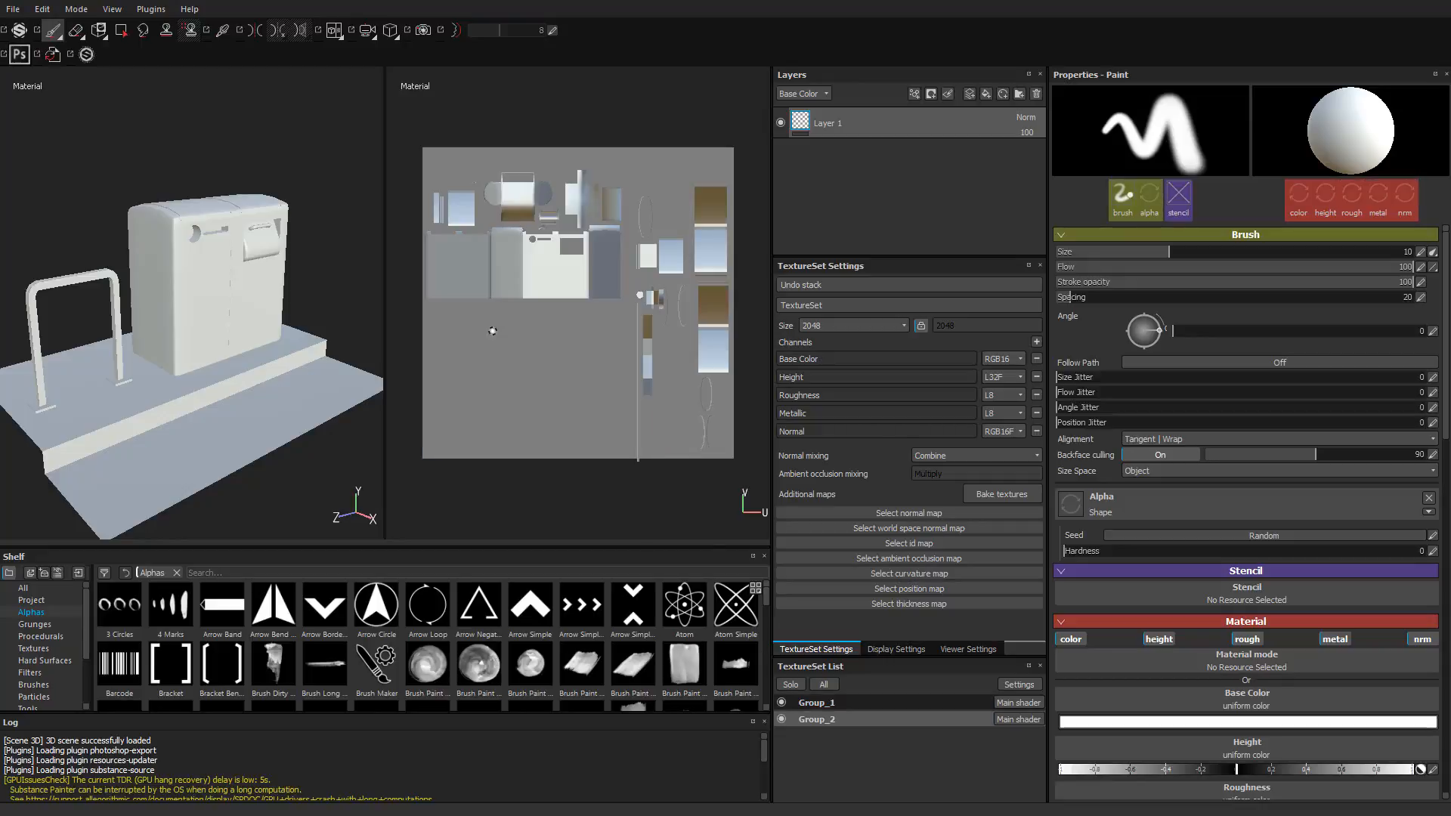
pyautogui.click(819, 701)
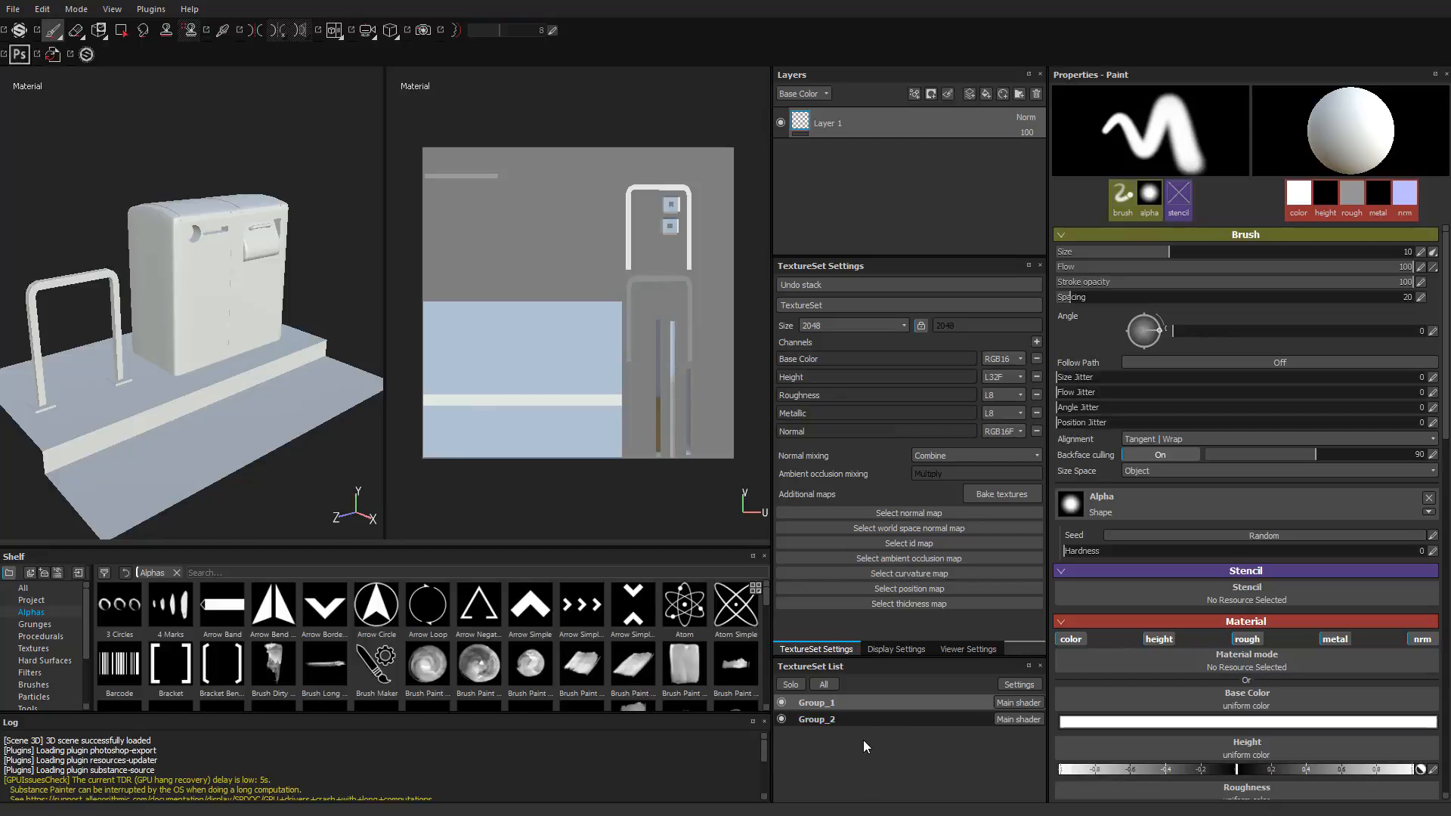
pyautogui.click(826, 721)
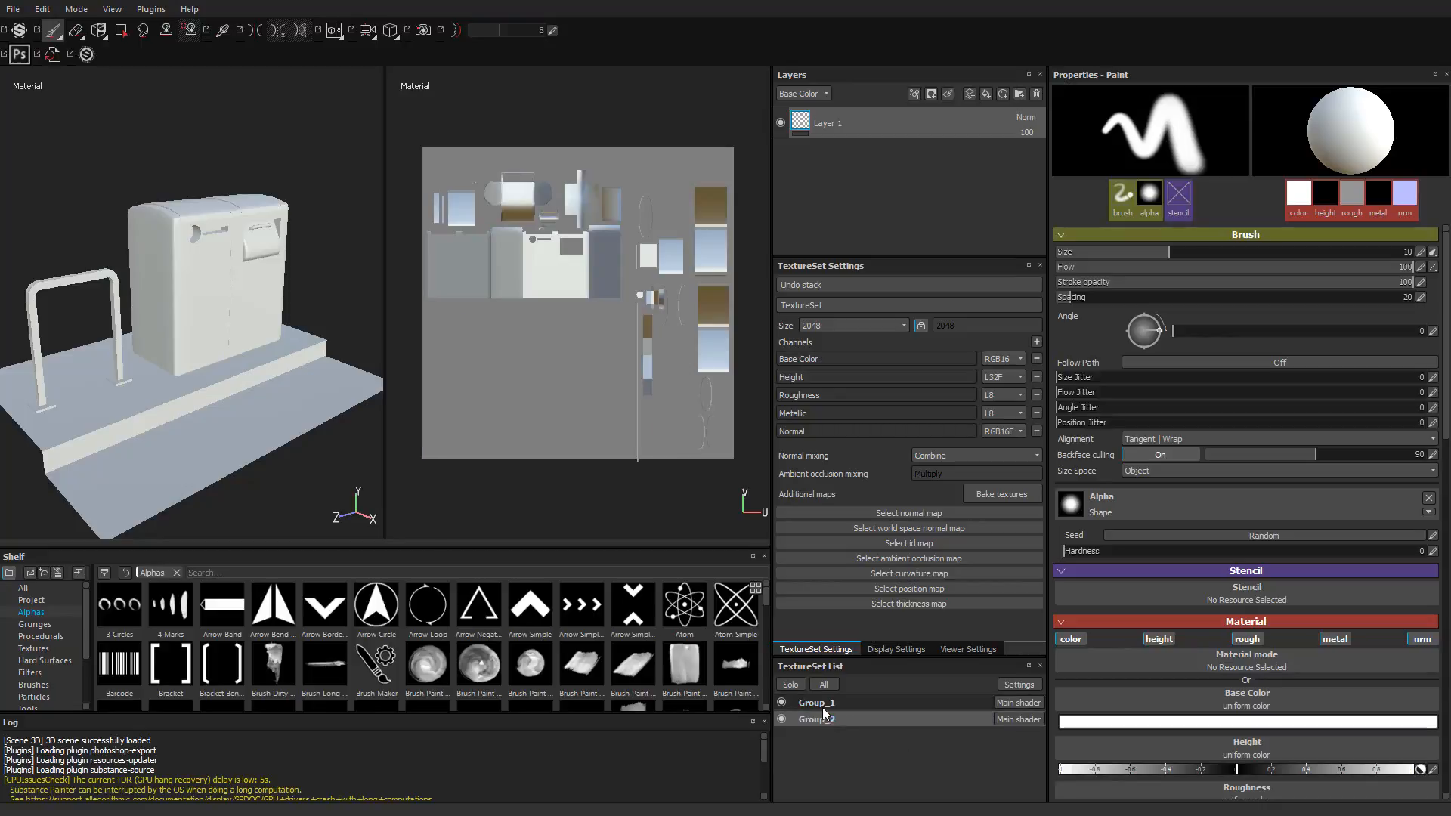
pyautogui.click(823, 703)
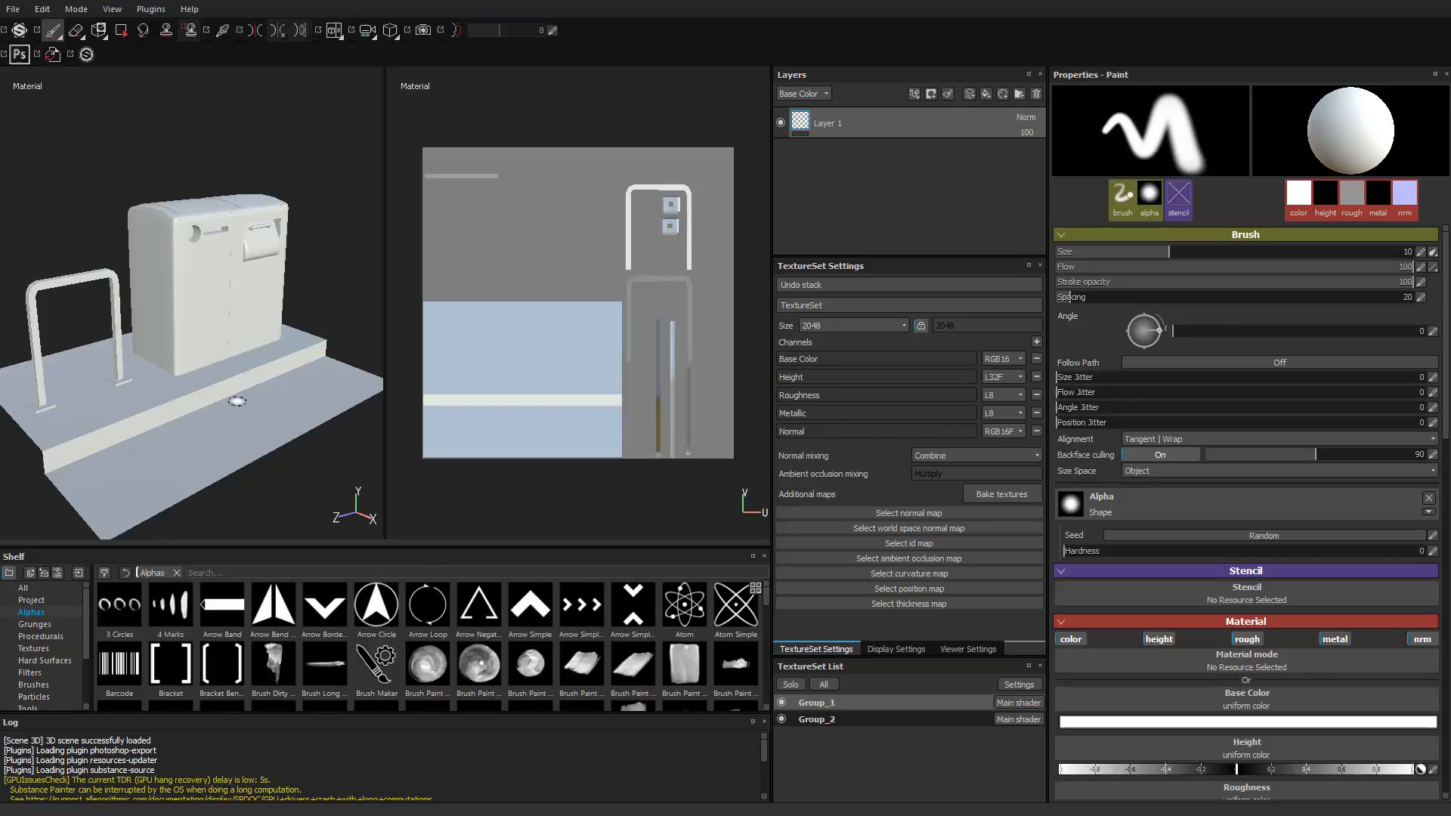
# Step: Hide the Group_1 texture set and examine the isolated receptacle from all sides, including its interior
pyautogui.click(782, 702)
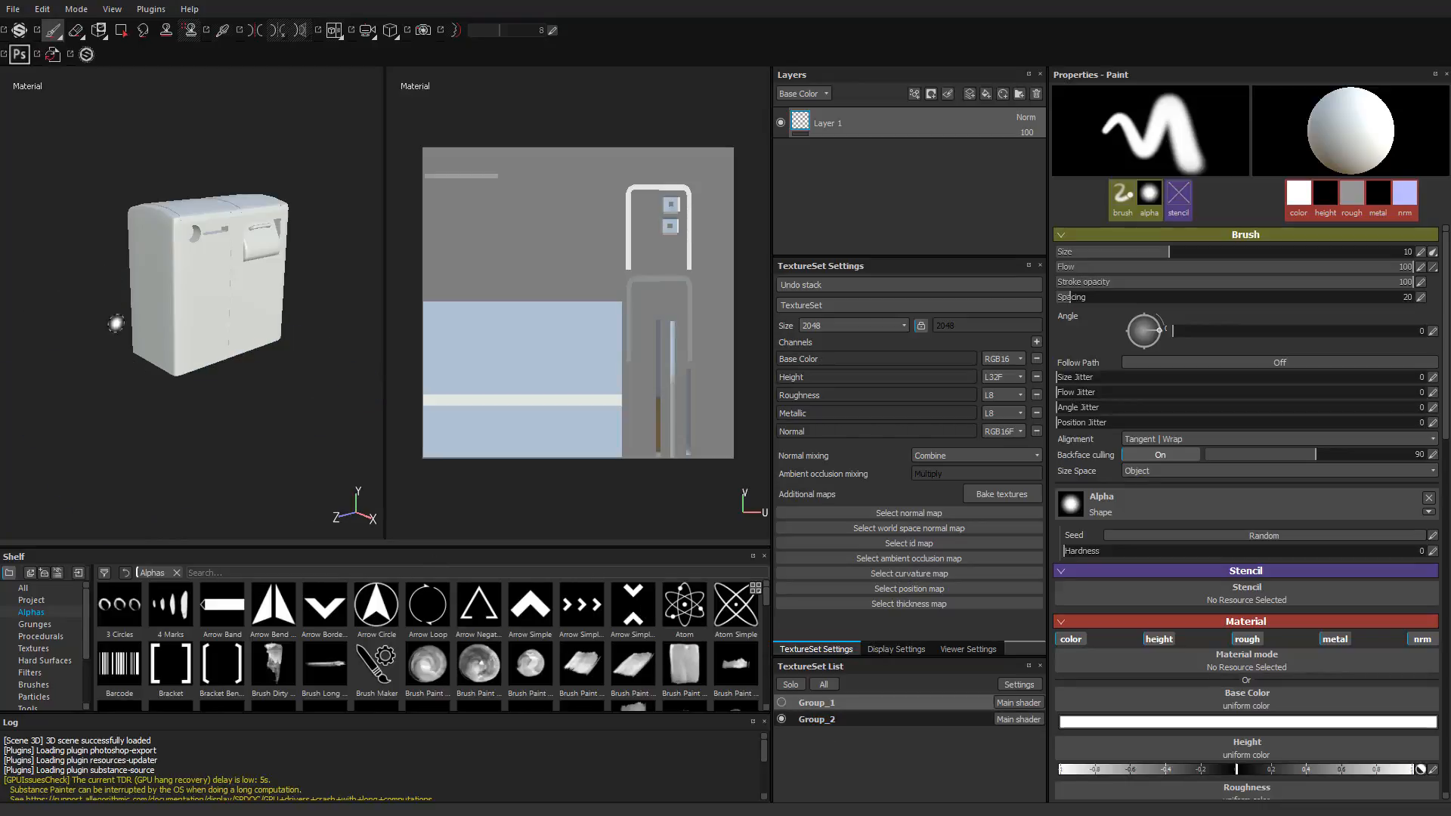
pyautogui.keyDown('alt'); pyautogui.moveTo(116, 323); pyautogui.dragTo(218, 245); pyautogui.keyUp('alt')
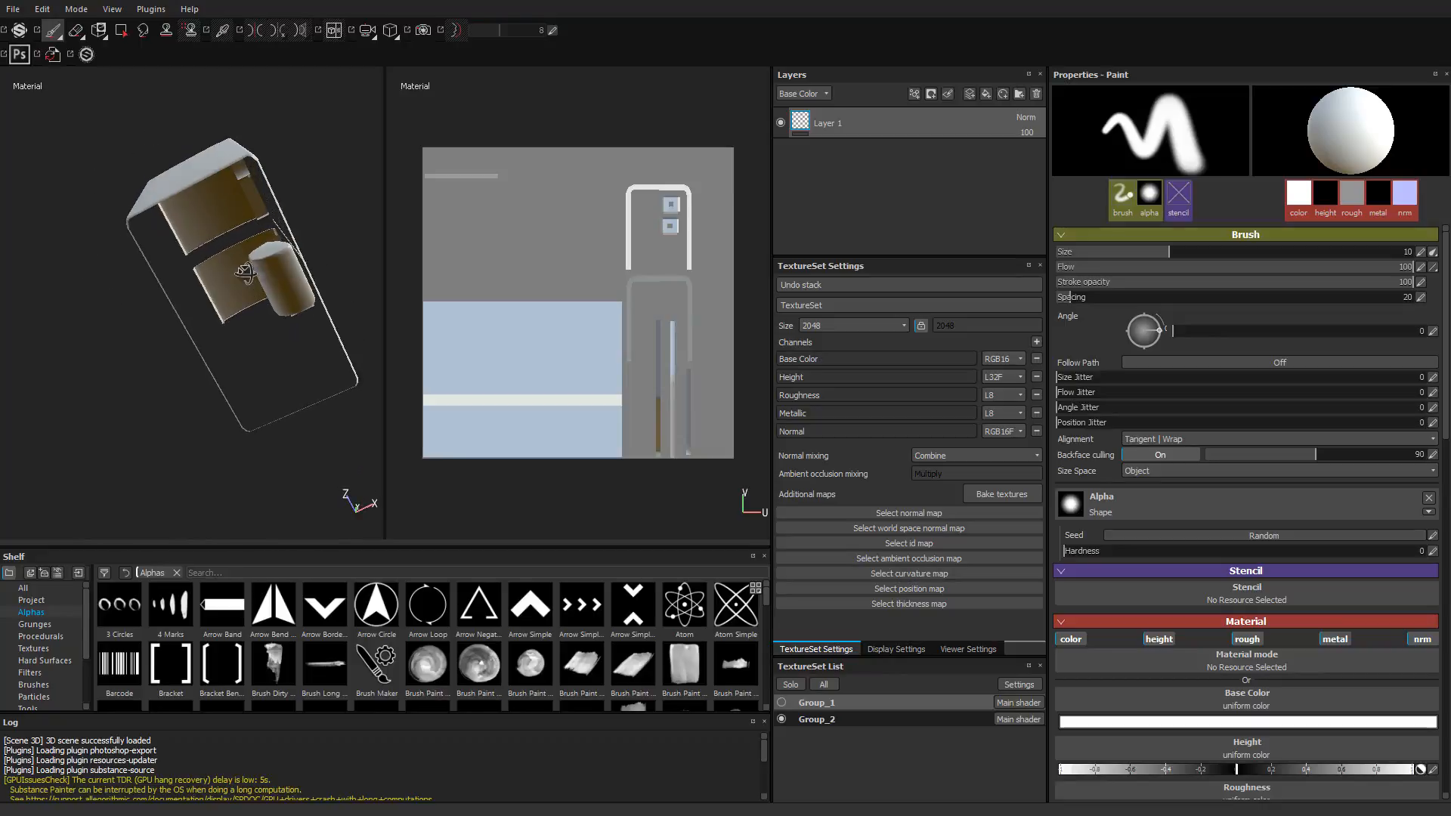
pyautogui.keyDown('alt'); pyautogui.moveTo(285, 344); pyautogui.dragTo(210, 412); pyautogui.keyUp('alt')
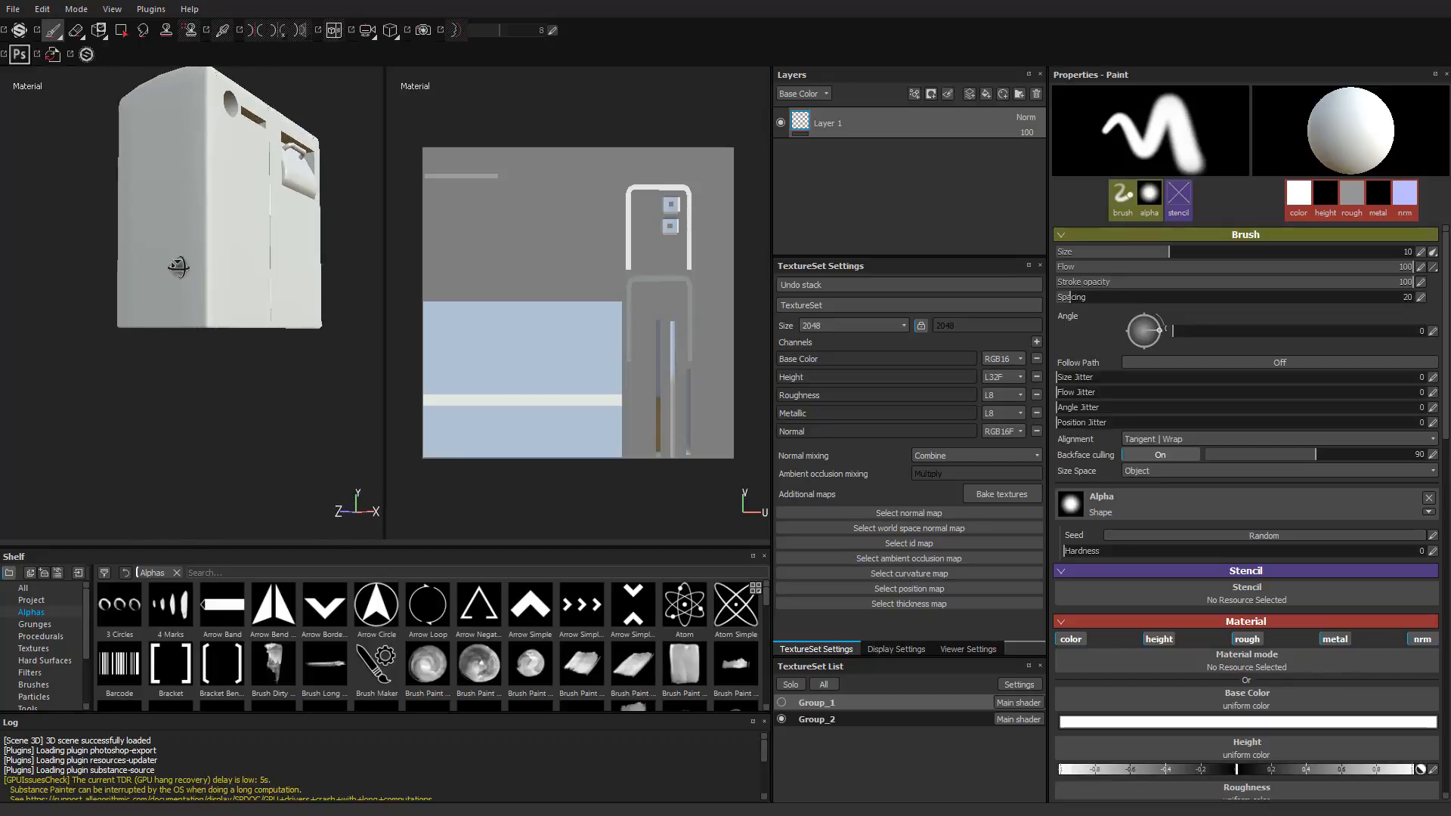
pyautogui.keyDown('alt'); pyautogui.moveTo(179, 265); pyautogui.dragTo(191, 356, button='middle'); pyautogui.keyUp('alt')
pyautogui.keyDown('alt'); pyautogui.moveTo(246, 303); pyautogui.dragTo(220, 291); pyautogui.keyUp('alt')
pyautogui.keyDown('alt'); pyautogui.moveTo(220, 295); pyautogui.dragTo(202, 365, button='middle'); pyautogui.keyUp('alt')
pyautogui.keyDown('alt'); pyautogui.moveTo(229, 356); pyautogui.dragTo(198, 352); pyautogui.keyUp('alt')
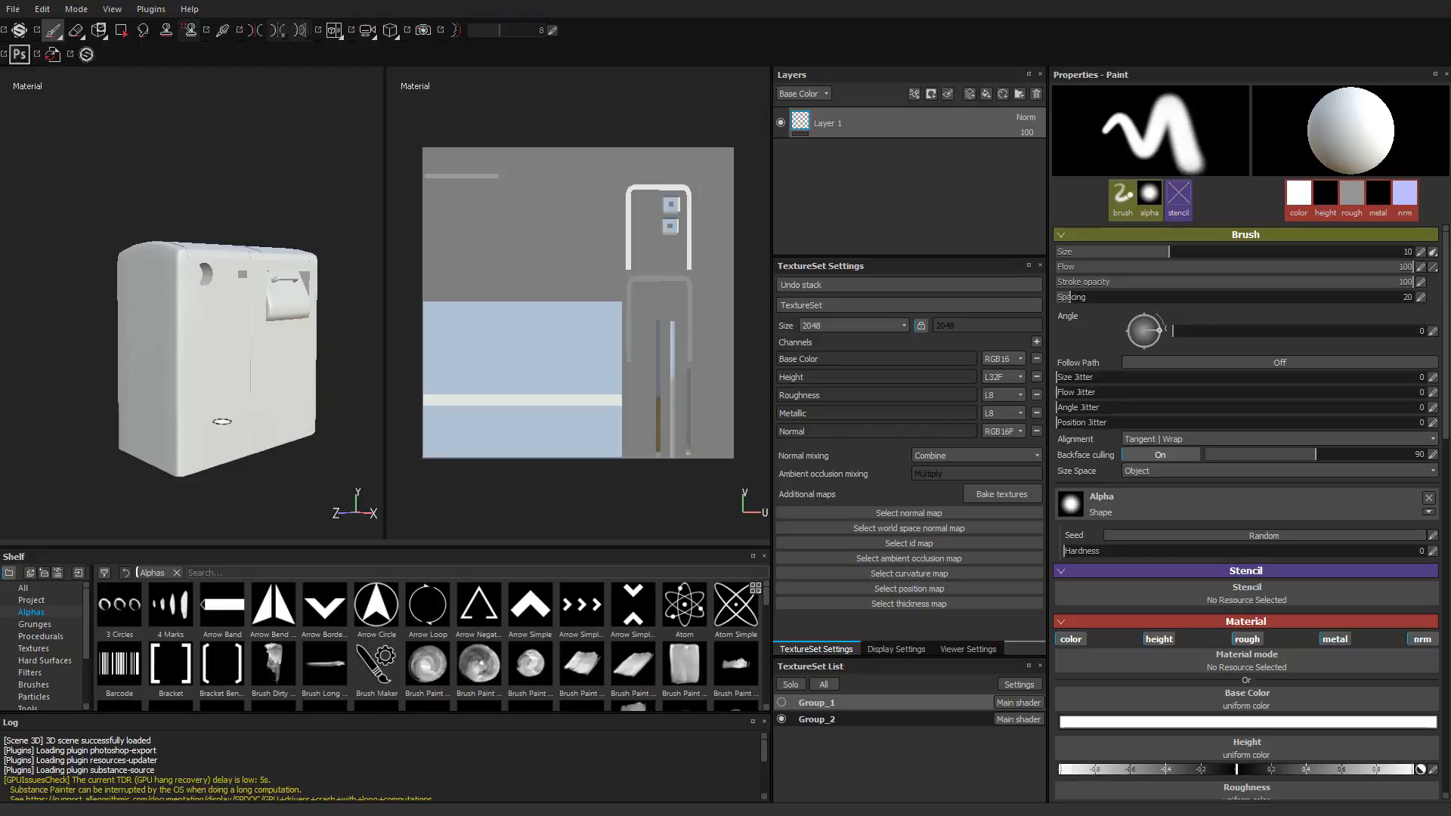
pyautogui.keyDown('alt'); pyautogui.moveTo(219, 419); pyautogui.dragTo(168, 446); pyautogui.keyUp('alt')
pyautogui.keyDown('alt'); pyautogui.moveTo(231, 436); pyautogui.dragTo(228, 311, button='middle'); pyautogui.keyUp('alt')
pyautogui.moveTo(229, 312)
pyautogui.keyDown('alt'); pyautogui.mouseDown()
pyautogui.moveTo(241, 263)
pyautogui.moveTo(211, 310)
pyautogui.moveTo(226, 336)
pyautogui.moveTo(196, 375)
pyautogui.mouseUp(); pyautogui.keyUp('alt')
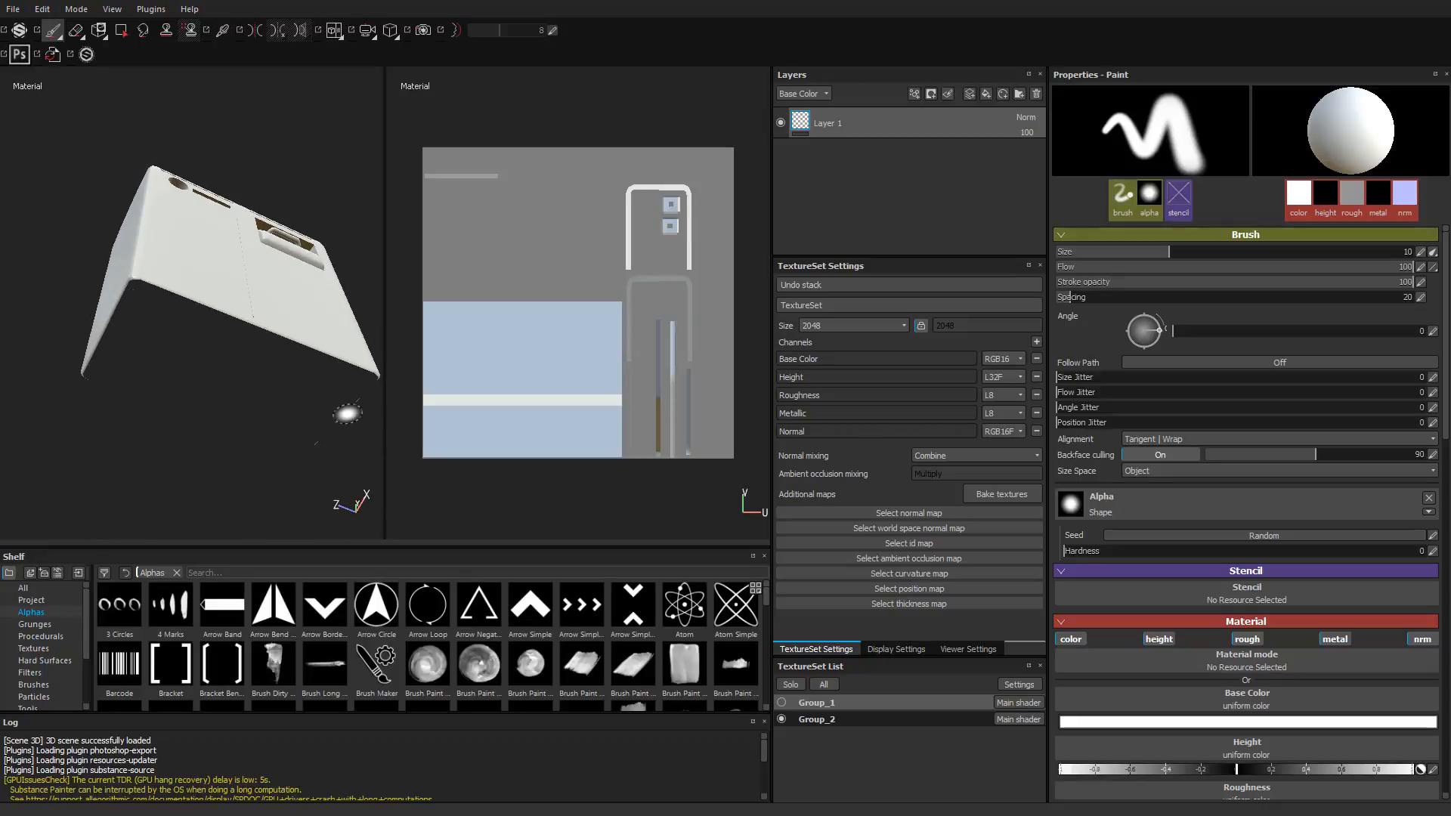
pyautogui.moveTo(259, 395)
pyautogui.keyDown('alt'); pyautogui.mouseDown()
pyautogui.moveTo(233, 366)
pyautogui.moveTo(273, 338)
pyautogui.moveTo(260, 363)
pyautogui.moveTo(198, 382)
pyautogui.moveTo(189, 419)
pyautogui.moveTo(300, 345)
pyautogui.moveTo(314, 389)
pyautogui.moveTo(260, 453)
pyautogui.moveTo(246, 393)
pyautogui.mouseUp(); pyautogui.keyUp('alt')
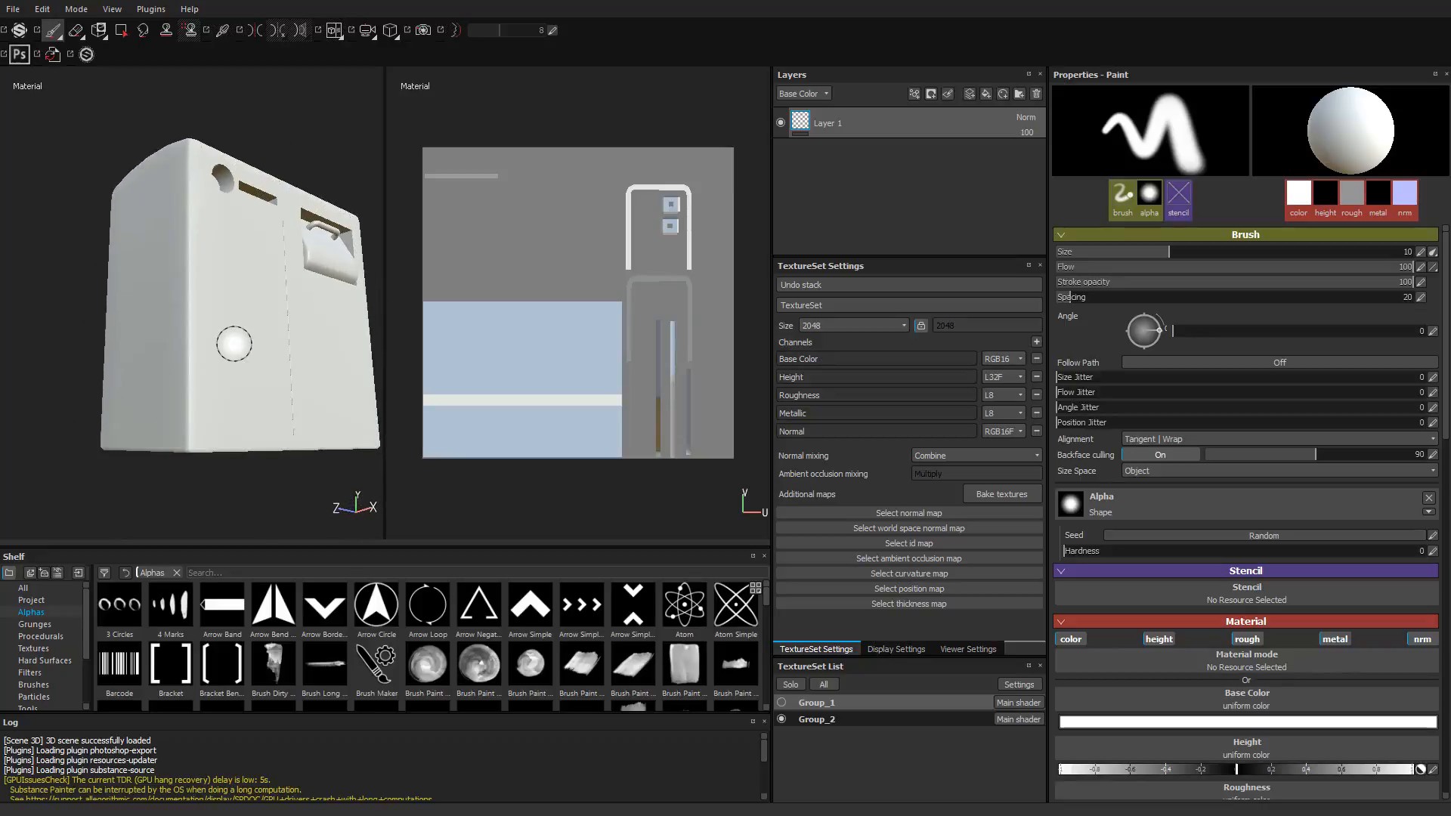
pyautogui.moveTo(284, 319)
pyautogui.keyDown('alt'); pyautogui.mouseDown()
pyautogui.moveTo(265, 401)
pyautogui.moveTo(360, 502)
pyautogui.moveTo(214, 313)
pyautogui.moveTo(213, 343)
pyautogui.moveTo(168, 305)
pyautogui.mouseUp(); pyautogui.keyUp('alt')
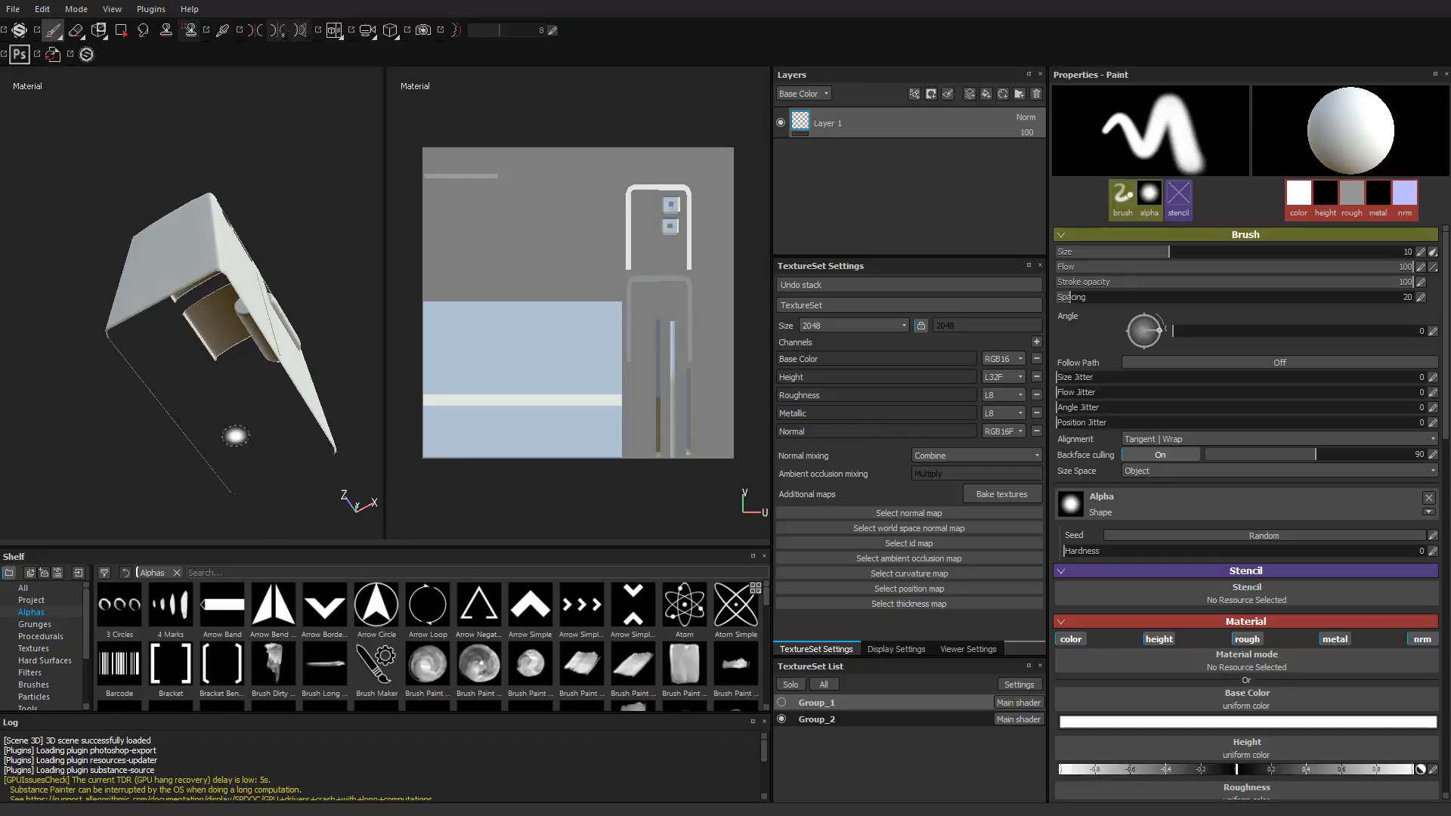
pyautogui.keyDown('alt'); pyautogui.moveTo(148, 313); pyautogui.dragTo(244, 396); pyautogui.keyUp('alt')
# Step: Show Group_1 with Group_2 hidden to examine the rack and ground, toggling Group_1's visibility off and on
pyautogui.click(781, 704)
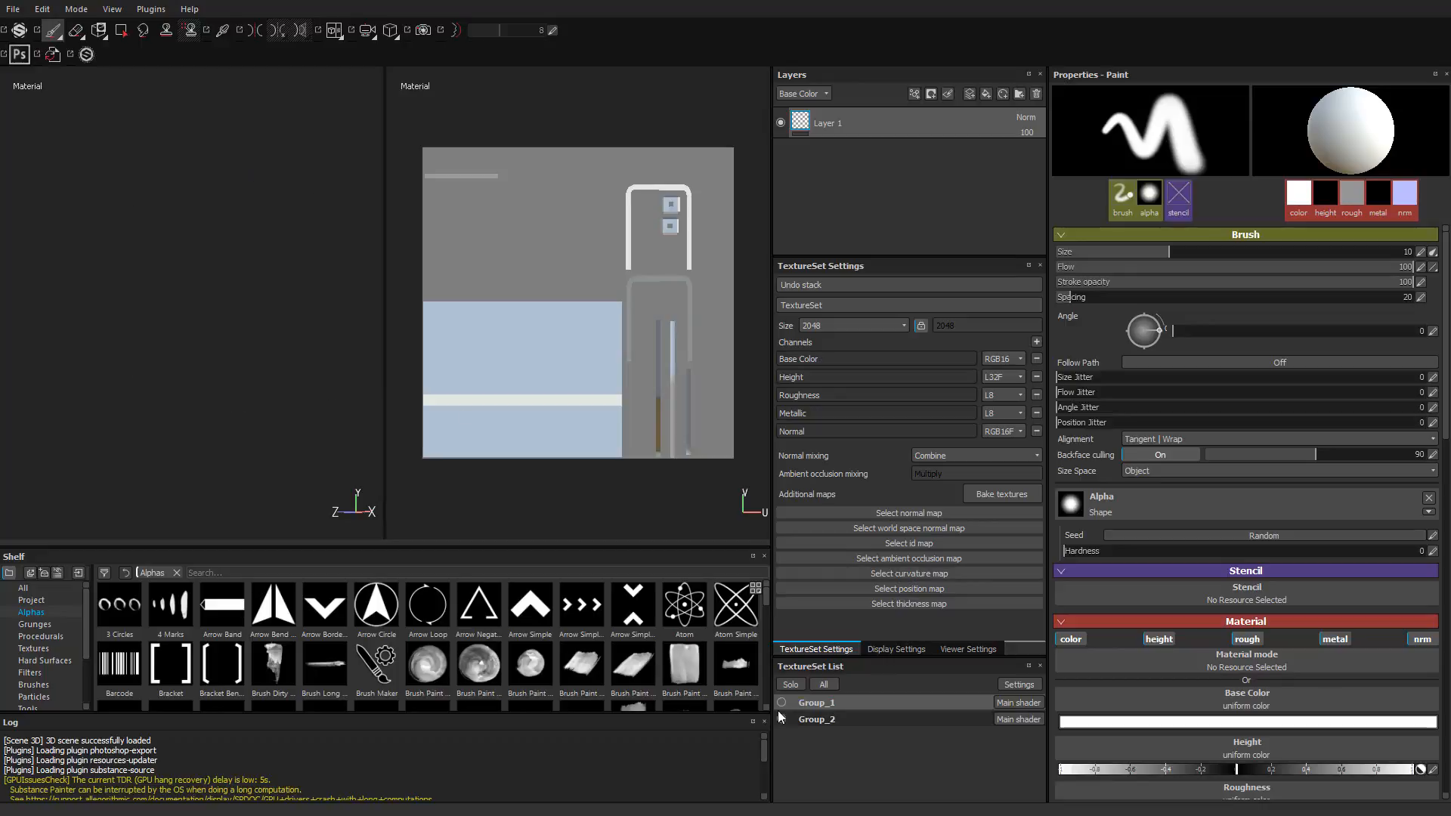
pyautogui.moveTo(155, 383)
pyautogui.keyDown('alt'); pyautogui.mouseDown()
pyautogui.moveTo(156, 366)
pyautogui.moveTo(177, 375)
pyautogui.mouseUp(); pyautogui.keyUp('alt')
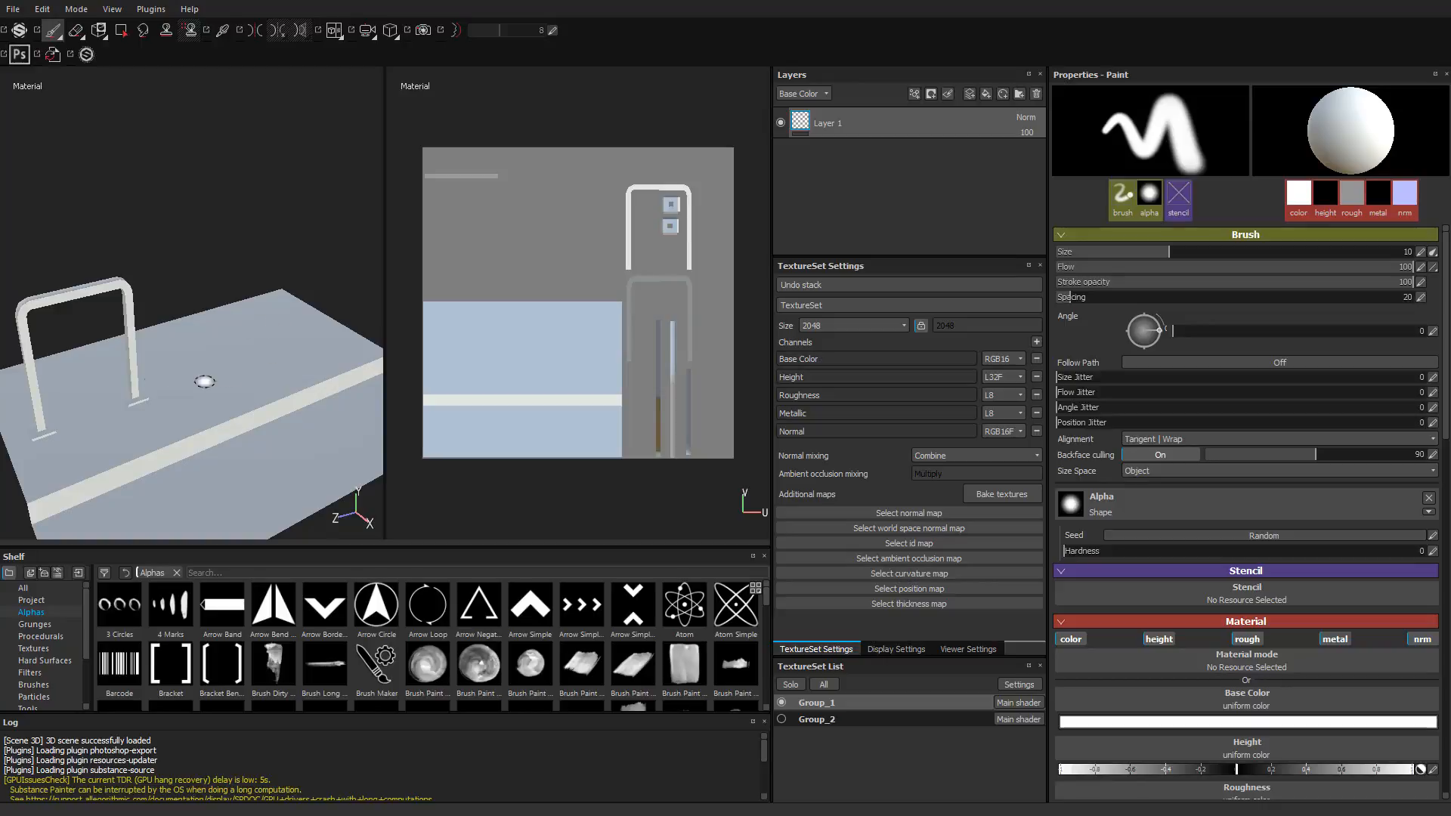
pyautogui.keyDown('alt'); pyautogui.moveTo(210, 407); pyautogui.dragTo(149, 350); pyautogui.keyUp('alt')
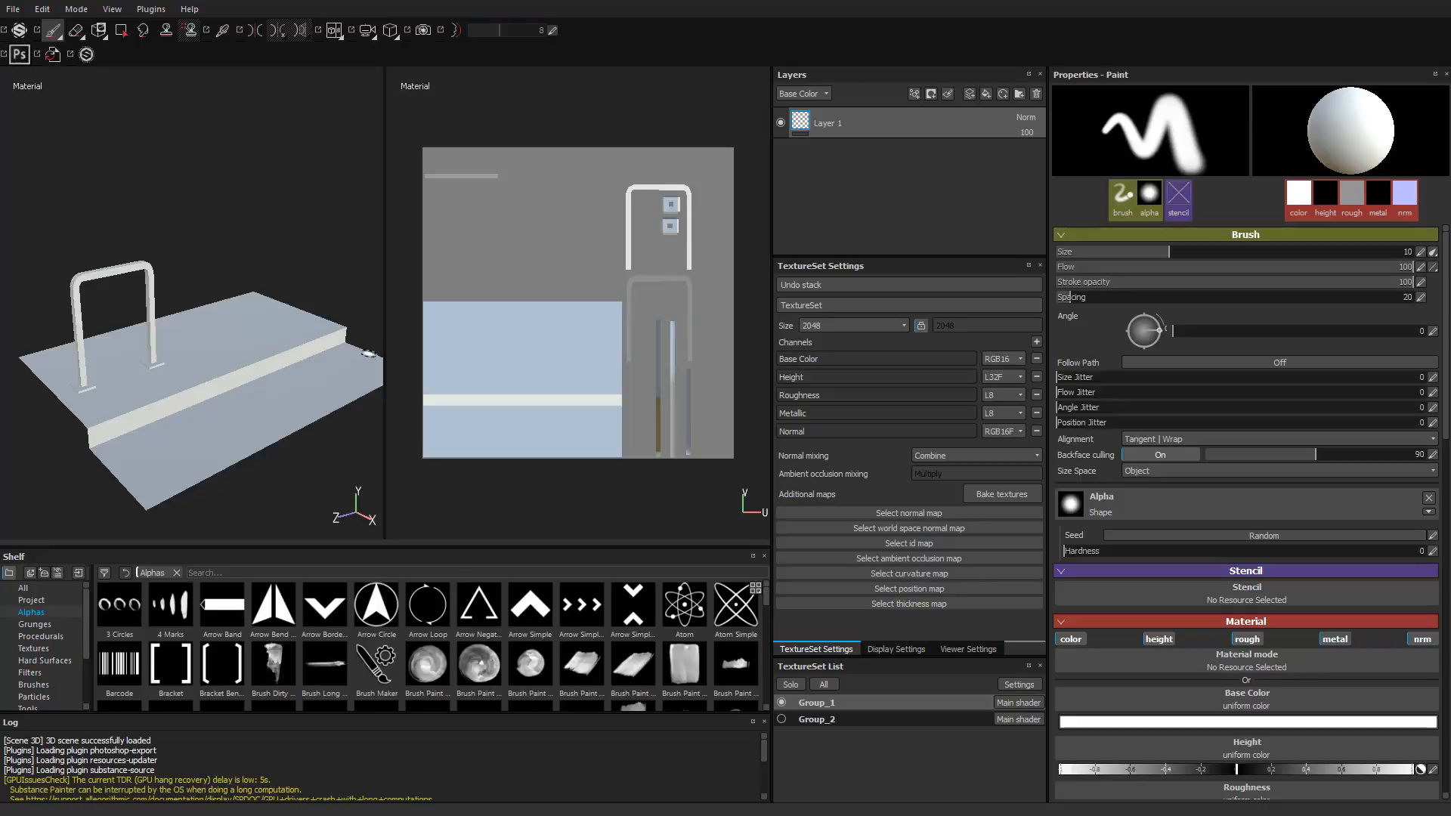
pyautogui.click(781, 704)
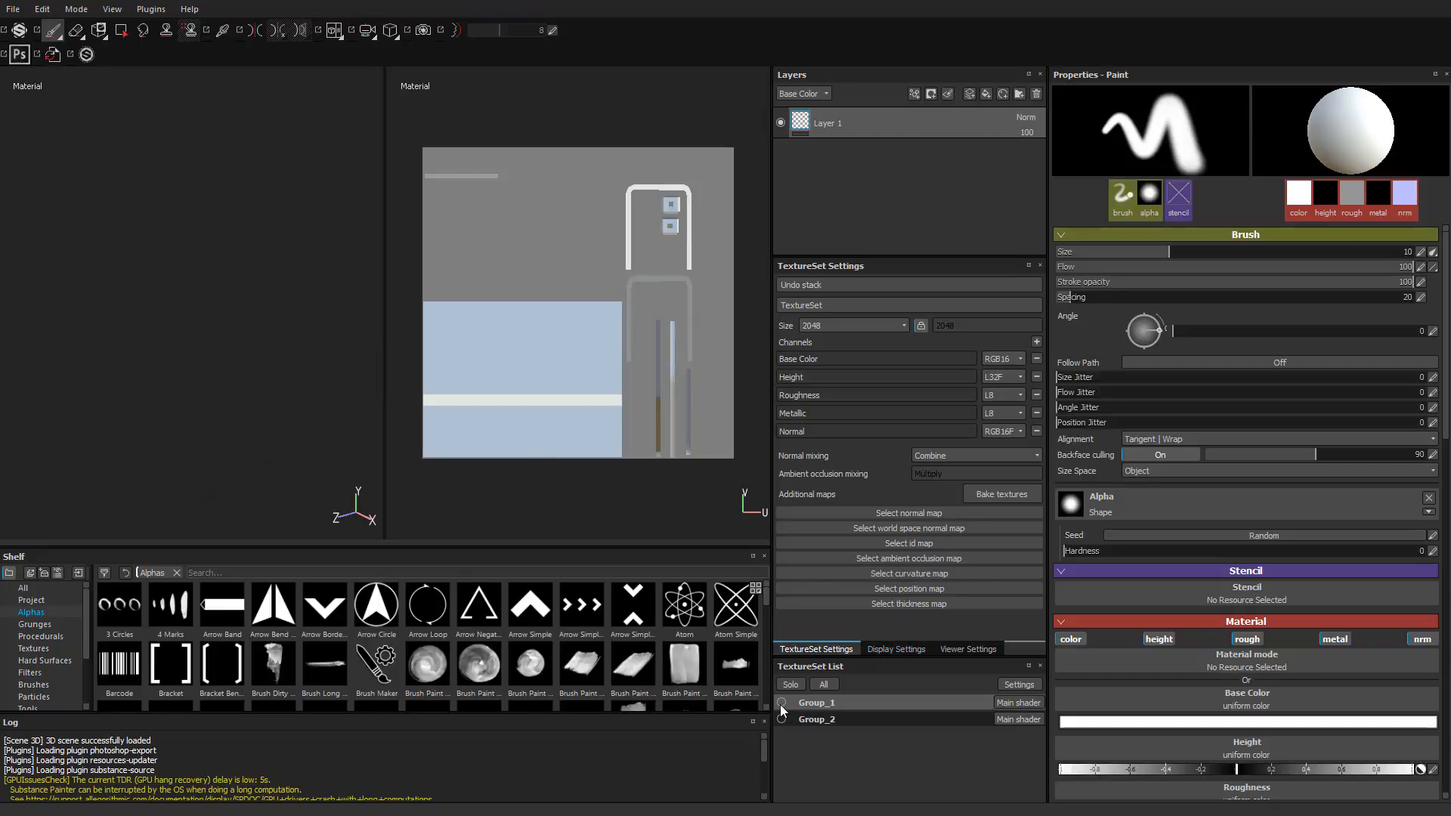
pyautogui.click(781, 704)
pyautogui.click(781, 703)
pyautogui.click(782, 703)
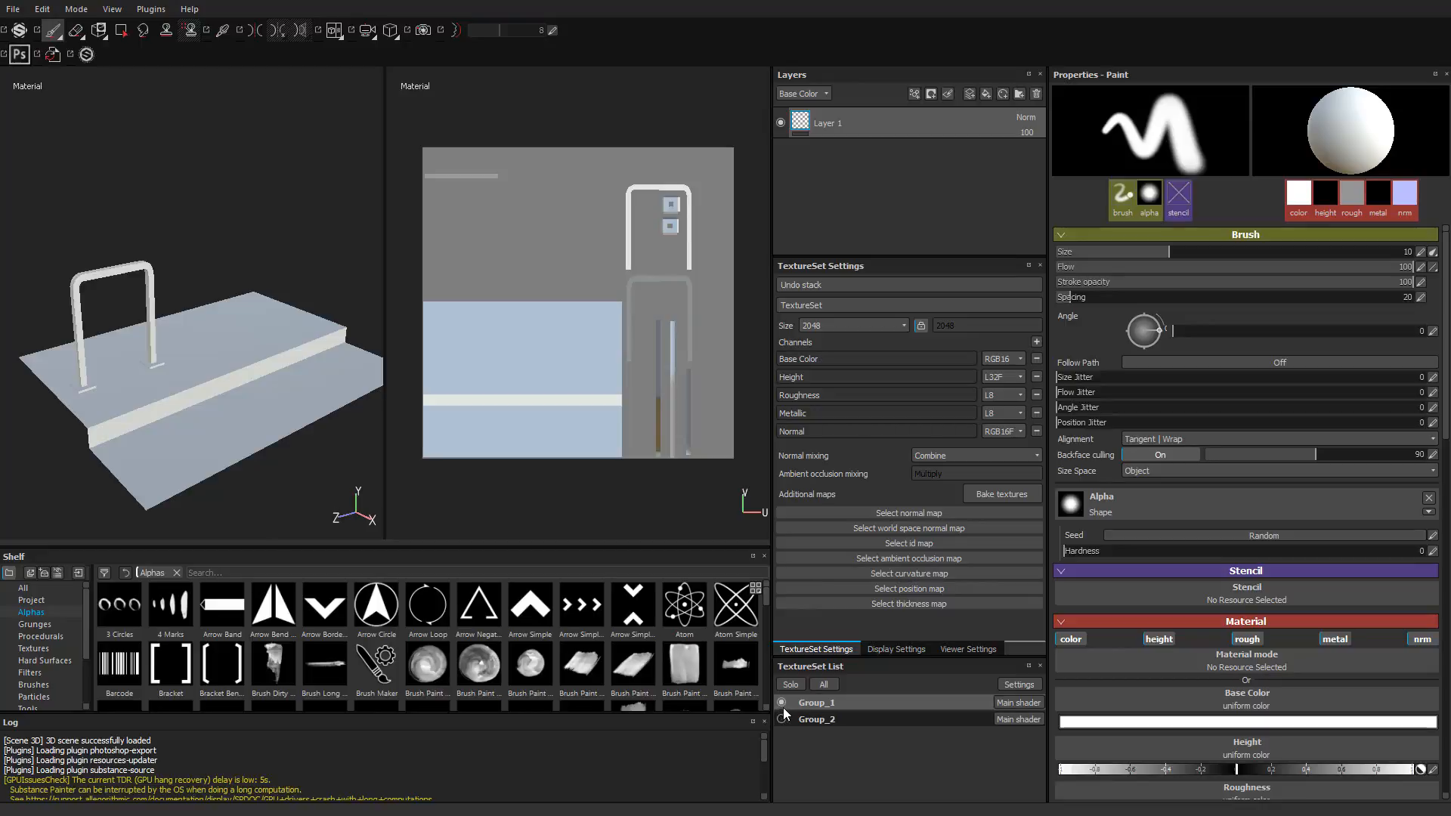
# Step: Rename the Group_1 texture set as Ground_Plane_and_Rack
pyautogui.doubleClick(813, 705)
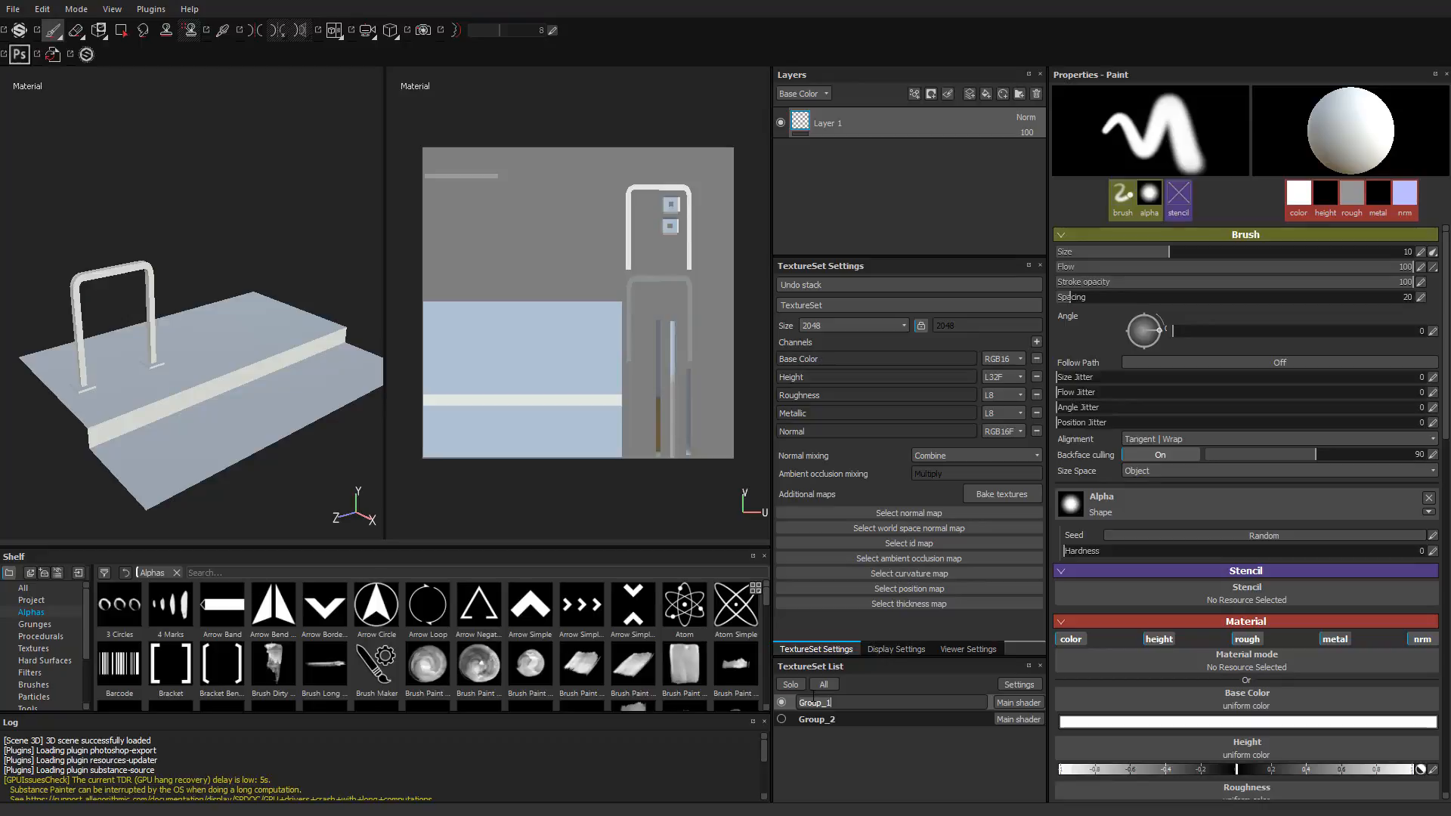
pyautogui.write('G')
pyautogui.press('Return')
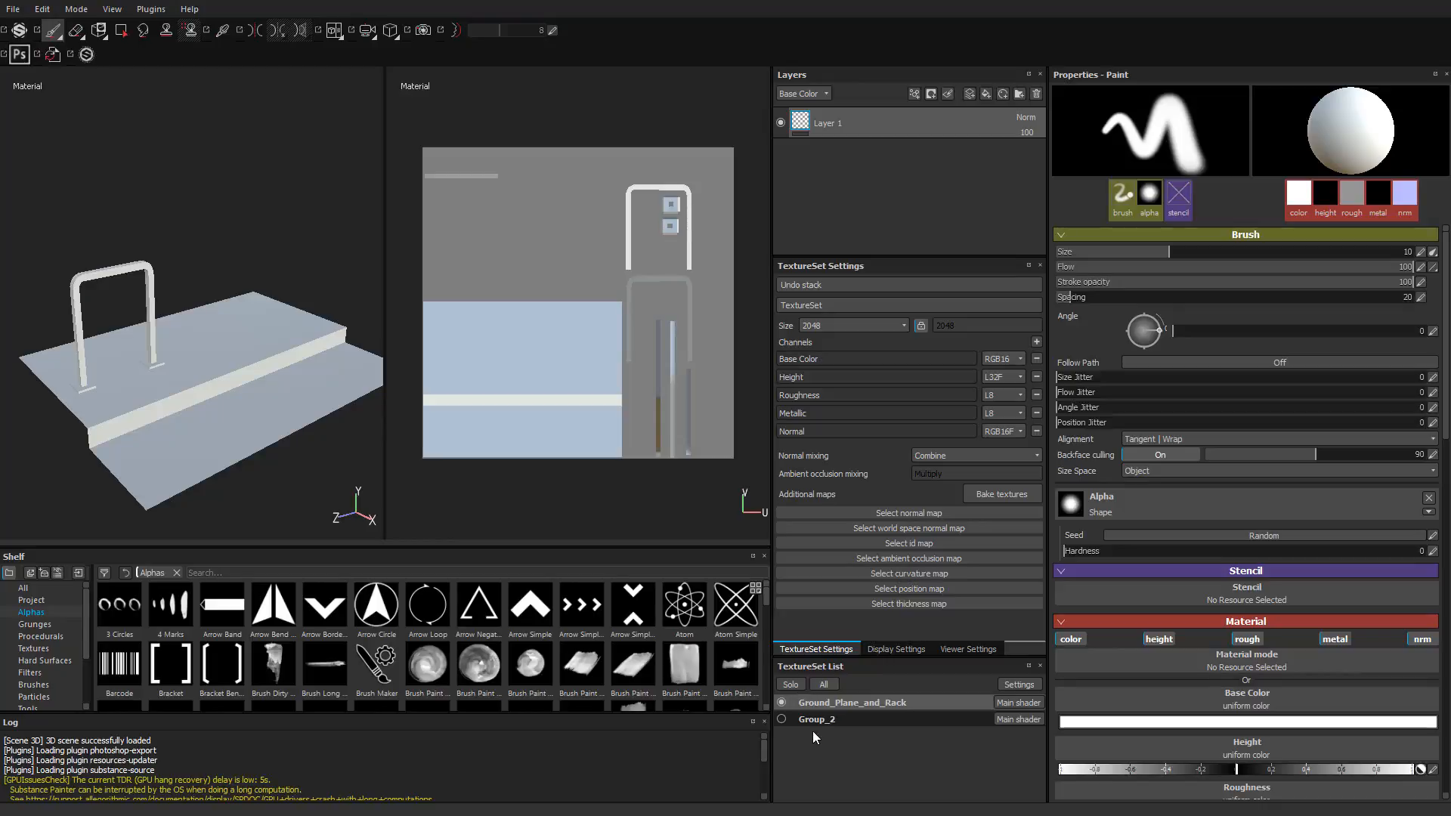
# Step: Hide the Ground_Plane_and_Rack texture set and rename Group_2 as Garbage_Bin
pyautogui.click(809, 720)
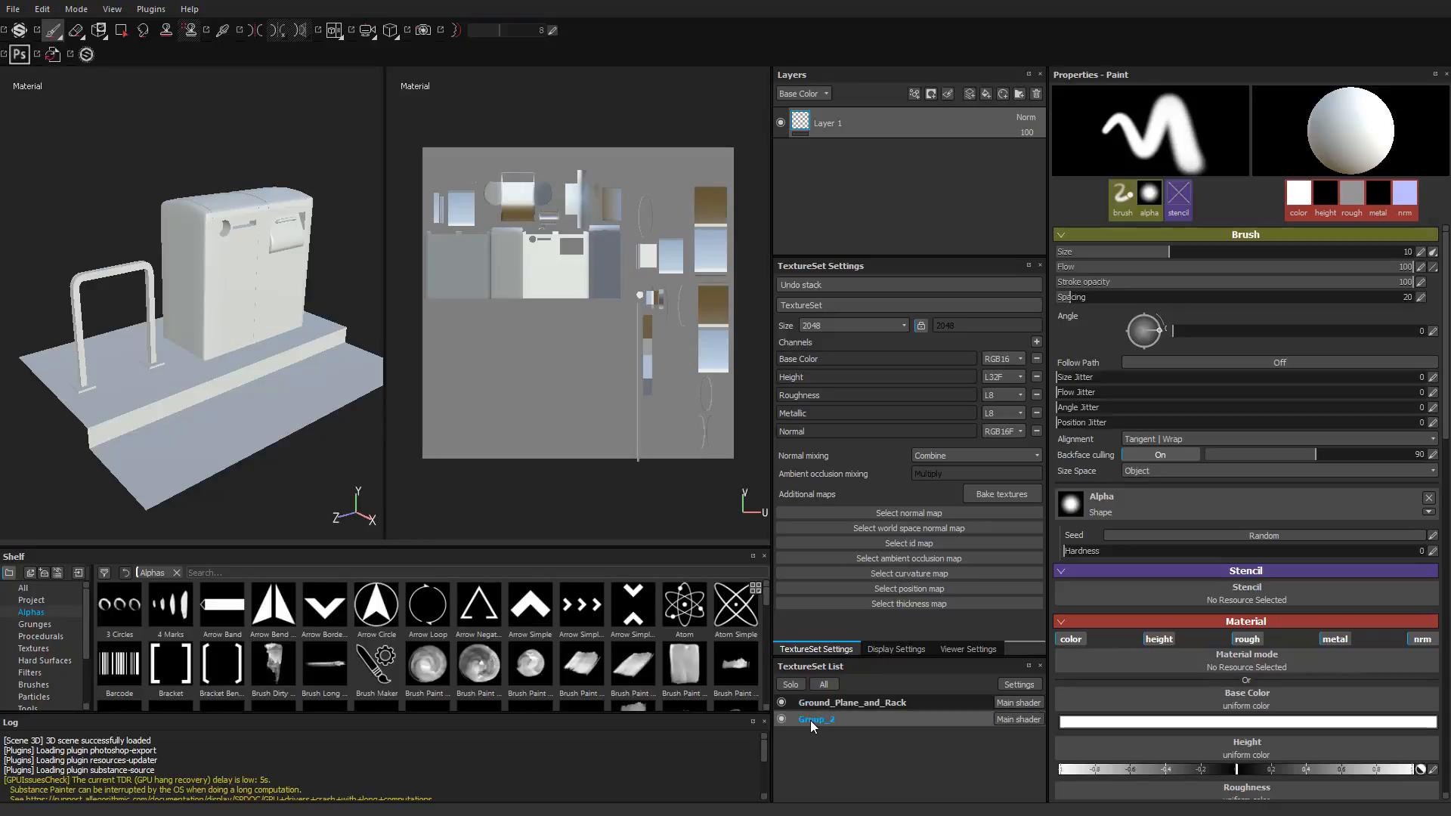
pyautogui.click(781, 702)
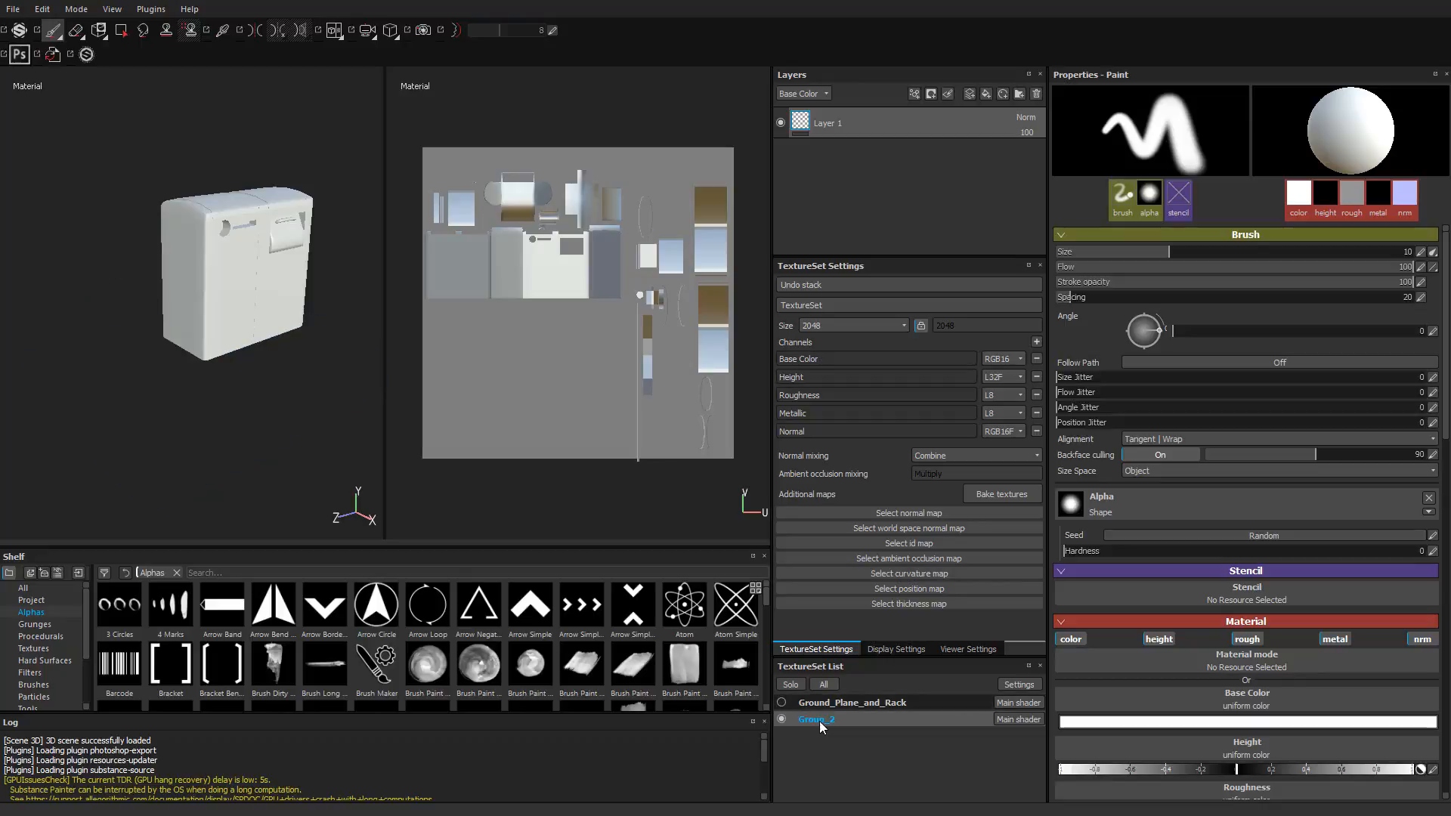
pyautogui.doubleClick(819, 721)
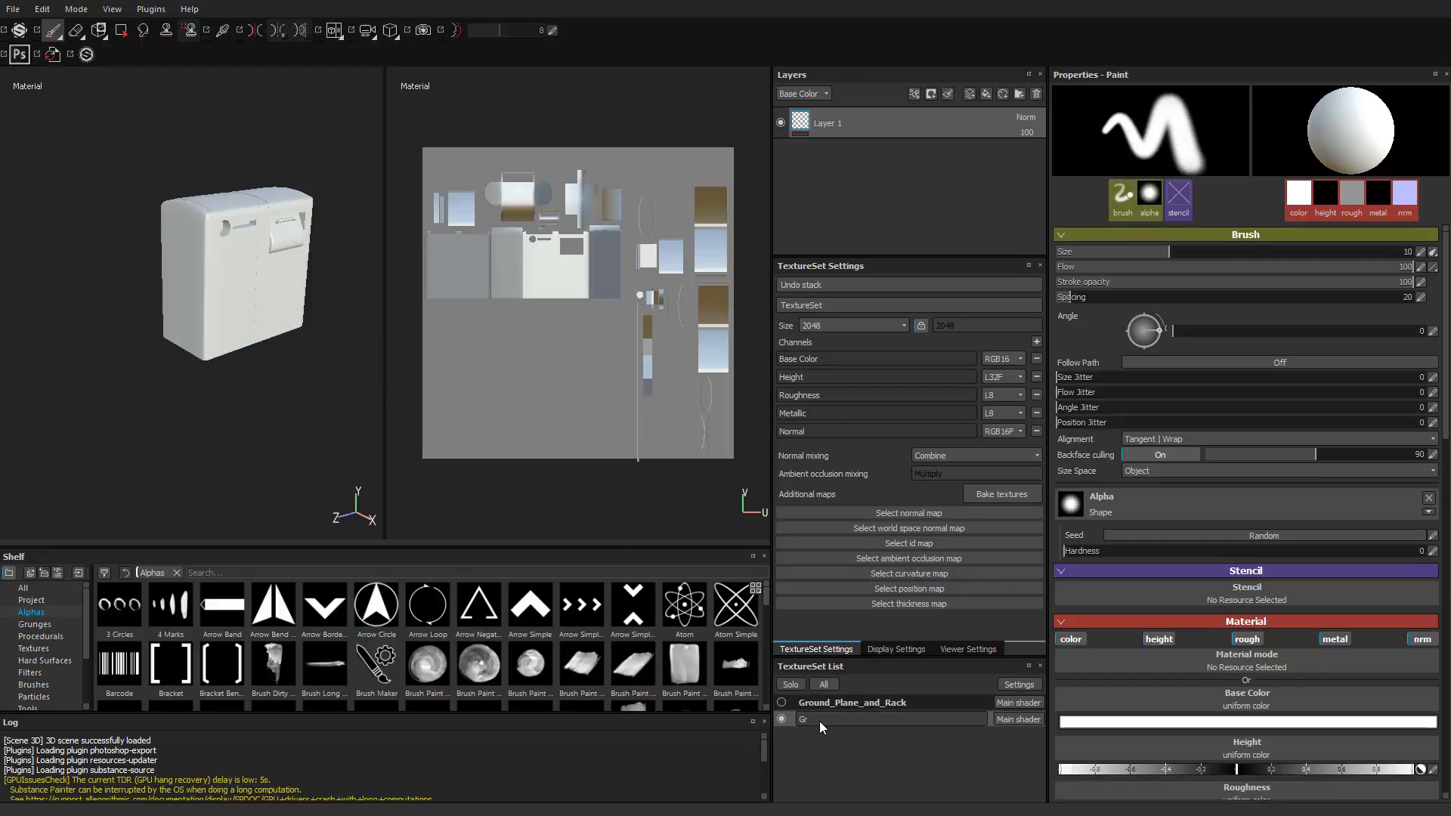
pyautogui.write('Garbage_Bin')
pyautogui.press('Return')
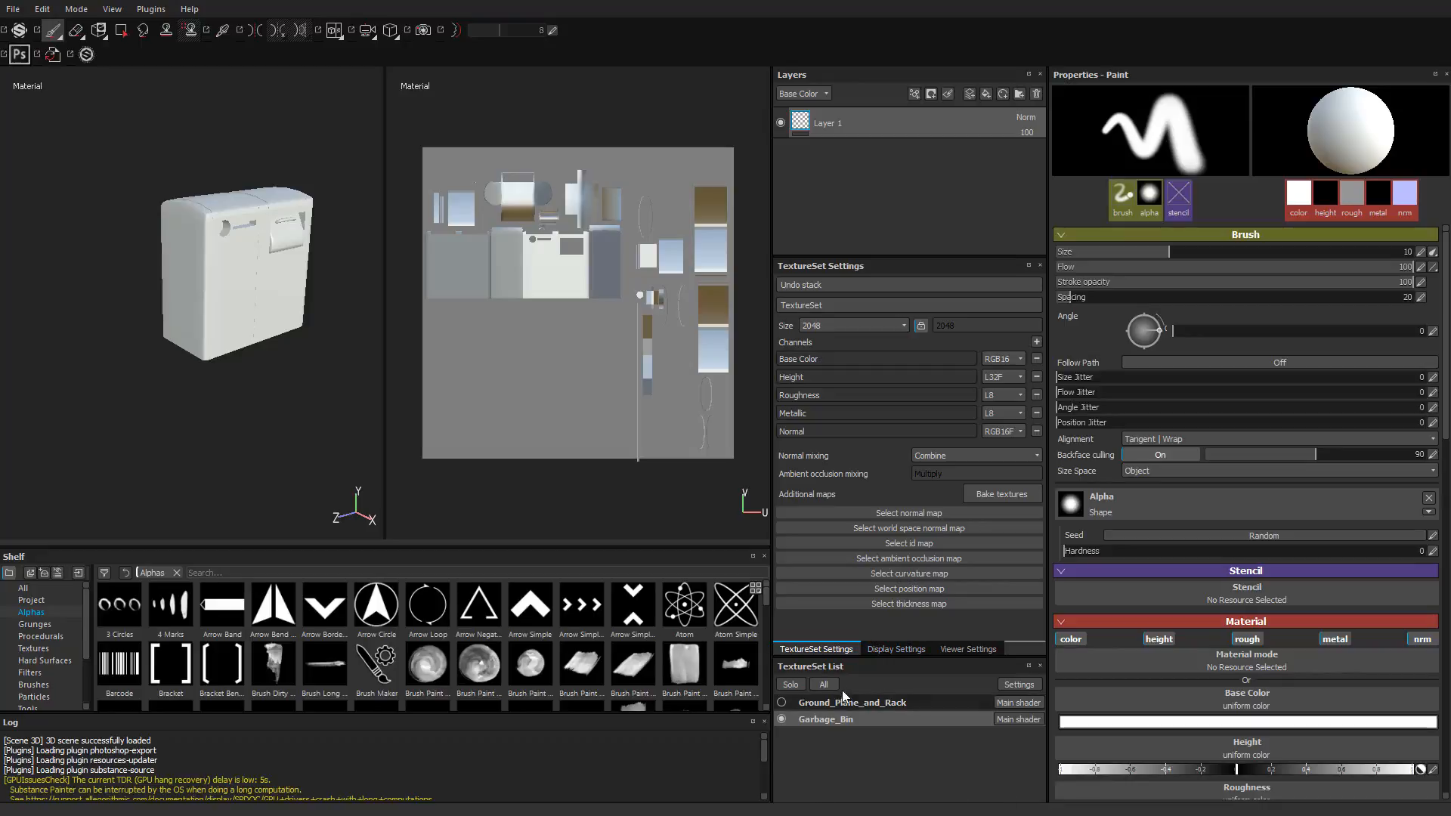
# Step: Toggle the visibility of both texture sets in turn, ending with Ground_Plane_and_Rack shown and Garbage_Bin hidden
pyautogui.click(781, 719)
pyautogui.click(781, 703)
pyautogui.click(781, 704)
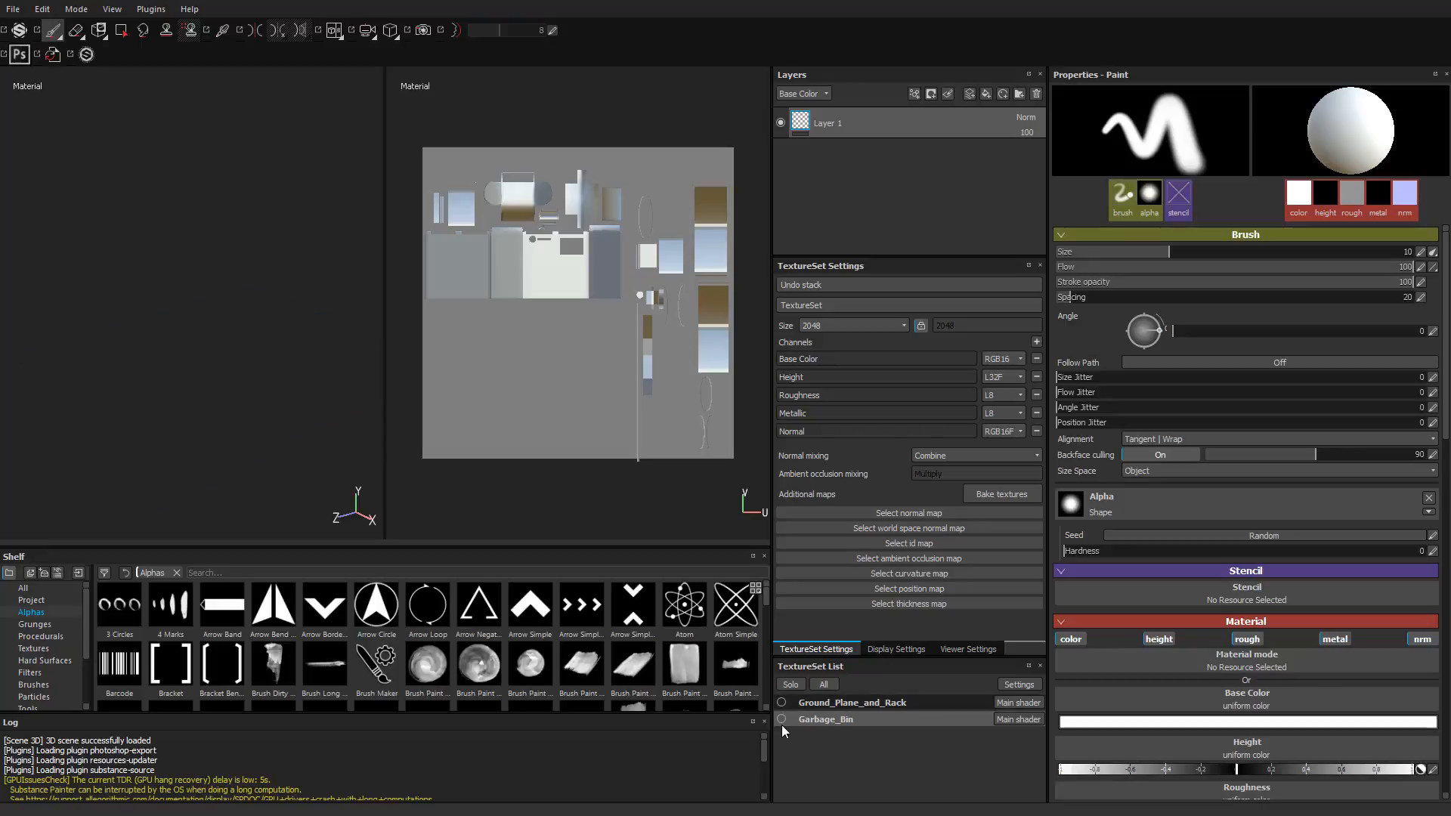
pyautogui.click(781, 722)
pyautogui.click(782, 723)
pyautogui.click(781, 705)
# Step: Switch between the Ground_Plane_and_Rack and Garbage_Bin texture sets to compare their UV layouts, ending on Garbage_Bin
pyautogui.click(849, 705)
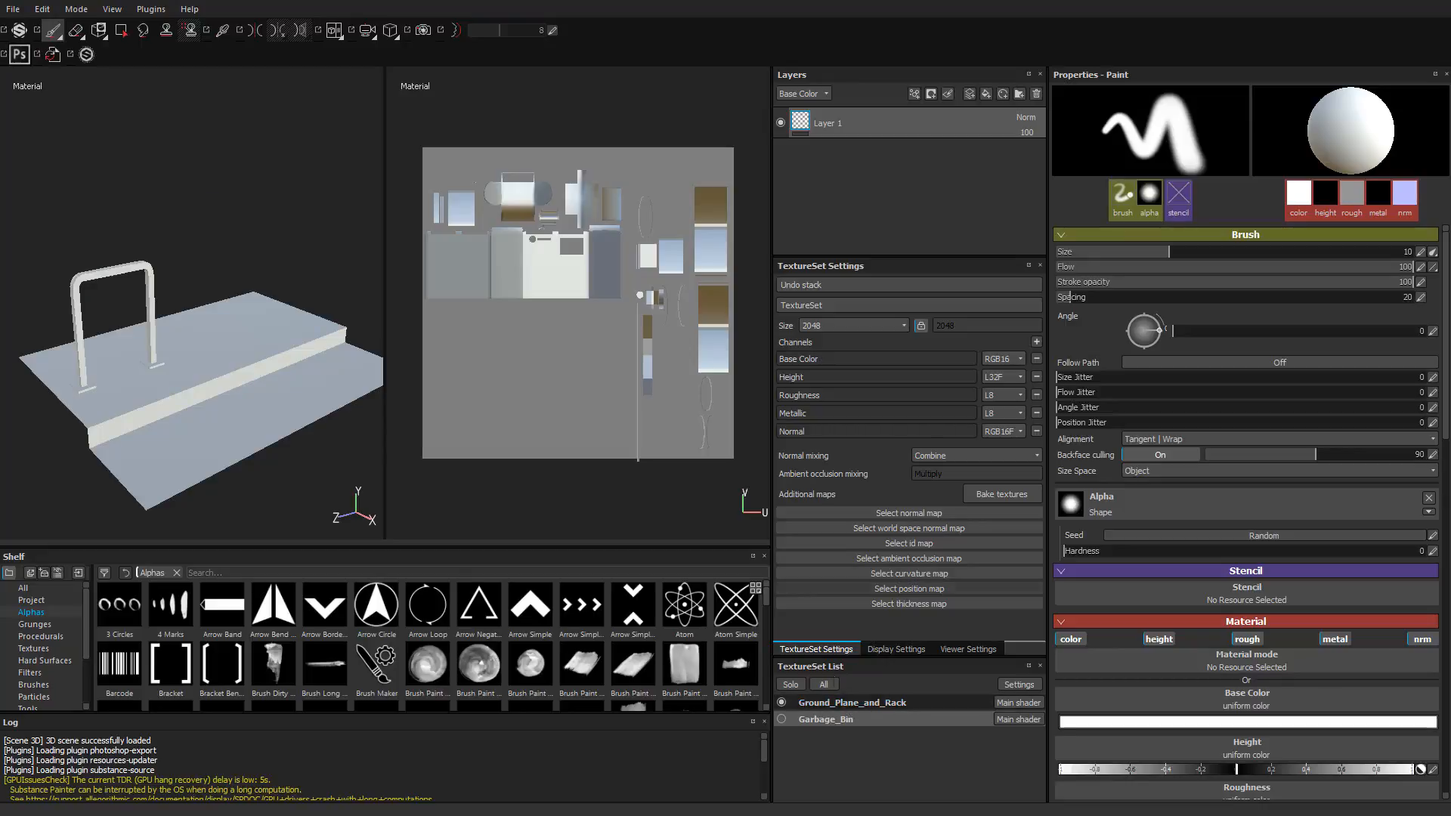
pyautogui.click(831, 719)
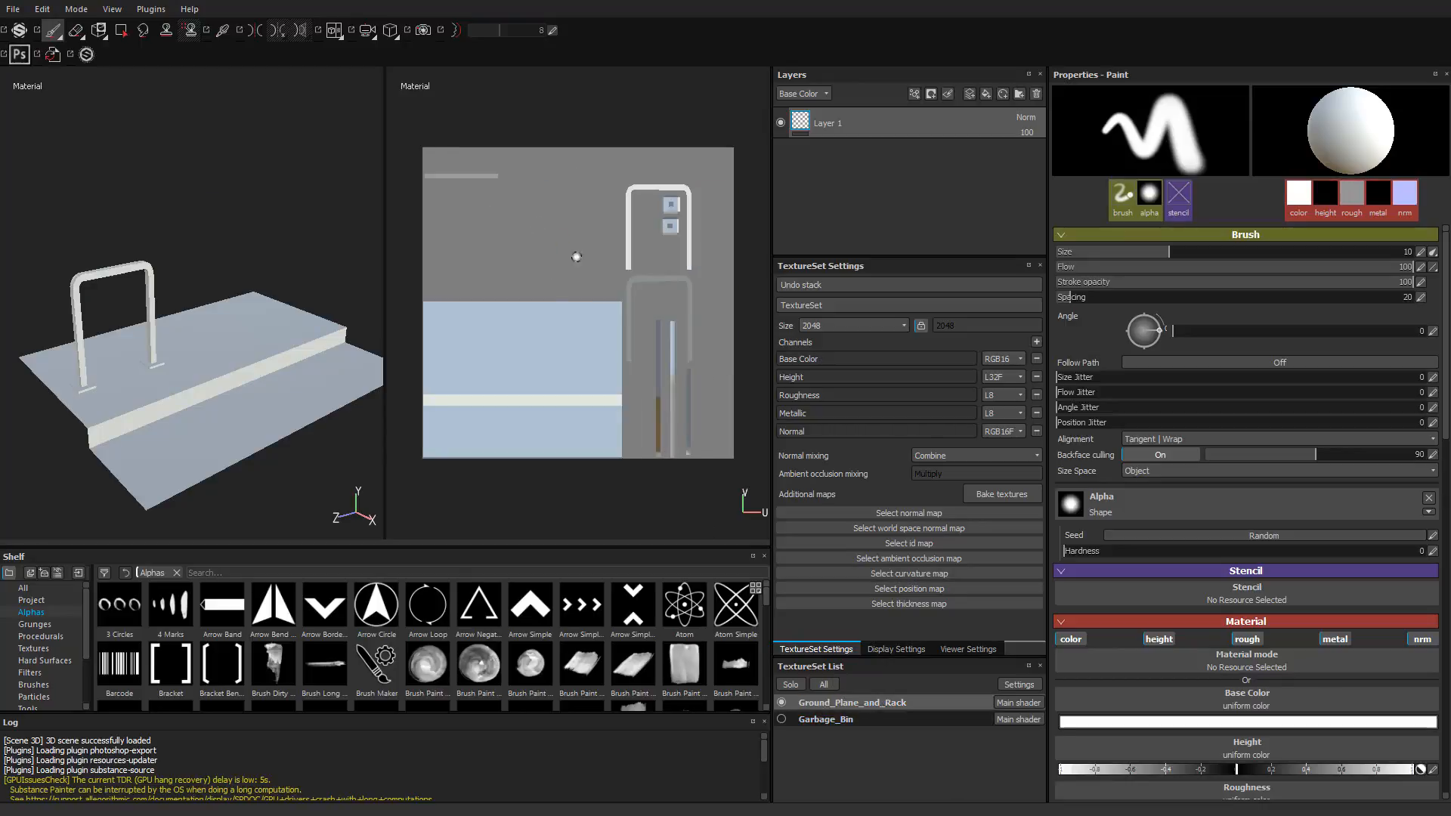
pyautogui.click(830, 709)
pyautogui.click(828, 718)
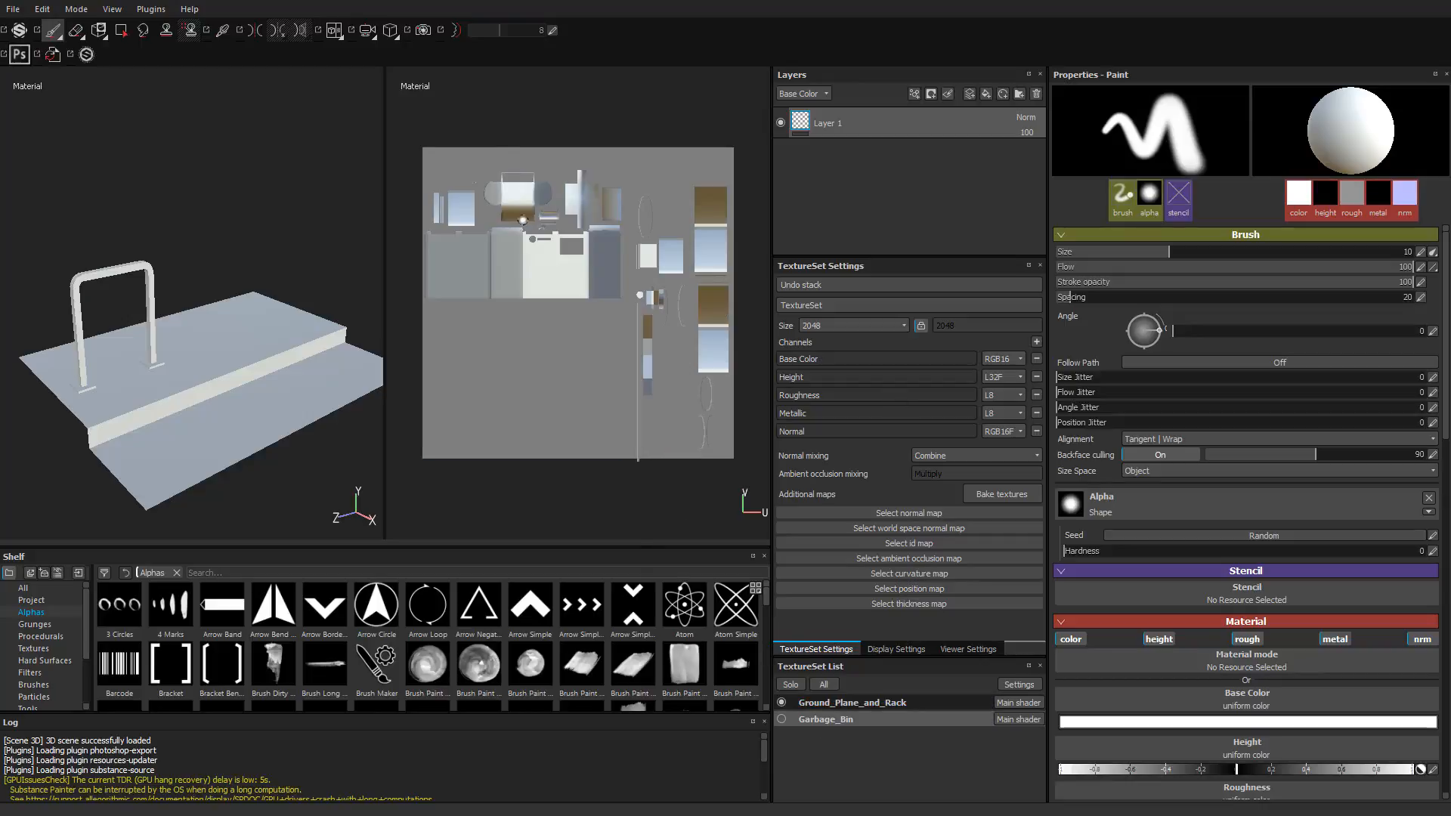